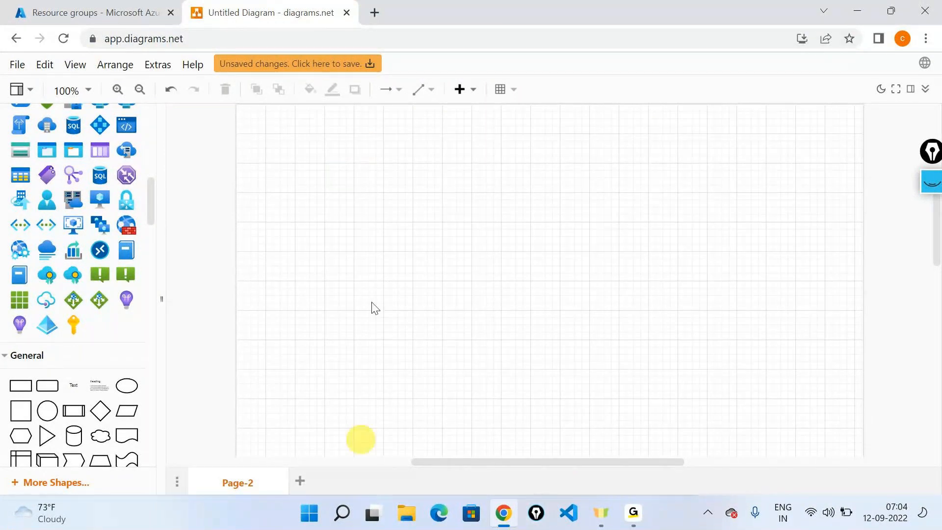
- Show the list of resource groups in the Azure portal
left_click(71, 12)
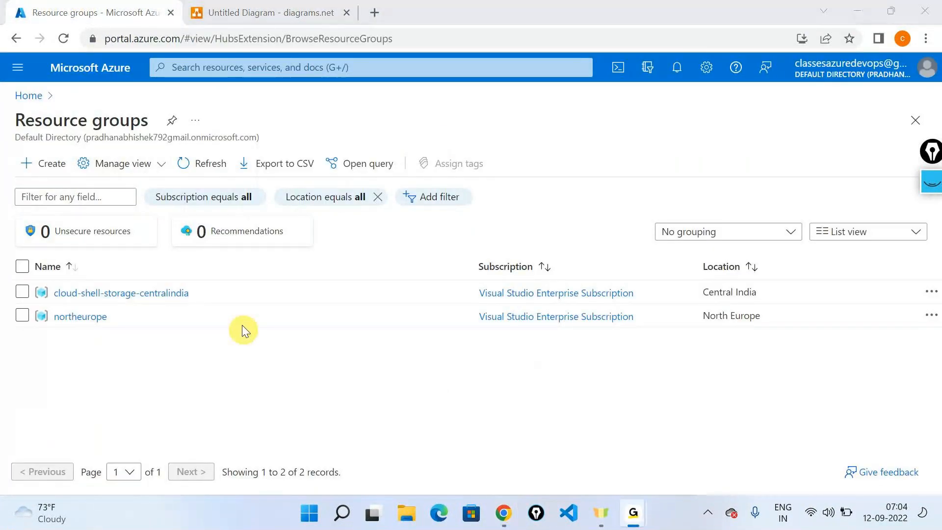
left_click(749, 15)
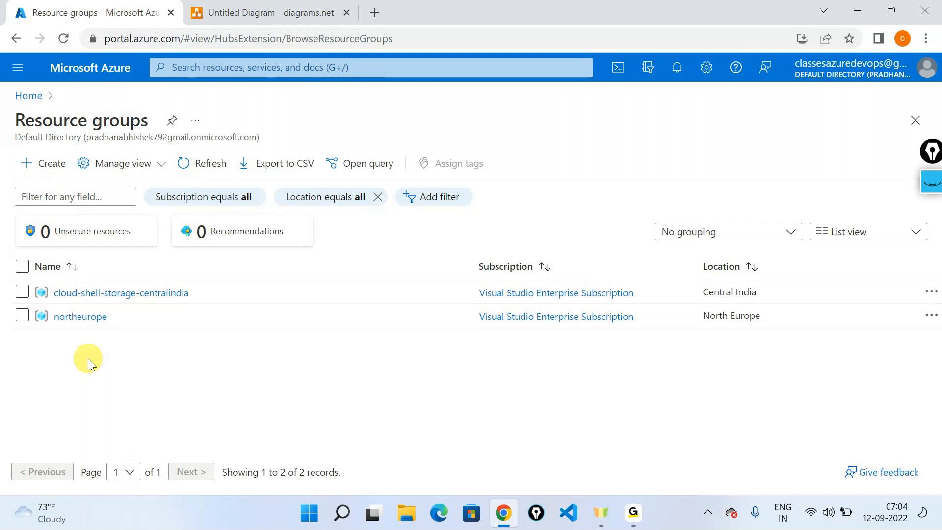
- Switch to Visual Studio Code and open a new folder named armclass-2-7am, created inside the junk folder
left_click(568, 512)
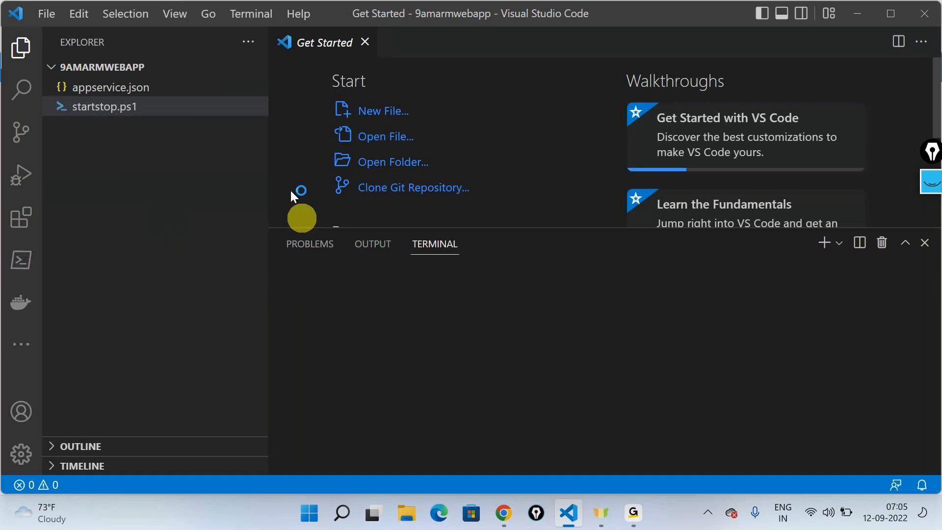
left_click(46, 13)
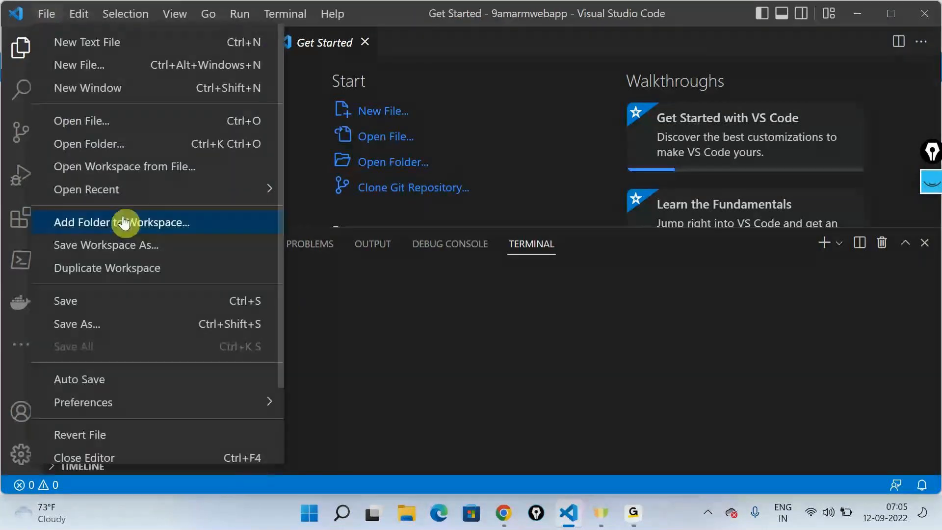
left_click(103, 143)
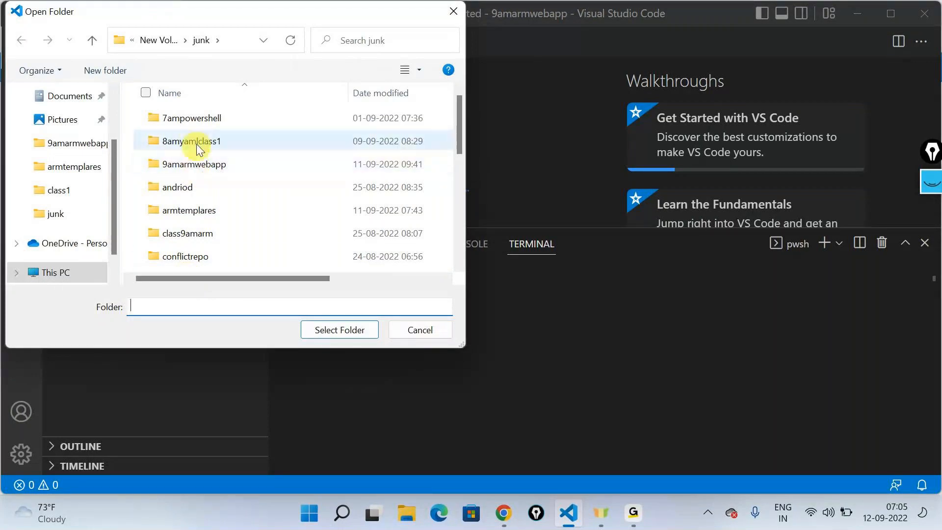
left_click(113, 64)
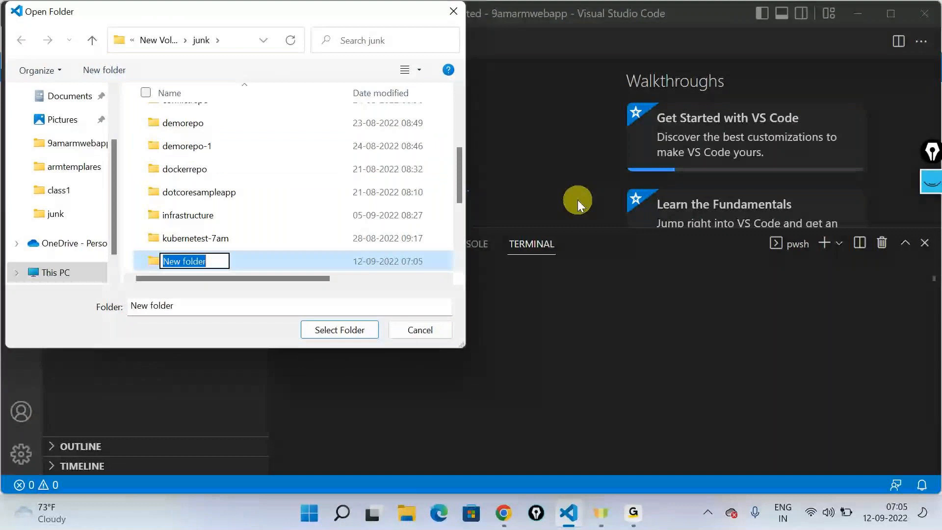
type("armclass-2")
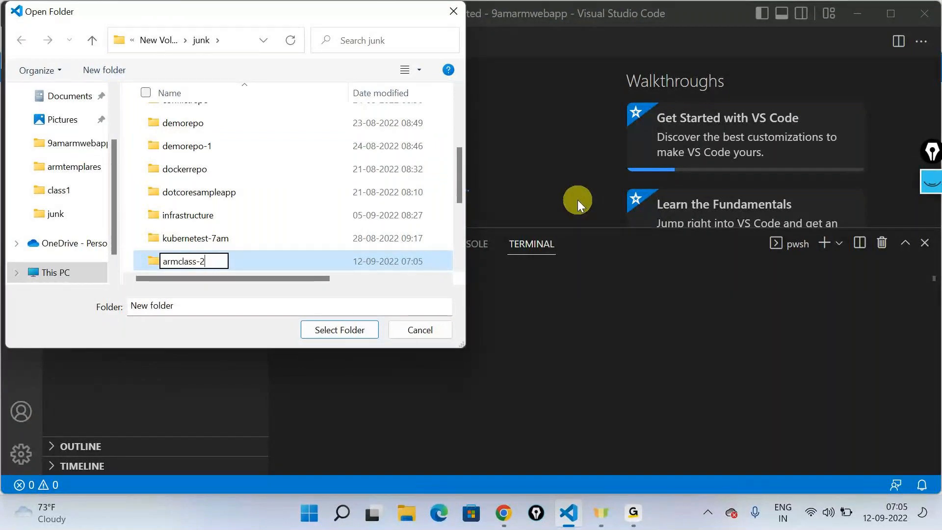
type("-7am")
key("Return")
key("Return")
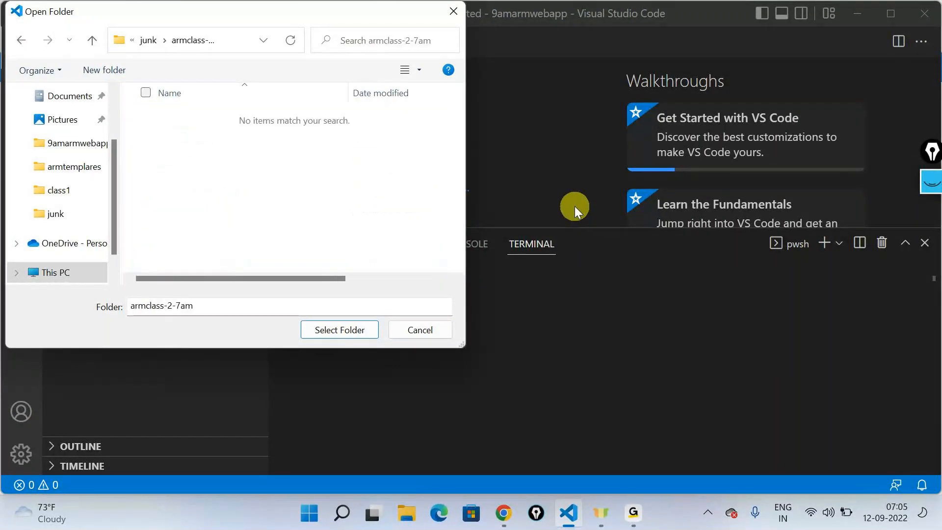
left_click(367, 332)
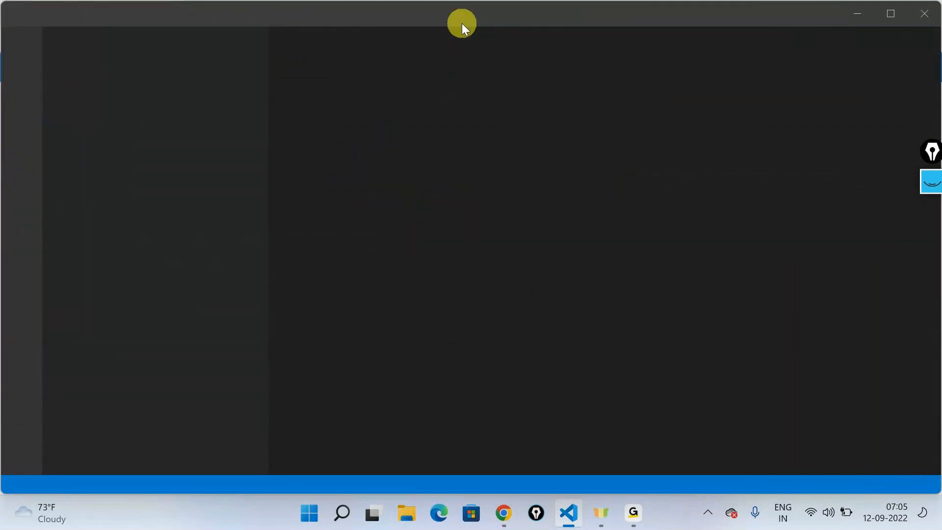
key("alt+Tab")
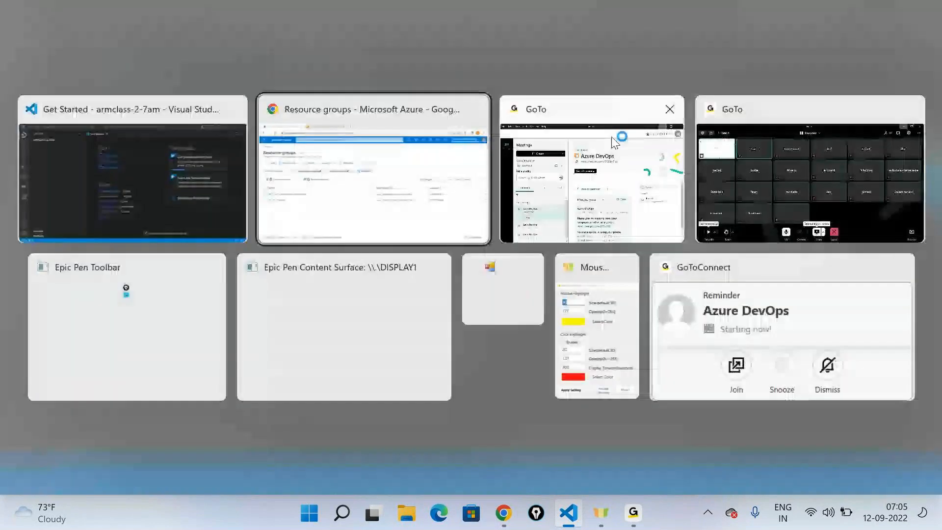
left_click(743, 175)
left_click(855, 15)
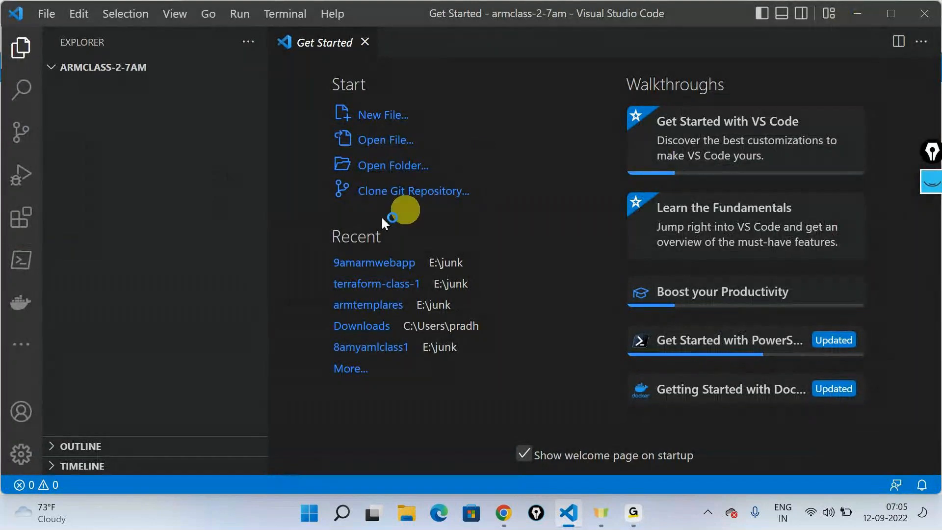
left_click_drag(931, 149, 932, 160)
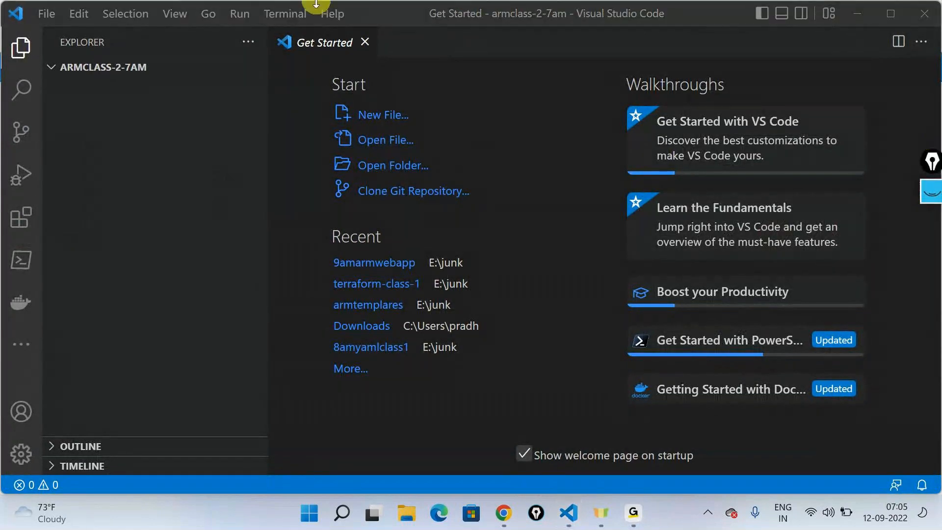
left_click(21, 47)
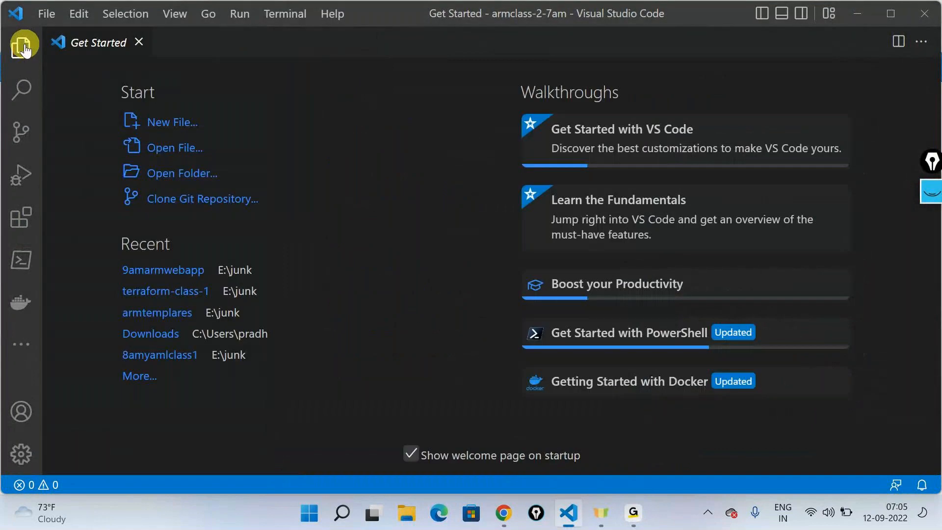
left_click(21, 47)
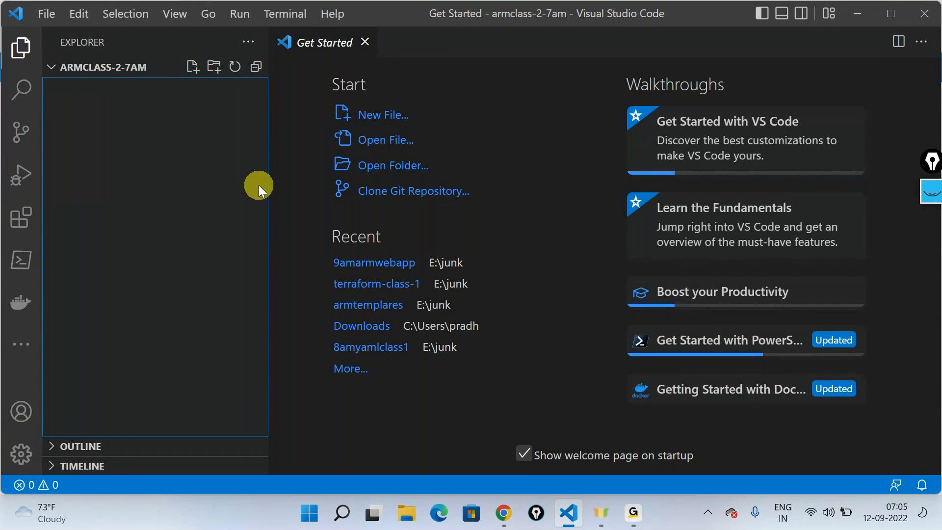
- Create an untitled file and set its language mode to Azure Resource Manager Template
key("ctrl+n")
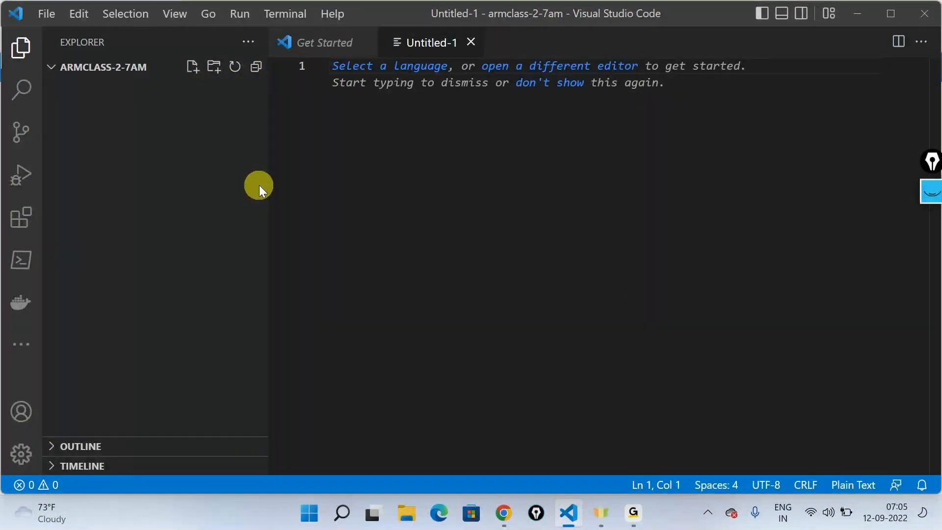
left_click(385, 66)
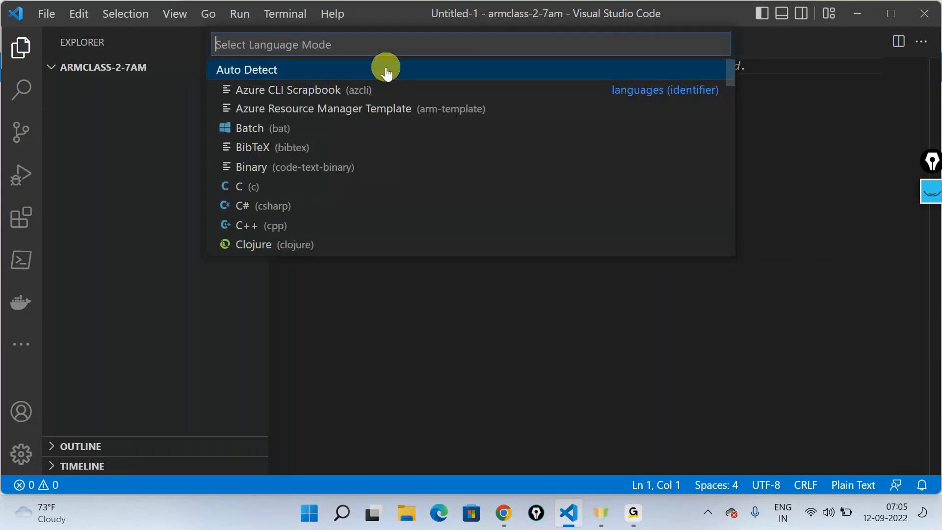
left_click(313, 114)
left_click(315, 114)
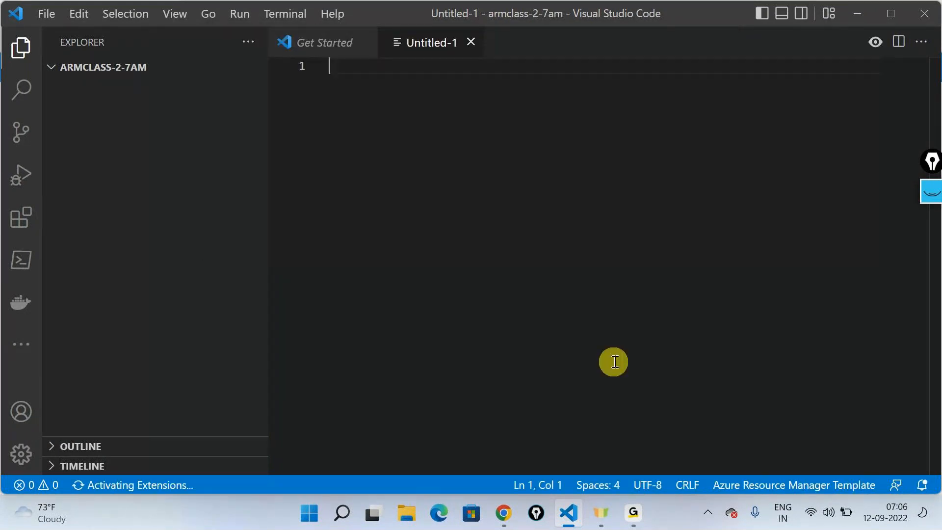
- Search the extensions for "arm" and examine the Azure Resource Manager (ARM) Tools details, then close them and hide the side bar
left_click(20, 218)
type("arm")
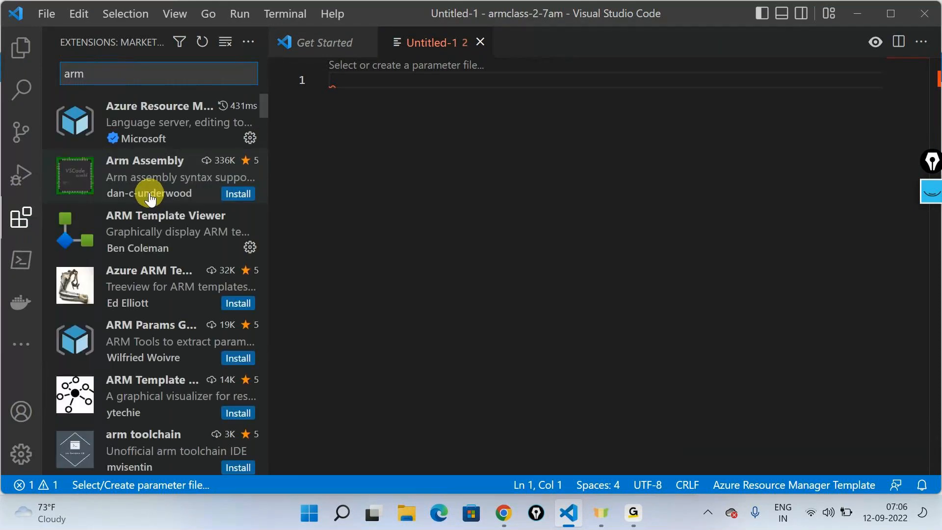
left_click(148, 124)
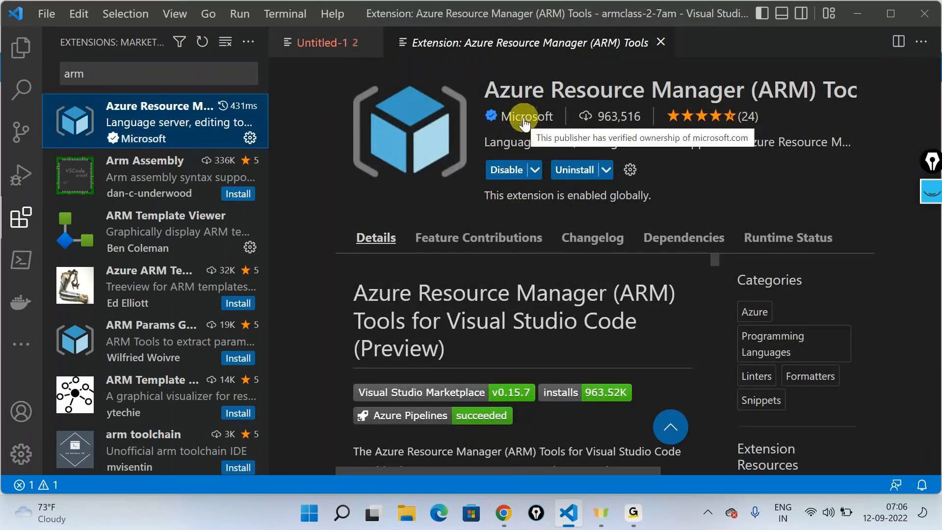
left_click(660, 43)
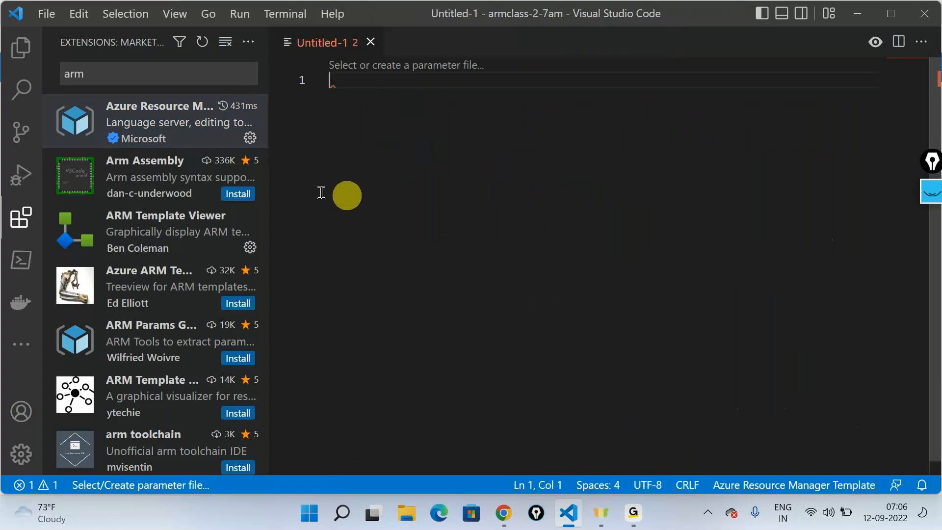
left_click(21, 48)
left_click(21, 49)
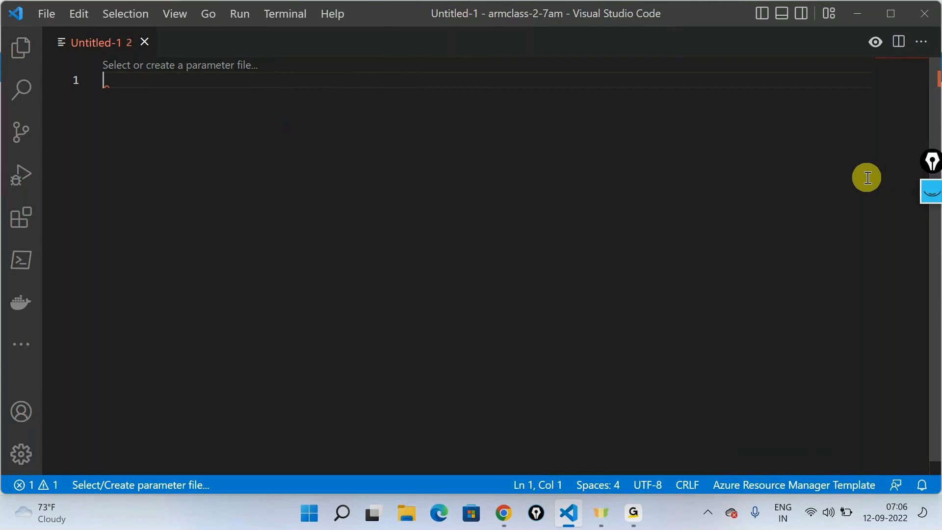
- Insert the arm! resource group template snippet into the empty file
type("ar")
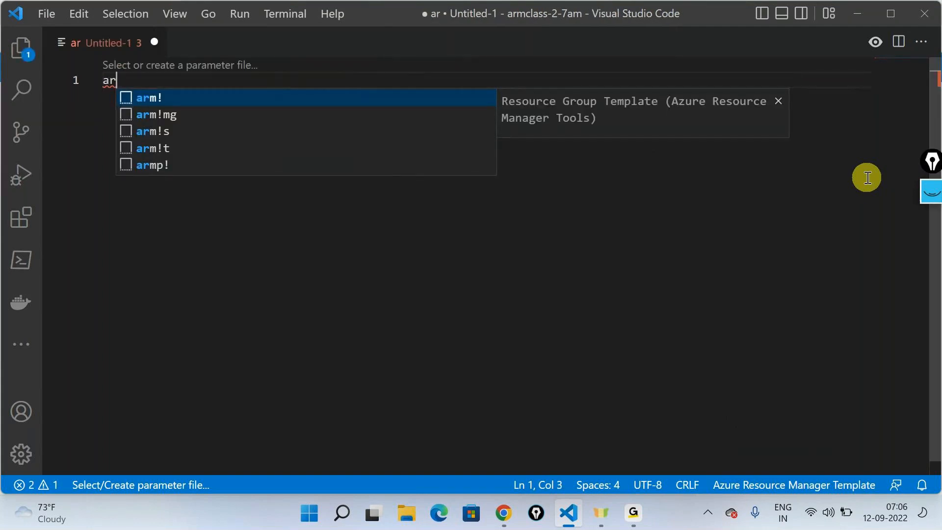
type("m")
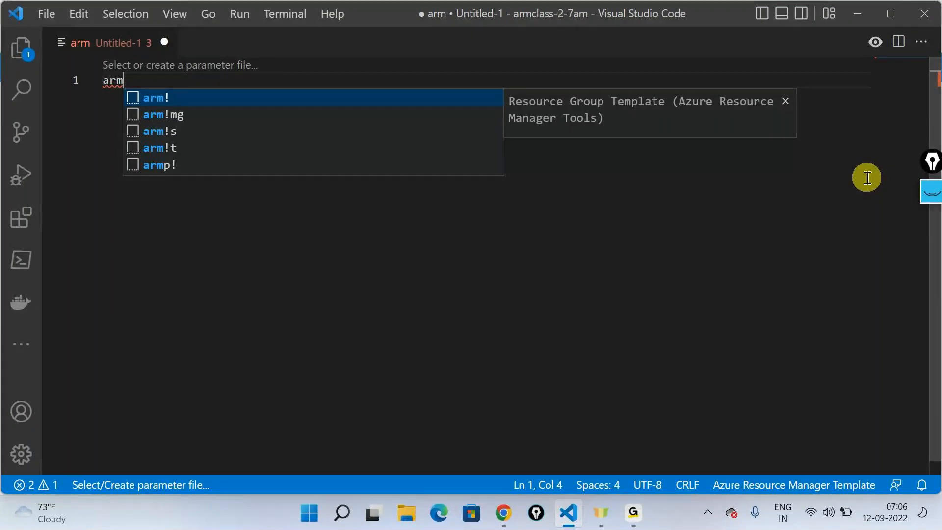
key("Return")
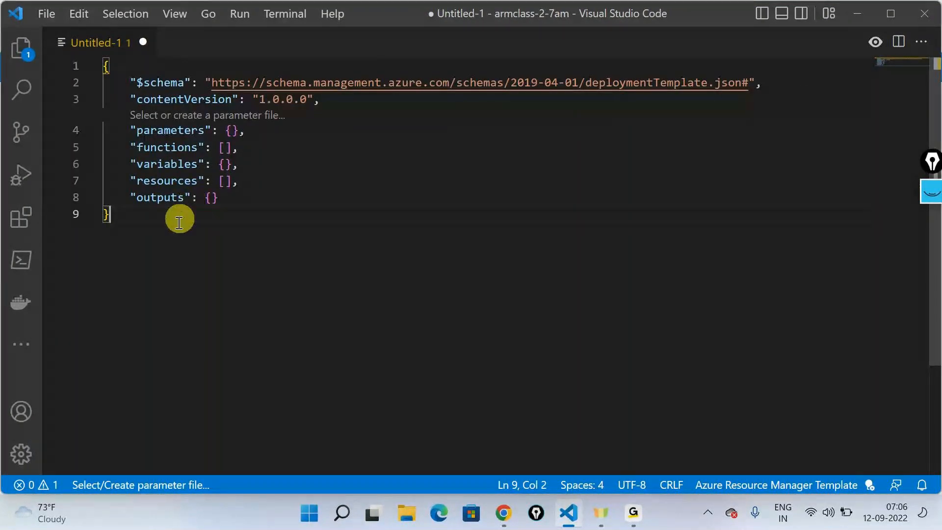
key("ctrl+shift+Home")
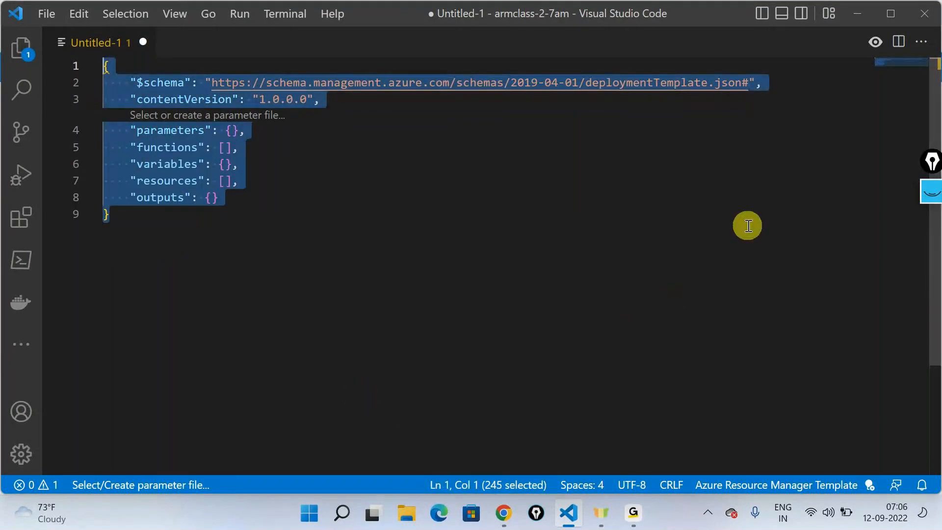
left_click(287, 245)
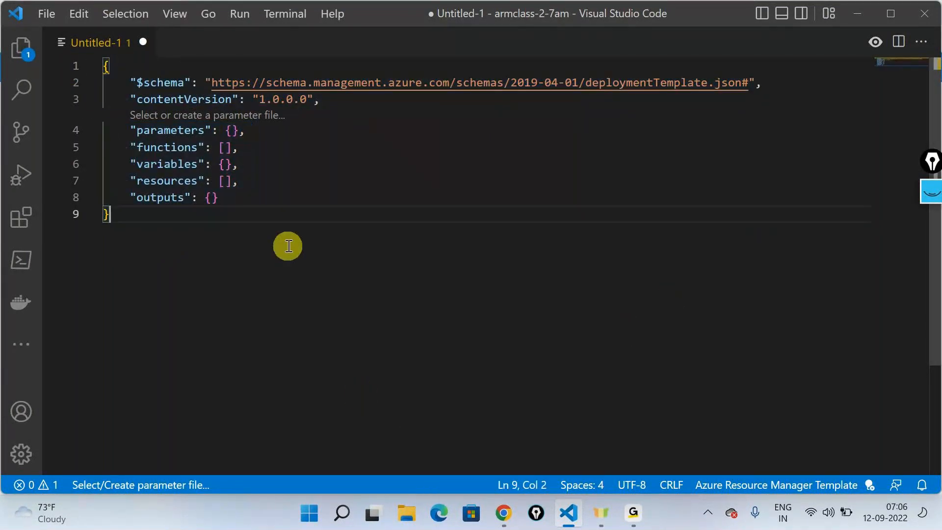
- Delete the "functions" line from the template, leaving no blank line between "parameters" and "variables"
left_click_drag(247, 147, 121, 143)
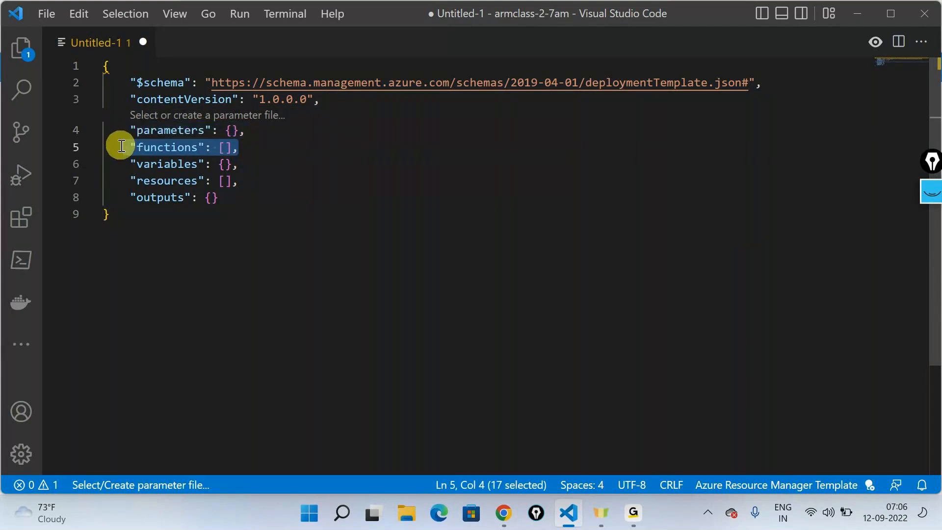
key("BackSpace")
key("BackSpace")
key("BackSpace")
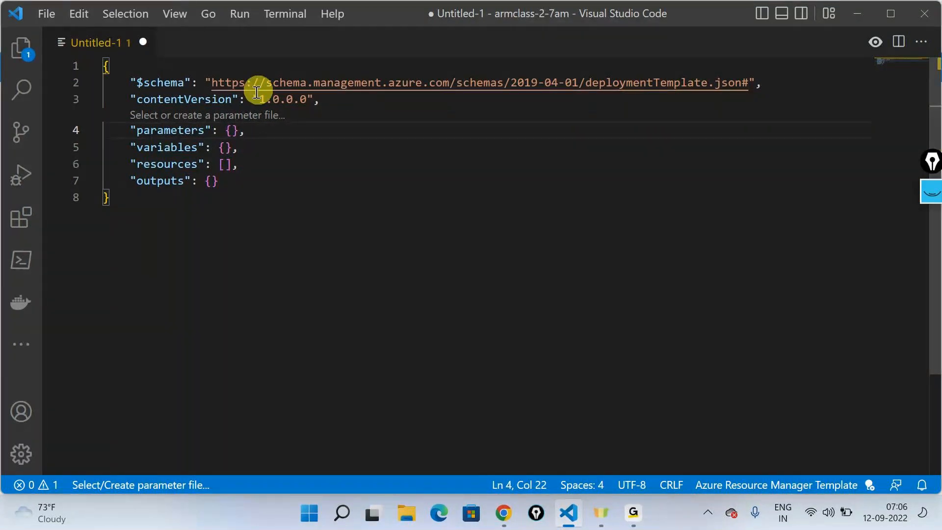
- Annotate the "resources" brackets with an arrow, a circled "array" and "10 different storage" using the screen pen, and clear the ink
left_click(227, 165)
left_click(931, 191)
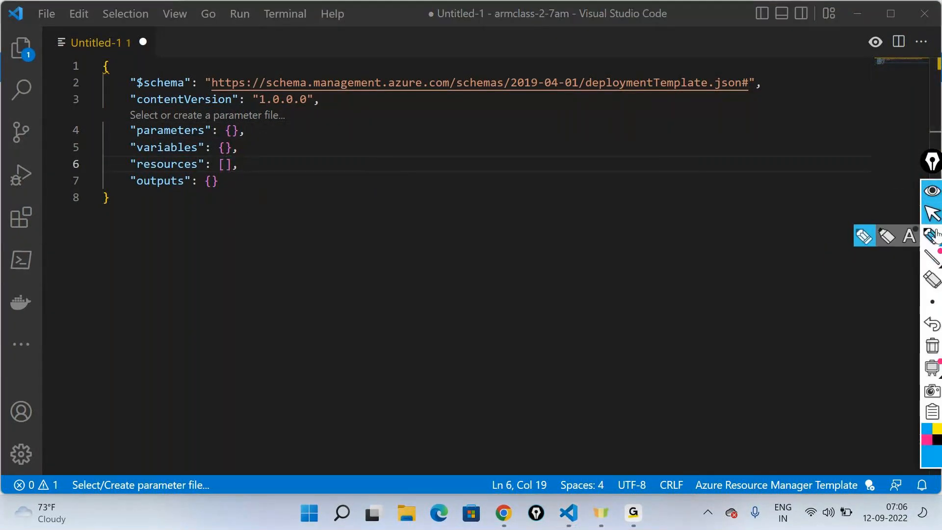
left_click(934, 235)
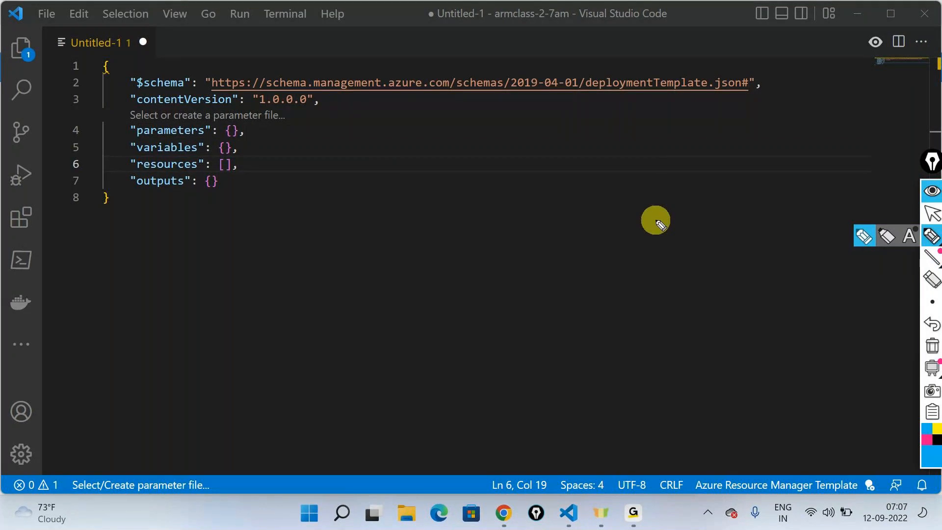
left_click_drag(292, 146, 256, 163)
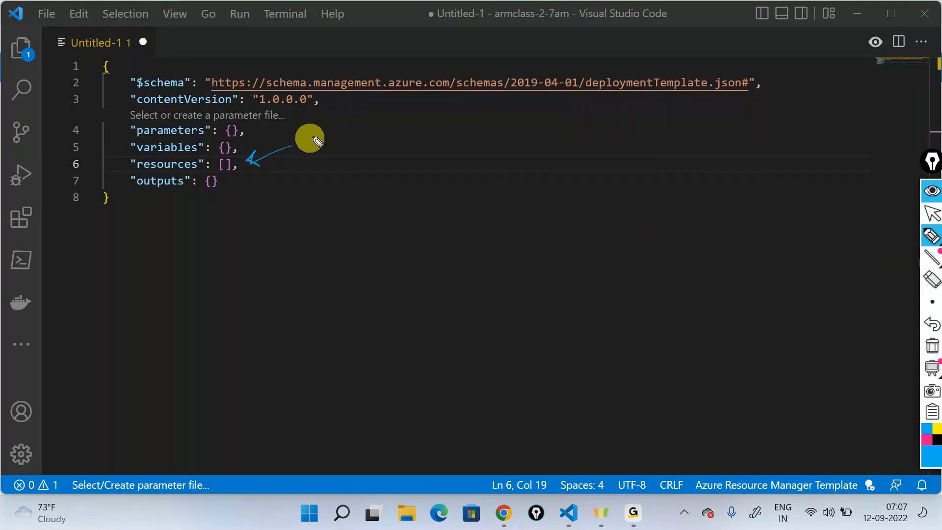
mouse_move(315, 134)
left_mouse_down()
mouse_move(374, 121)
mouse_move(376, 111)
mouse_move(387, 138)
mouse_move(377, 97)
left_mouse_up()
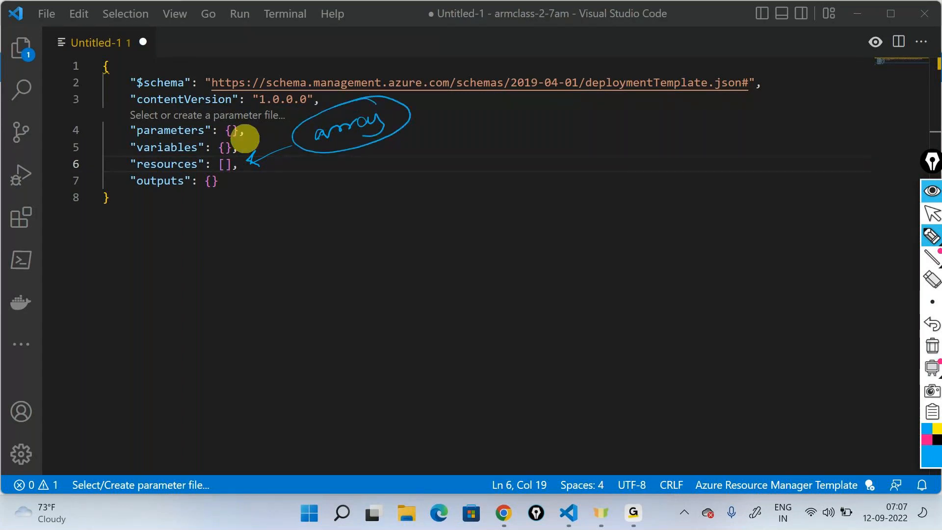
mouse_move(422, 130)
left_mouse_down()
mouse_move(479, 132)
mouse_move(464, 123)
mouse_move(514, 153)
mouse_move(518, 140)
left_mouse_up()
mouse_move(562, 110)
left_mouse_down()
mouse_move(562, 130)
mouse_move(589, 109)
mouse_move(647, 108)
mouse_move(649, 94)
left_mouse_up()
mouse_move(602, 158)
left_mouse_down()
mouse_move(589, 168)
mouse_move(596, 154)
mouse_move(626, 162)
mouse_move(666, 142)
left_mouse_up()
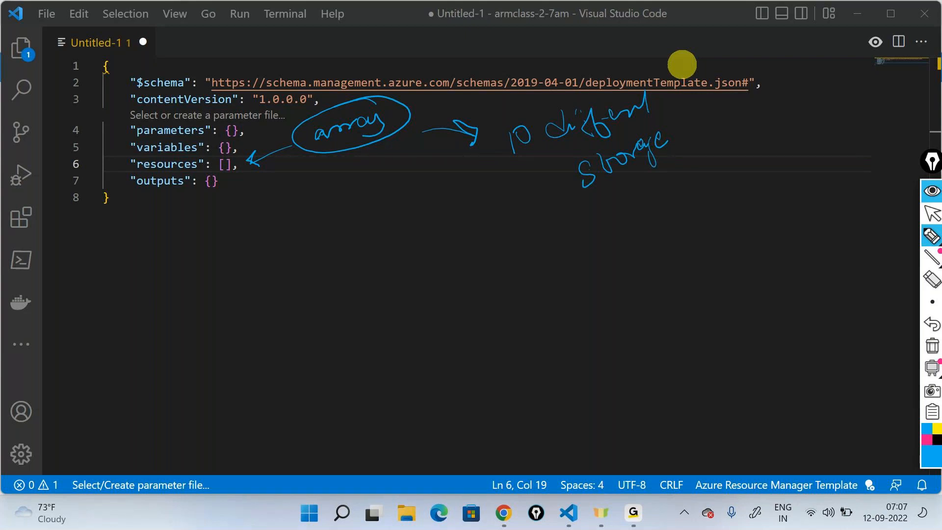
left_click(932, 346)
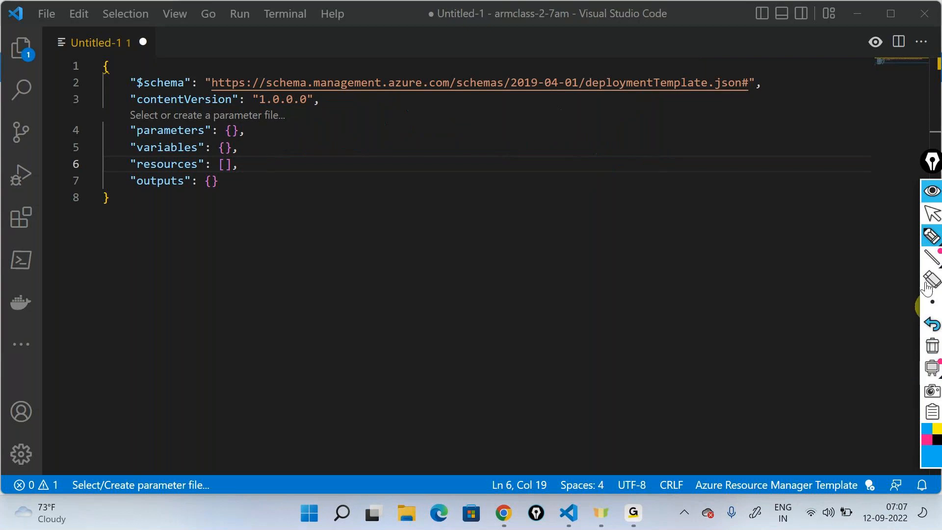
left_click(932, 214)
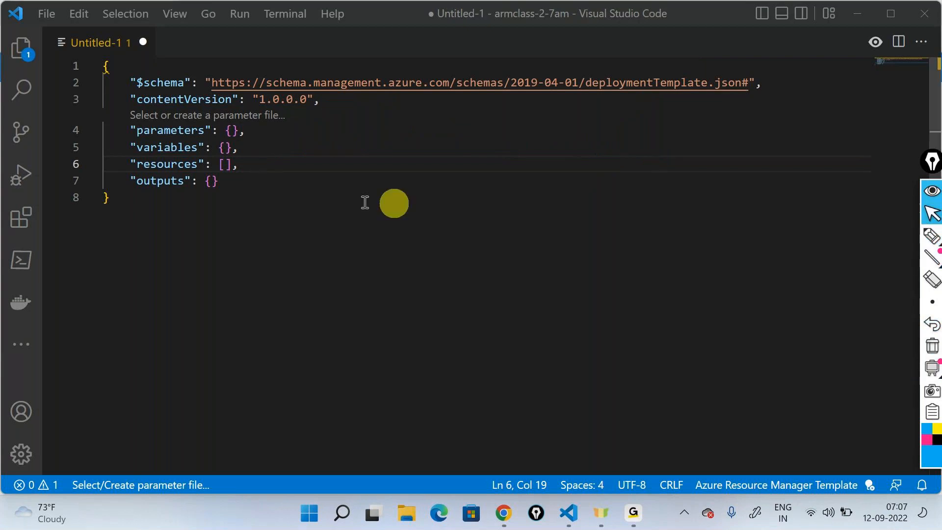
- Expand the empty "resources" array in the template so a blank line sits between its square brackets
left_click(229, 160)
key("Right")
key("Left")
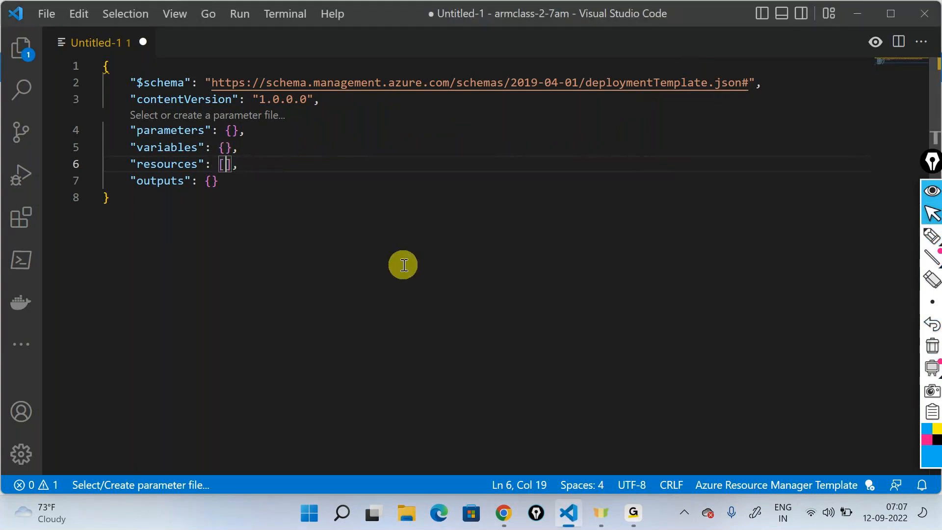
key("Return")
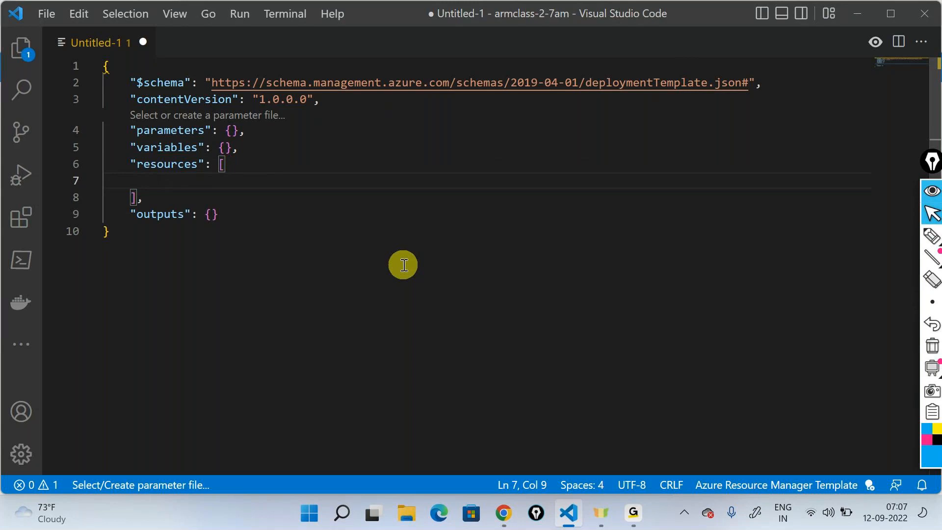
- Switch to the diagrams.net drawing in Chrome and add a text element reading "Storage Account" on the empty page
left_click(863, 11)
left_click(269, 11)
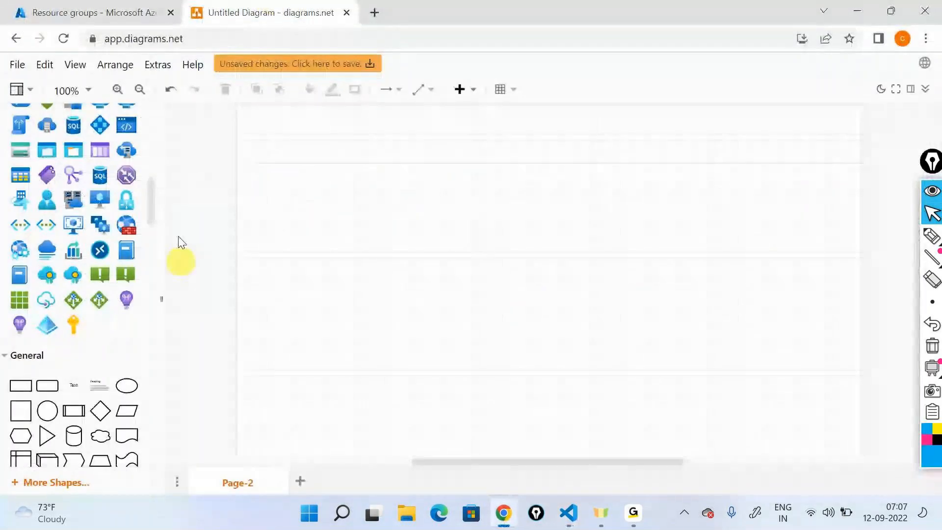
left_click_drag(73, 383, 536, 169)
type("S")
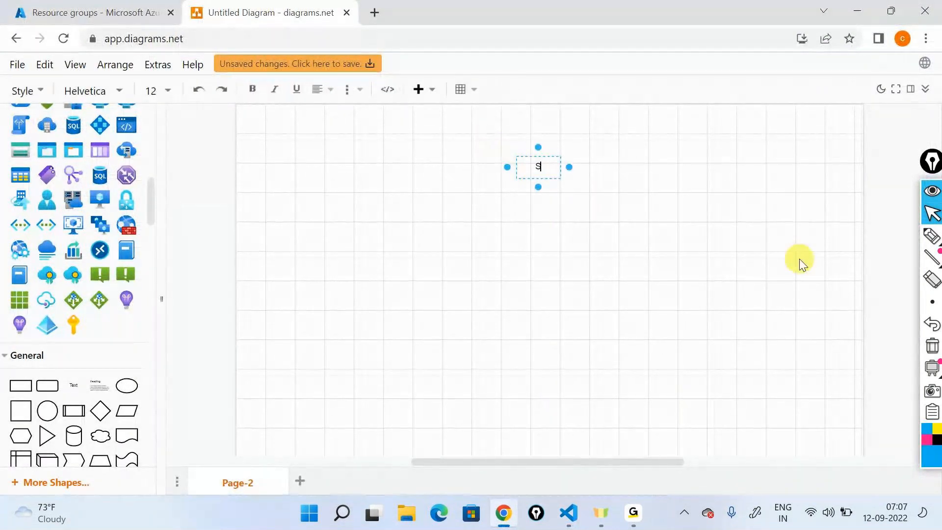
type("torage Account")
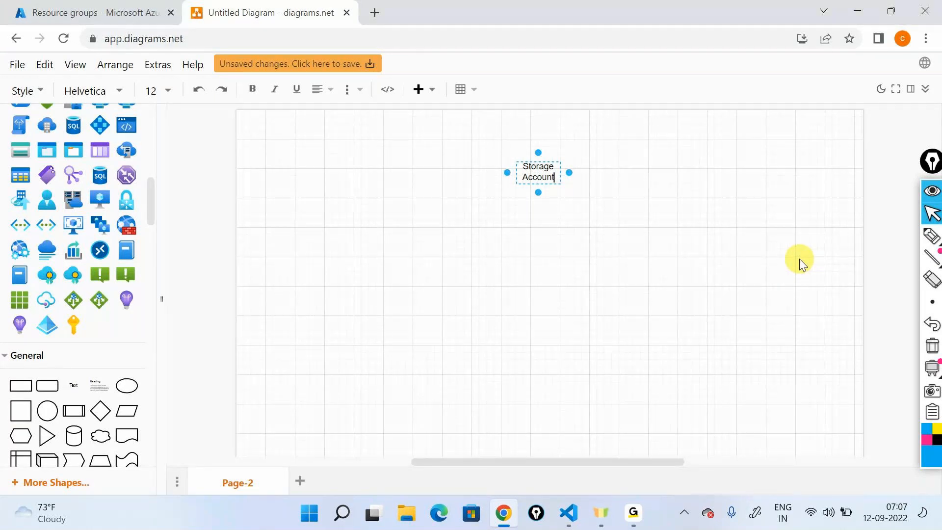
- Search Google in a new browser tab for "arm template documentation" and open the Microsoft Docs ARM template documentation result
left_click(374, 13)
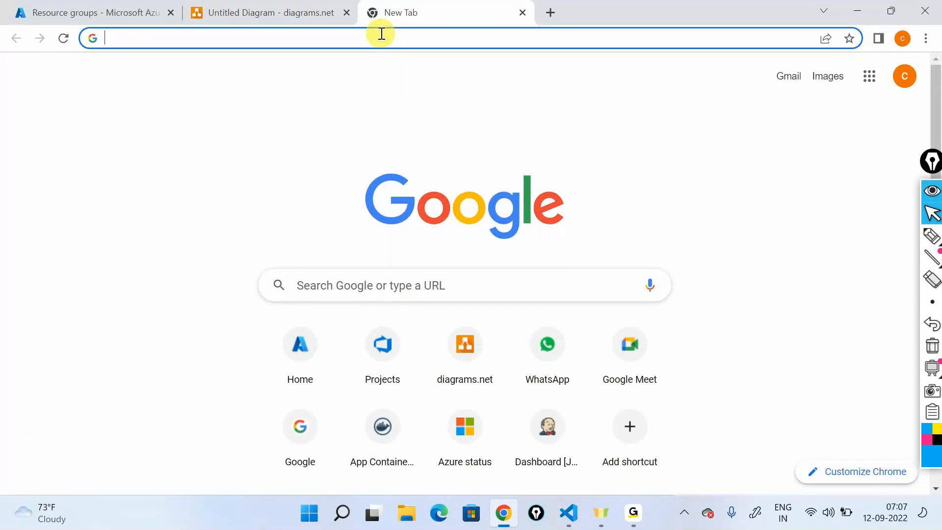
type("arm re")
key("BackSpace")
key("BackSpace")
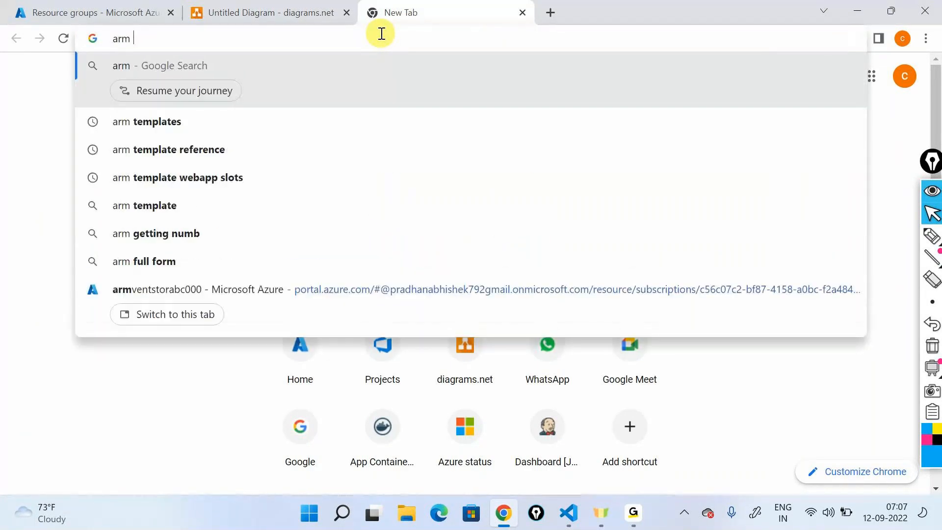
type("template ")
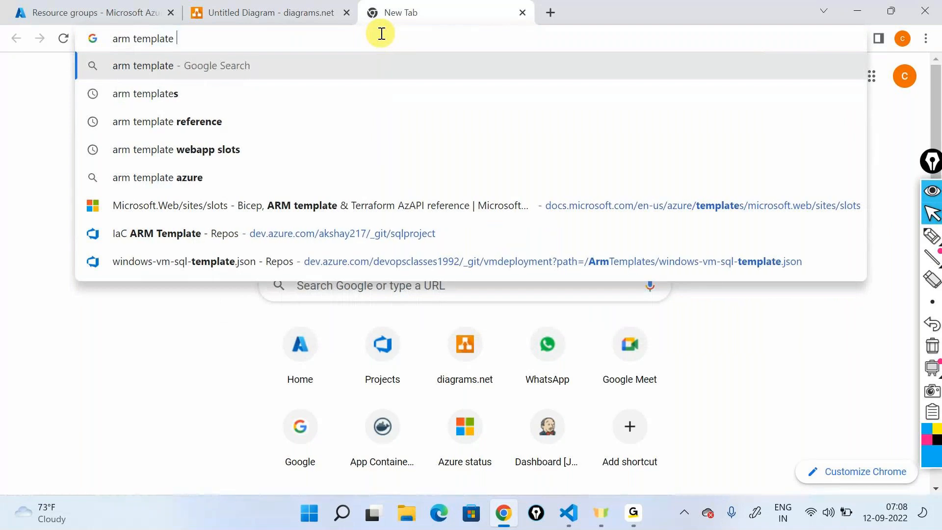
type("docu")
key("Down")
key("Return")
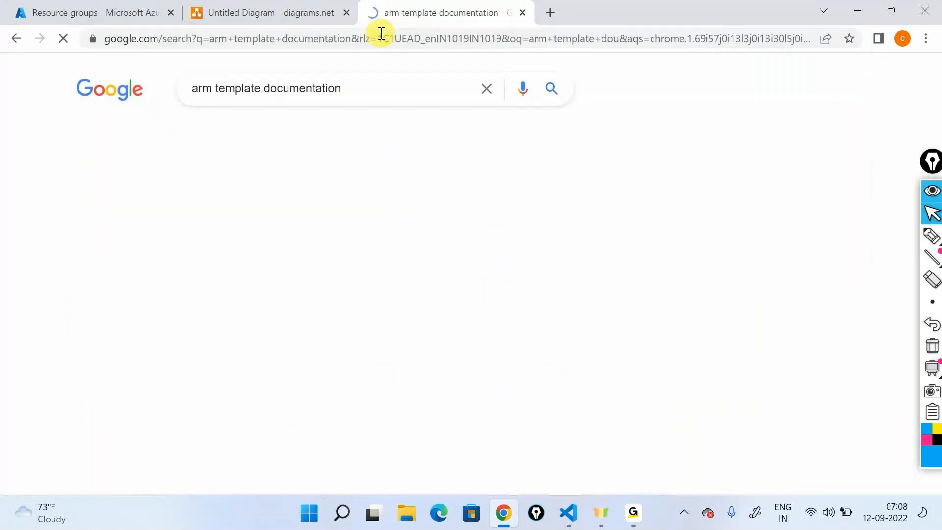
left_click(223, 215)
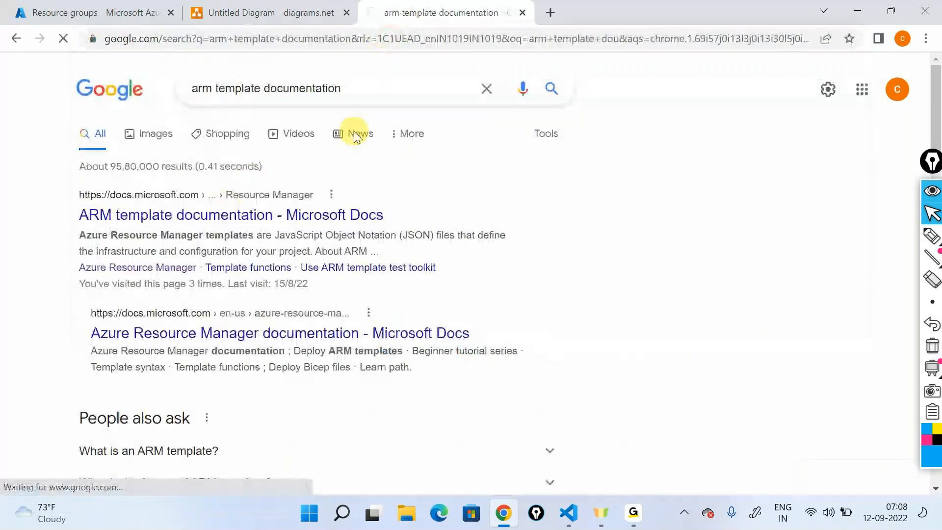
- Open the "What are templates?" article and go from its Reference section to the Template reference
scroll(438, 289, "down", 2)
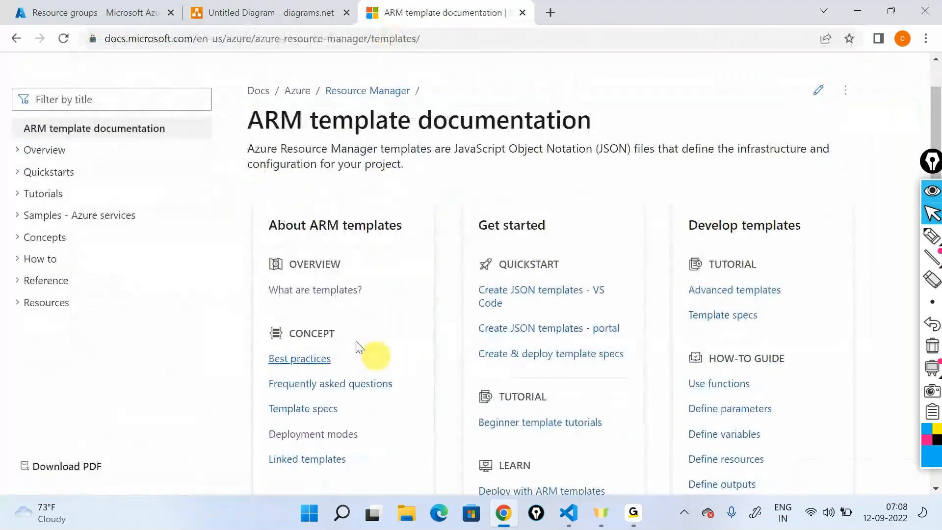
left_click(312, 293)
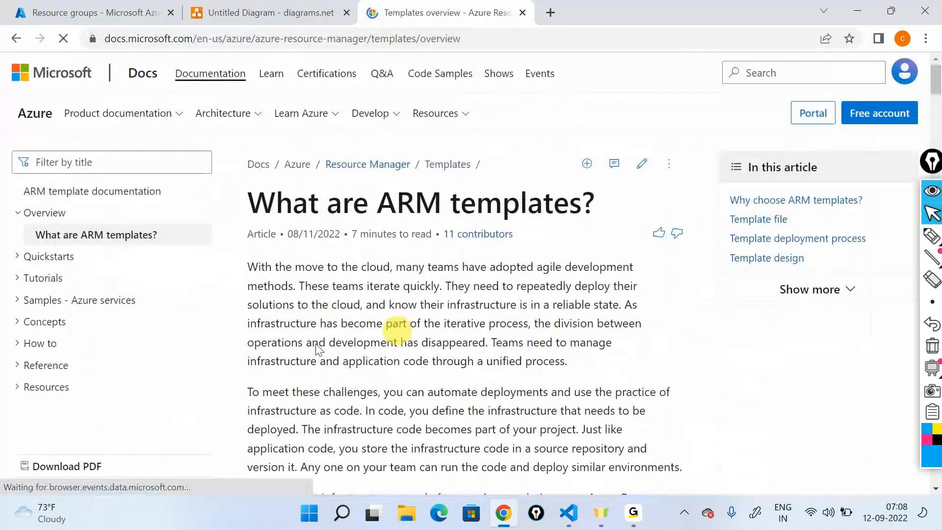
left_click(20, 372)
scroll(100, 368, "down", 1)
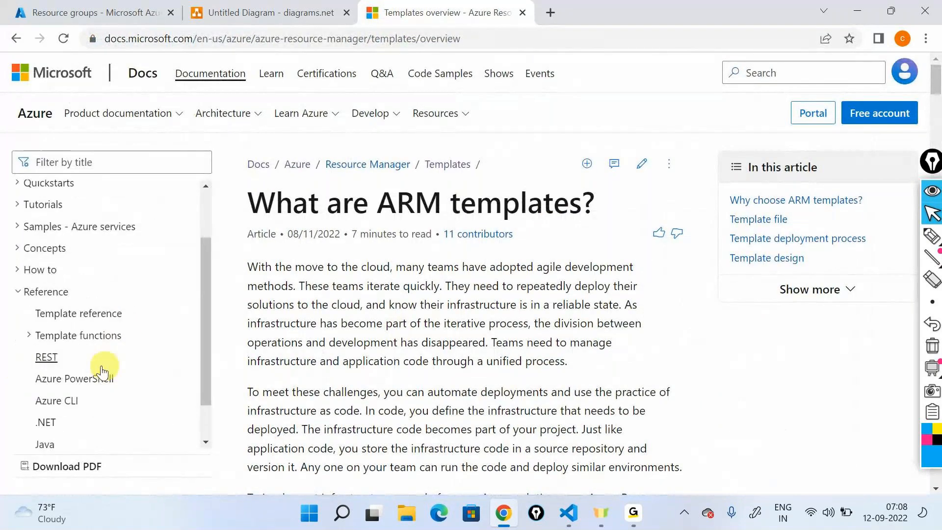
left_click(81, 312)
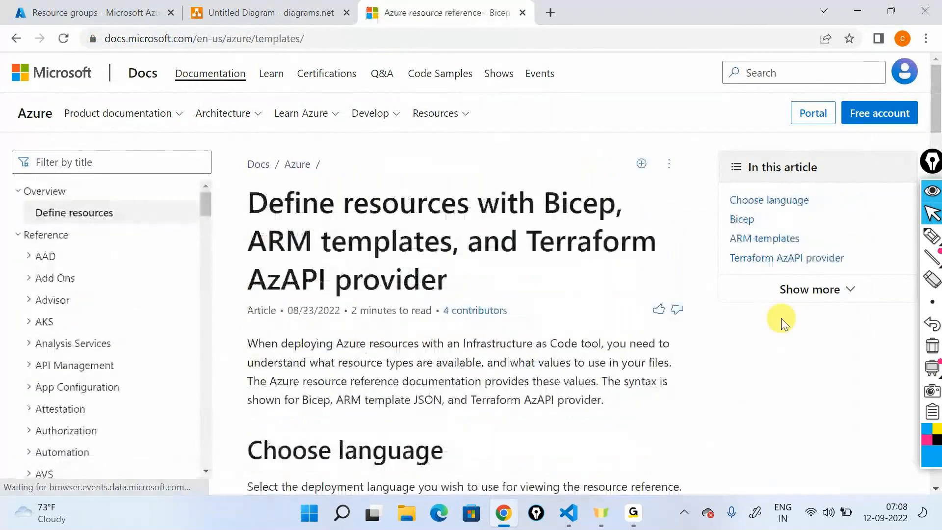
- Find Storage in the Azure resource reference list and open its Storage Accounts page
scroll(127, 348, "down", 1)
scroll(128, 348, "down", 15)
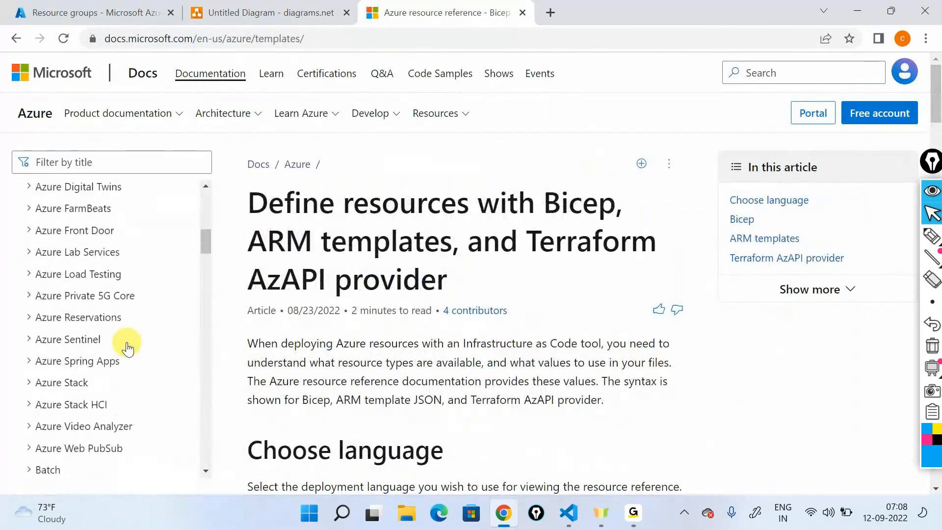
scroll(127, 348, "down", 15)
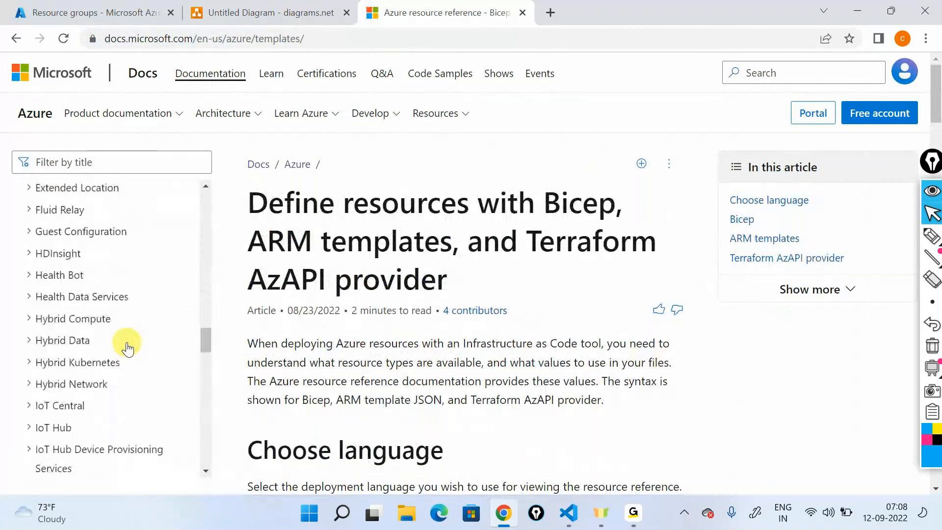
scroll(128, 348, "down", 8)
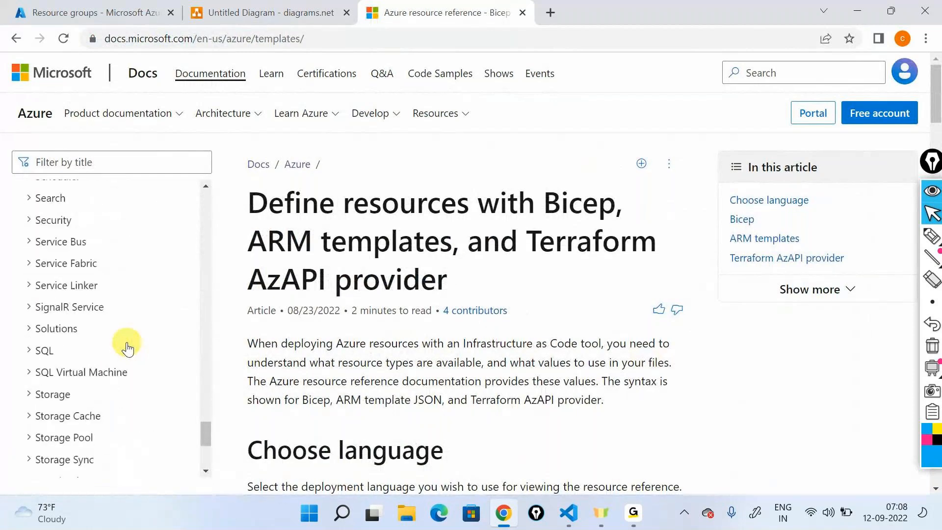
left_click(30, 397)
scroll(126, 275, "down", 3)
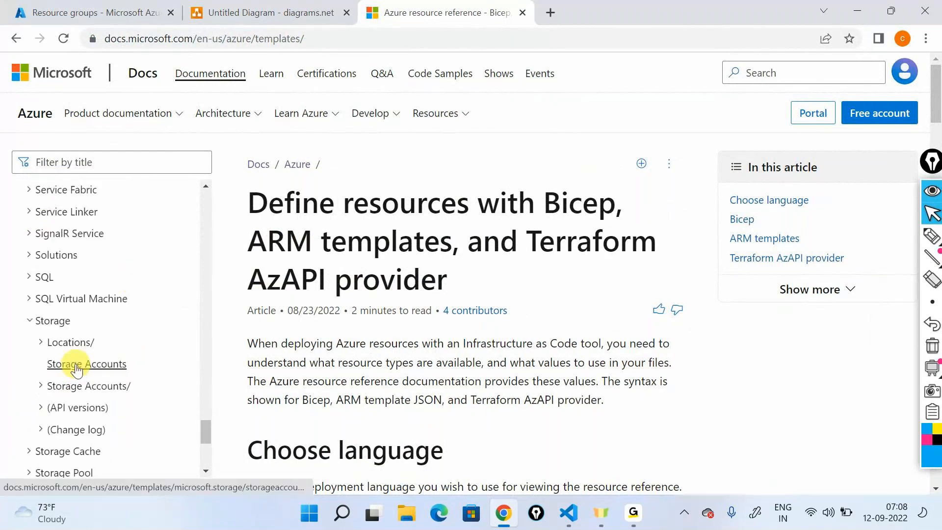
left_click(76, 367)
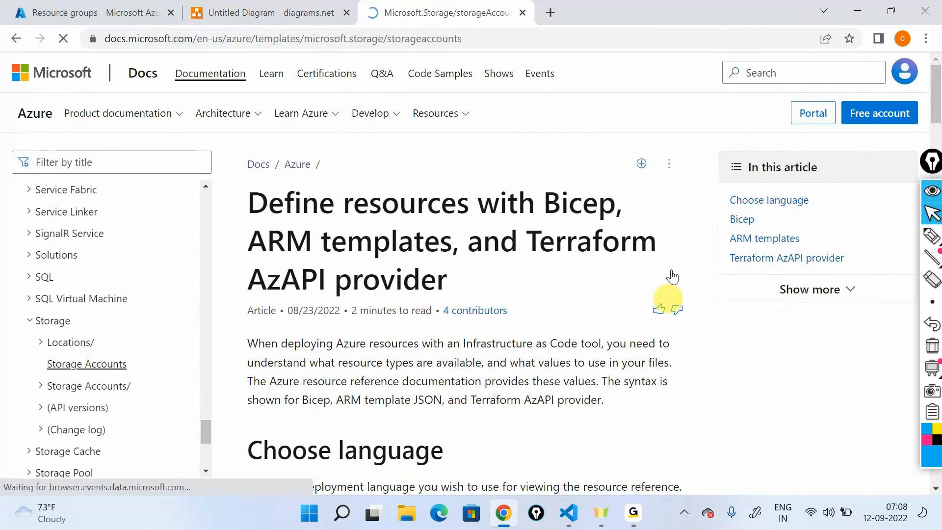
- Examine the full Resource format JSON for Microsoft.Storage/storageAccounts, from its type and apiVersion through its properties
scroll(346, 186, "down", 8)
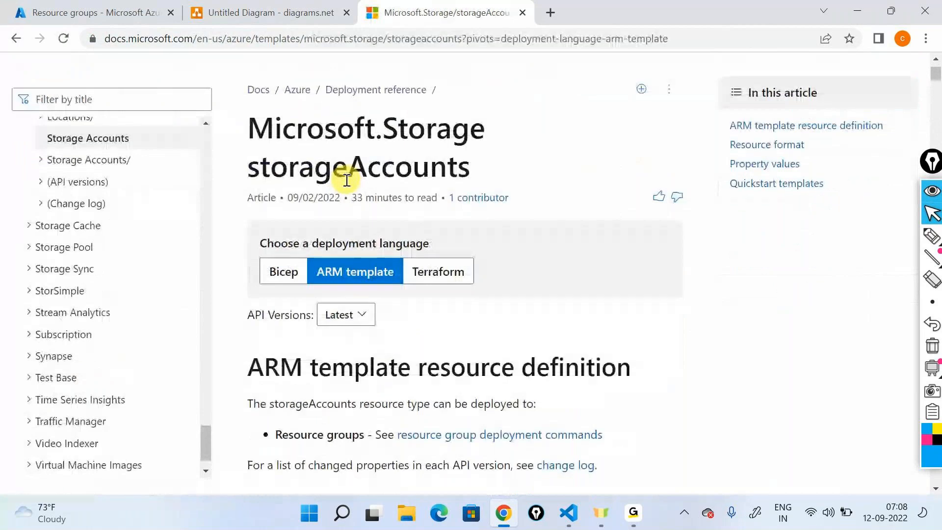
scroll(346, 180, "up", 4)
scroll(343, 179, "down", 9)
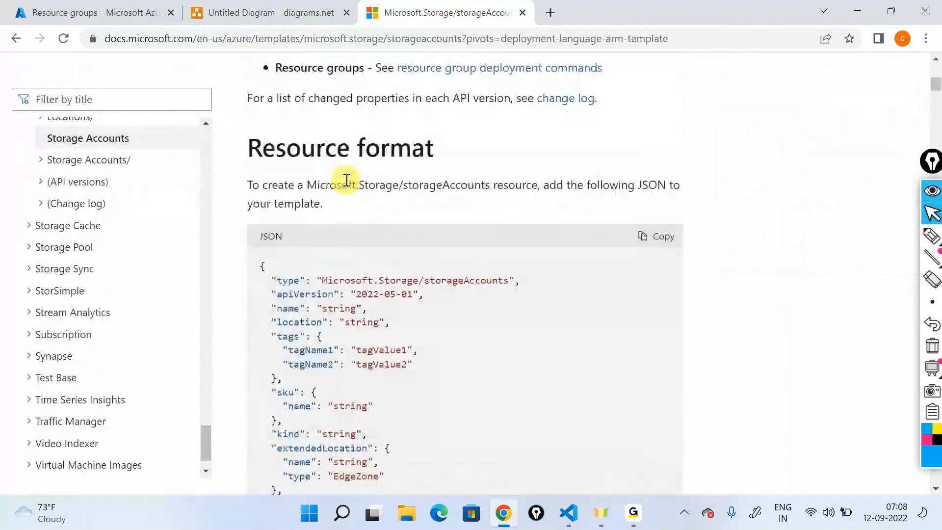
scroll(290, 126, "up", 2)
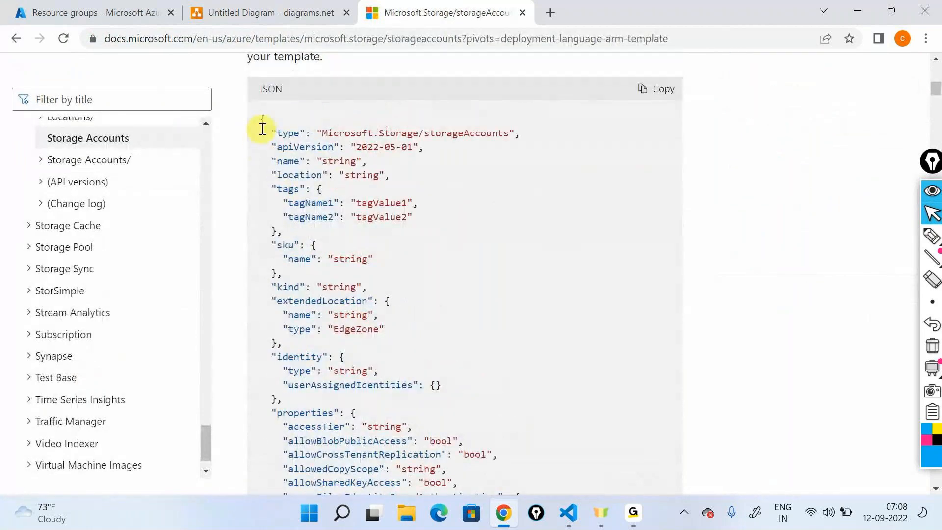
left_click_drag(263, 123, 362, 469)
left_click(443, 325)
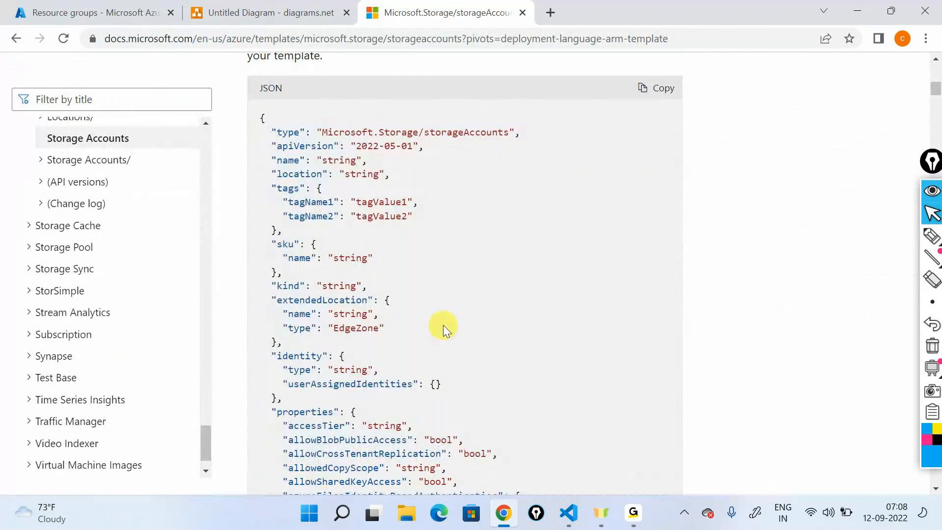
scroll(443, 324, "down", 7)
scroll(444, 328, "down", 15)
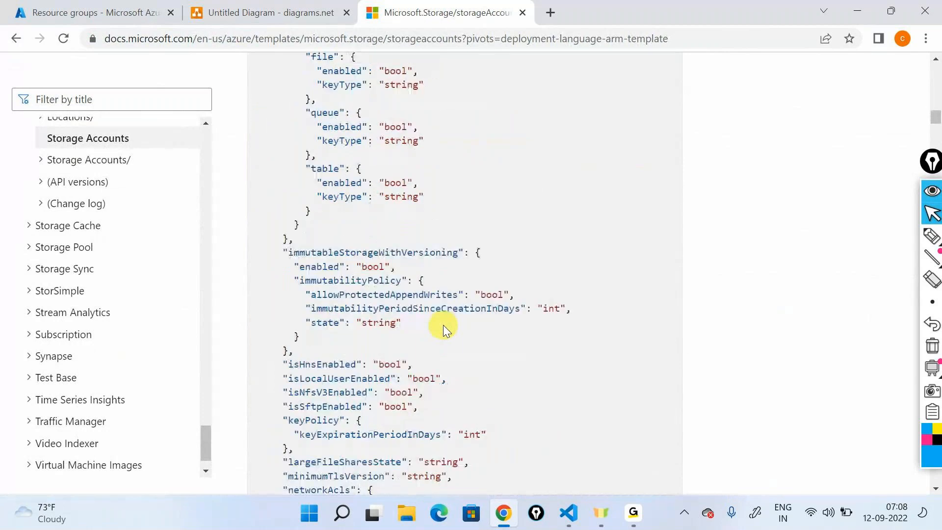
scroll(443, 325, "down", 10)
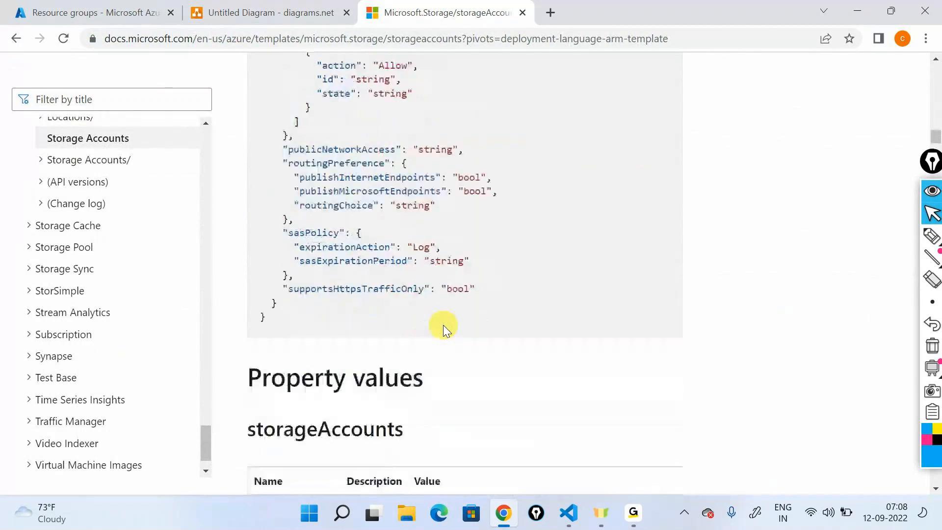
scroll(443, 324, "up", 20)
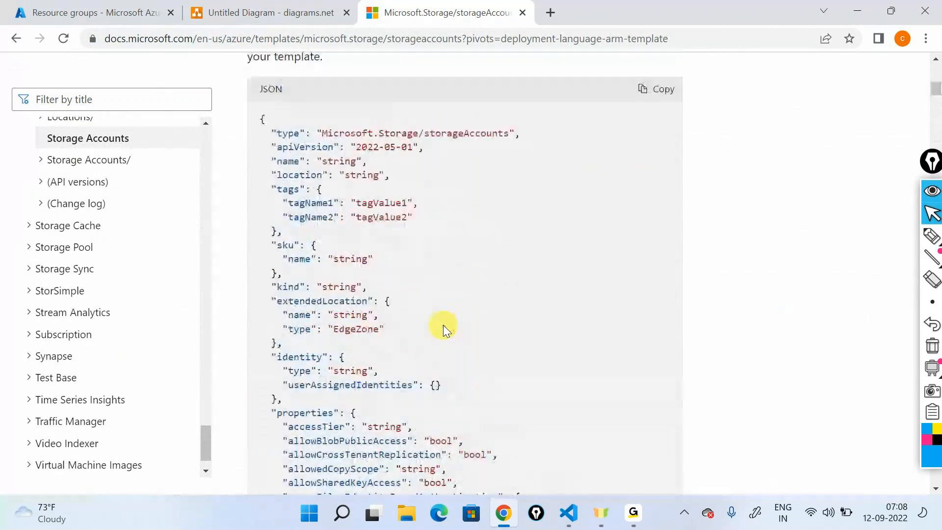
scroll(443, 324, "up", 1)
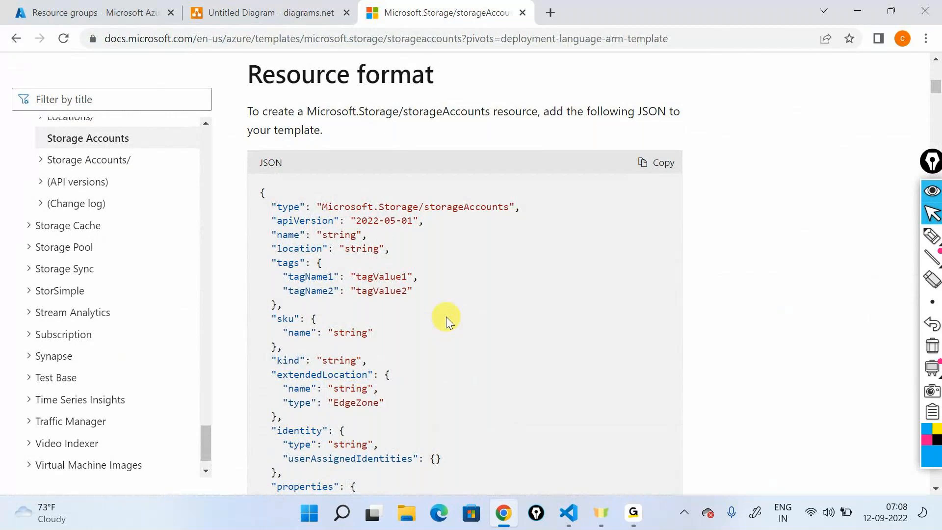
- Review the storageAccounts JSON together with the Property values tables, and return to the start of the article
scroll(446, 316, "down", 1)
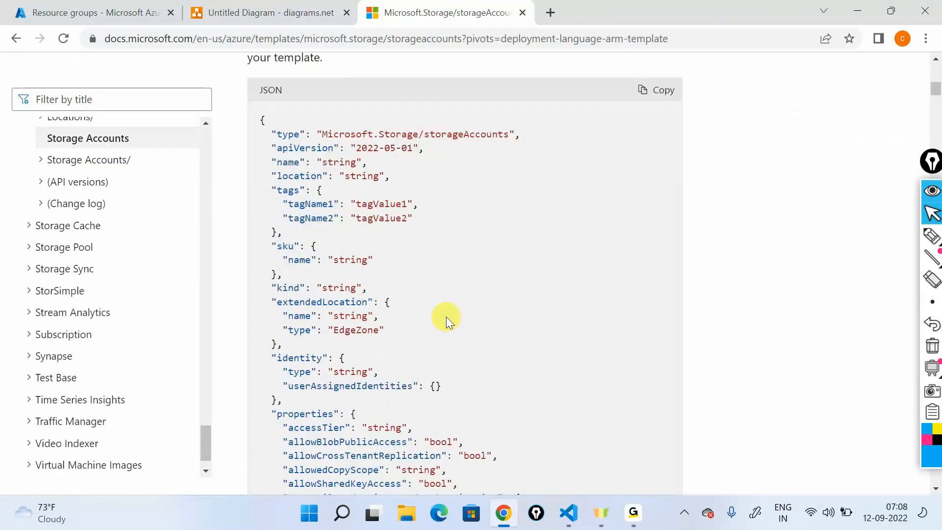
scroll(445, 316, "down", 10)
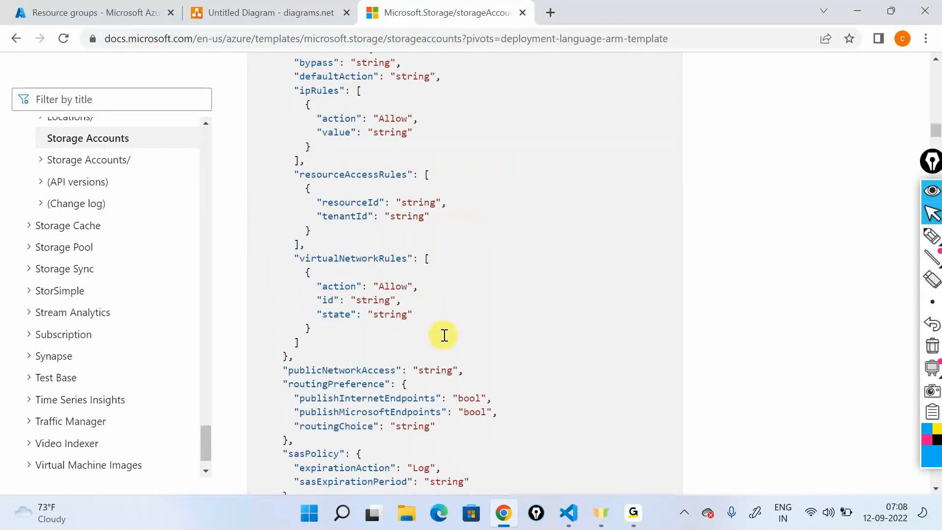
scroll(438, 322, "down", 10)
scroll(437, 322, "down", 3)
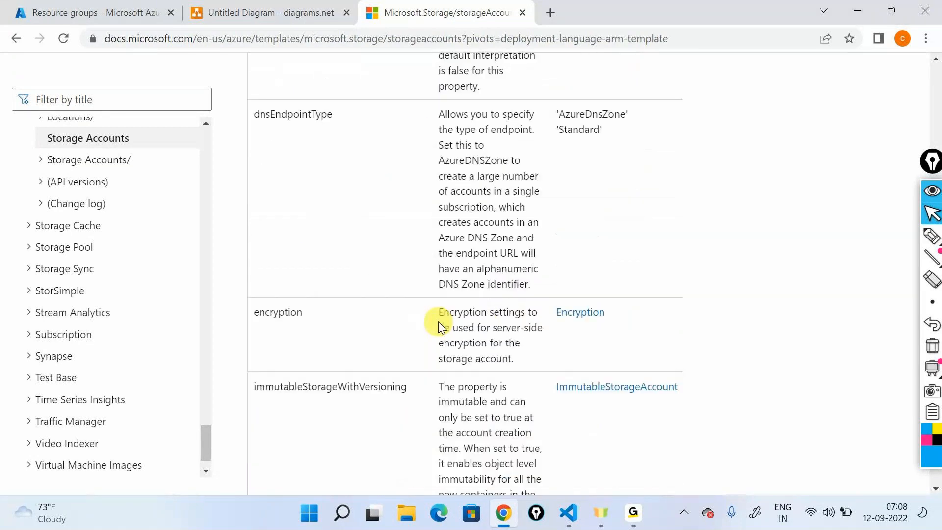
scroll(437, 322, "up", 20)
scroll(438, 322, "up", 10)
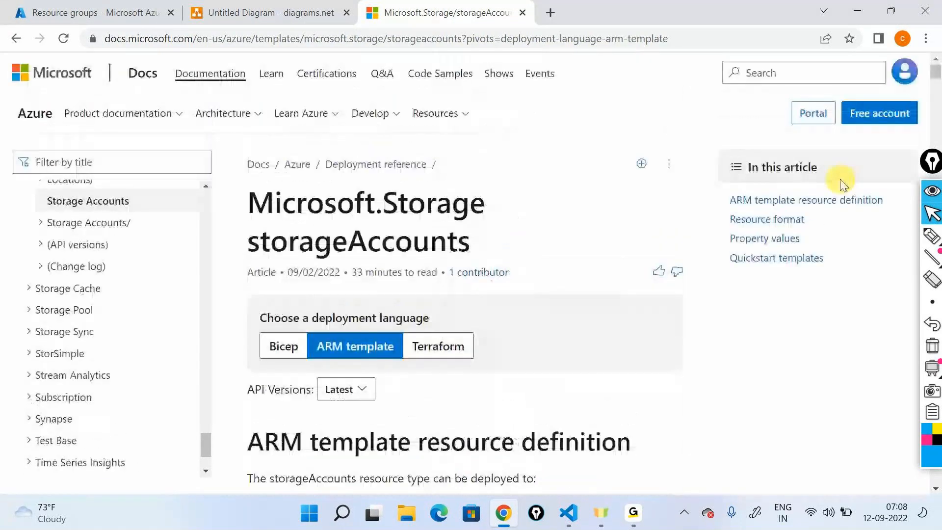
- Go to the article's Quickstart templates and open "Create a Standard Storage Account" in a new browser tab
left_click(789, 260)
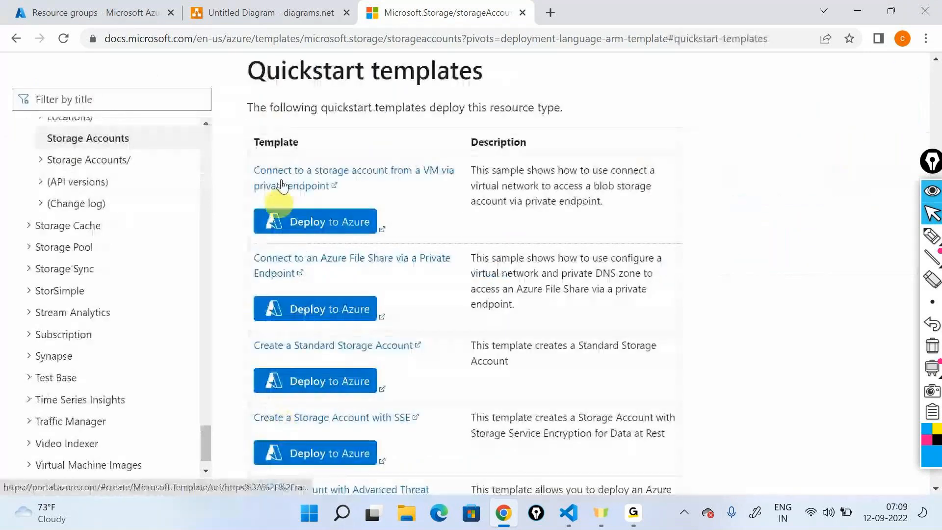
scroll(702, 255, "down", 2)
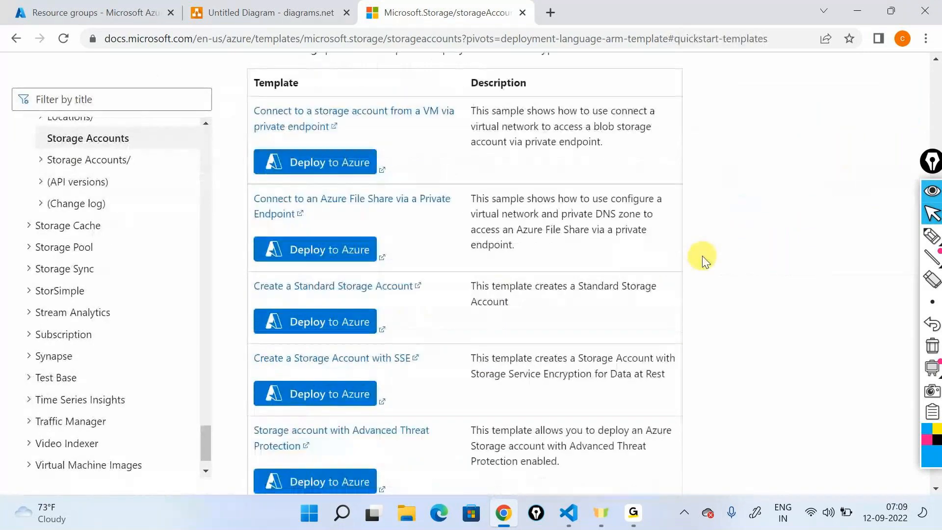
right_click(378, 281)
left_click(412, 290)
left_click(659, 15)
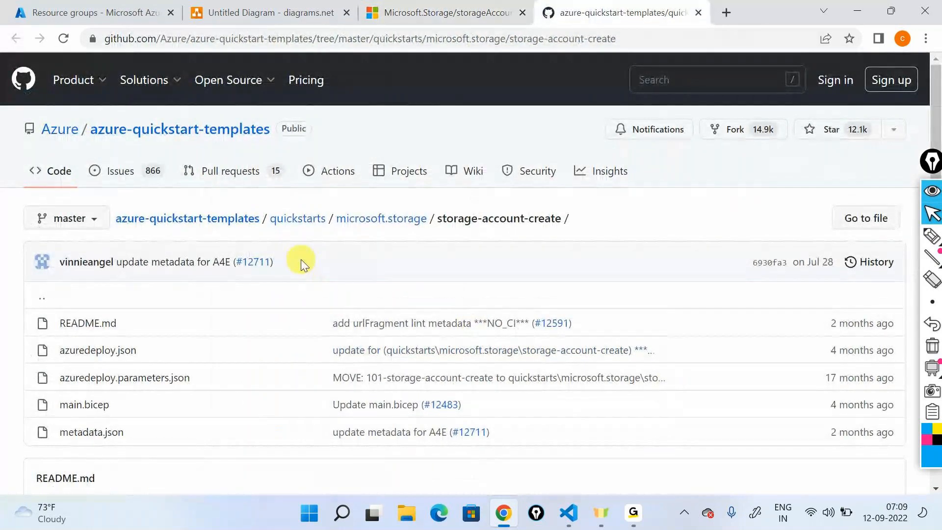
- Open azuredeploy.json in the storage-account-create folder on GitHub and examine its resources and outputs sections
scroll(294, 267, "down", 1)
left_click(104, 278)
scroll(399, 361, "down", 4)
scroll(171, 298, "down", 10)
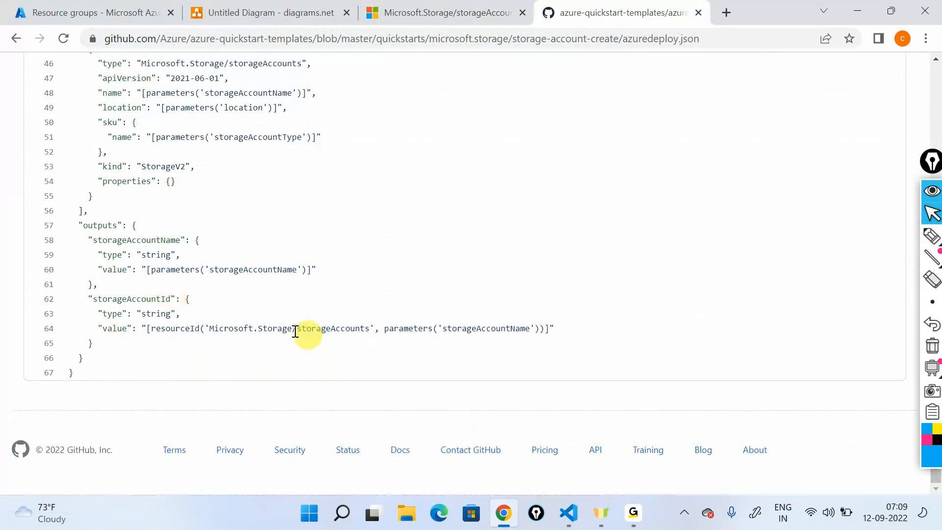
- Switch to the Azure portal and open the storage account in the cloud-shell-storage-centralindia resource group
scroll(229, 325, "up", 15)
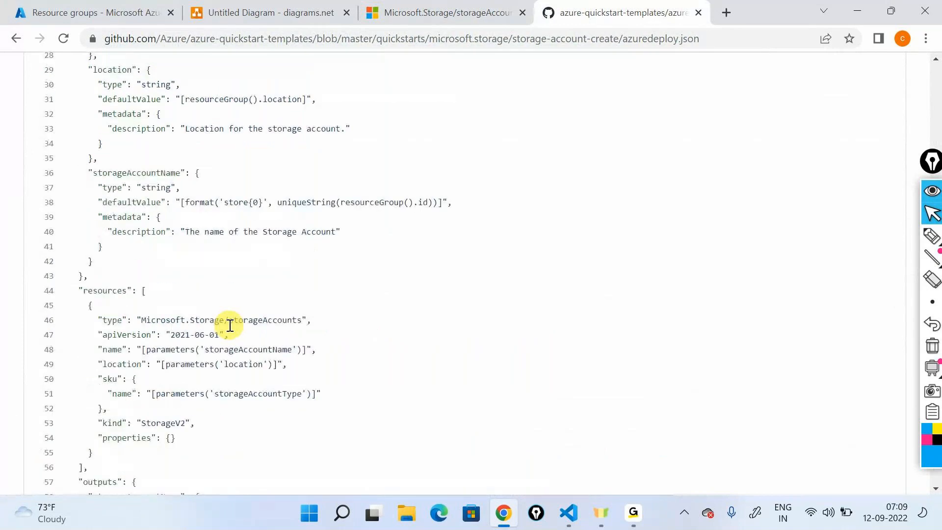
key("ctrl+Tab")
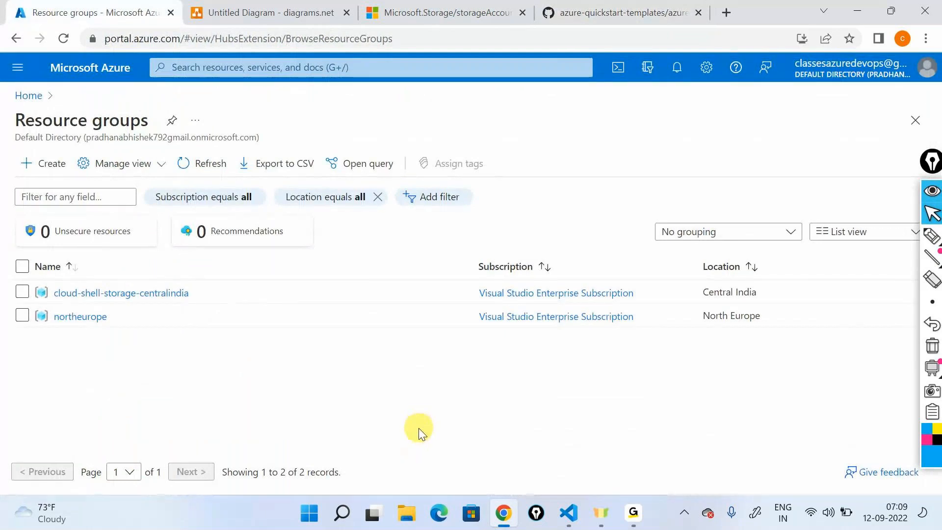
left_click(121, 293)
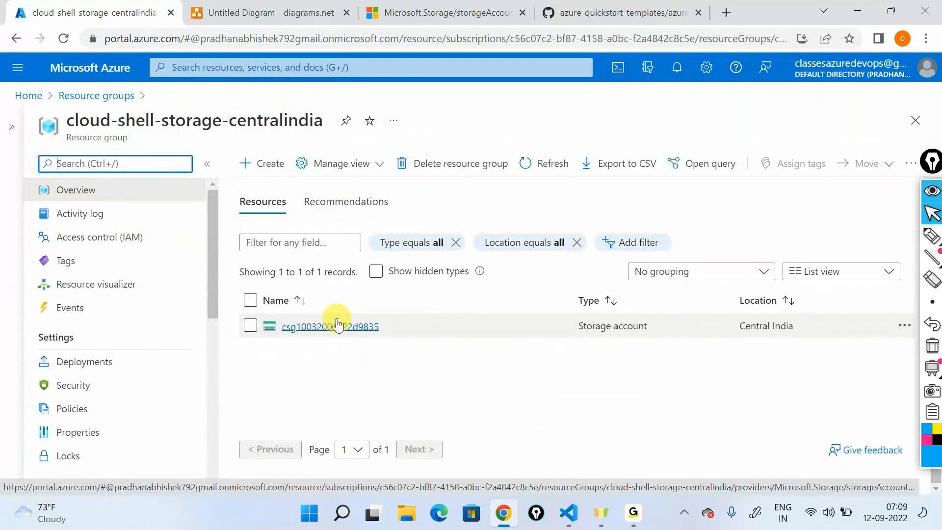
left_click(338, 324)
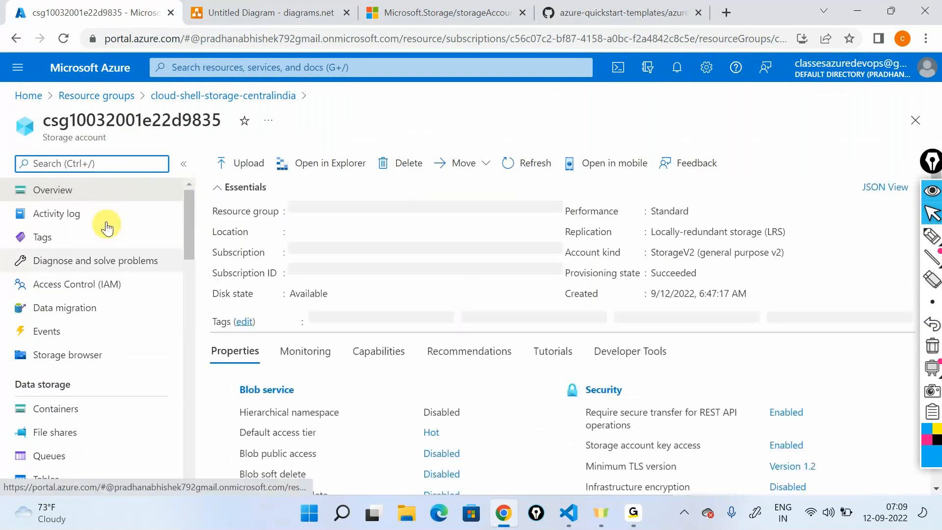
- Open the storage account's Export template page, collapse the template outline, and examine the exported JSON through to its end
scroll(119, 241, "down", 10)
scroll(119, 247, "down", 7)
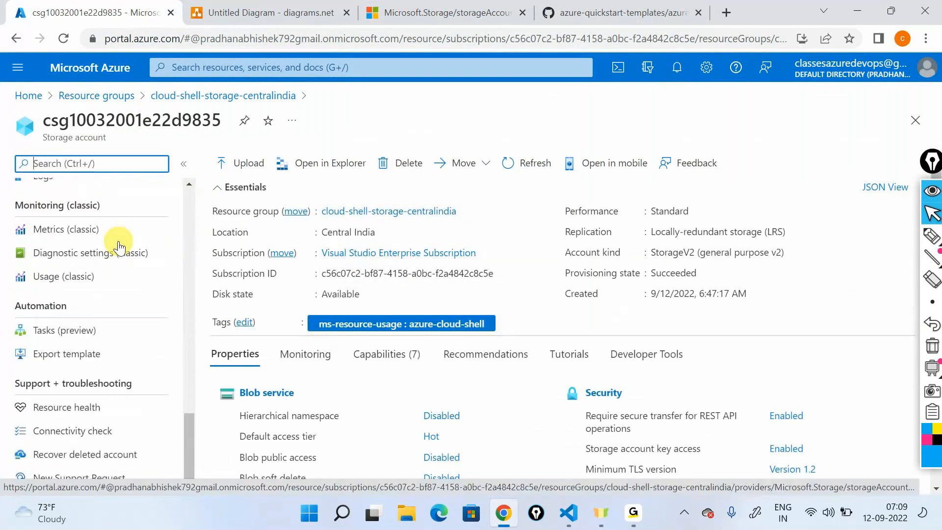
left_click(94, 358)
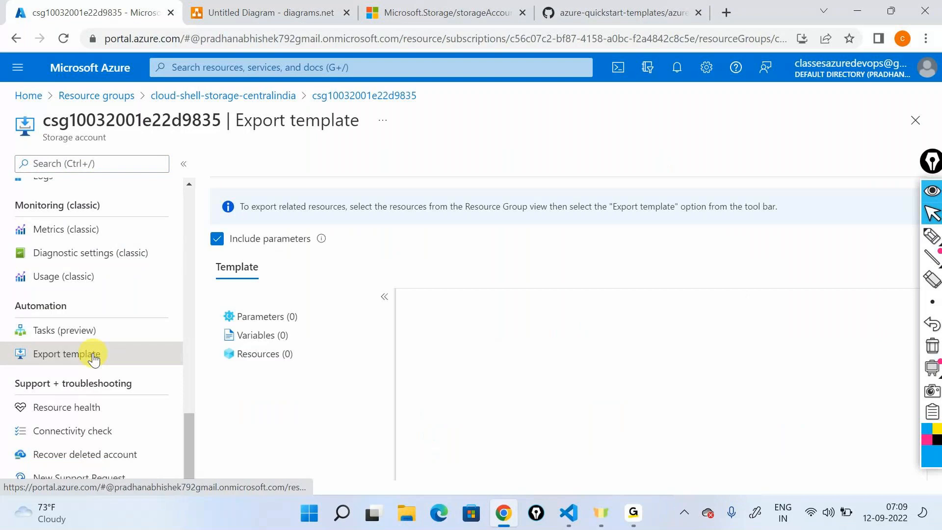
left_click(384, 296)
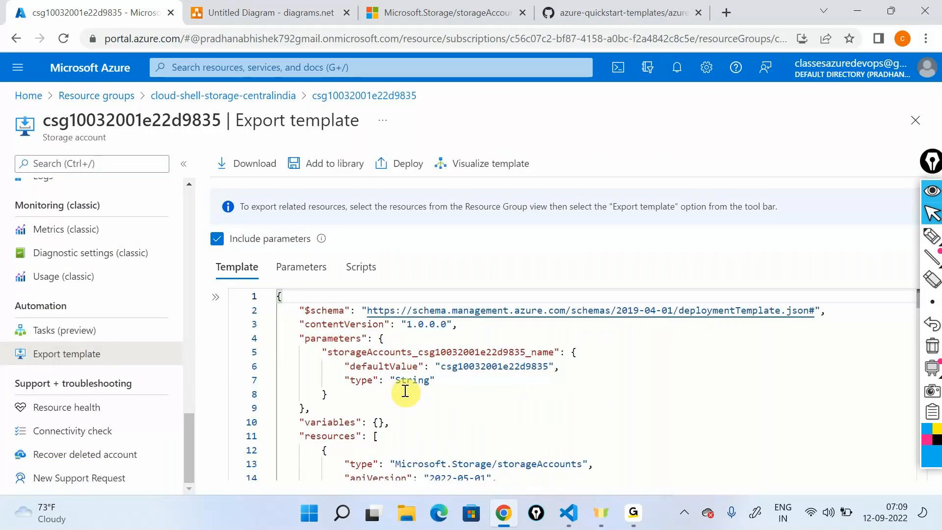
scroll(405, 391, "down", 20)
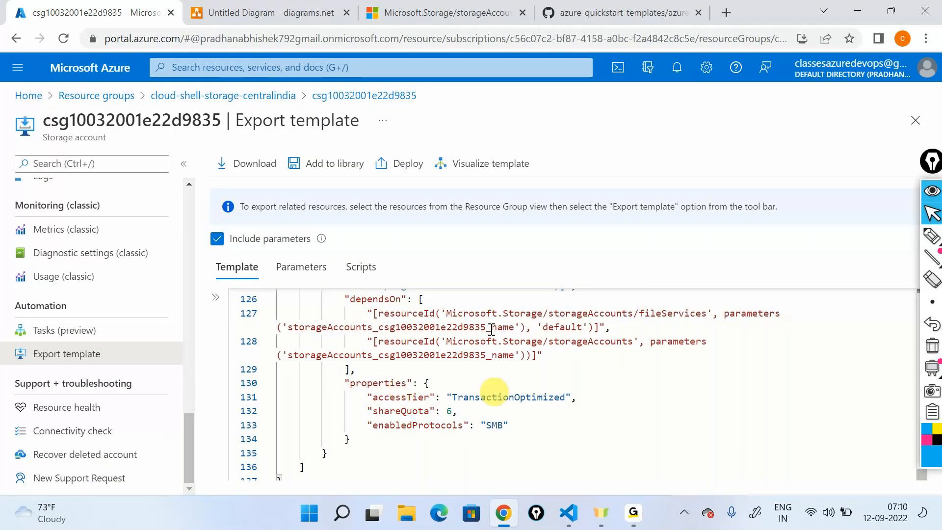
- Go back to the Microsoft.Storage/storageAccounts reference article and skim its property tables up to the article's beginning
left_click(444, 12)
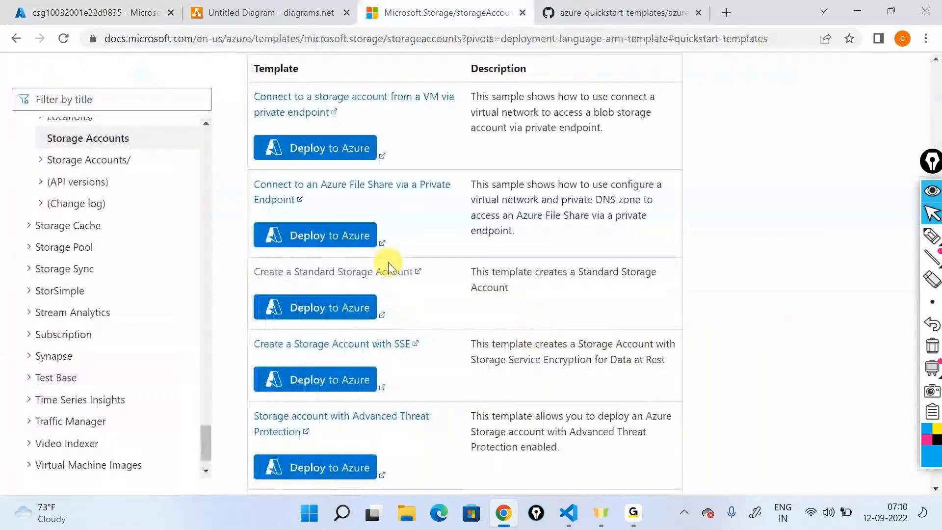
scroll(387, 262, "up", 10)
scroll(388, 262, "up", 12)
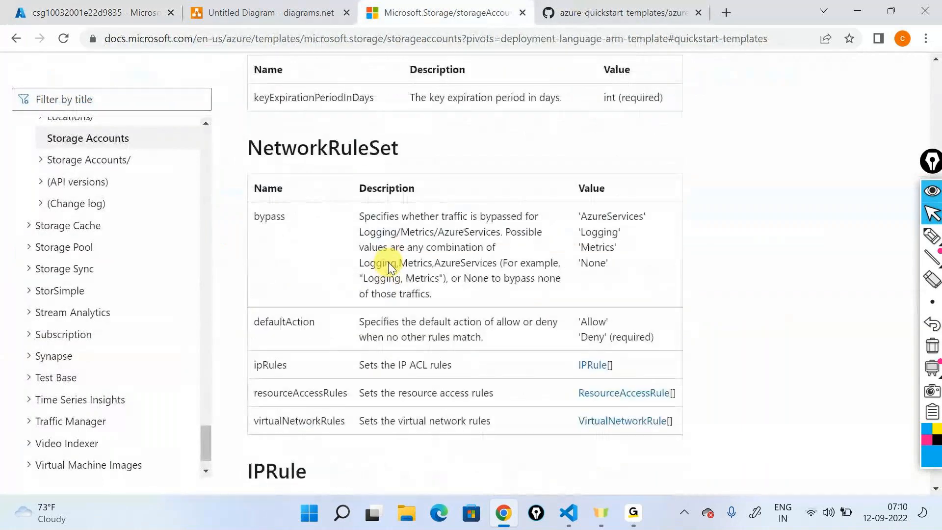
scroll(414, 248, "up", 12)
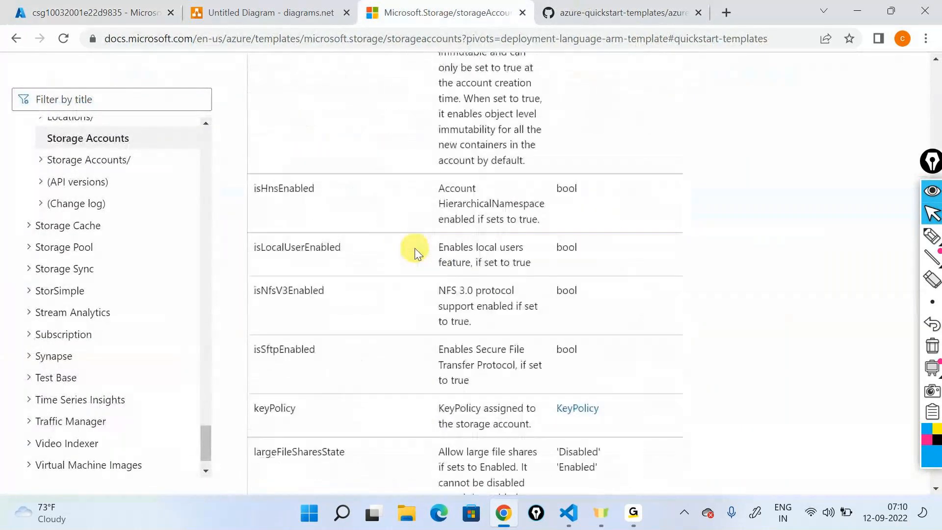
scroll(414, 248, "up", 15)
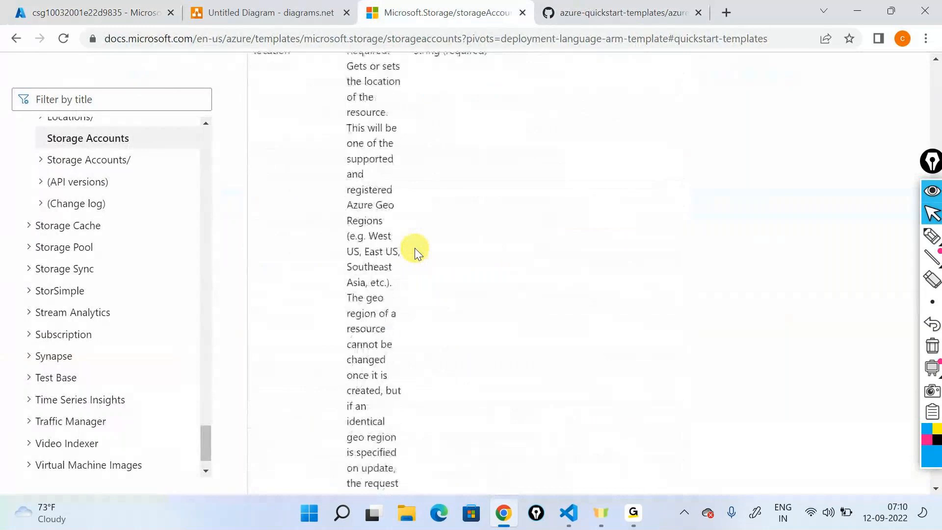
scroll(414, 248, "up", 12)
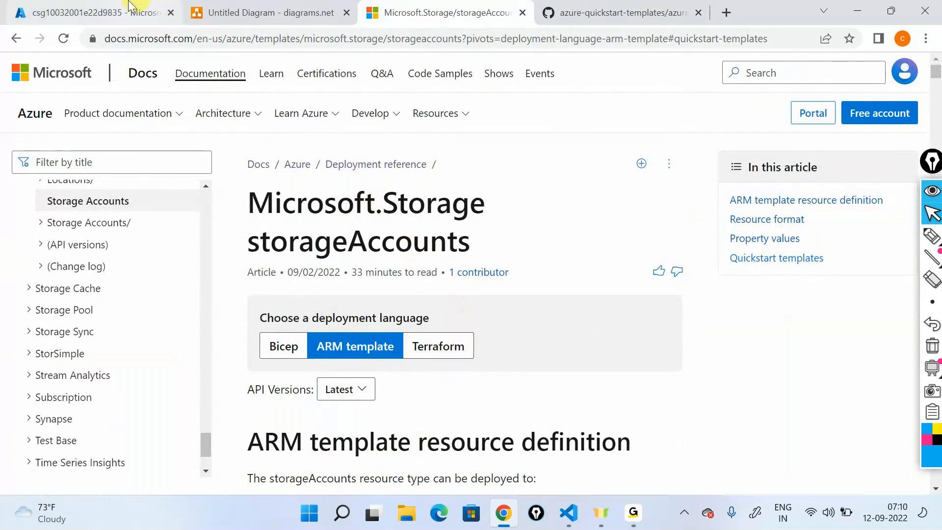
- Reopen the storage account from its resource group in the Azure portal, find Export template by searching "export", and review the generated JSON
left_click(93, 13)
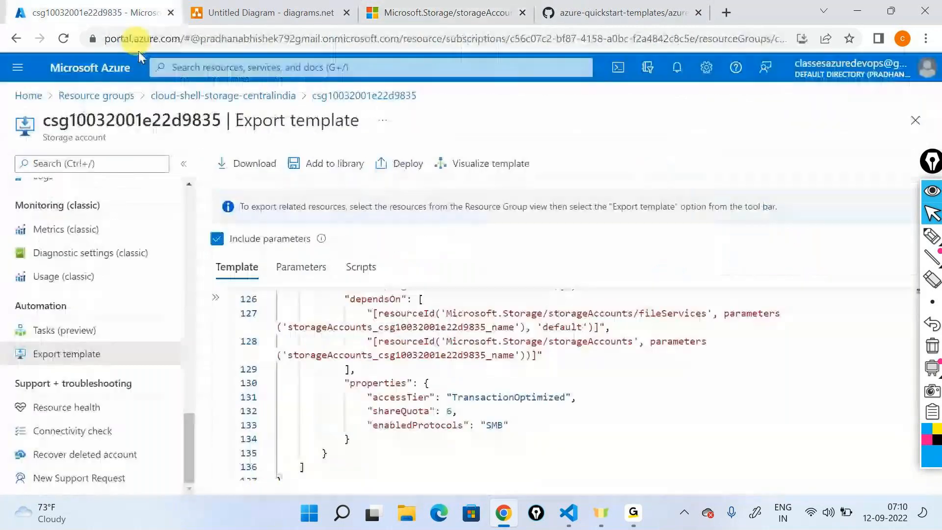
left_click(246, 95)
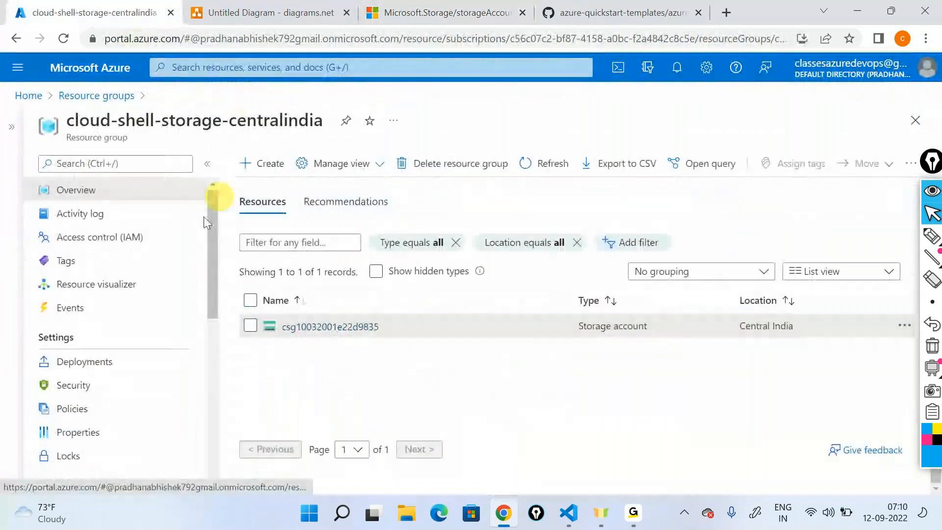
left_click(307, 327)
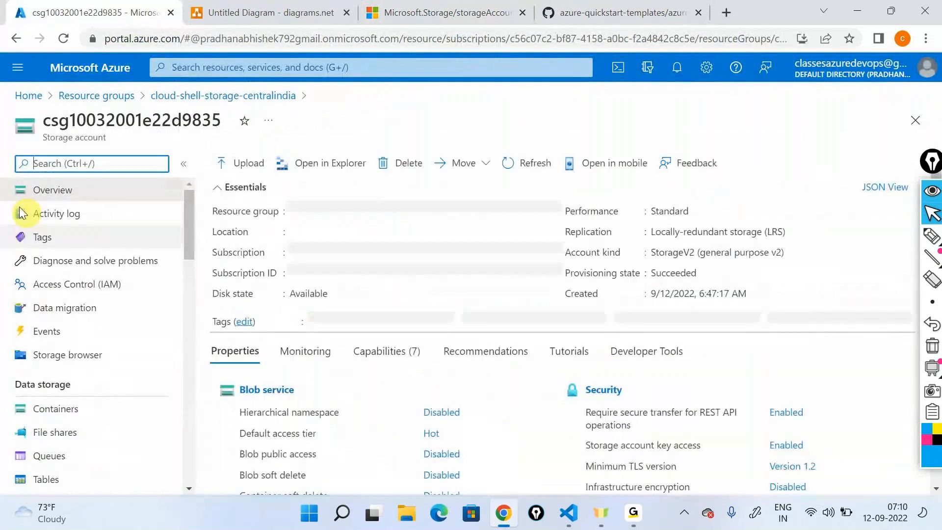
type("export")
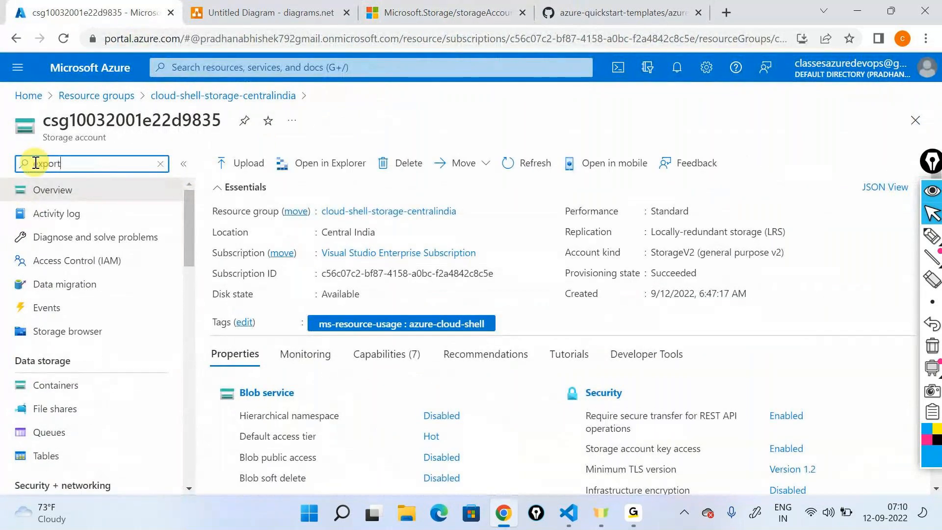
left_click(45, 213)
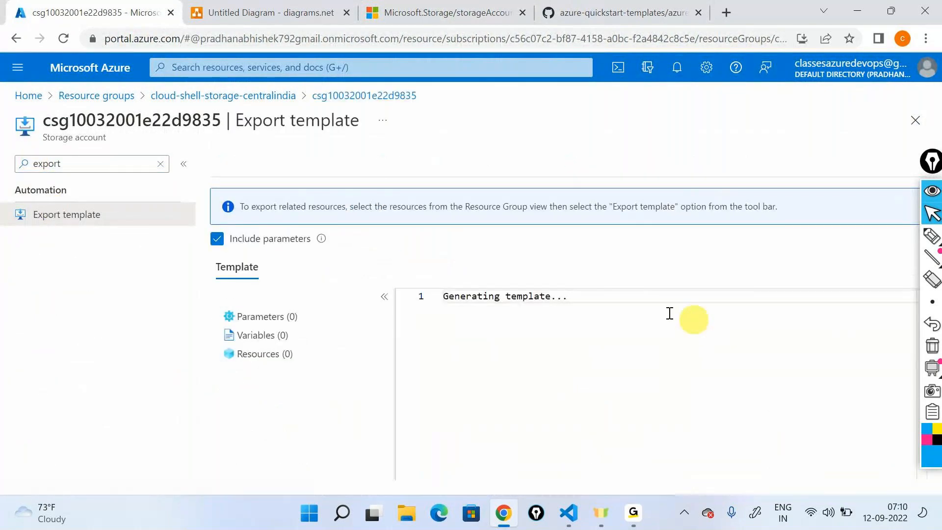
scroll(466, 343, "down", 12)
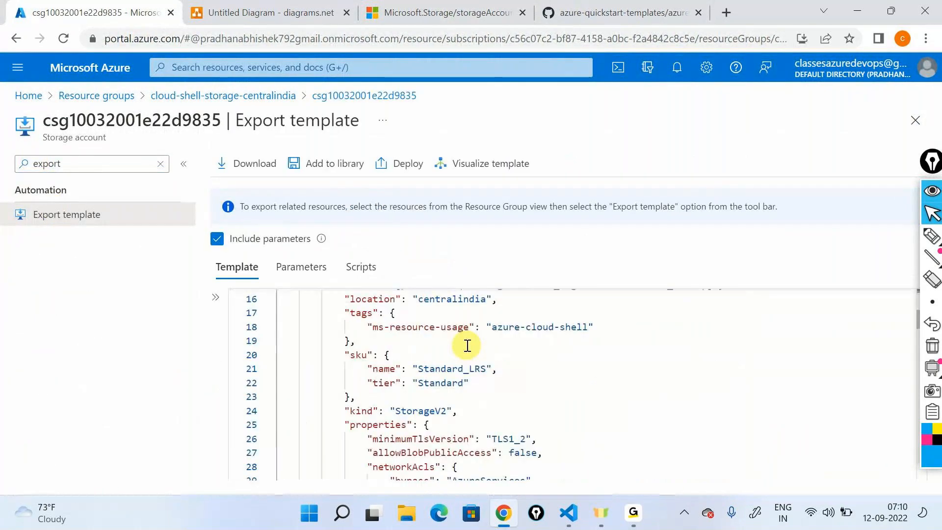
scroll(466, 344, "down", 20)
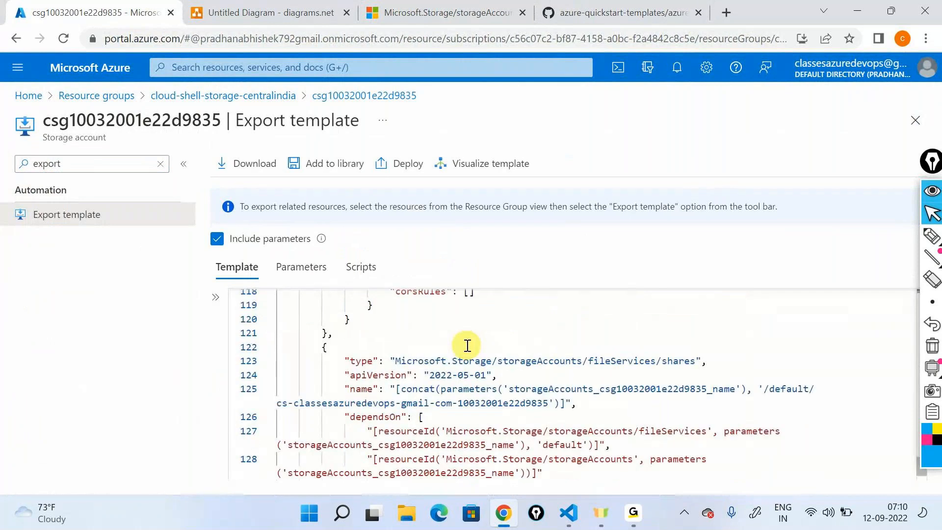
- Start creating a new storage account from the portal's Storage accounts service and choose the northeurope resource group
left_click(26, 96)
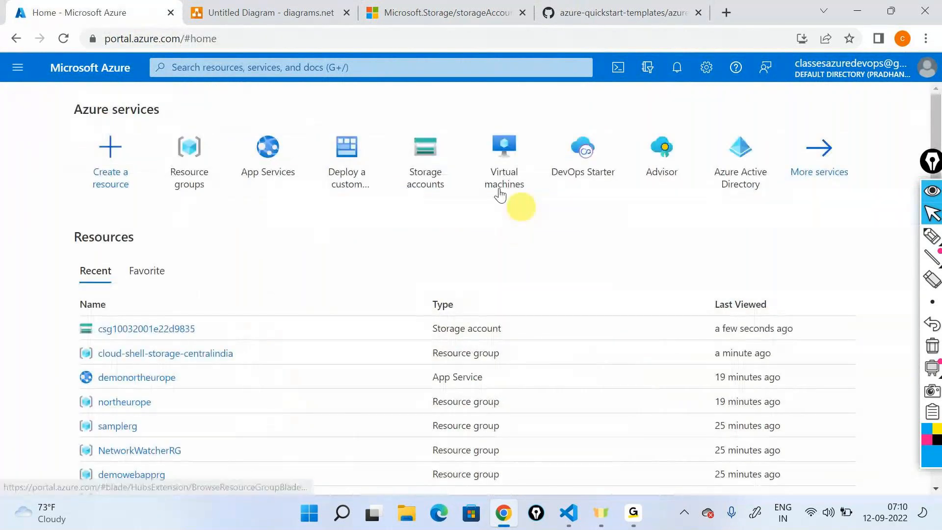
left_click(425, 155)
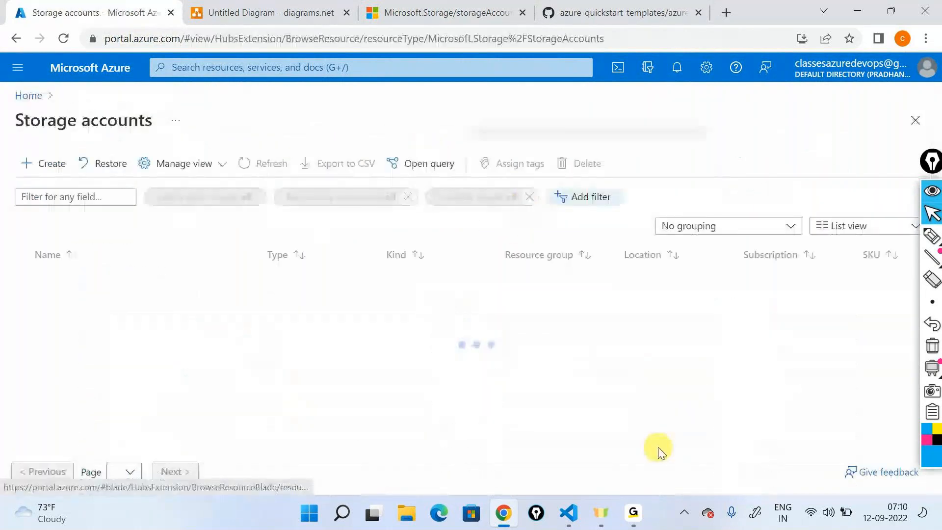
left_click(44, 163)
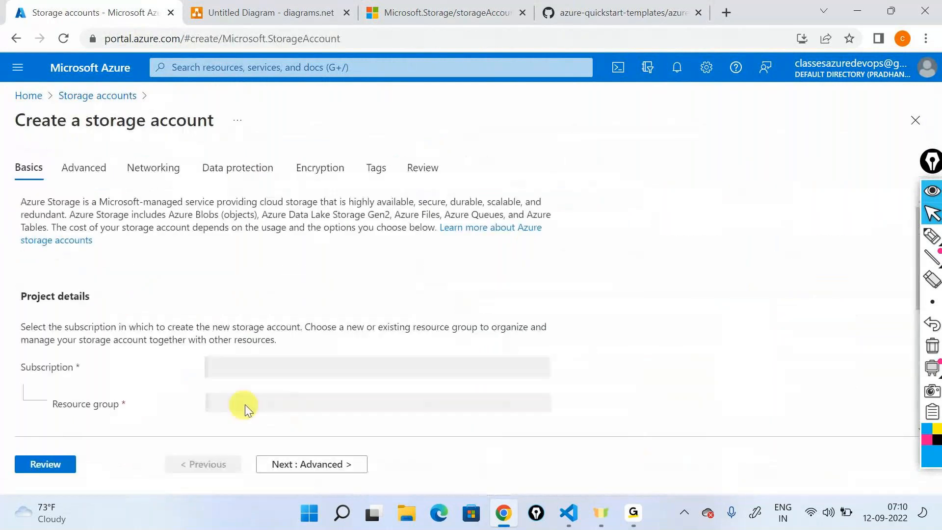
scroll(255, 372, "down", 2)
left_click(268, 326)
left_click(265, 400)
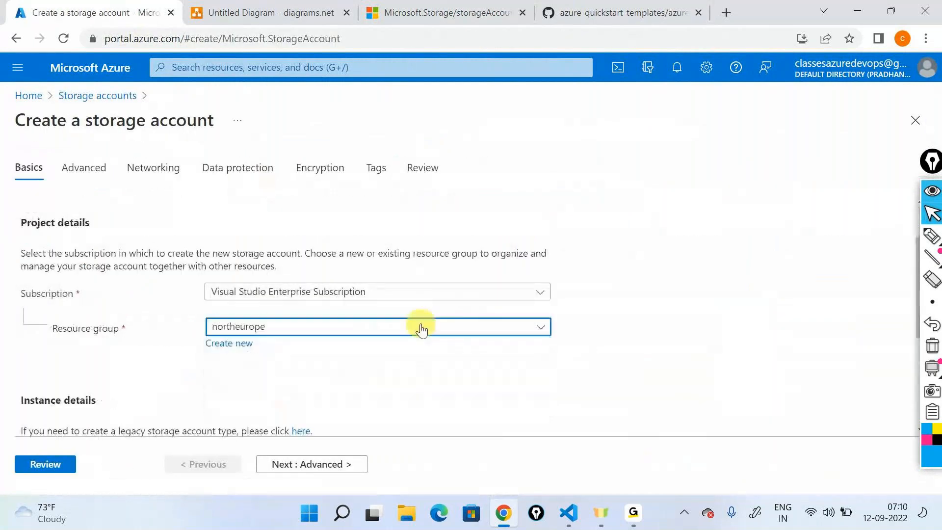
- Name the new storage account "demostorageabc00use2", keep the default region and redundancy, and proceed to the Review stage
scroll(373, 343, "down", 3)
left_click(281, 307)
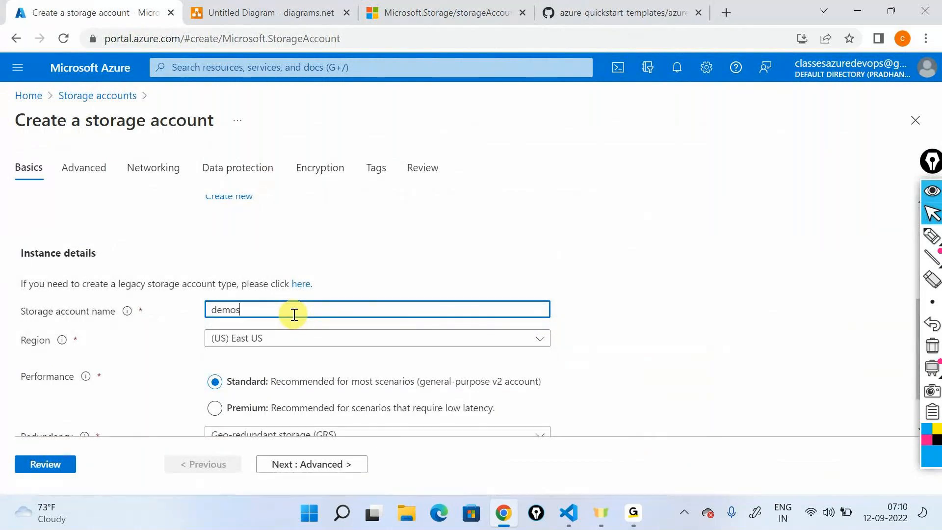
type("demostorageabc00use2")
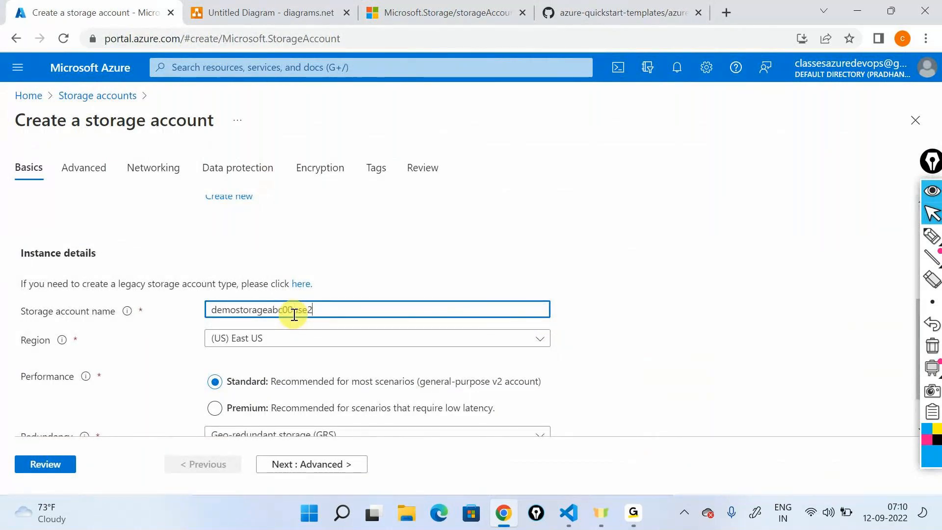
scroll(314, 343, "down", 1)
scroll(286, 346, "up", 1)
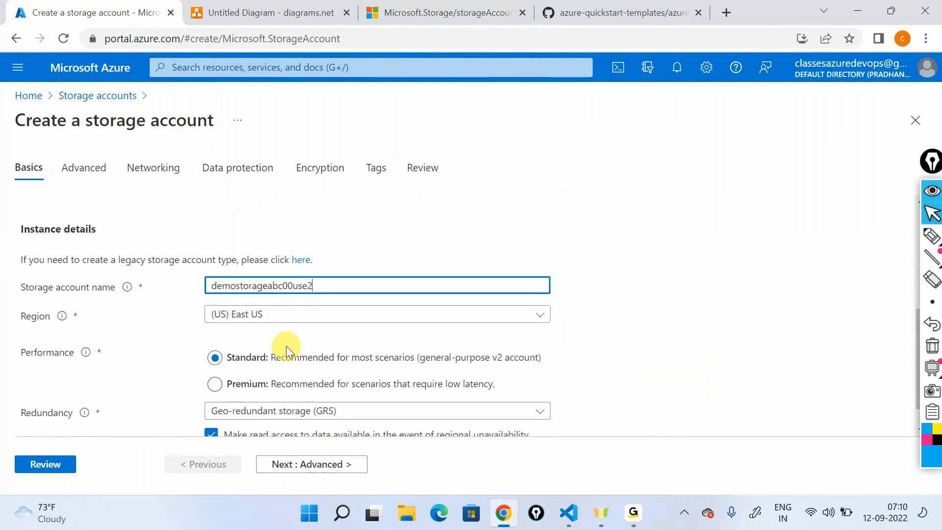
scroll(287, 346, "up", 4)
left_click(427, 168)
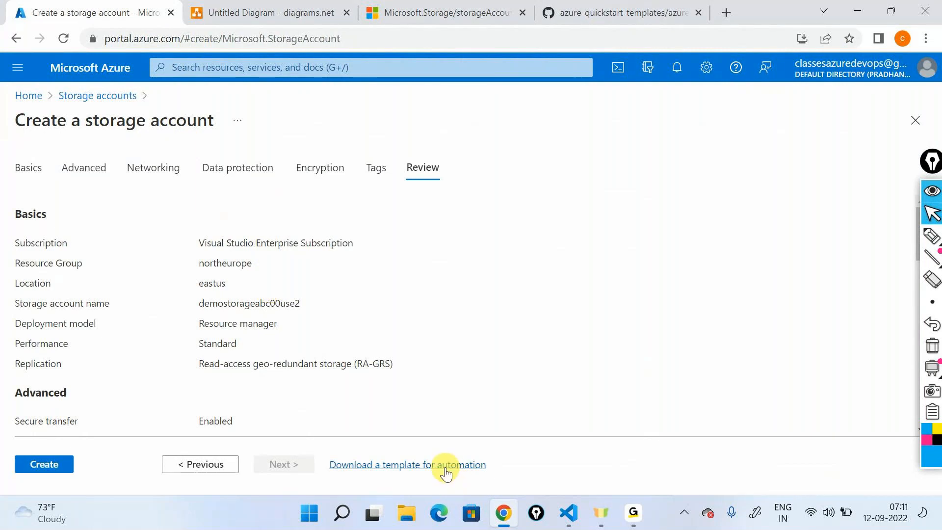
- Open the automation template for the new storage account, examine its JSON, and return to the review summary
left_click(464, 465)
scroll(315, 355, "down", 20)
scroll(315, 359, "down", 20)
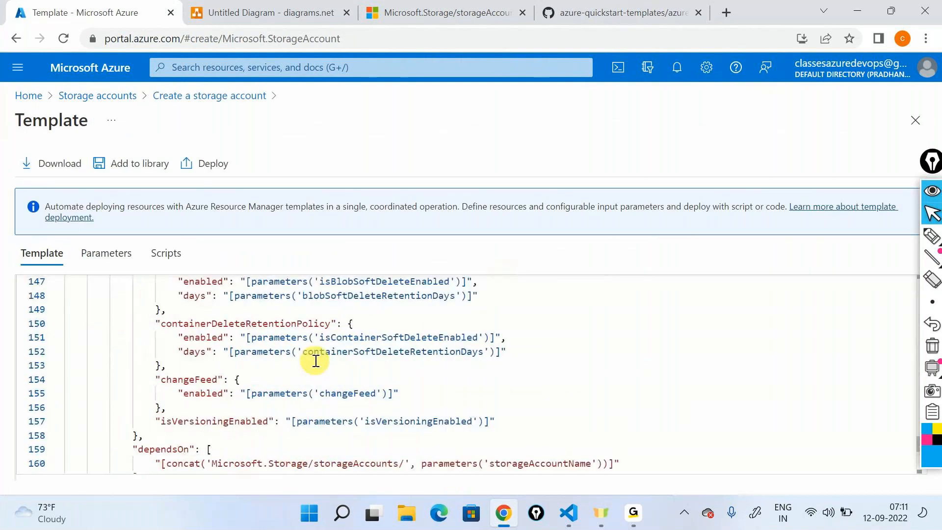
scroll(316, 362, "up", 4)
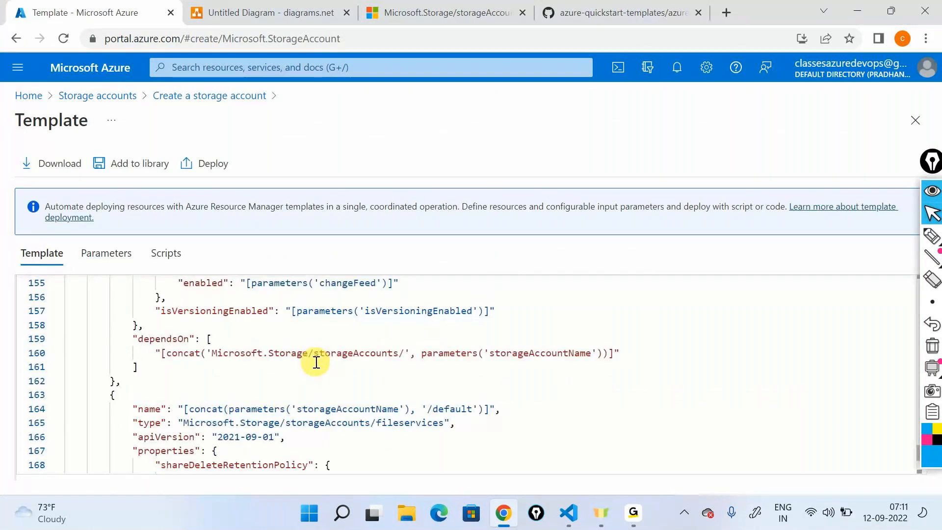
scroll(316, 362, "up", 14)
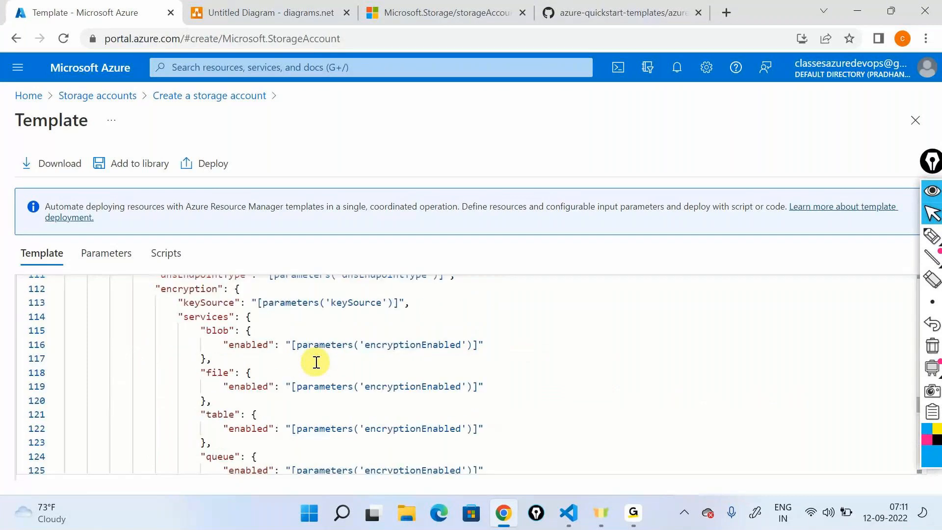
scroll(316, 362, "up", 20)
left_click(218, 96)
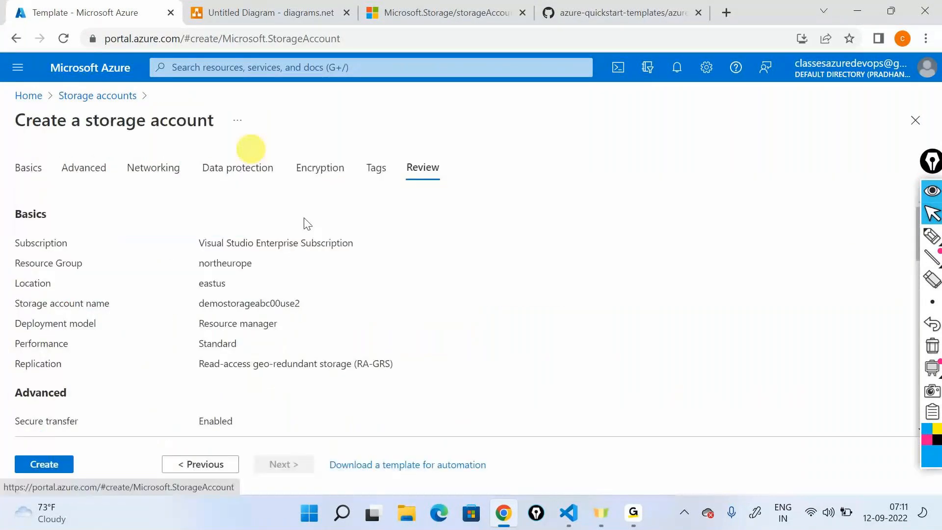
- Switch to the Untitled-1 template in Visual Studio Code and collapse the screen-annotation toolbar
mouse_move(931, 258)
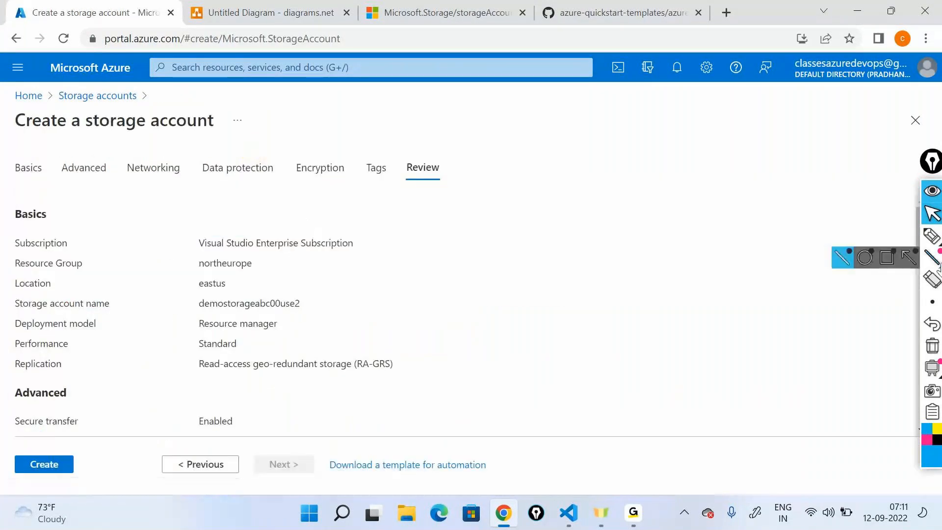
left_click(575, 502)
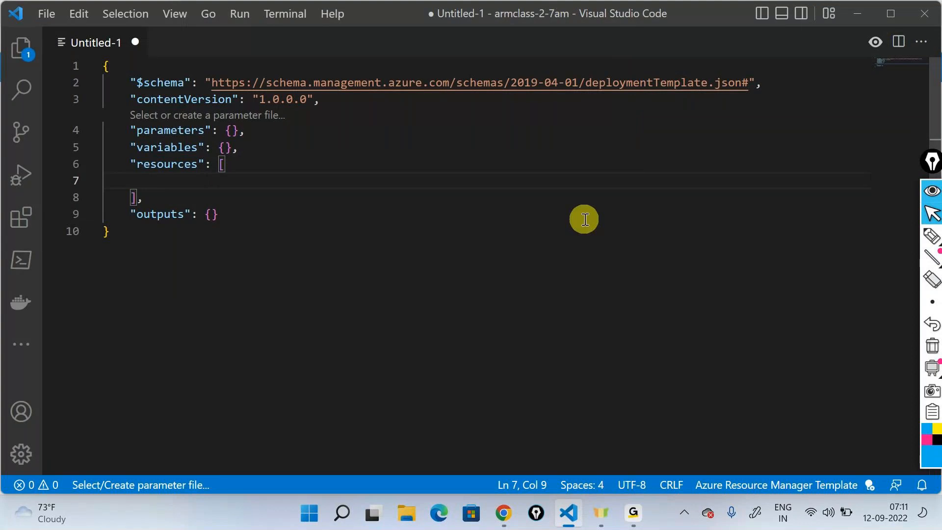
left_click(930, 188)
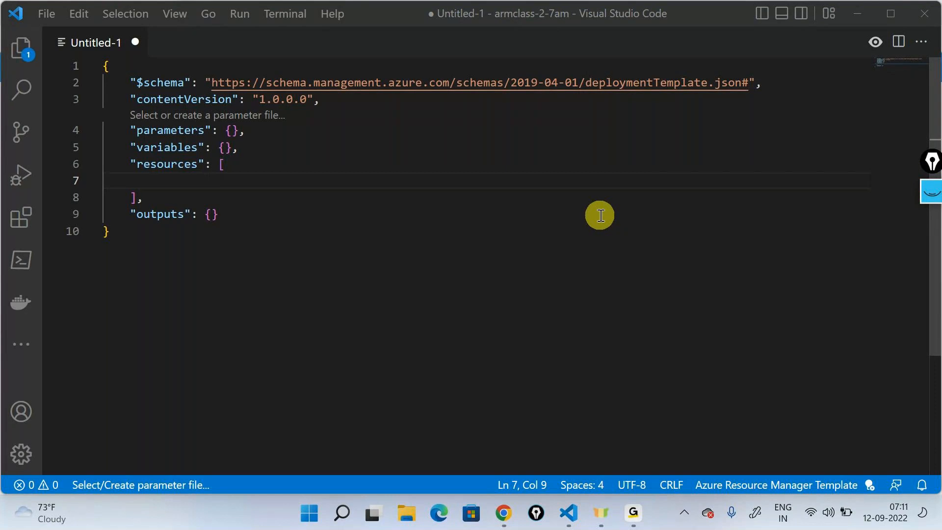
mouse_move(632, 512)
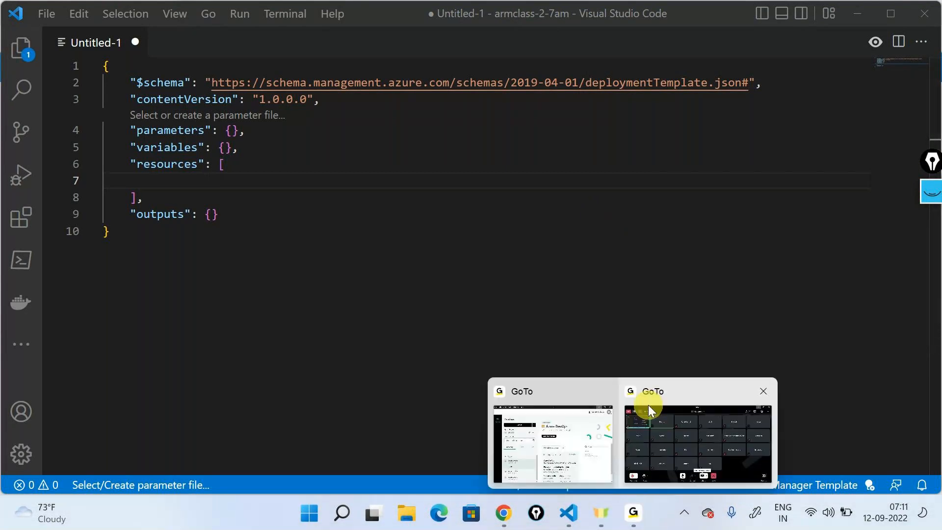
left_click(648, 405)
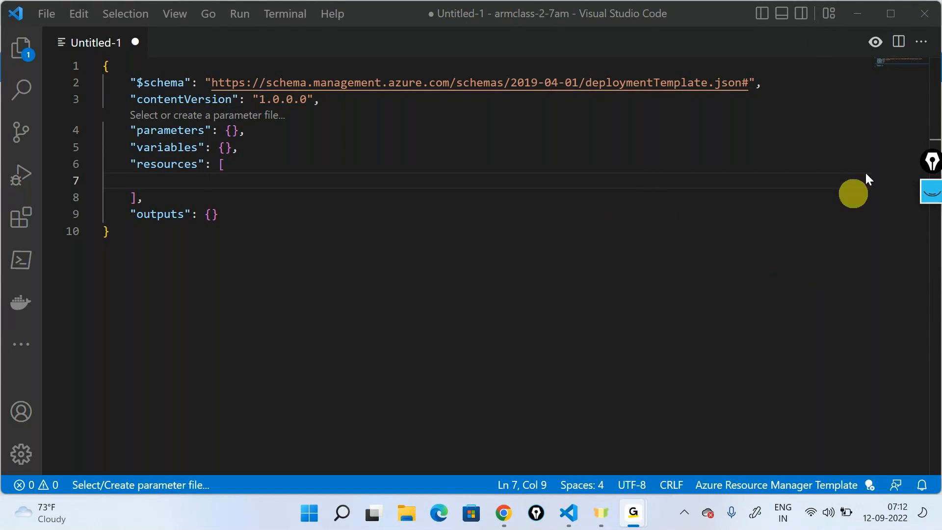
left_click(856, 19)
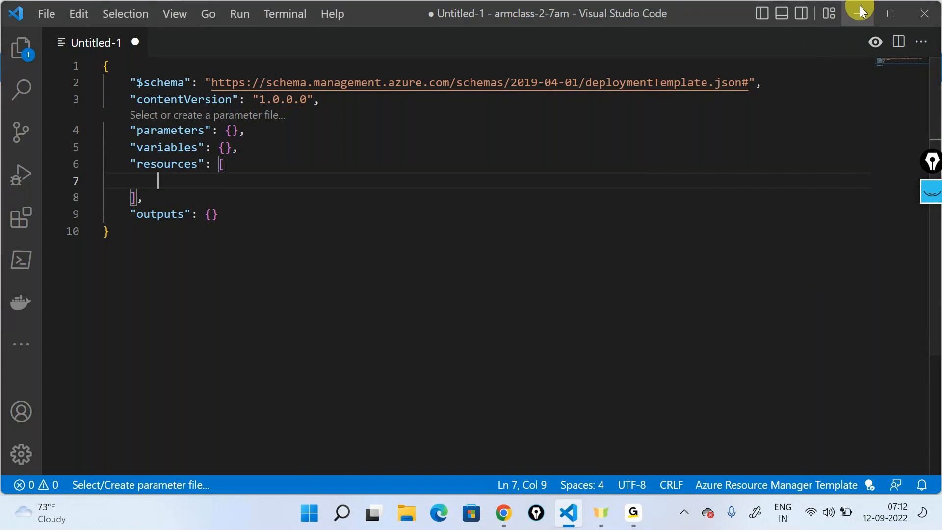
- Switch to the Azure portal and view the deployments of the cloud-shell-storage-centralindia resource group
left_click(859, 12)
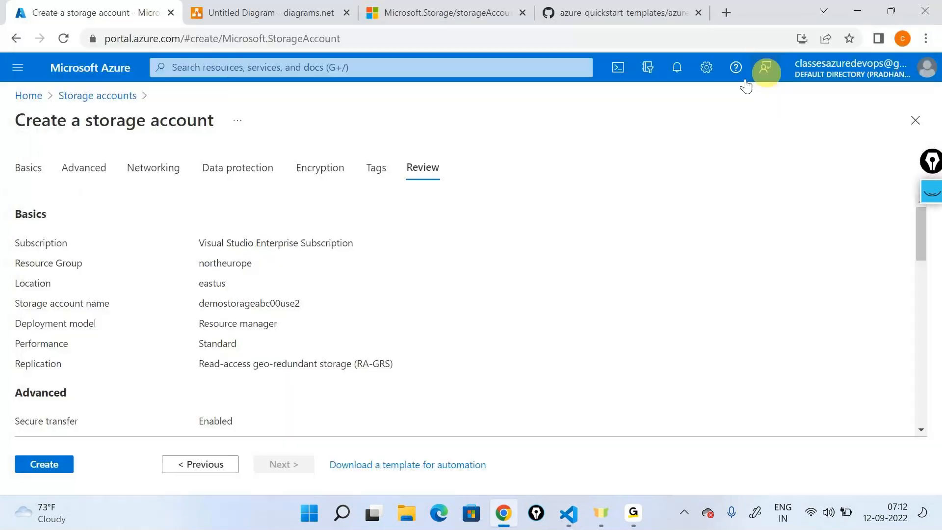
left_click(19, 97)
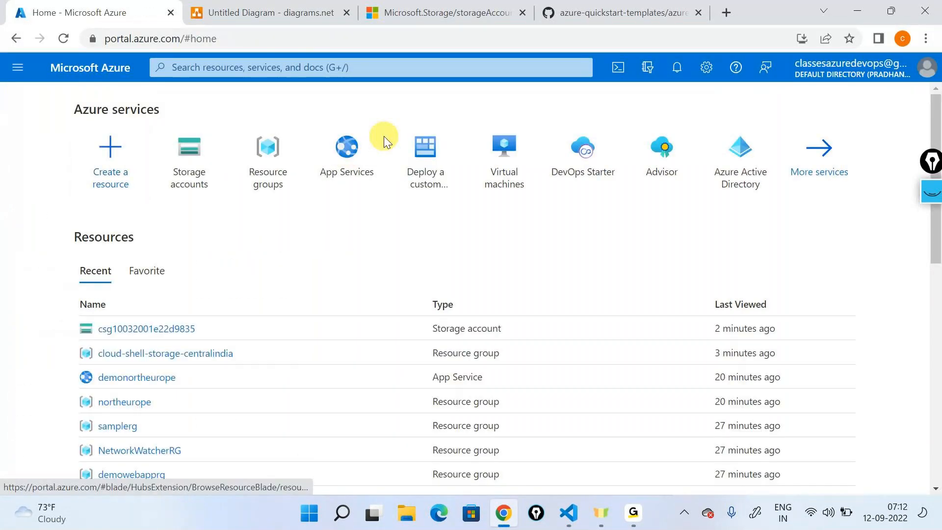
left_click(278, 150)
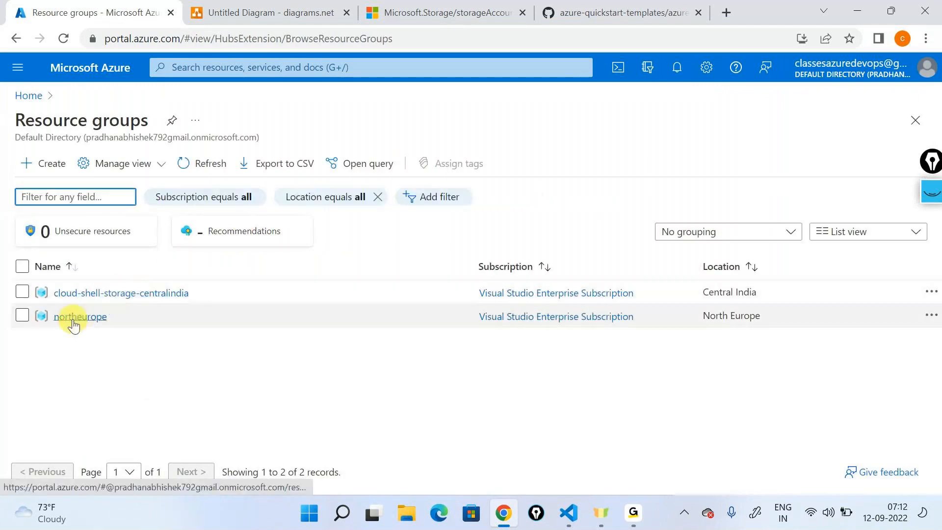
left_click(81, 292)
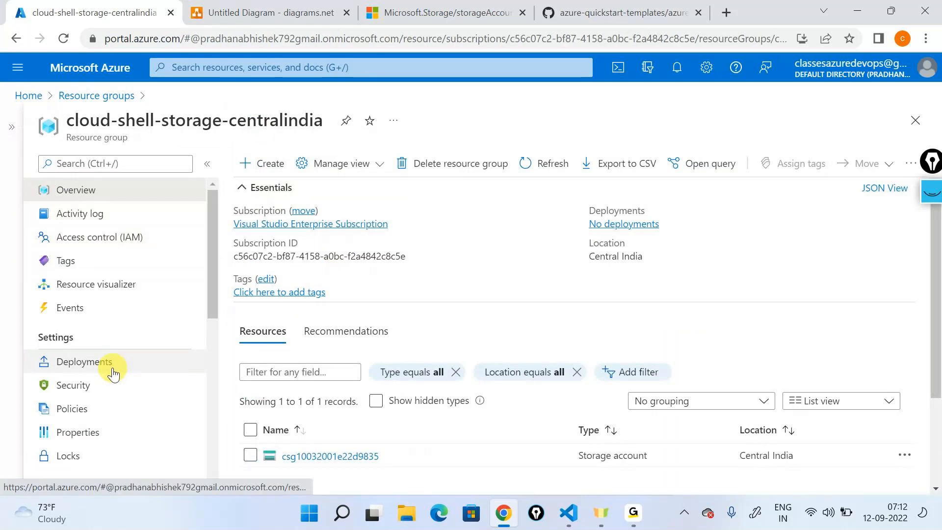
left_click(106, 364)
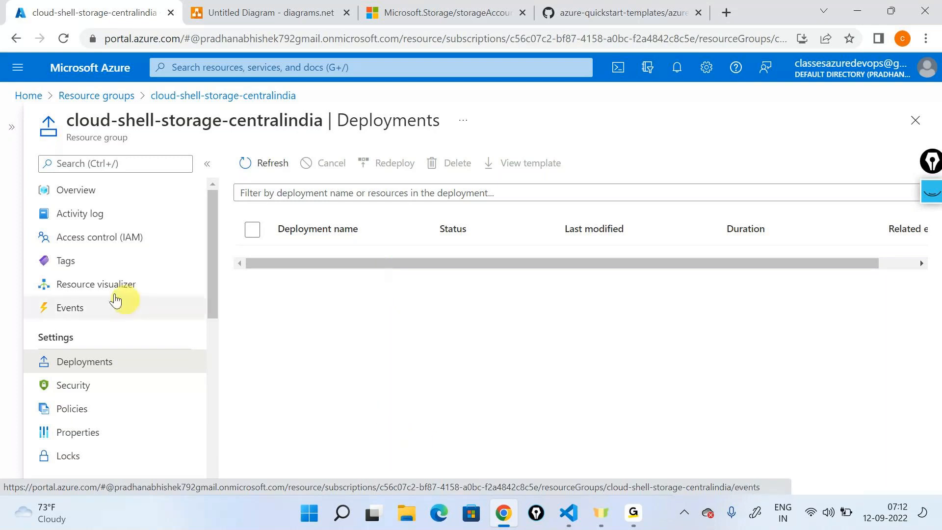
- Examine the "Update resource group" entry in the resource group's activity log, revisit its deployments, and return to the portal home page
left_click(93, 213)
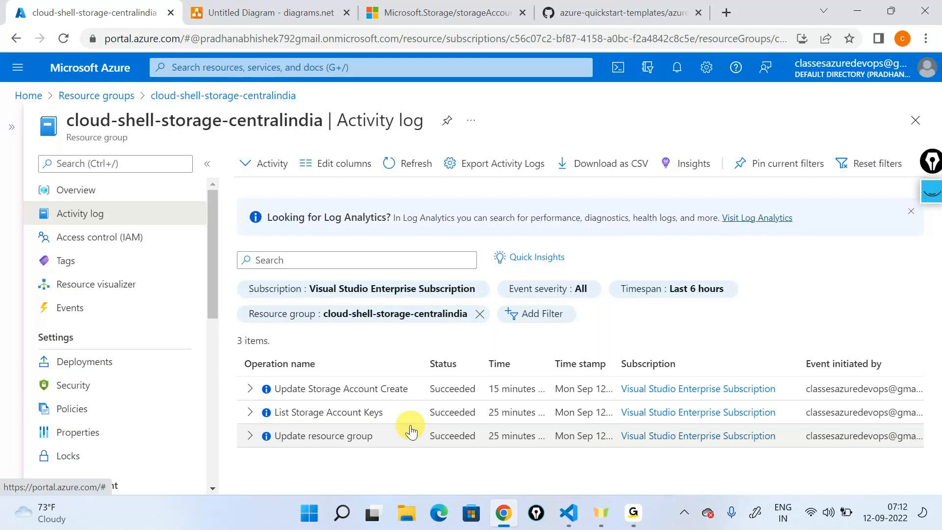
left_click(250, 436)
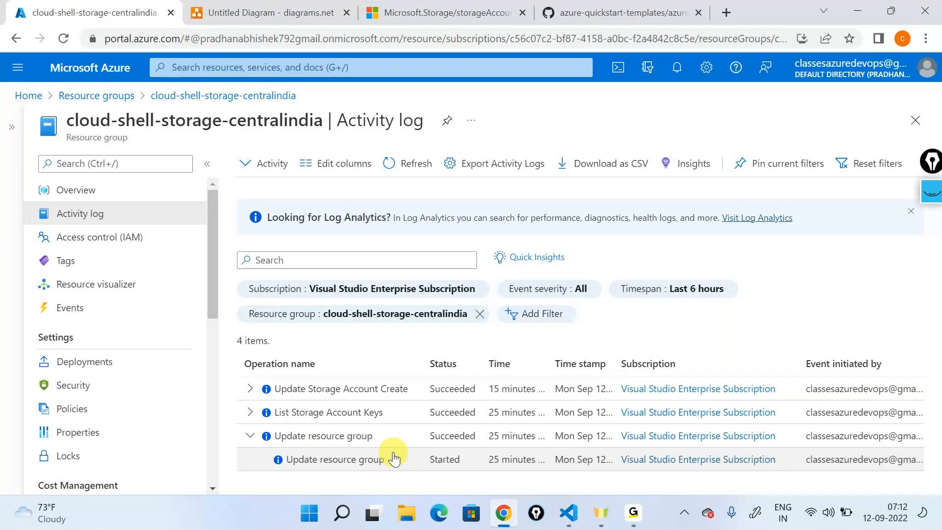
left_click(129, 372)
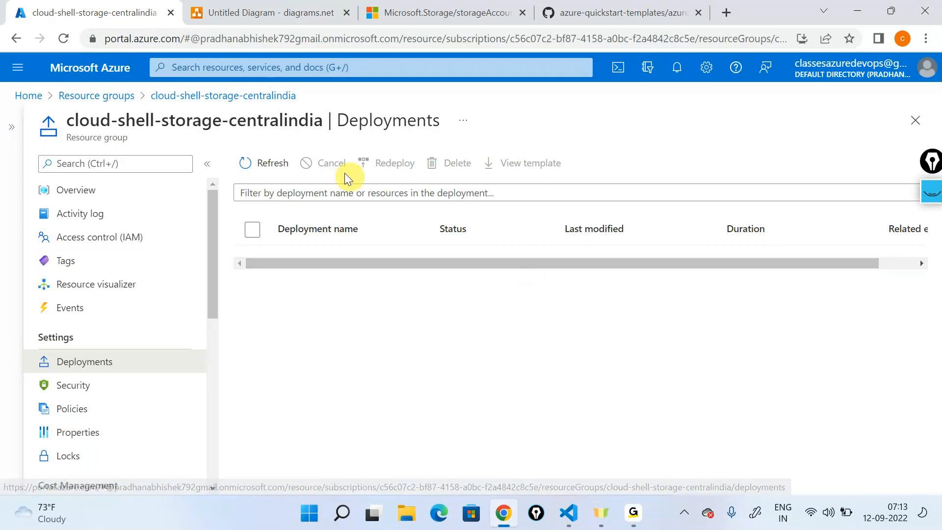
left_click(21, 96)
key("alt+Tab")
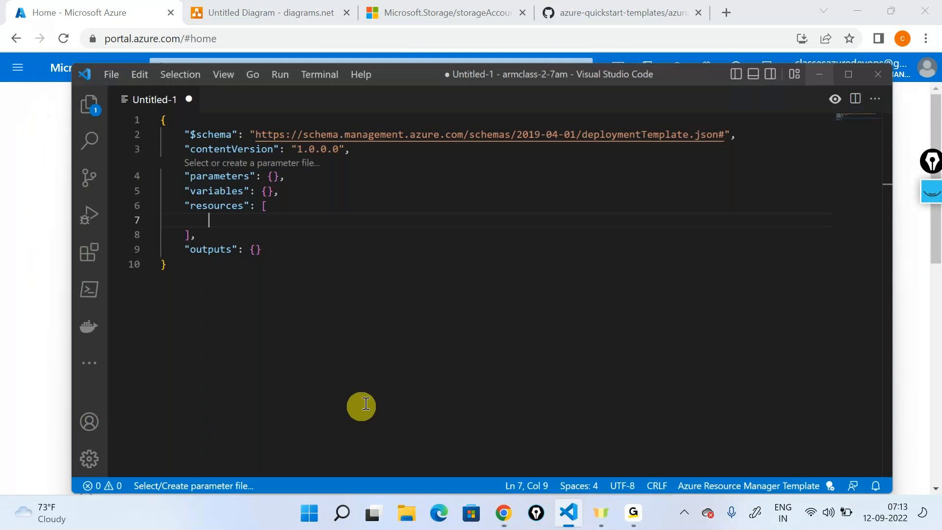
key("alt+Tab")
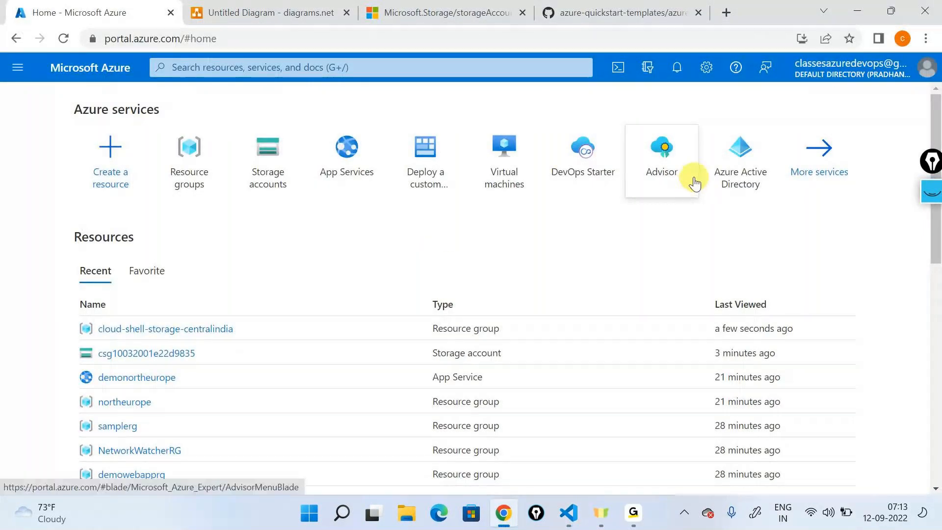
left_click(643, 514)
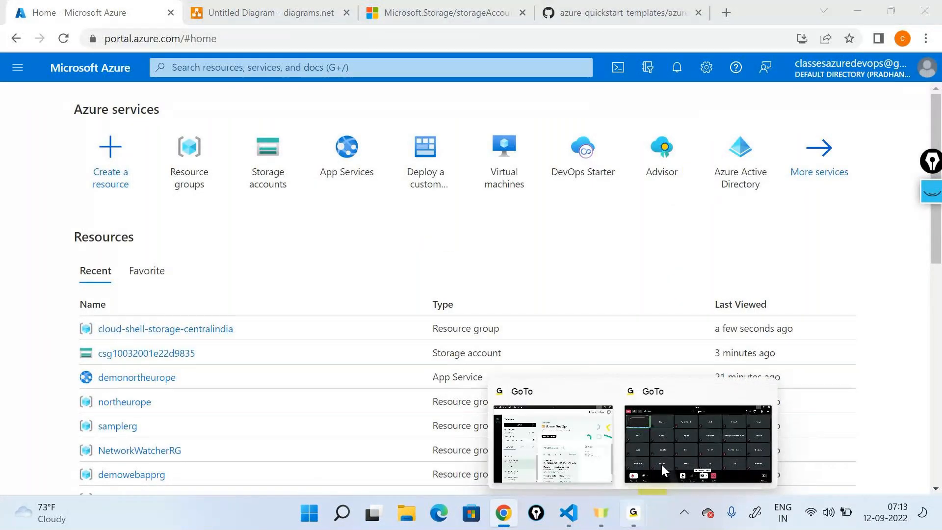
left_click(842, 37)
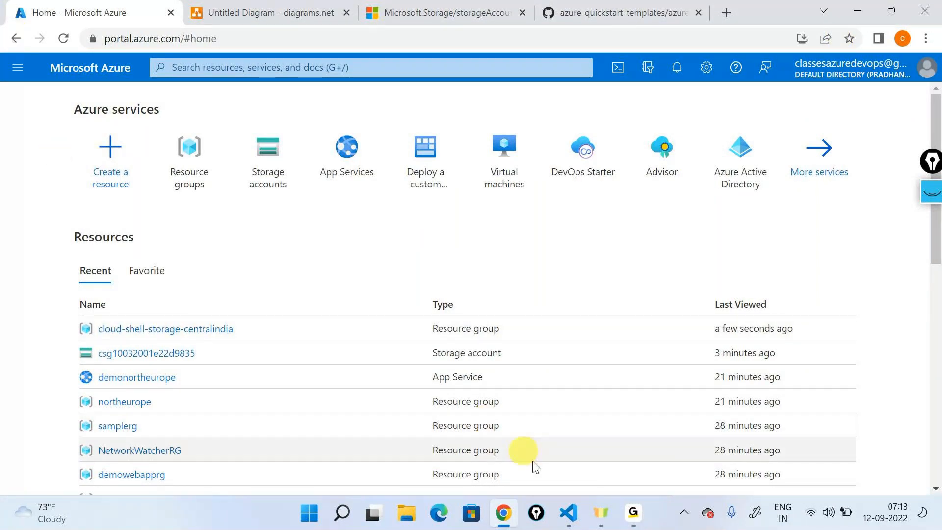
- Switch to Visual Studio Code, clear the Untitled-1 template, and insert a fresh Azure Resource Manager template skeleton from the code snippets
left_click(558, 499)
left_click(288, 196)
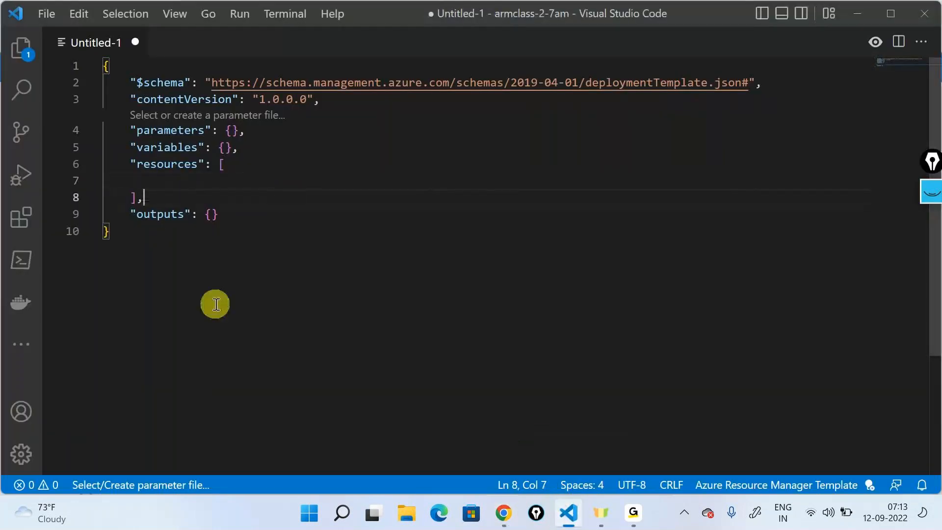
left_click_drag(194, 236, 48, 6)
key("Delete")
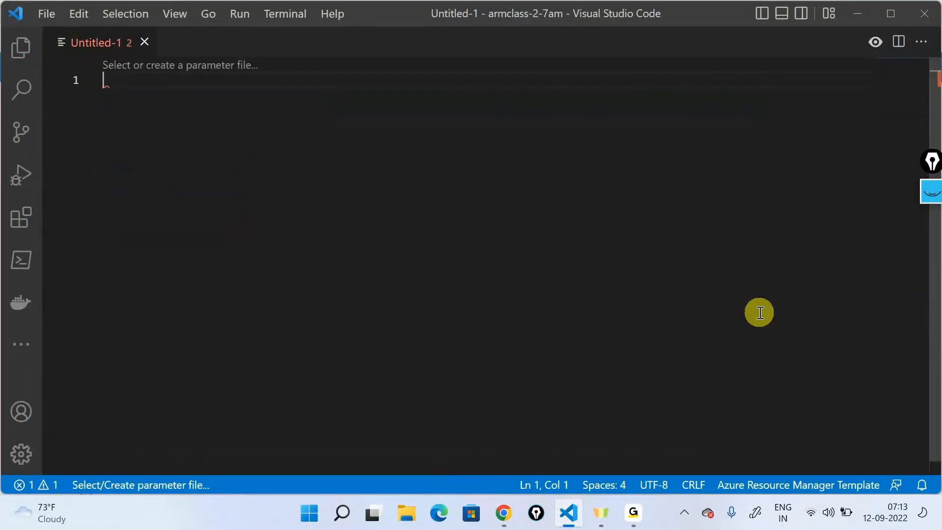
type("q")
key("BackSpace")
type("a")
key("Return")
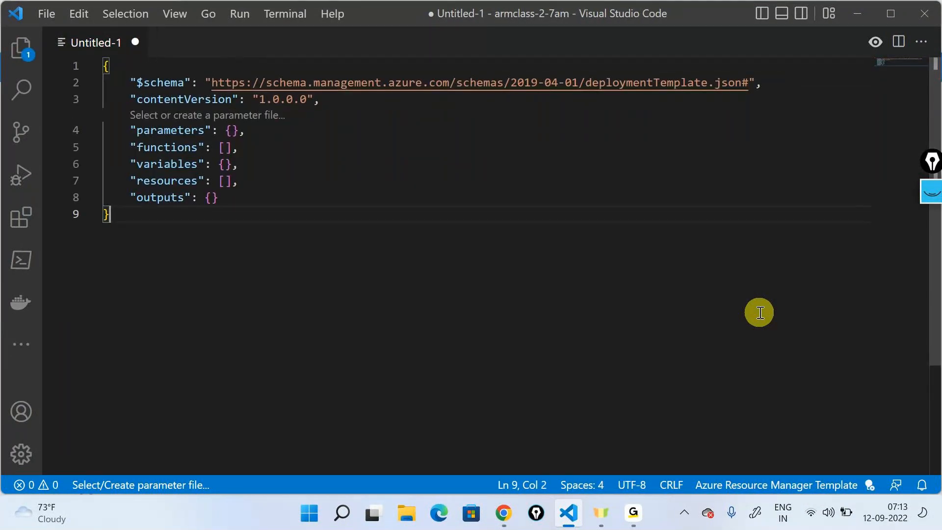
- Remove the "functions" line from the template and open an empty line inside the "resources" array
left_click_drag(244, 147, 127, 141)
key("BackSpace")
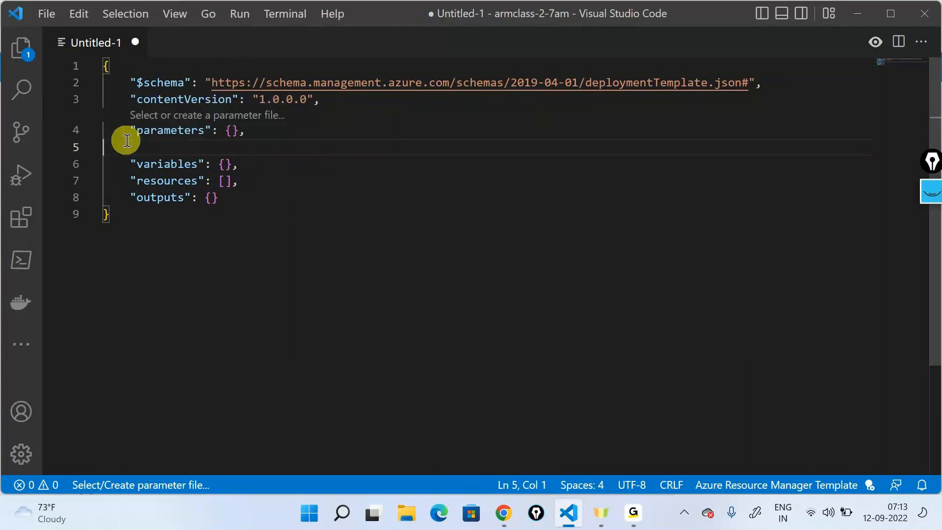
key("BackSpace")
left_click(225, 165)
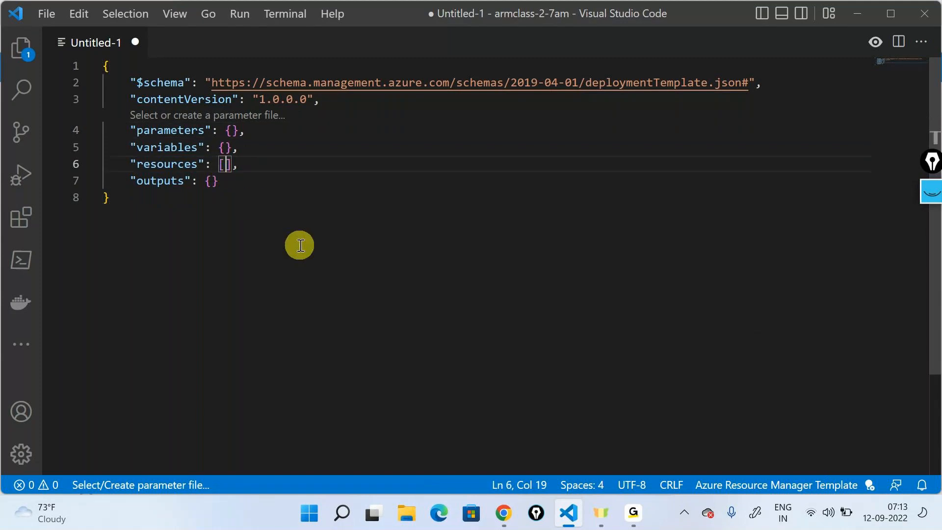
key("Return")
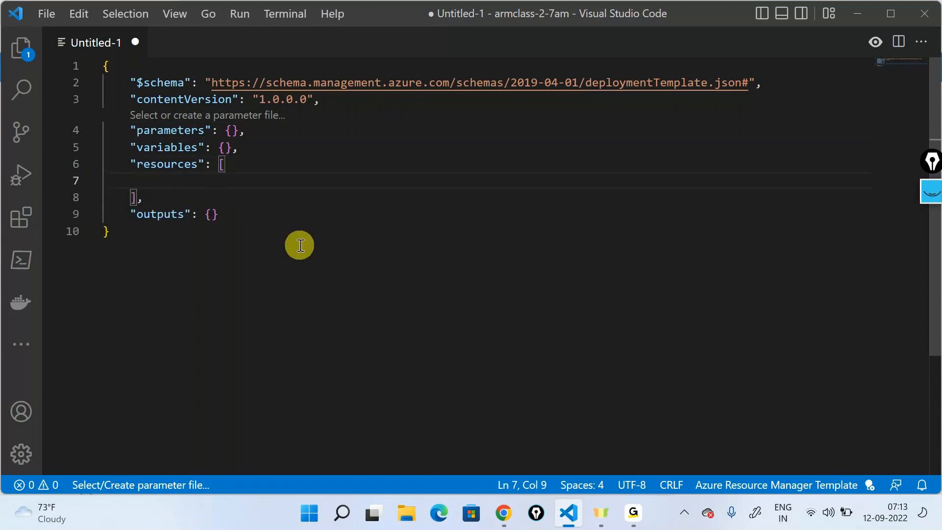
- Insert the ARM storage account snippet into the "resources" array
type("arm-stor")
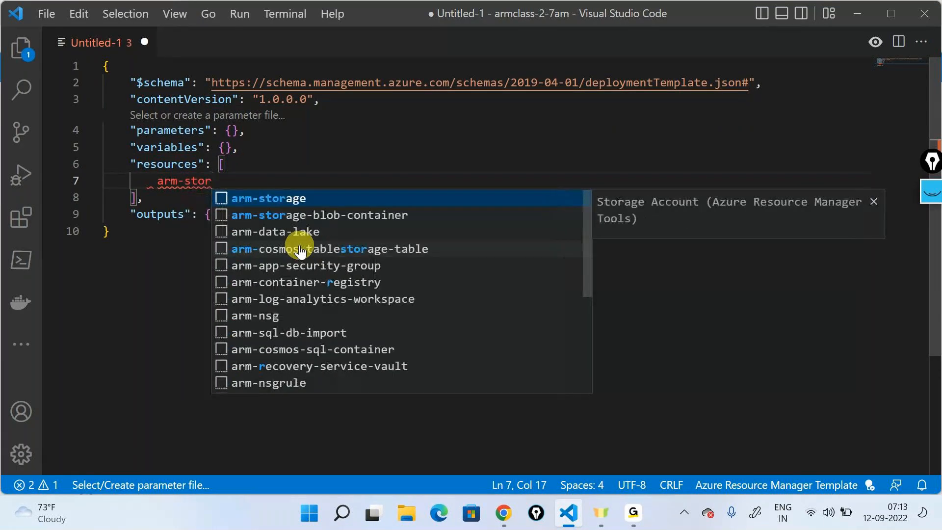
key("Return")
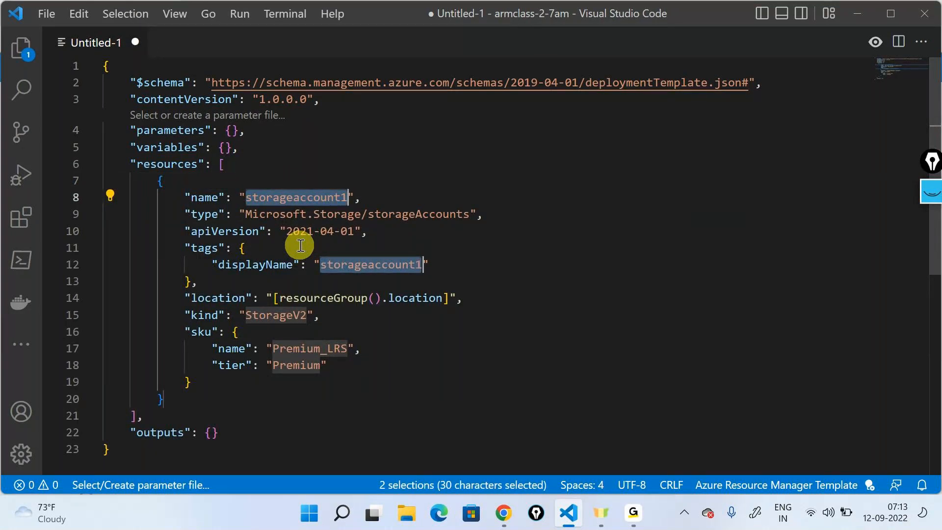
- Set the storage account resource's "name" value to "demostorabc000use2"
double_click(296, 197)
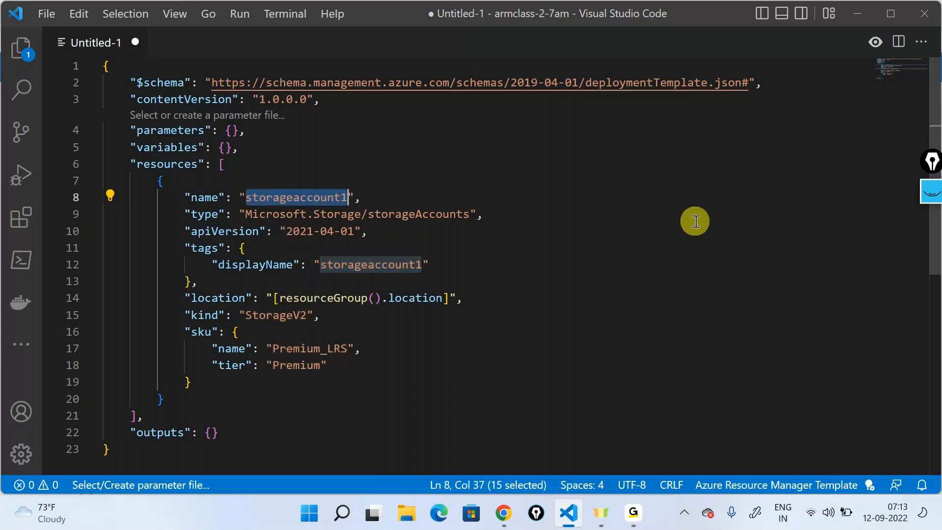
left_click_drag(185, 198, 370, 191)
left_click(417, 193)
left_click(318, 194)
double_click(318, 194)
type("demostor")
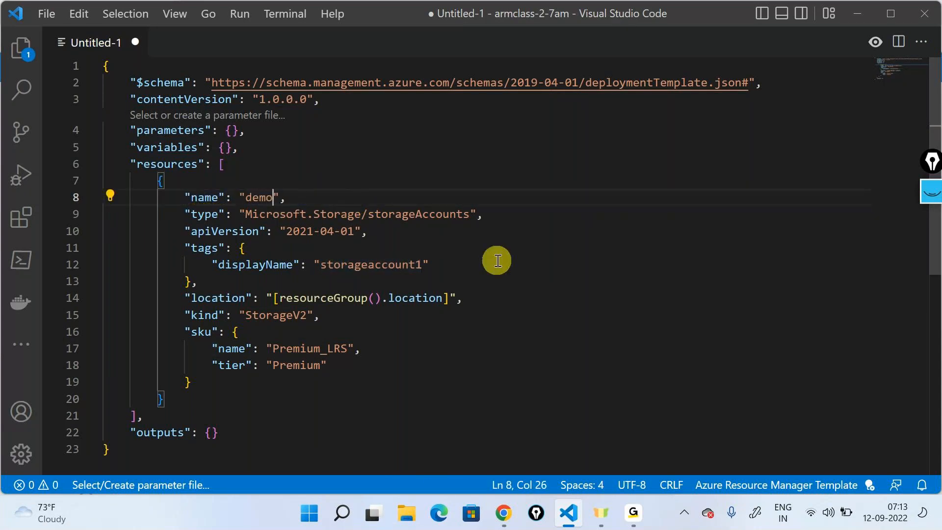
type("abc000use")
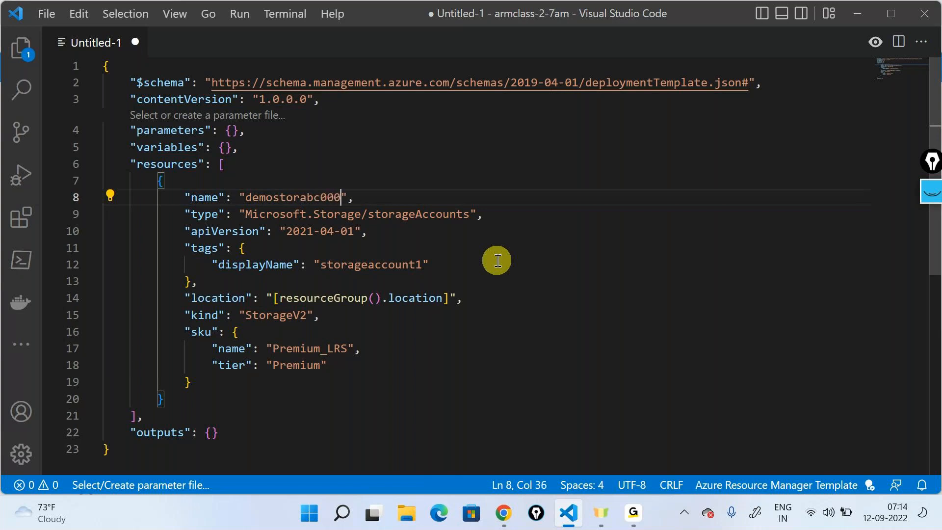
type("23")
key("BackSpace")
left_click(497, 260)
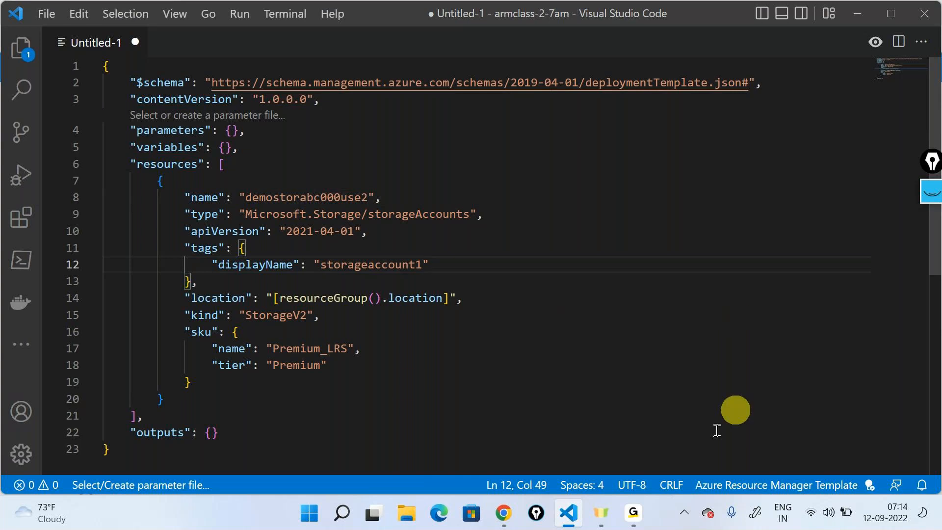
- Highlight the resource's "type" line, annotate it on screen with an arrow and a circled "RI", and clear the drawing
left_click_drag(174, 214, 442, 196)
left_click_drag(498, 208, 507, 214)
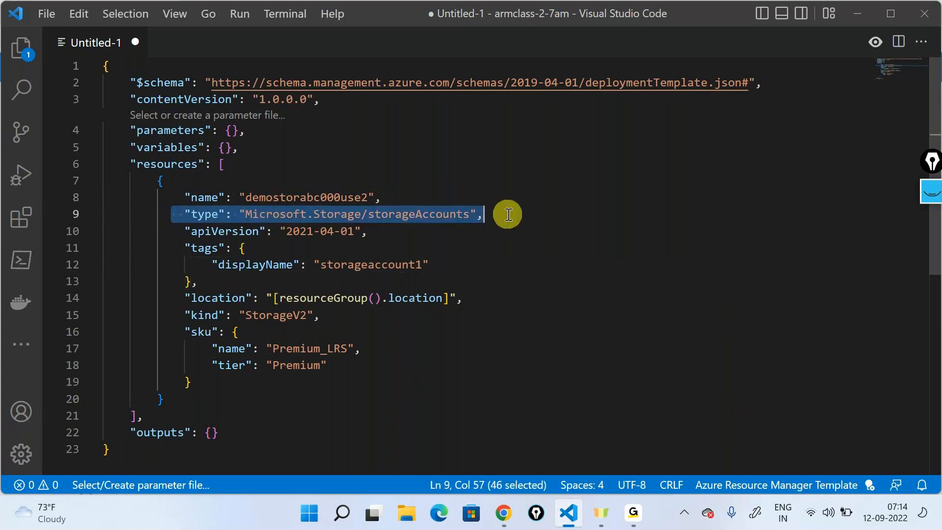
left_click(932, 192)
left_click(937, 235)
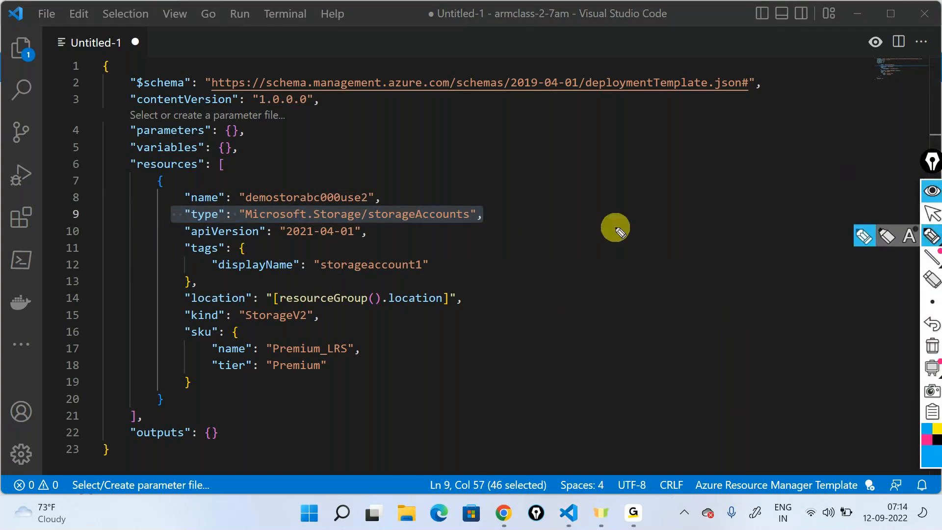
left_click_drag(548, 187, 504, 216)
mouse_move(563, 202)
left_mouse_down()
mouse_move(561, 189)
mouse_move(611, 185)
mouse_move(595, 163)
left_mouse_up()
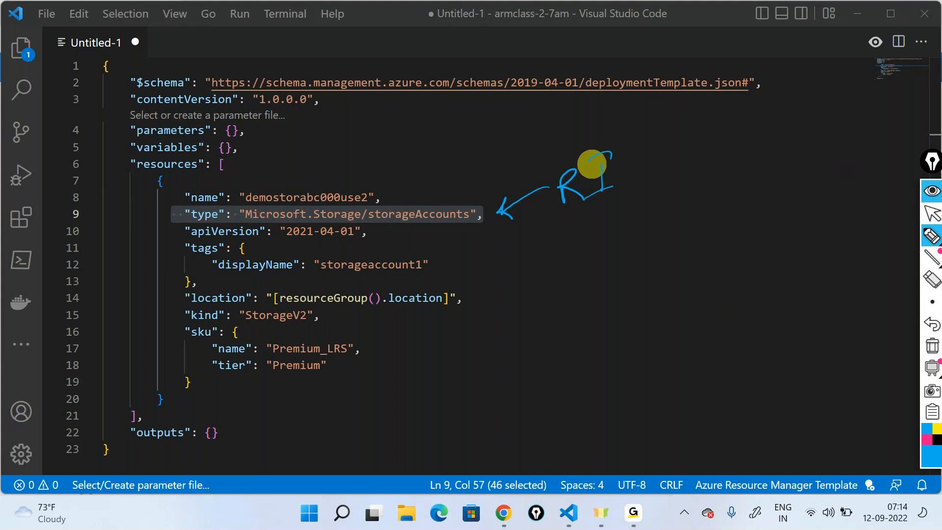
mouse_move(582, 142)
left_mouse_down()
mouse_move(660, 178)
mouse_move(562, 140)
left_mouse_up()
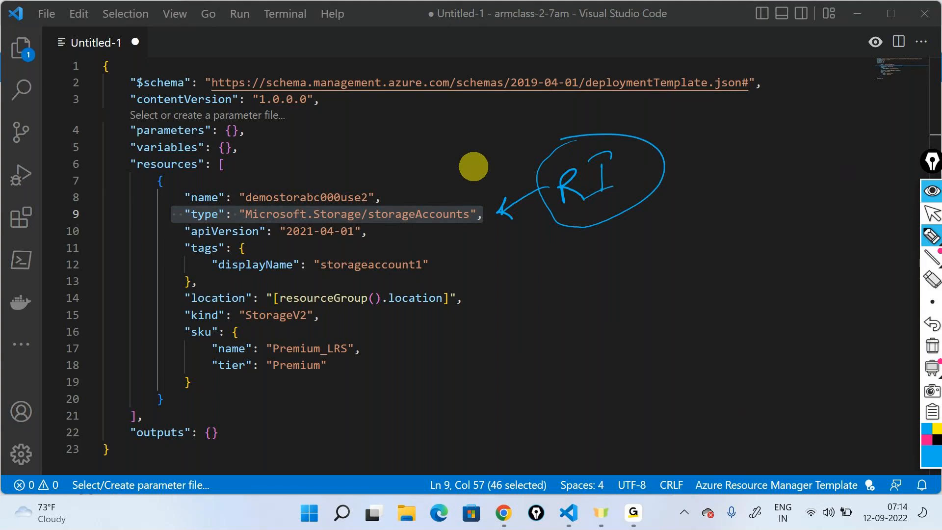
left_click(931, 346)
left_click(417, 274)
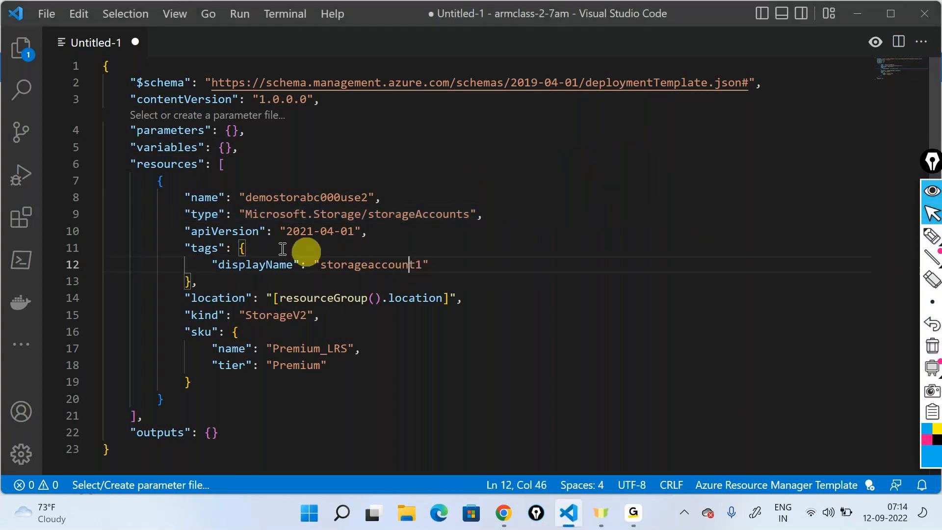
- Delete the "tags" block with its "displayName" from the storage account resource and close the gap before "location"
left_click_drag(177, 231, 385, 236)
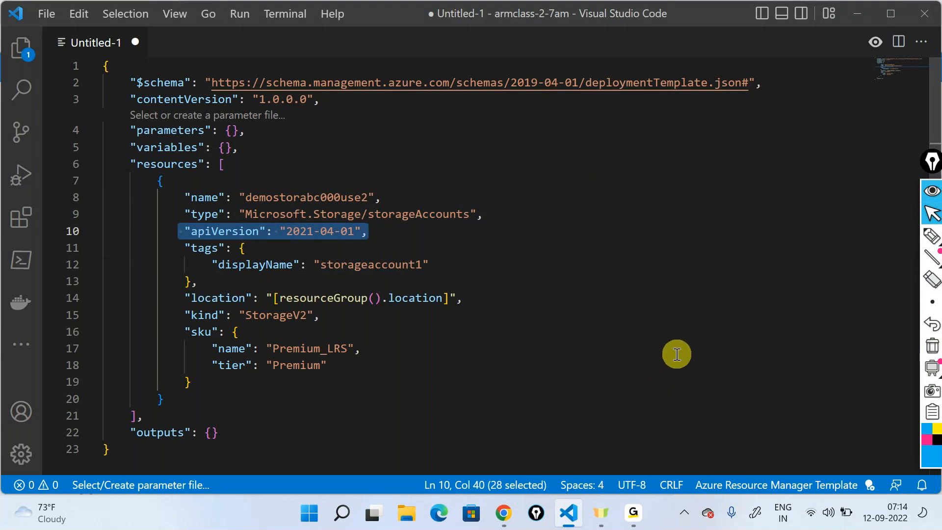
left_click(236, 274)
left_click_drag(210, 283, 179, 249)
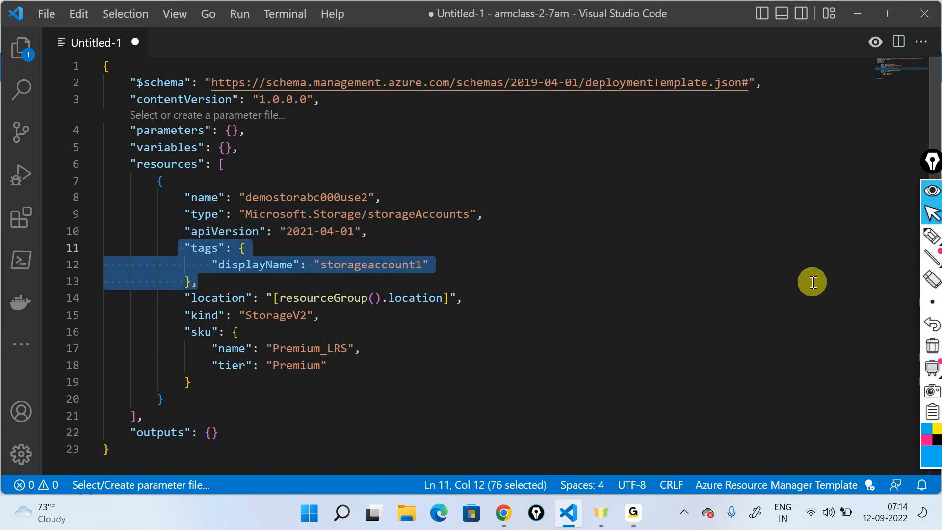
key("Delete")
key("BackSpace")
key("BackSpace")
key("BackSpace")
key("BackSpace")
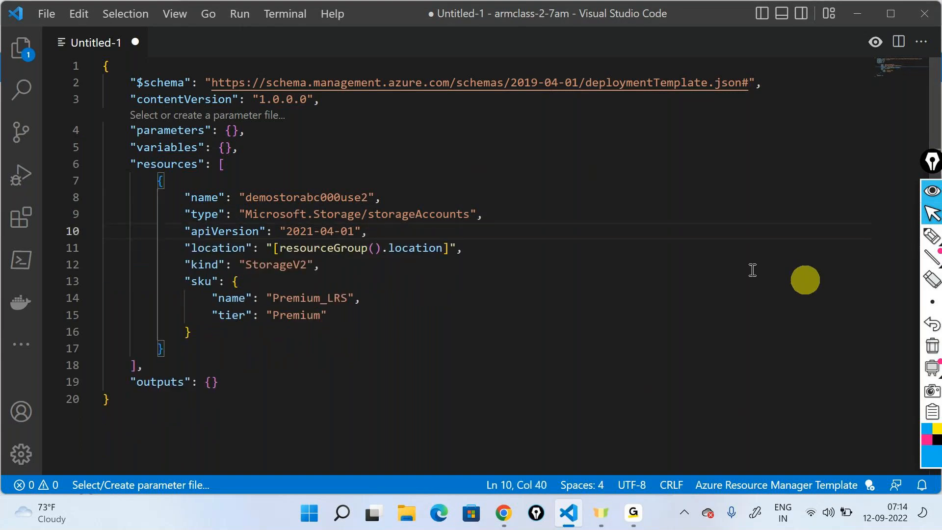
- Set the storage account resource's "location" value to "East US2"
left_click_drag(274, 251, 448, 248)
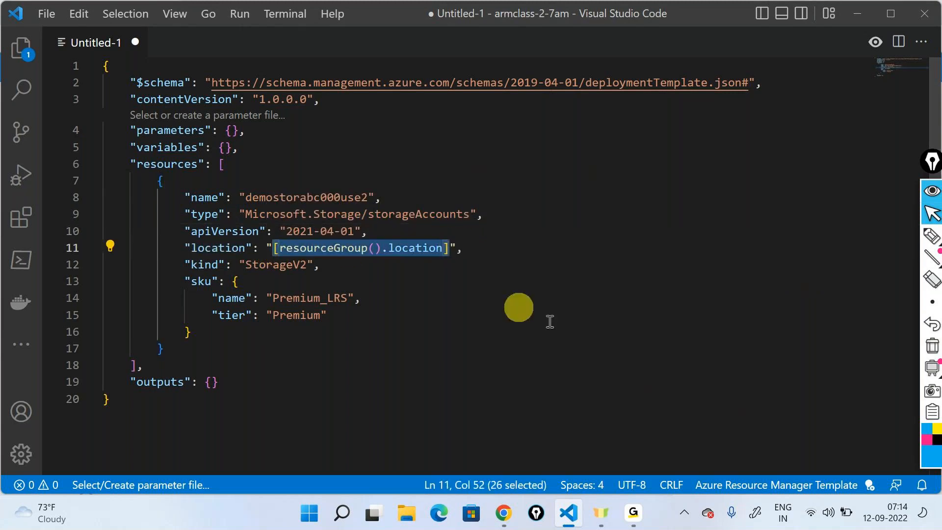
type("East US2")
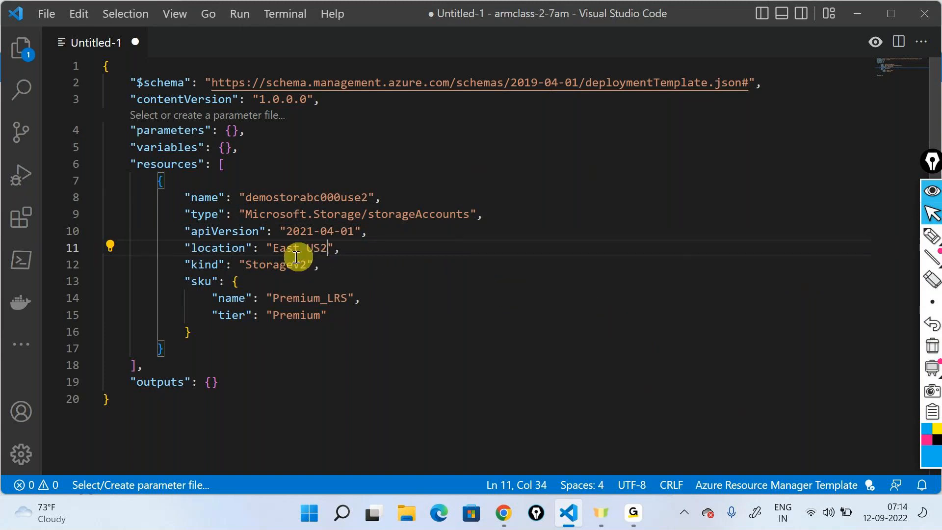
- Set the "name" value inside the storage account's "sku" block to the suggested option "Standard_LRS"
double_click(294, 260)
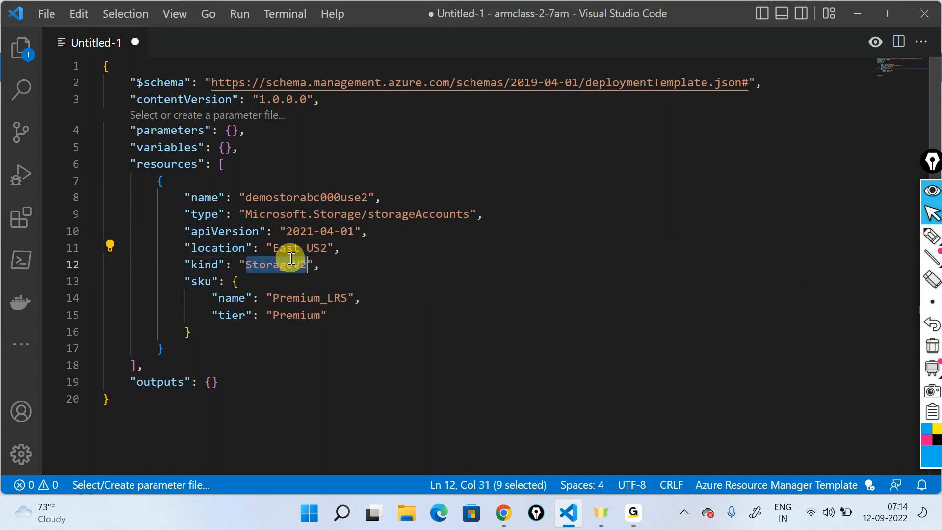
double_click(306, 300)
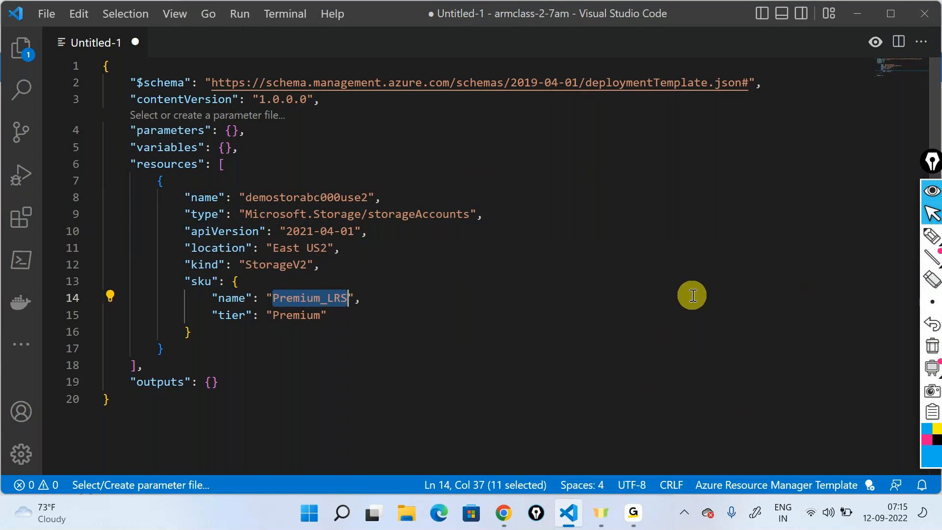
key("BackSpace")
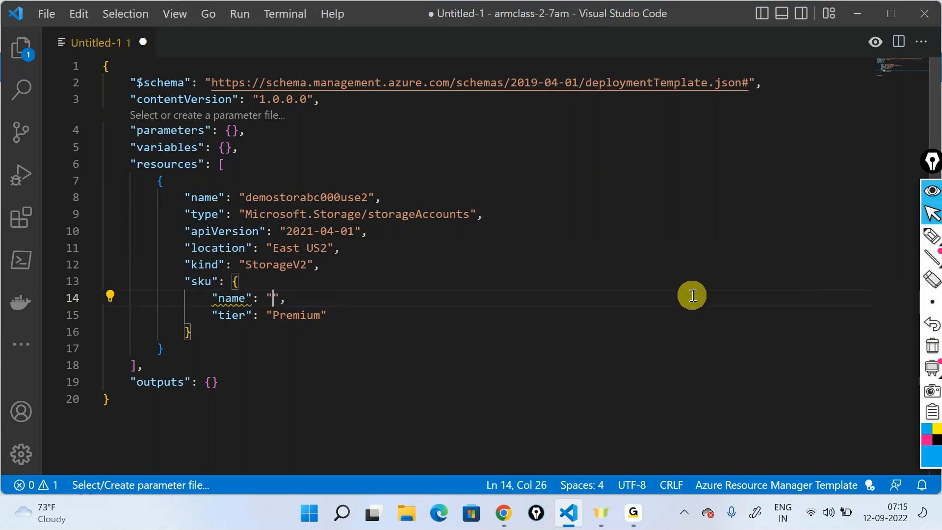
key("ctrl+space")
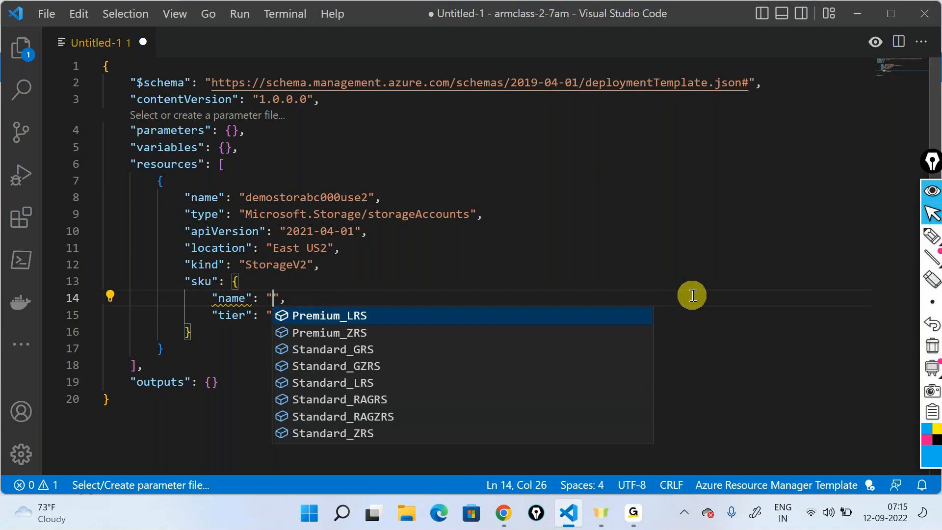
key("Down")
key("Down")
key("Down")
key("Down")
key("Return")
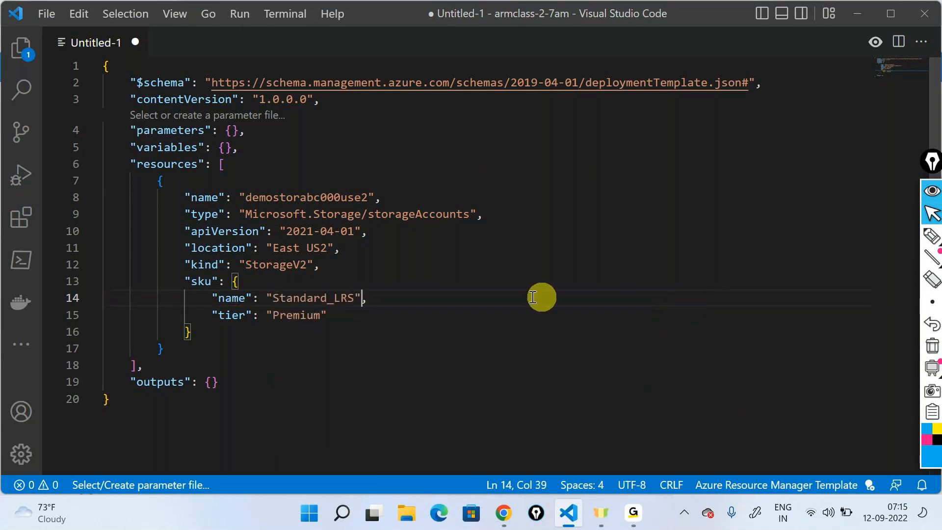
- Set the "tier" value in the "sku" block to the suggested option "Standard"
double_click(300, 314)
key("BackSpace")
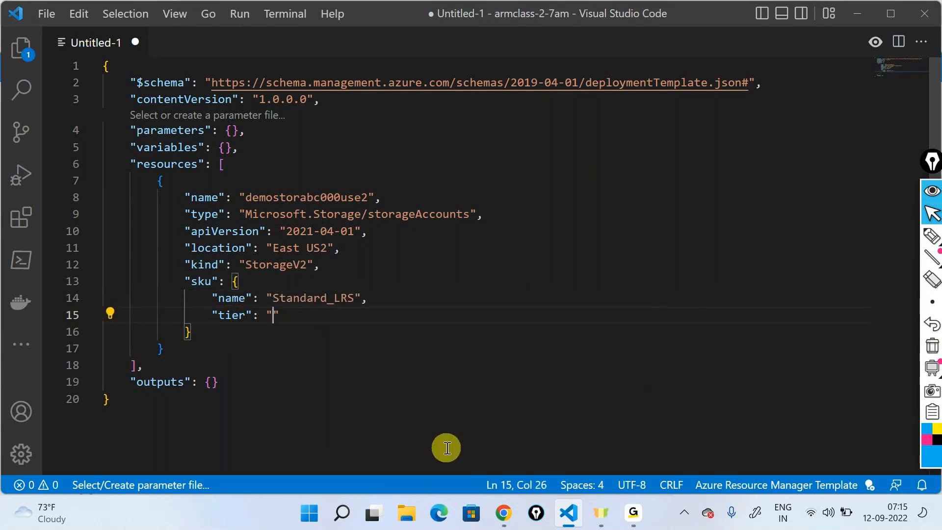
key("ctrl+space")
key("Down")
key("Return")
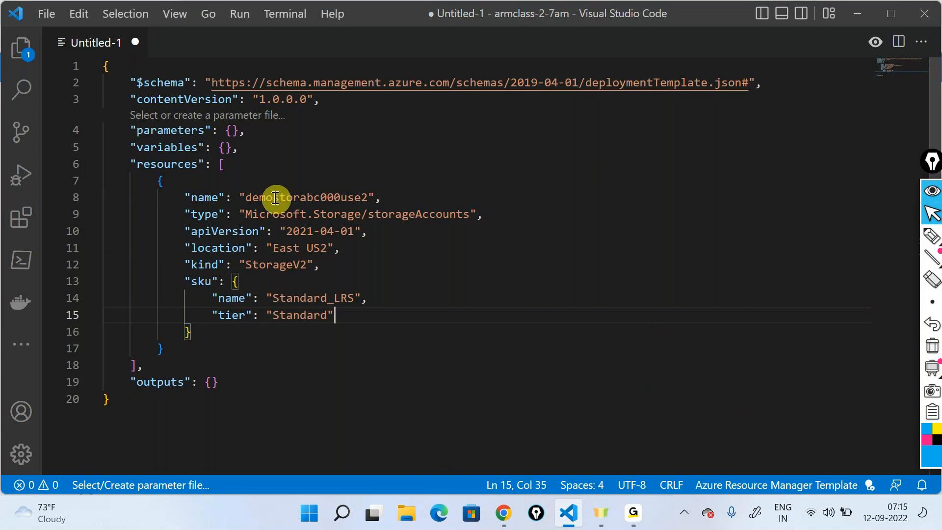
- Save the template in the armclass-2-7am folder as "storagetemplate" with the JSON file type
left_click_drag(173, 423, 78, 58)
key("ctrl+s")
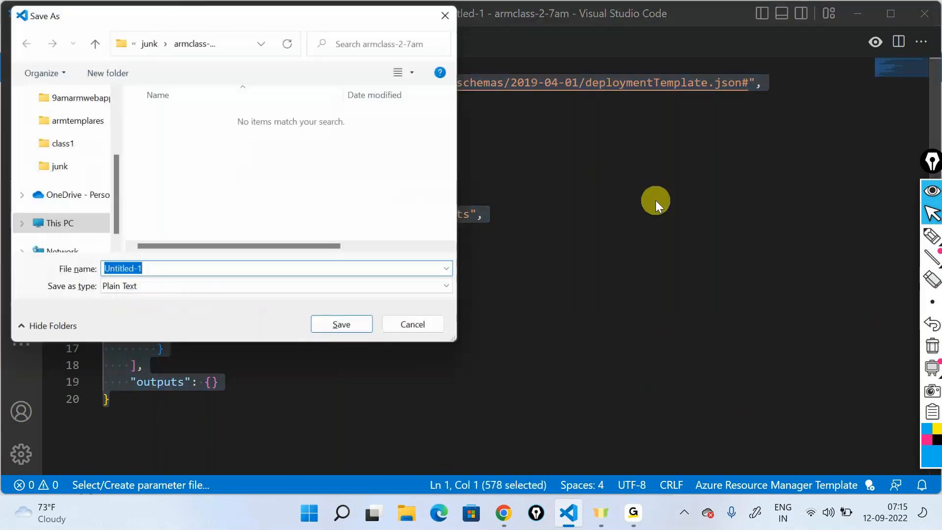
type("storagetemplate")
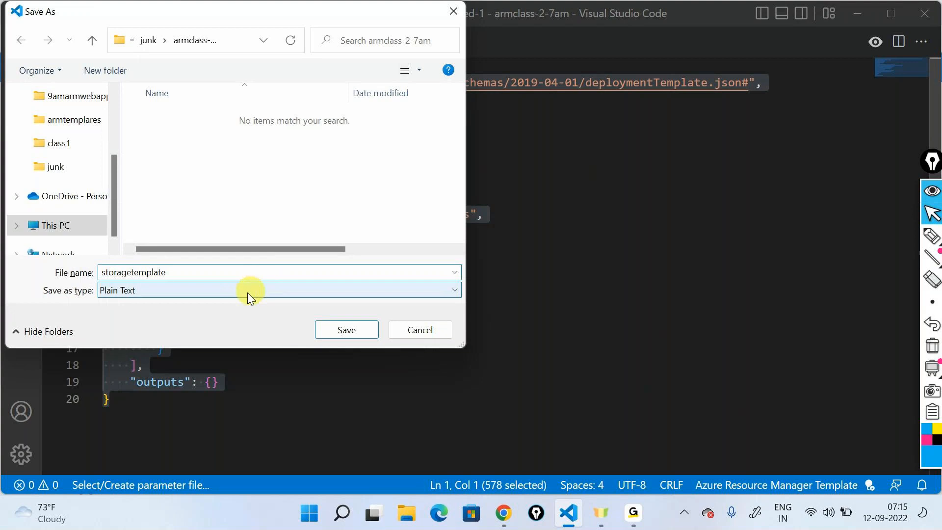
left_click(259, 290)
left_click(152, 311)
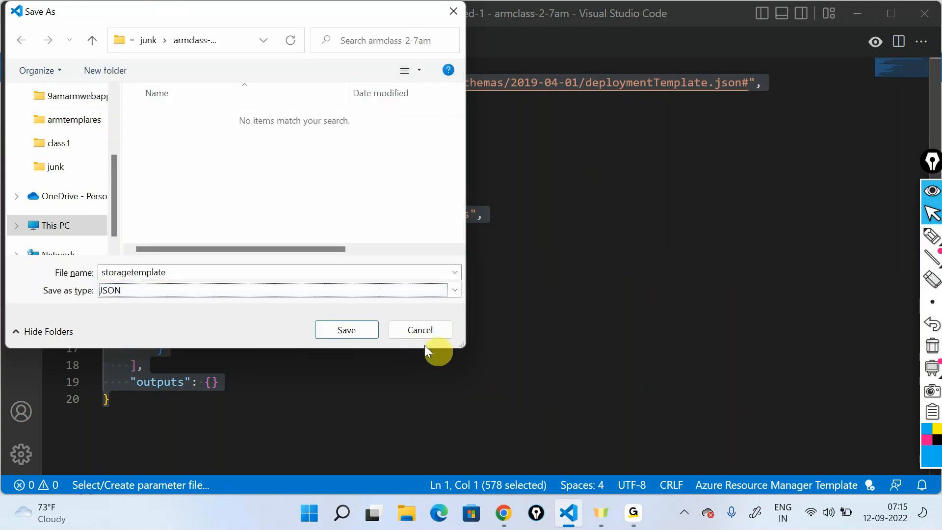
left_click(346, 328)
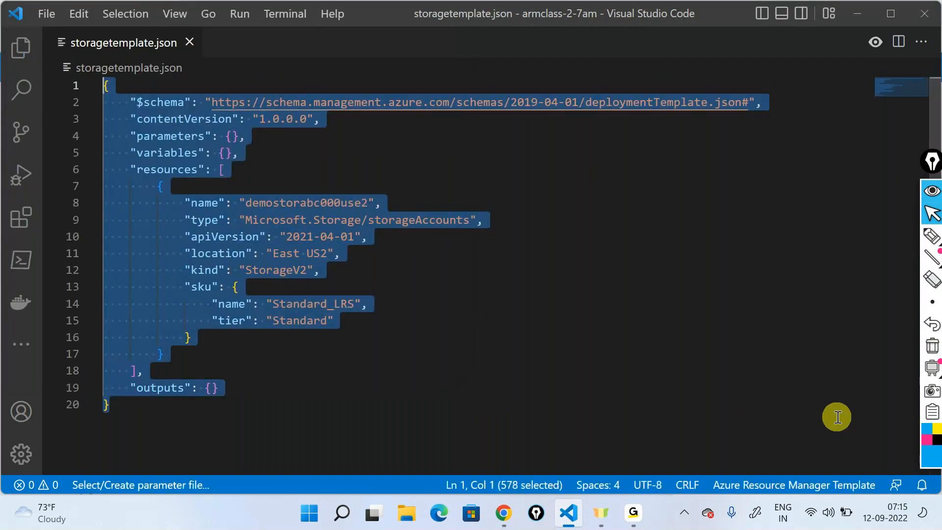
left_click(382, 368)
- Switch to the Azure portal in Chrome and start a custom deployment with its own template in the editor
left_click(503, 512)
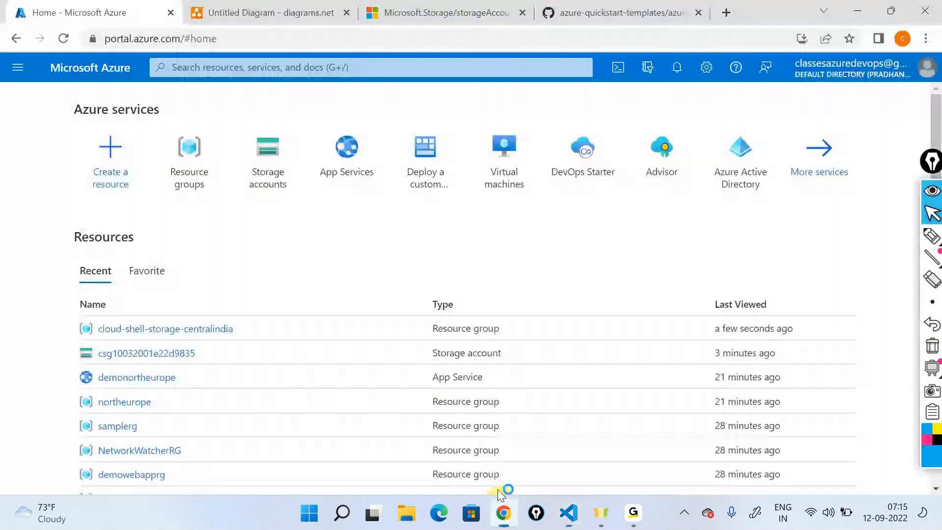
left_click(419, 193)
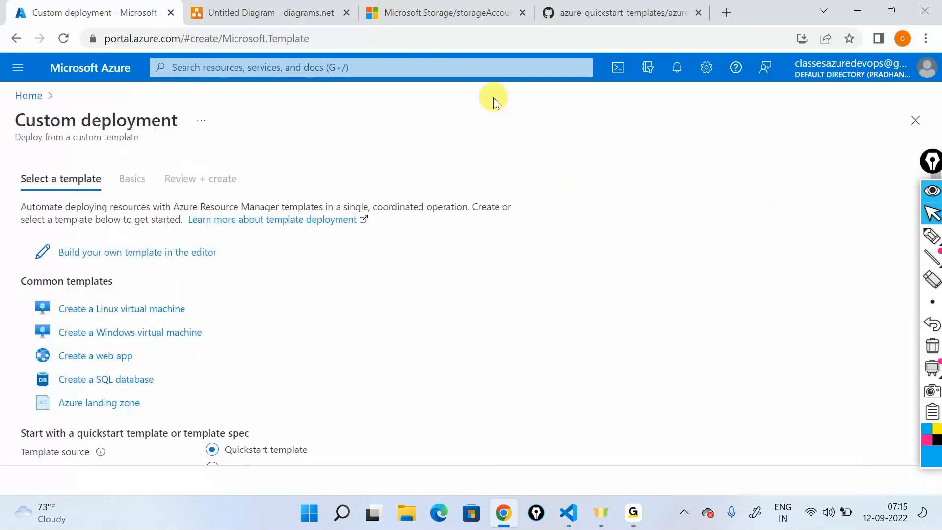
left_click(195, 253)
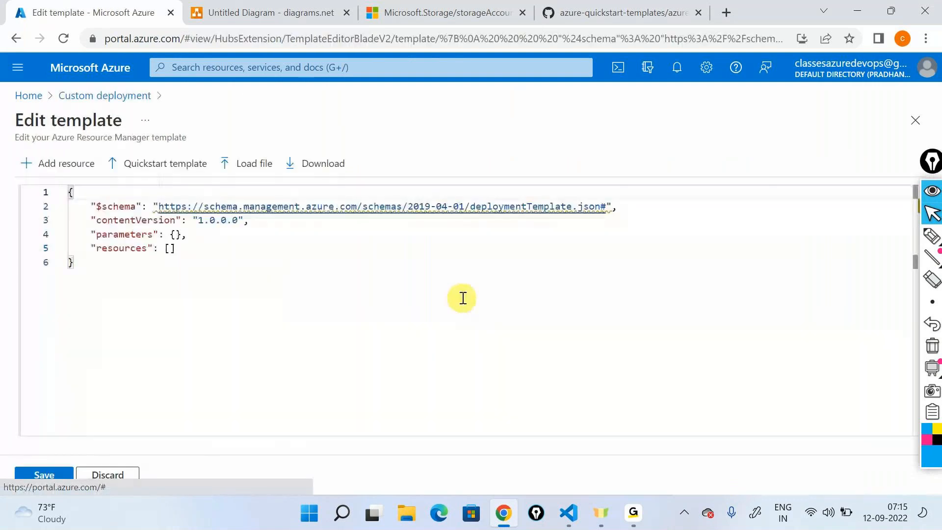
- Load the storagetemplate file from junk > armclass-2-7am into the template editor and save the template
left_click(277, 170)
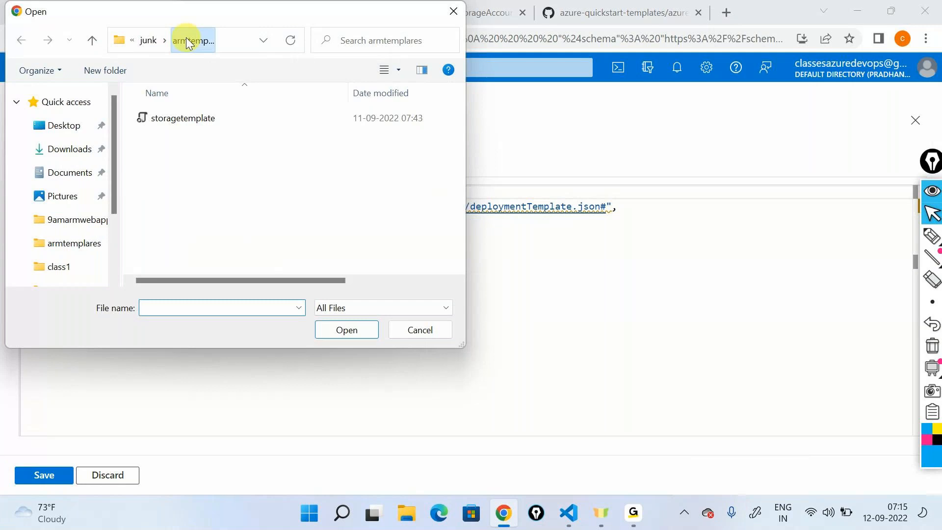
left_click(145, 41)
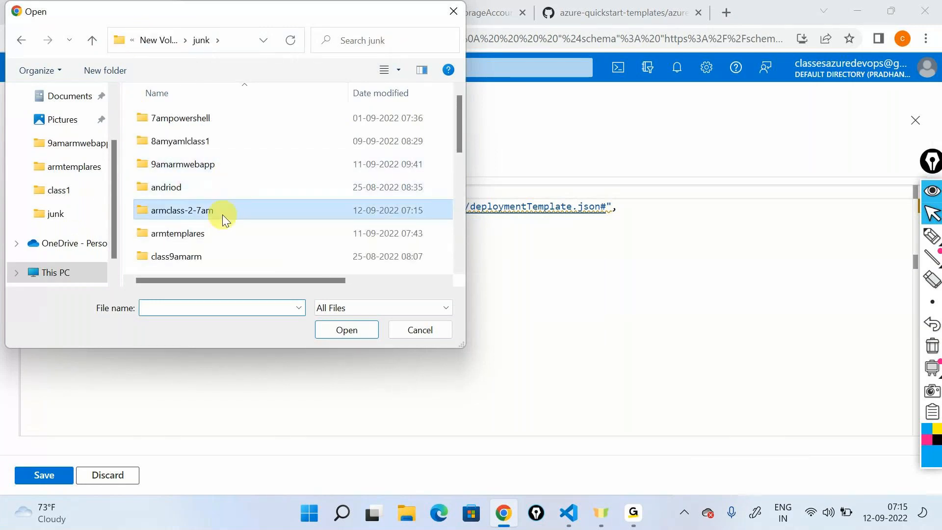
double_click(221, 210)
left_click(185, 119)
left_click(342, 329)
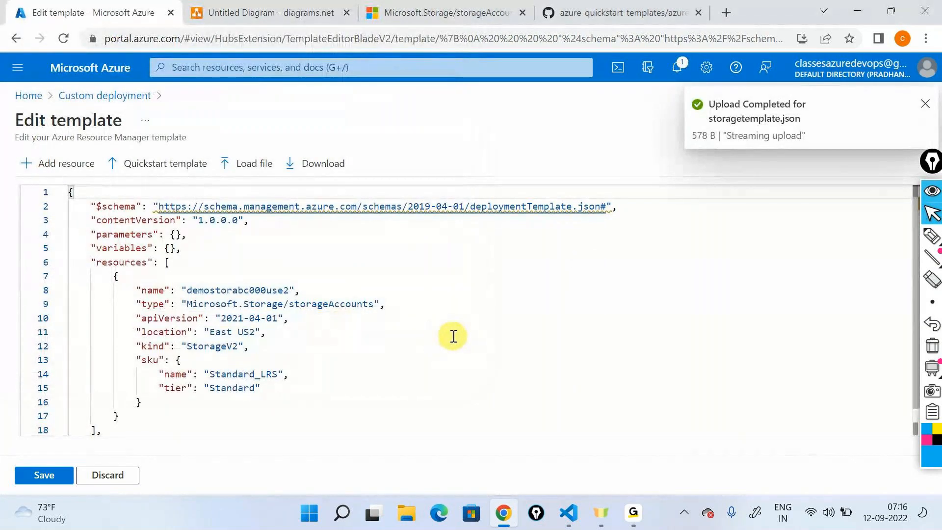
scroll(454, 337, "down", 1)
left_click(45, 475)
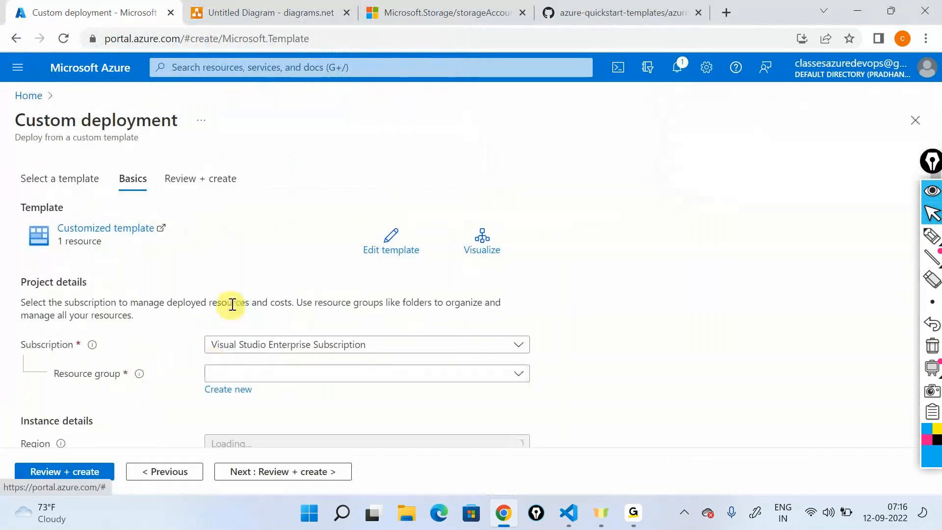
- Create a new resource group named "arm-storage-rg" for the deployment
scroll(234, 299, "down", 2)
left_click(227, 352)
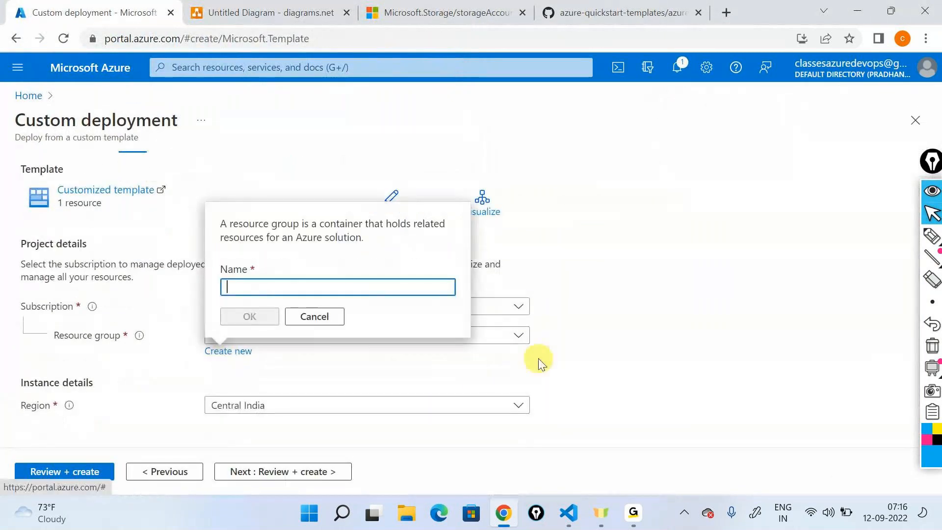
type("arm")
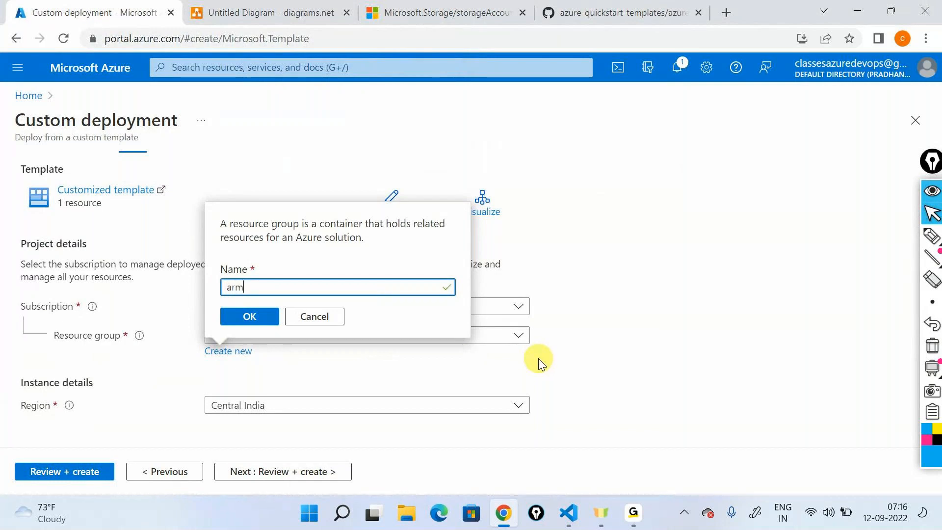
type("-storage-rg")
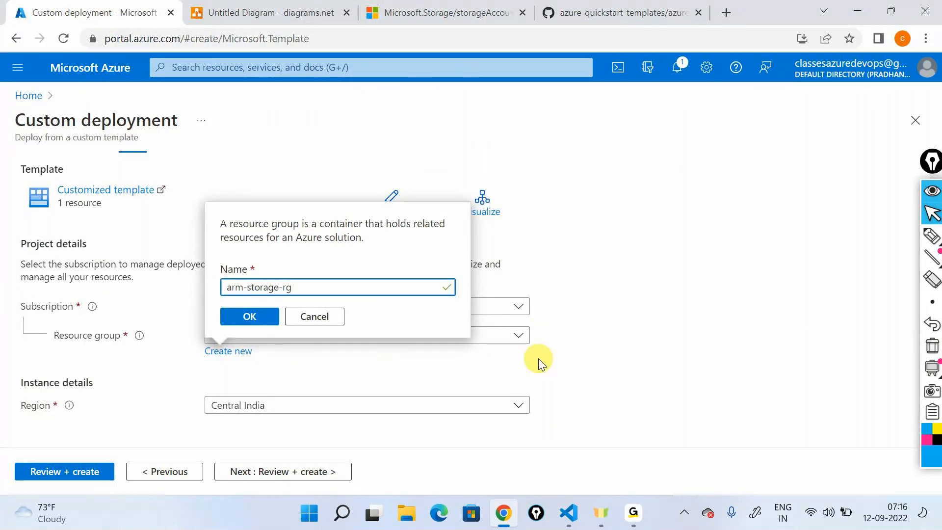
left_click(253, 318)
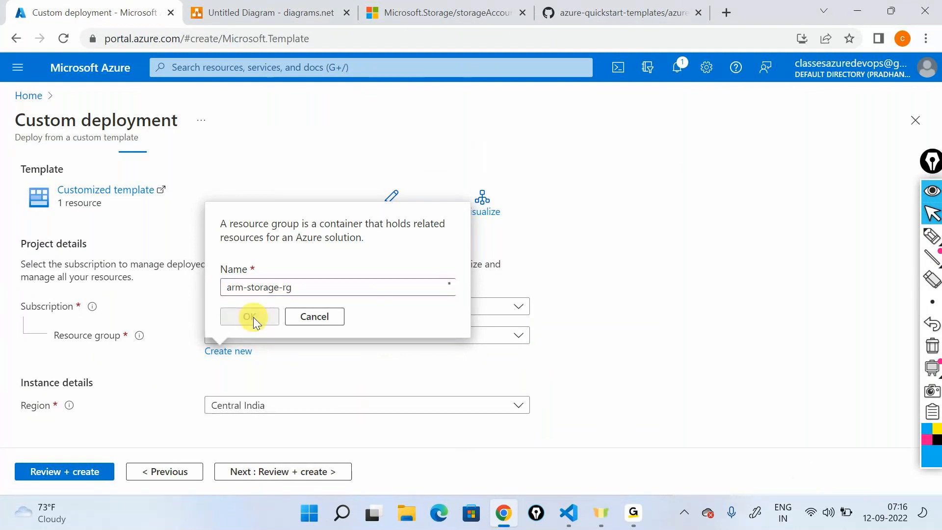
- Set the deployment's region to East US 2 and proceed to the review and validation stage
left_click(304, 406)
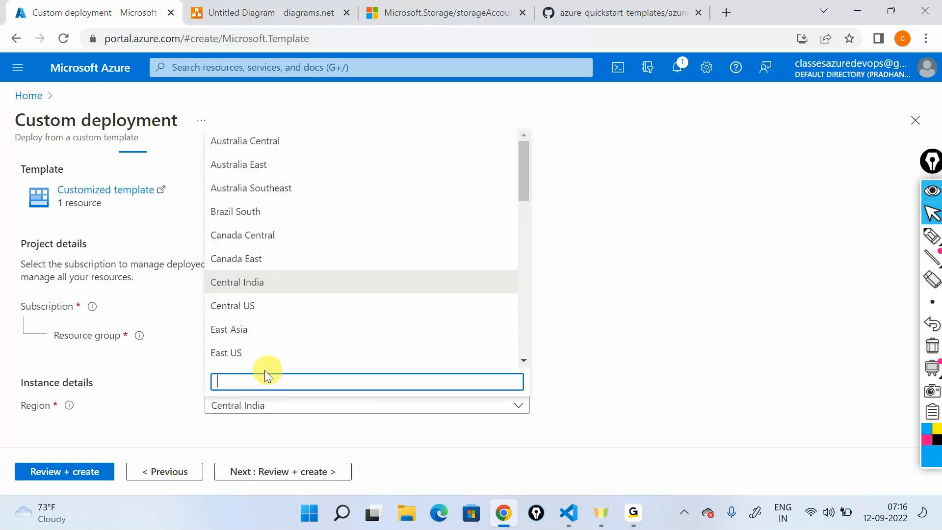
scroll(241, 351, "down", 3)
left_click(239, 227)
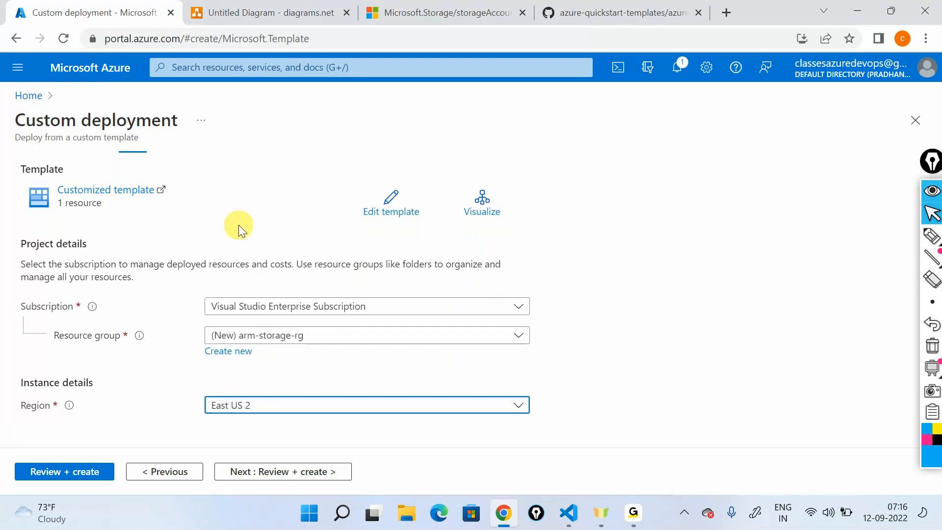
left_click(252, 471)
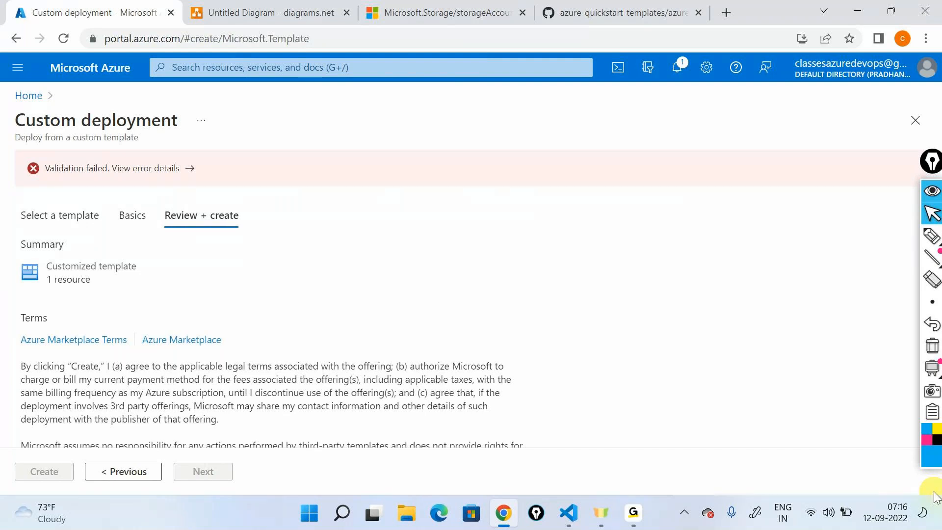
- Examine the details of the deployment's validation error and close them
left_click(150, 177)
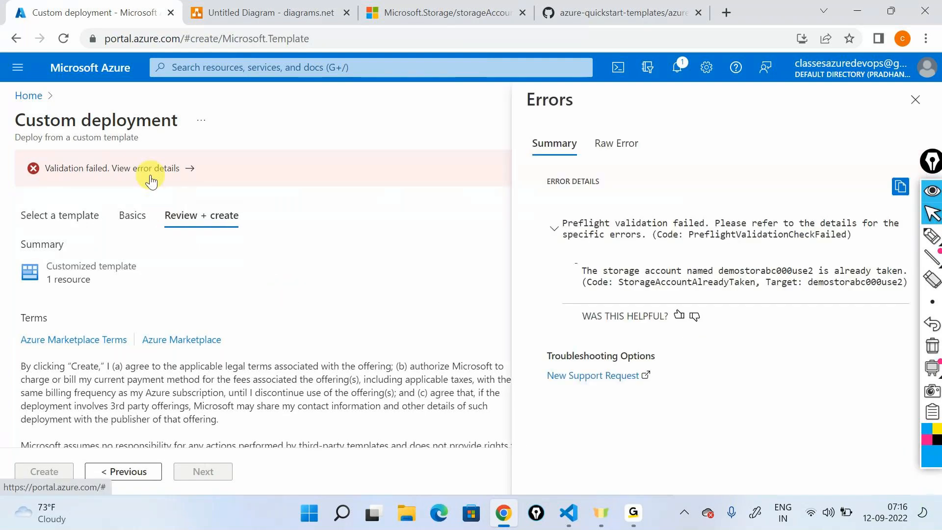
left_click(933, 187)
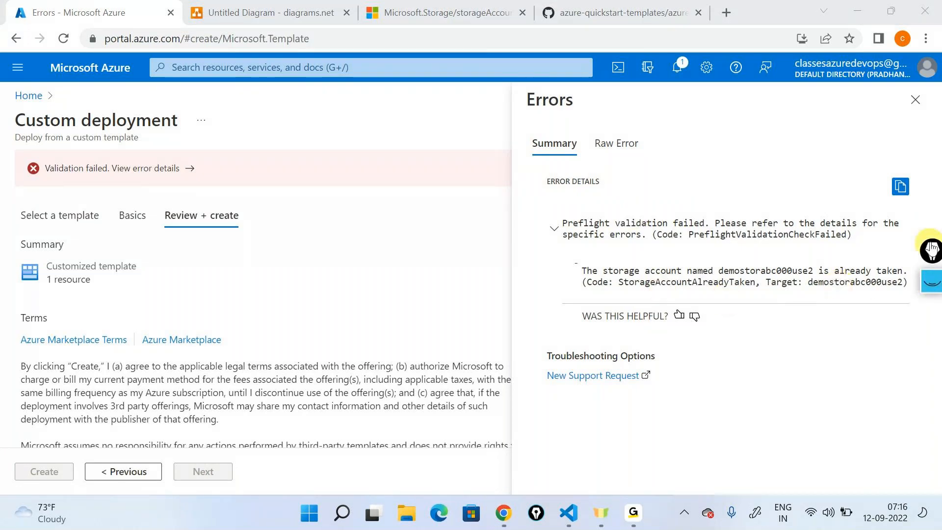
left_click_drag(931, 252, 931, 281)
left_click(604, 272)
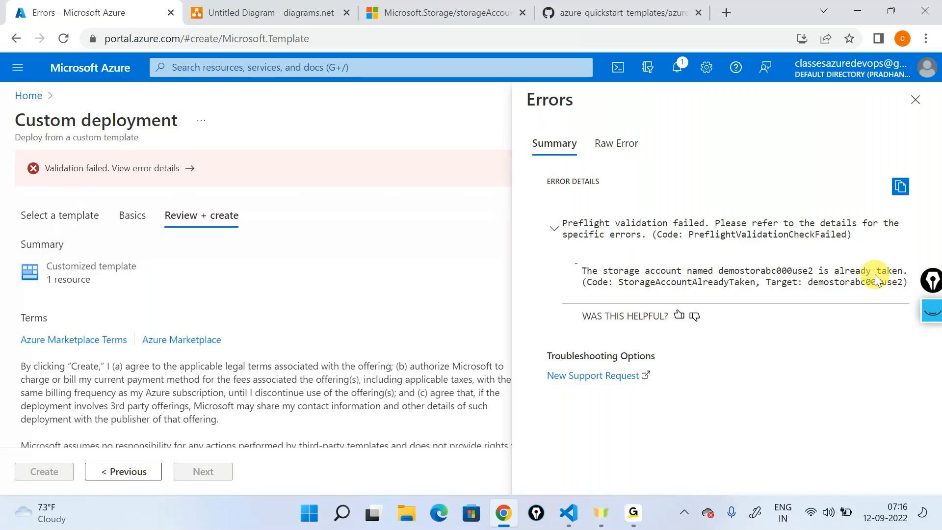
left_click(914, 112)
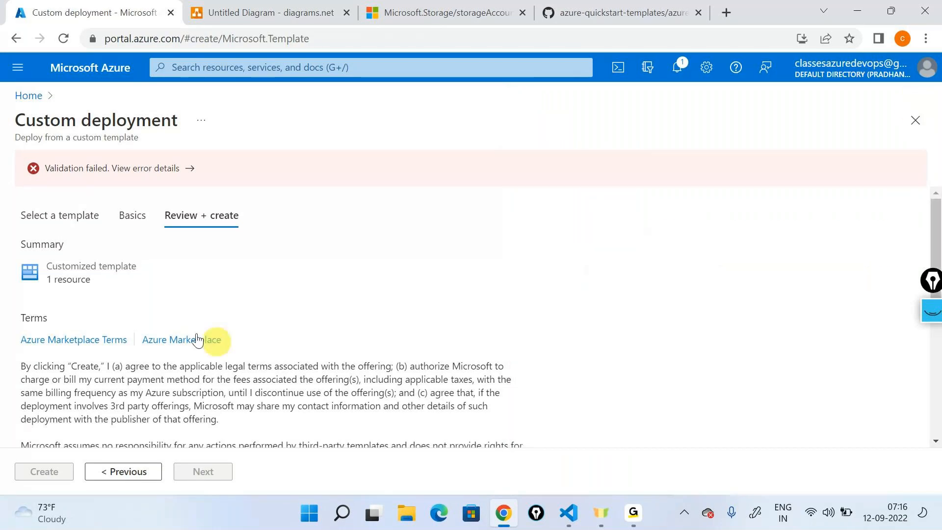
- Return to the template selection and load the storagetemplate file into the template editor again
left_click(67, 216)
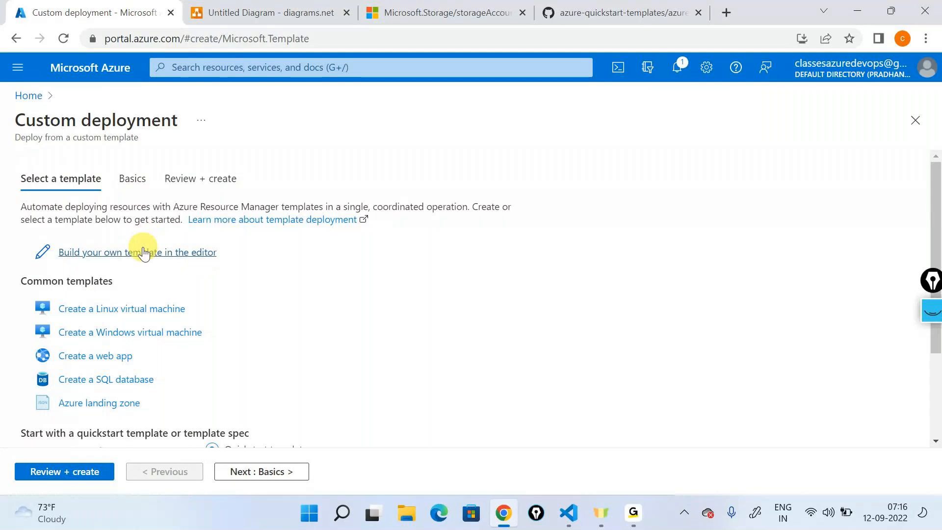
left_click(141, 249)
key("Delete")
left_click(223, 166)
left_click(216, 119)
left_click(343, 328)
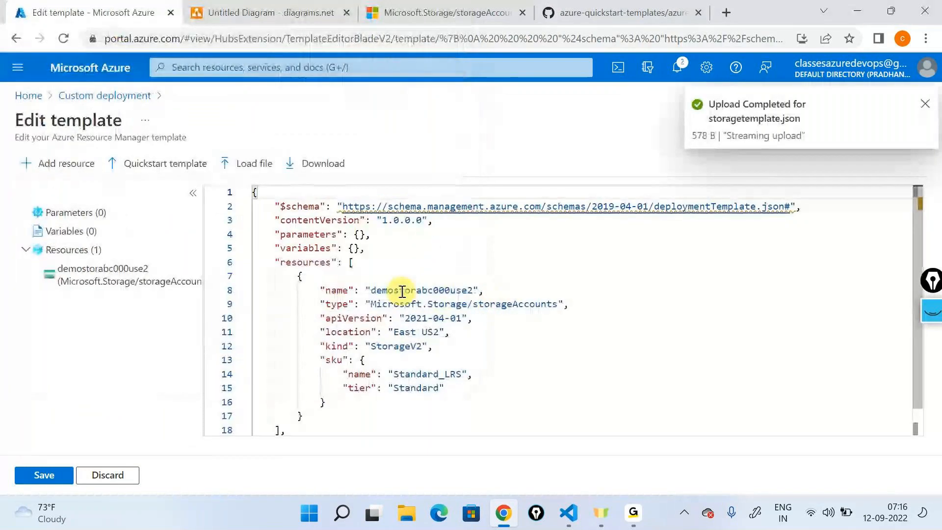
- Change the storage account's "name" value in the loaded template to "demoarmstorbcd001use2"
left_click(392, 290)
type("arm")
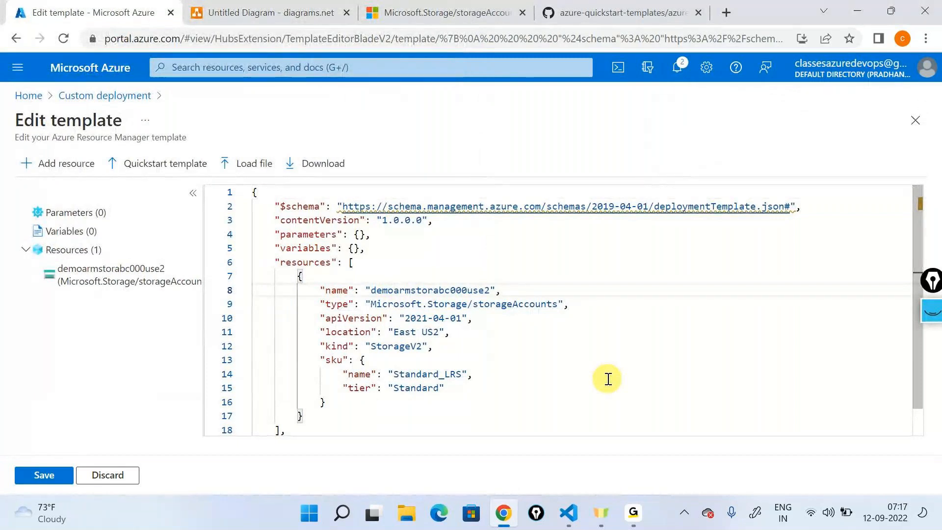
key("Right")
key("BackSpace")
key("BackSpace")
key("BackSpace")
type("bcd")
key("Right")
key("Right")
key("Delete")
type("1")
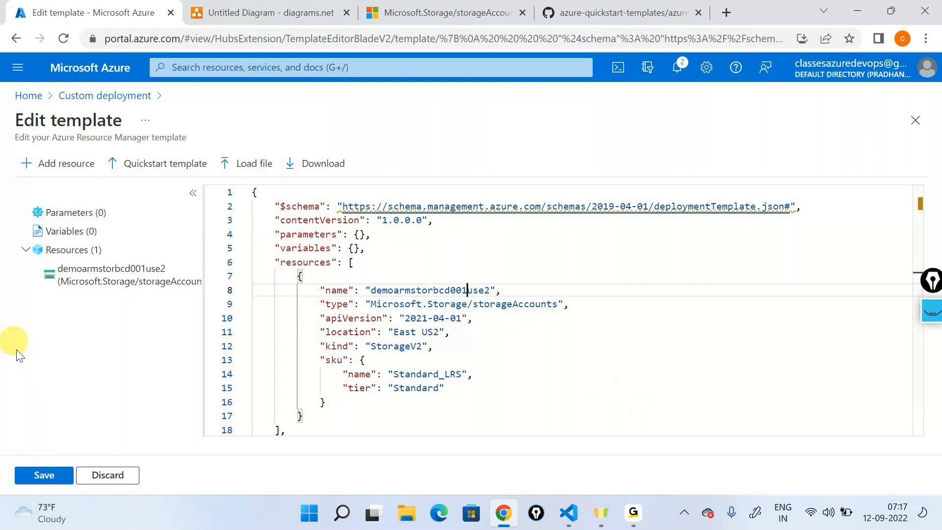
- Save the edited template and deploy it to the existing arm-storage-rg resource group
left_click(40, 473)
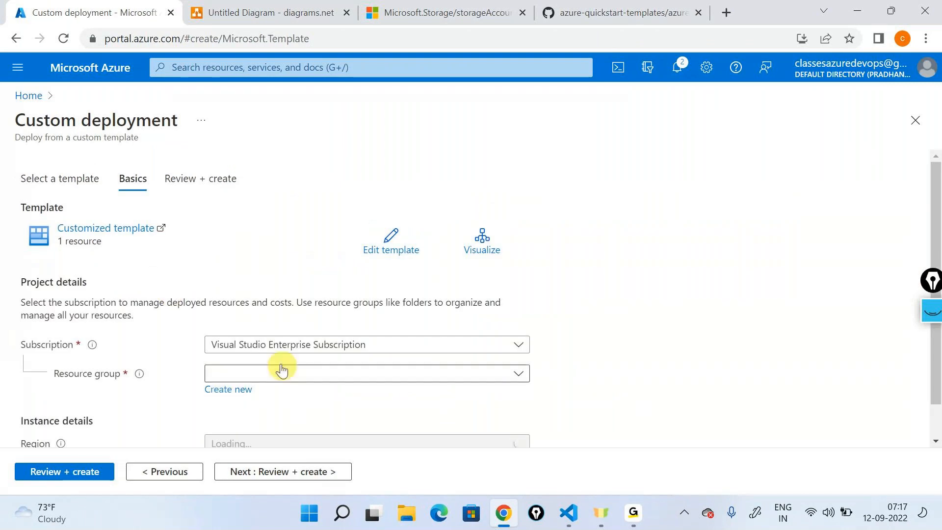
scroll(265, 350, "down", 1)
left_click(242, 332)
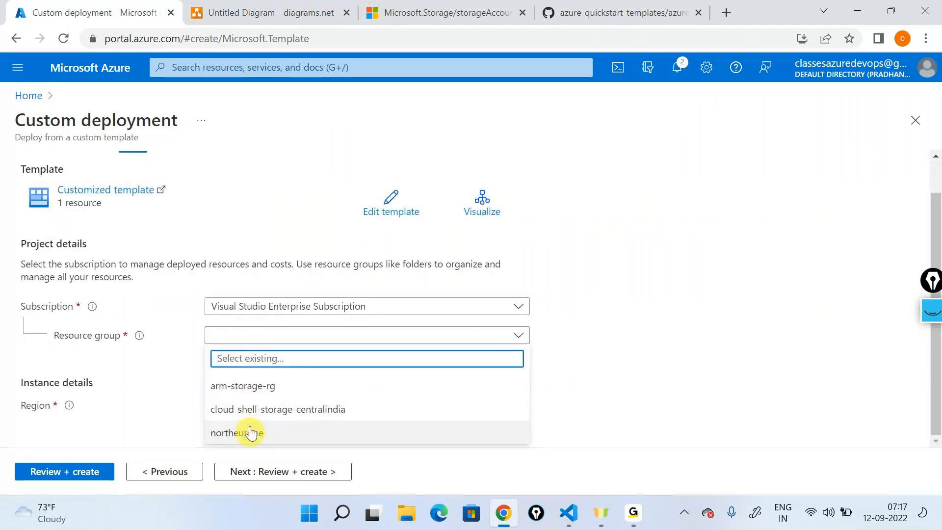
left_click(242, 386)
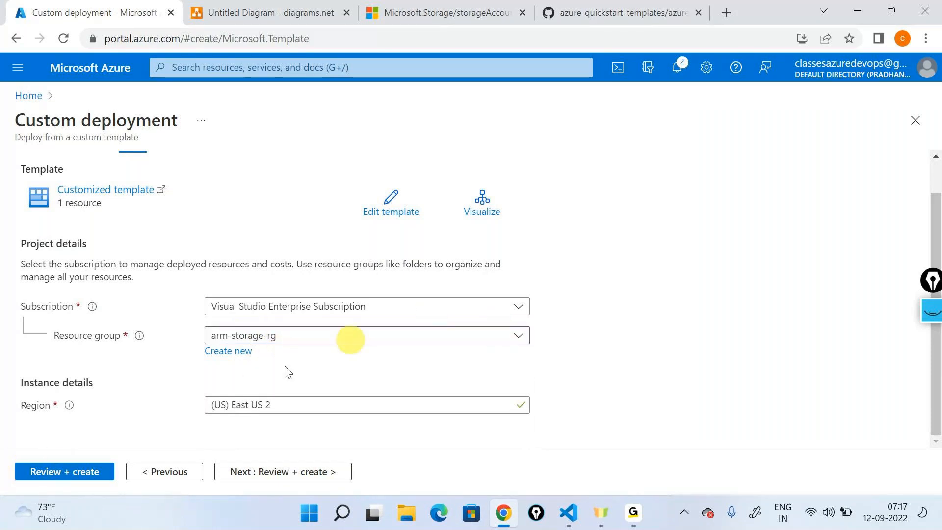
left_click(99, 468)
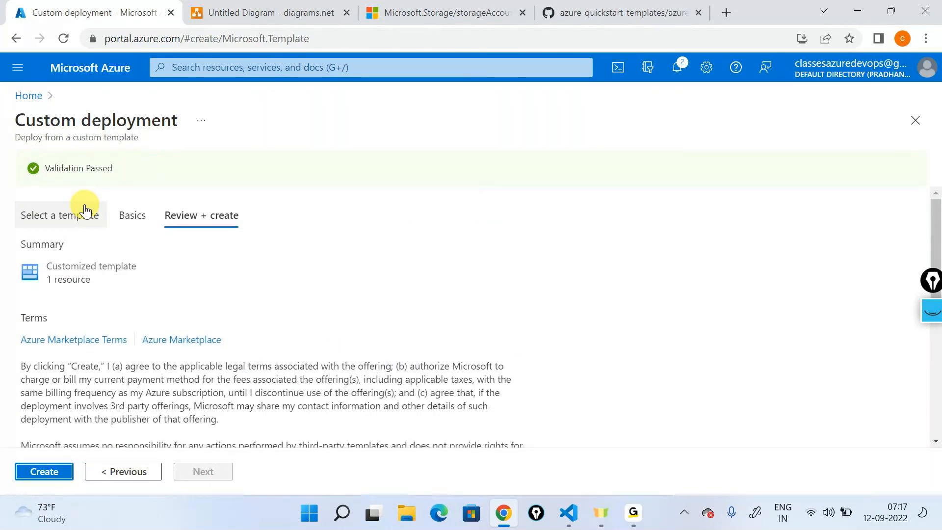
left_click(42, 473)
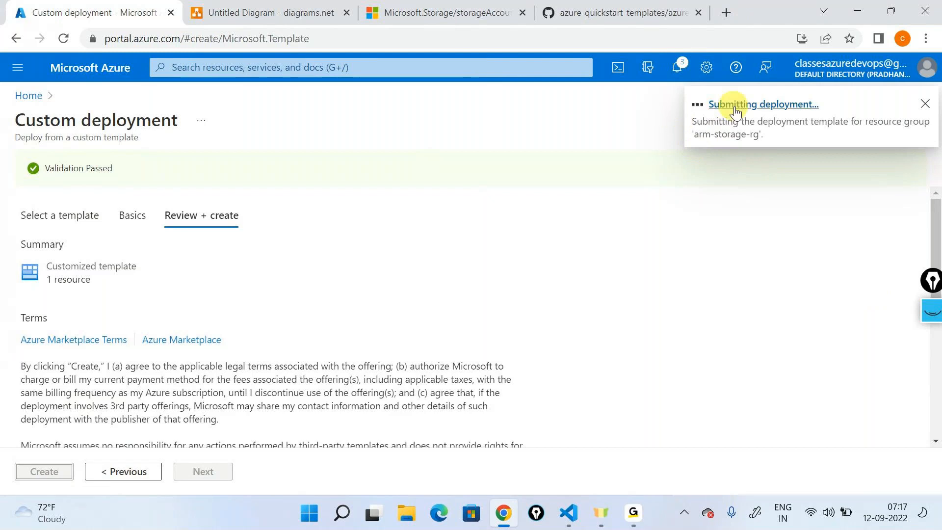
- Open the arm-storage-rg resource group from the portal home and view its list of deployments
left_click(30, 96)
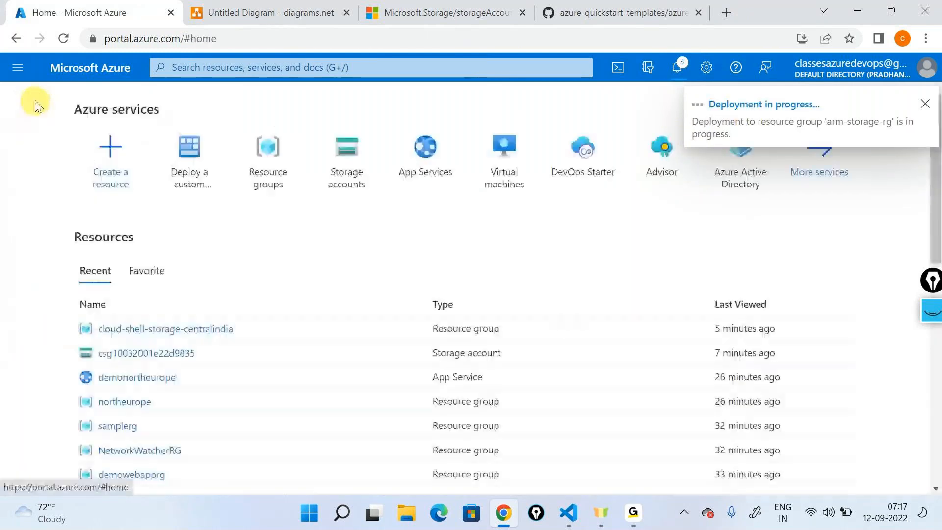
left_click(264, 161)
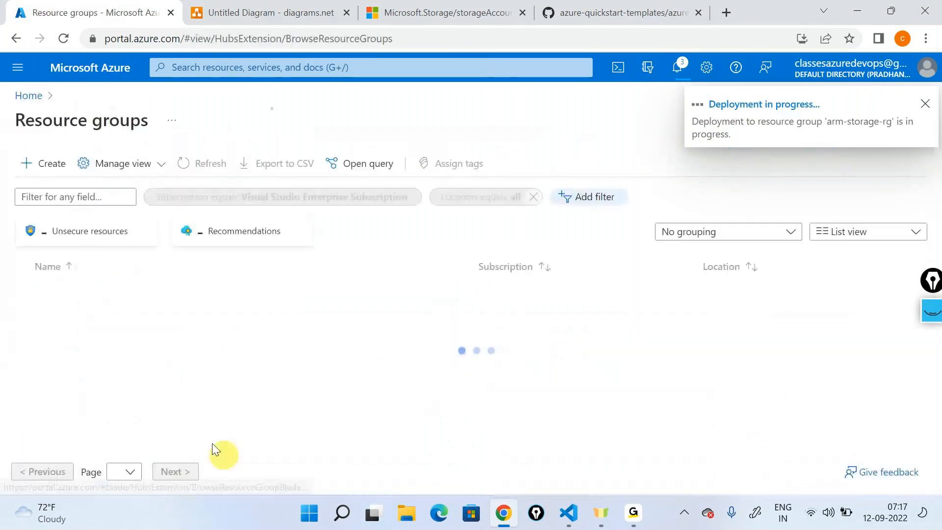
left_click(84, 294)
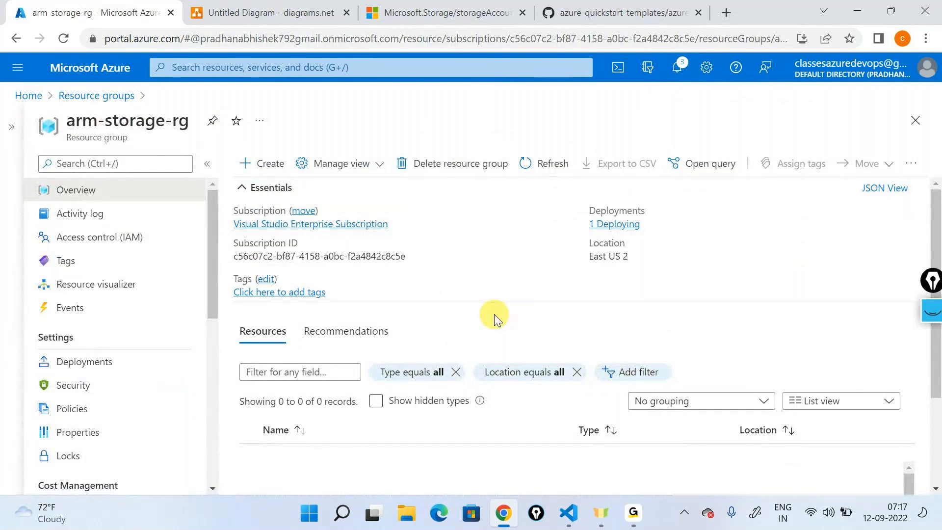
left_click(161, 374)
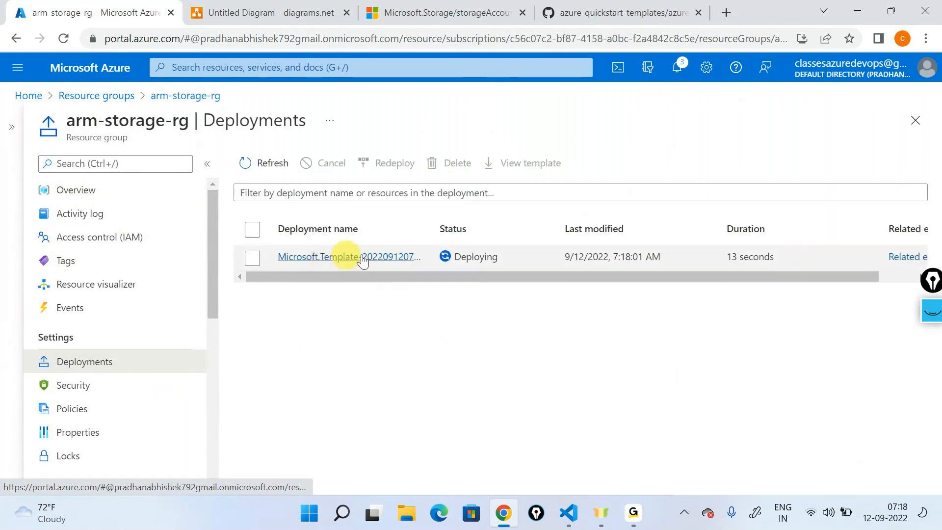
- Mark the deployment's name, its status and the Activity log entry with the on-screen pen, and clear the markings
left_click(932, 311)
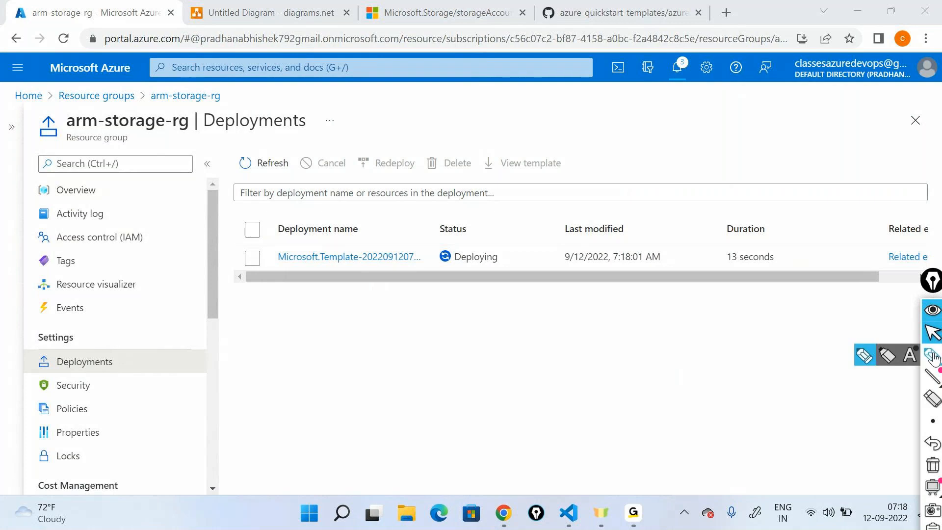
left_click(933, 358)
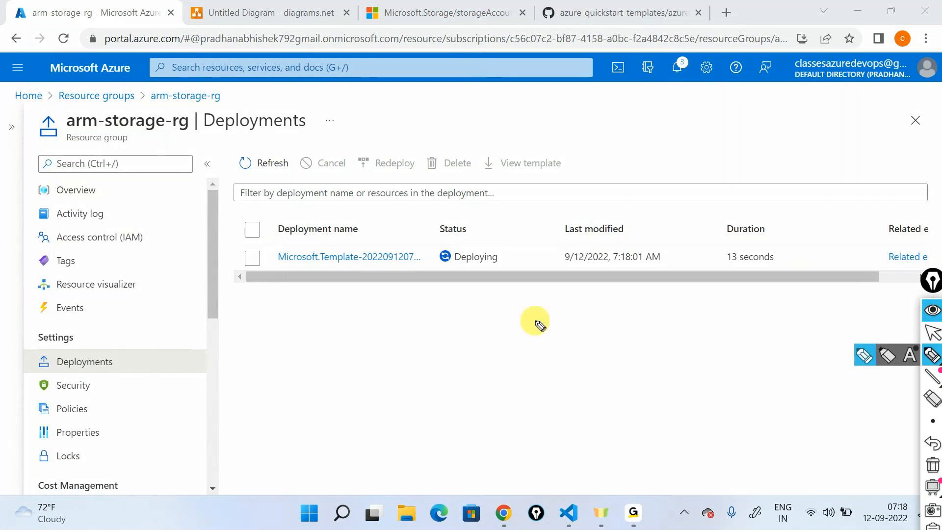
mouse_move(195, 222)
left_mouse_down()
mouse_move(248, 262)
mouse_move(251, 237)
left_mouse_up()
mouse_move(334, 253)
left_mouse_down()
mouse_move(273, 257)
mouse_move(399, 231)
mouse_move(467, 246)
mouse_move(481, 230)
mouse_move(441, 234)
left_mouse_up()
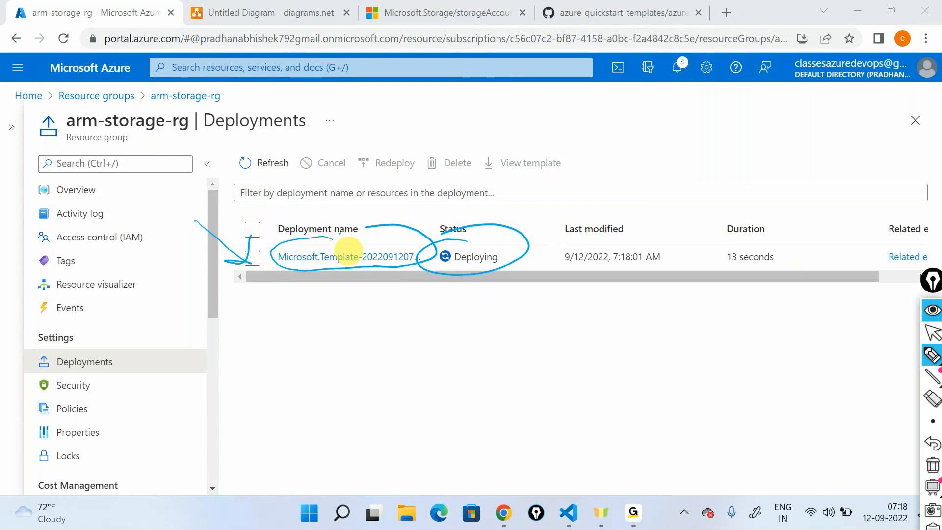
mouse_move(61, 197)
left_mouse_down()
mouse_move(71, 197)
mouse_move(34, 216)
mouse_move(98, 220)
mouse_move(22, 199)
left_mouse_up()
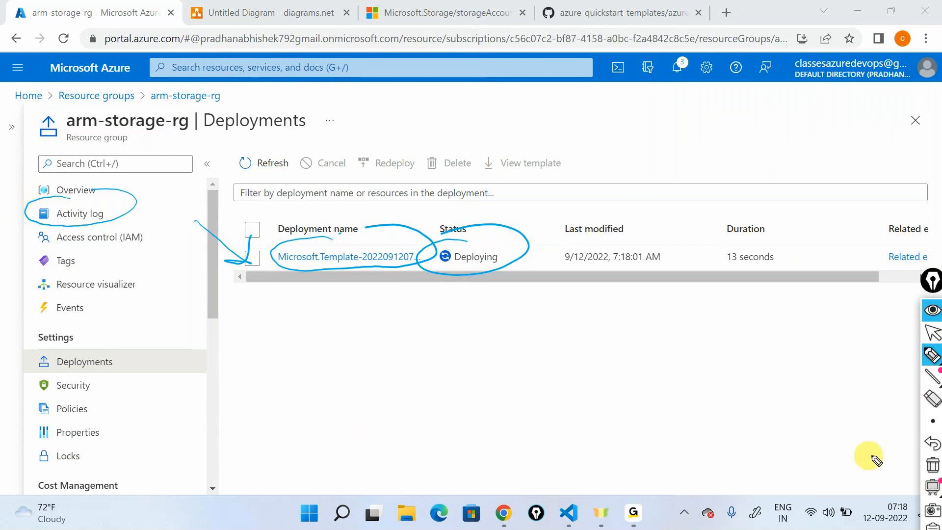
left_click(926, 469)
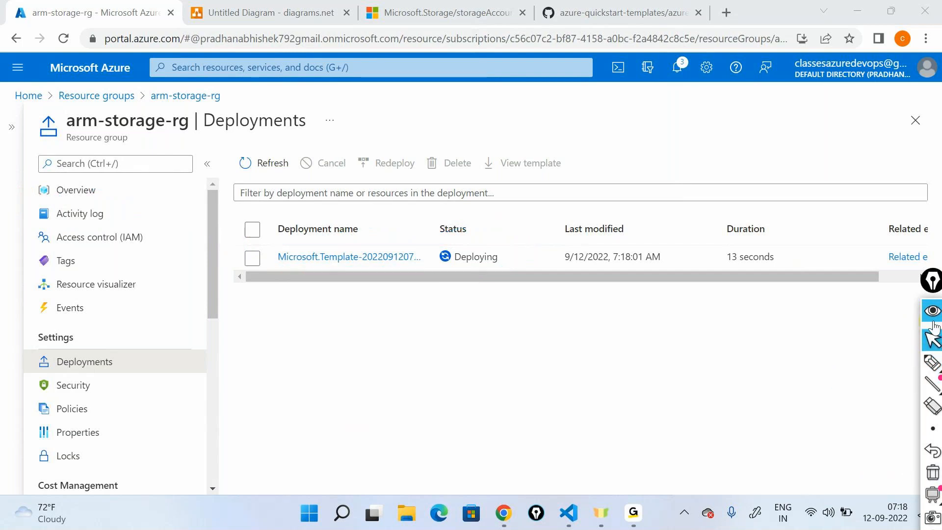
- Go to the resource group from the deployment's notification and examine its list of resources
left_click(680, 73)
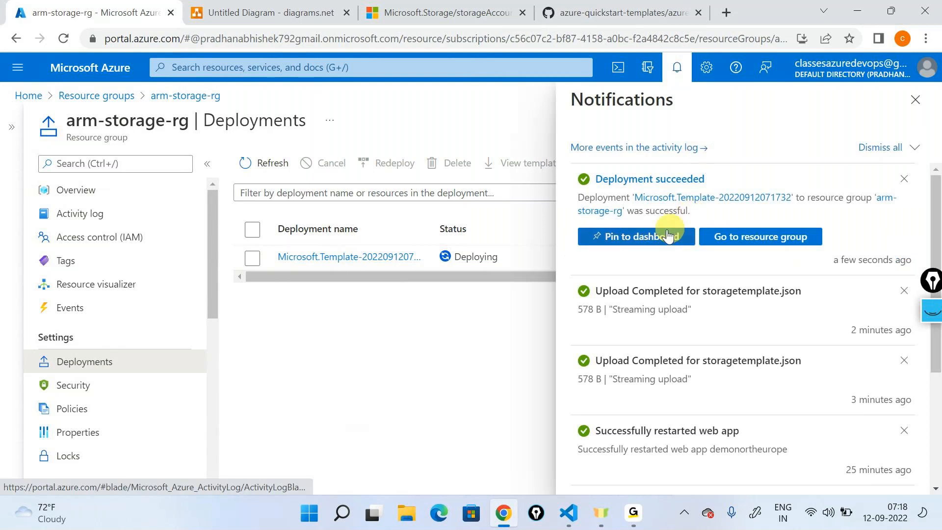
left_click(736, 236)
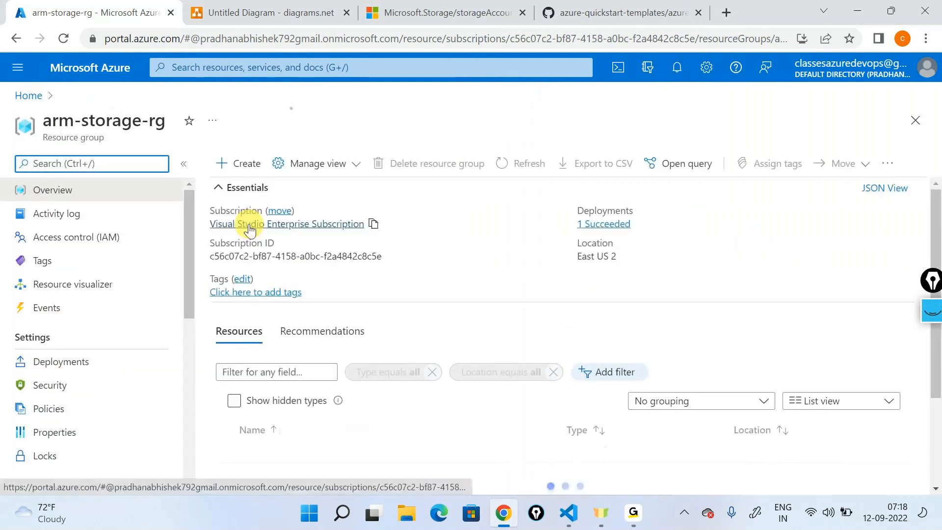
scroll(313, 343, "down", 3)
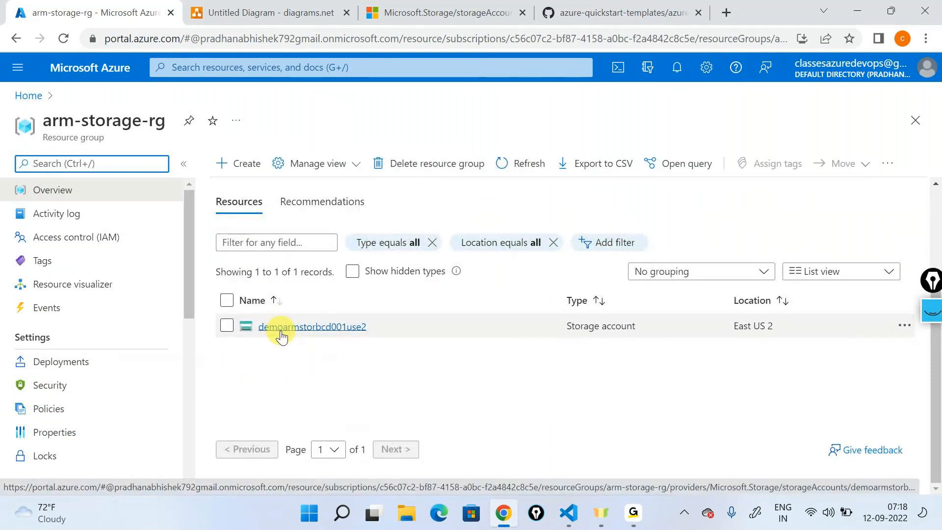
- Copy the deployed storage account's name "demoarmstorbcd001use2" into the "name" value of storagetemplate.json in VS Code and save the file
left_click_drag(378, 327, 257, 326)
key("ctrl+c")
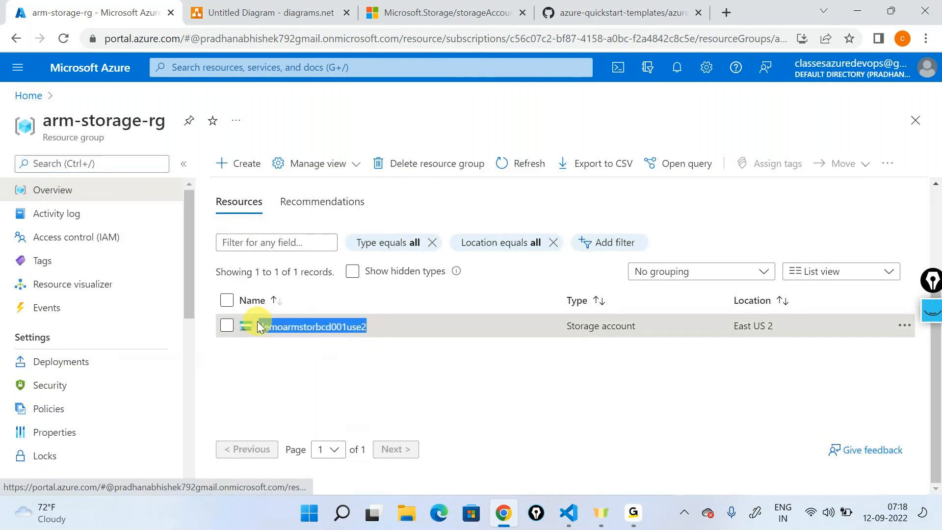
left_click(565, 513)
double_click(294, 216)
key("ctrl+v")
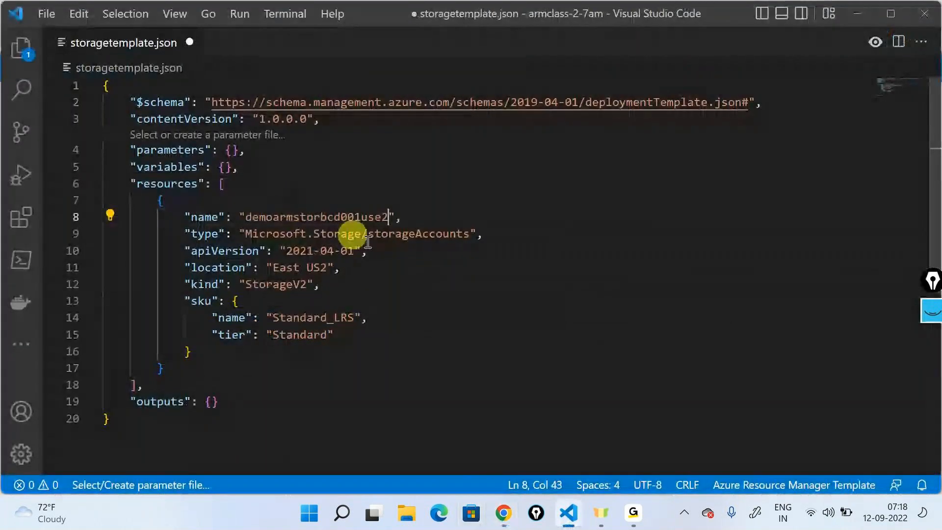
key("ctrl+s")
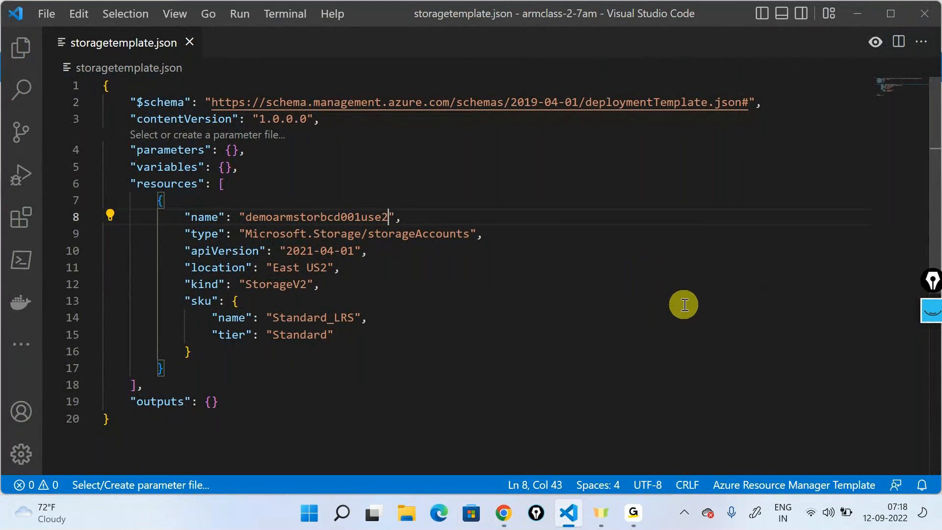
- Open the demoarmstorbcd001use2 storage account's overview in the portal and compare it with the whole template in VS Code
left_click(857, 13)
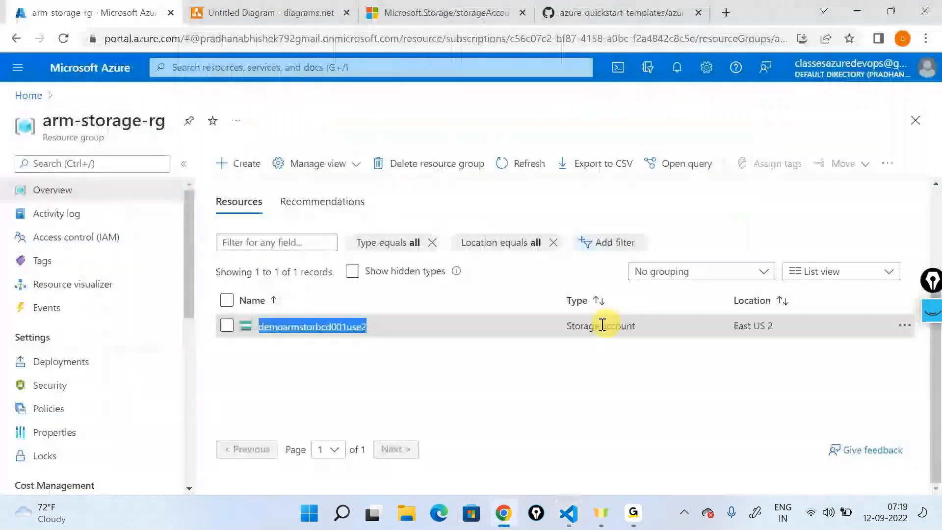
left_click(363, 369)
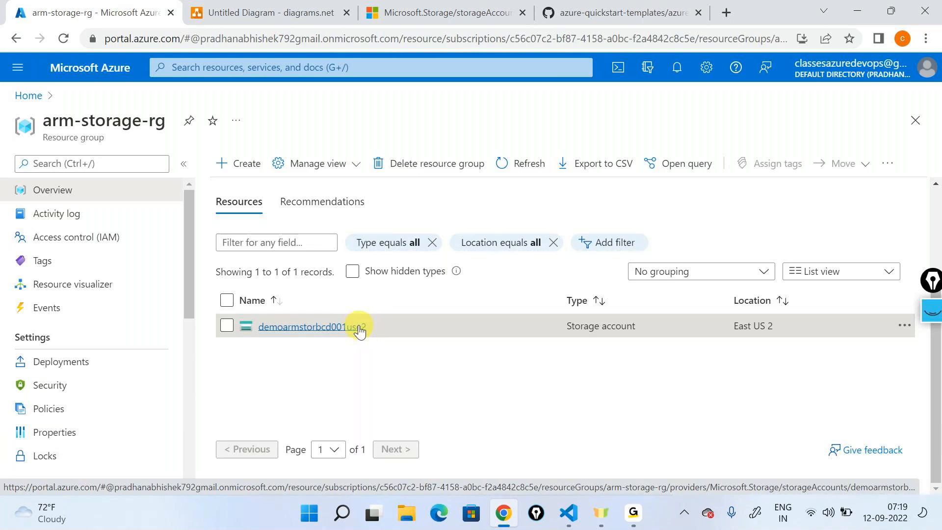
left_click(360, 327)
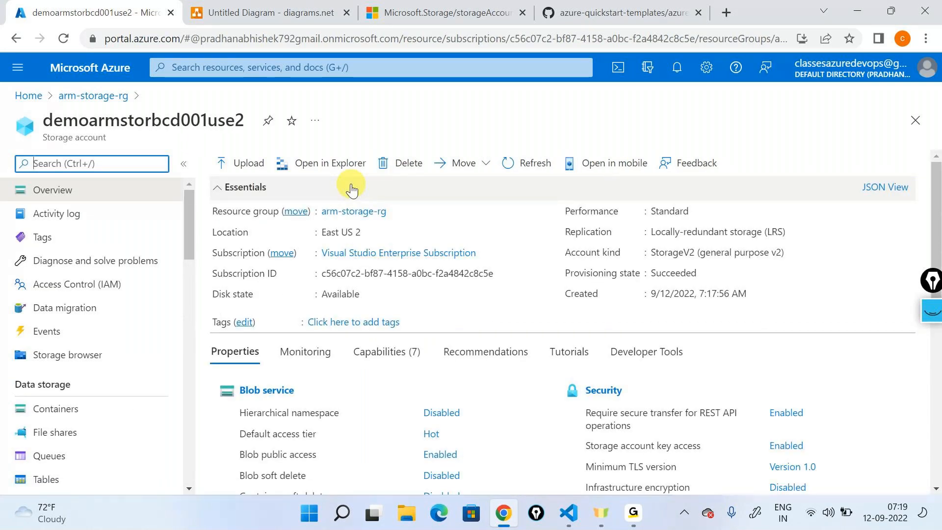
left_click(573, 516)
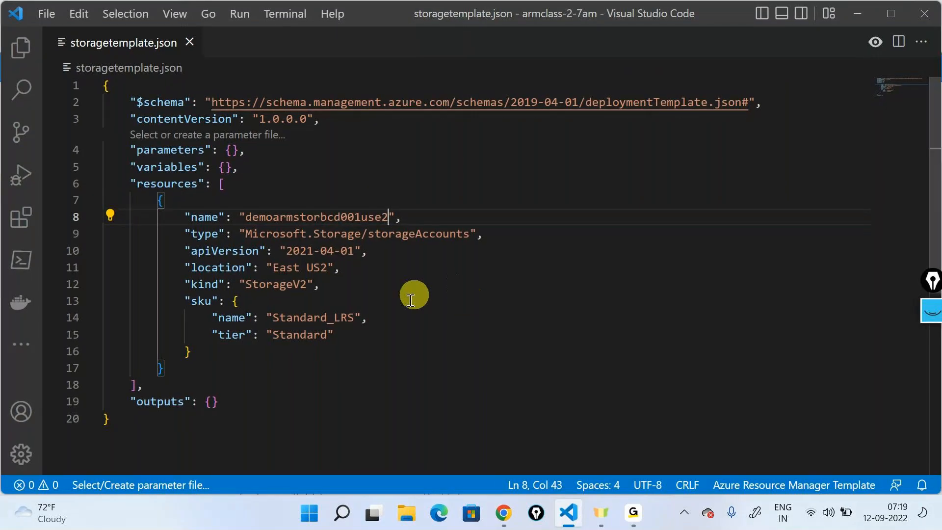
left_click_drag(244, 422, 16, 38)
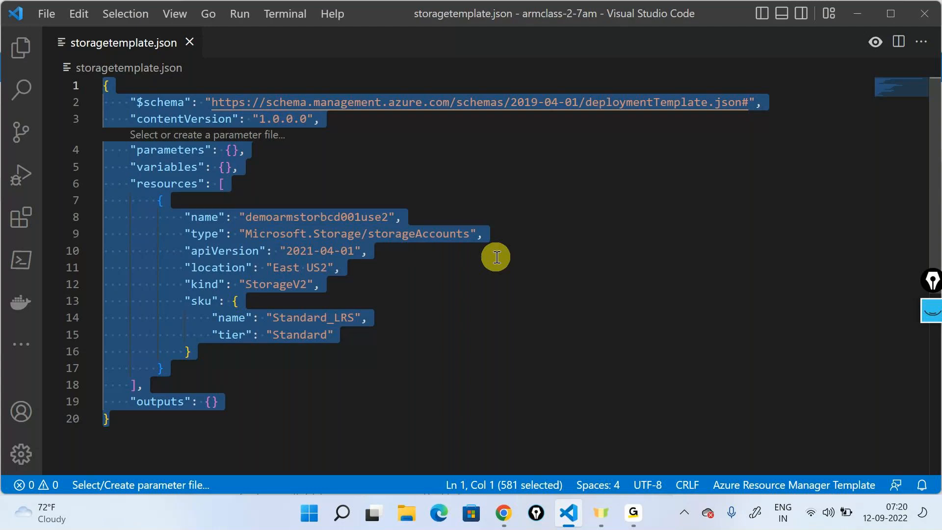
- Return the Azure portal to its home page and switch back to the template in VS Code
key("alt+Tab")
key("alt+Tab")
key("alt+Tab")
left_click(93, 95)
left_click(28, 95)
key("alt+Tab")
left_click_drag(592, 194, 592, 191)
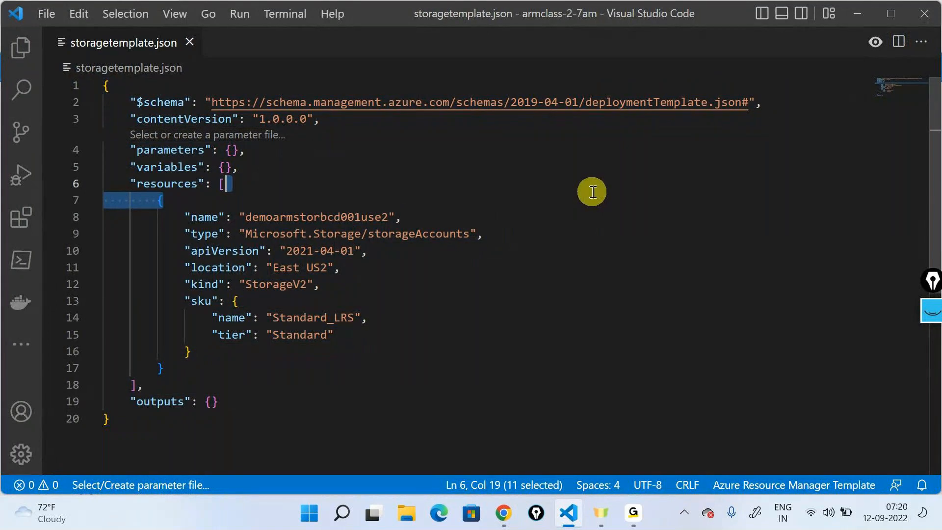
left_click(593, 191)
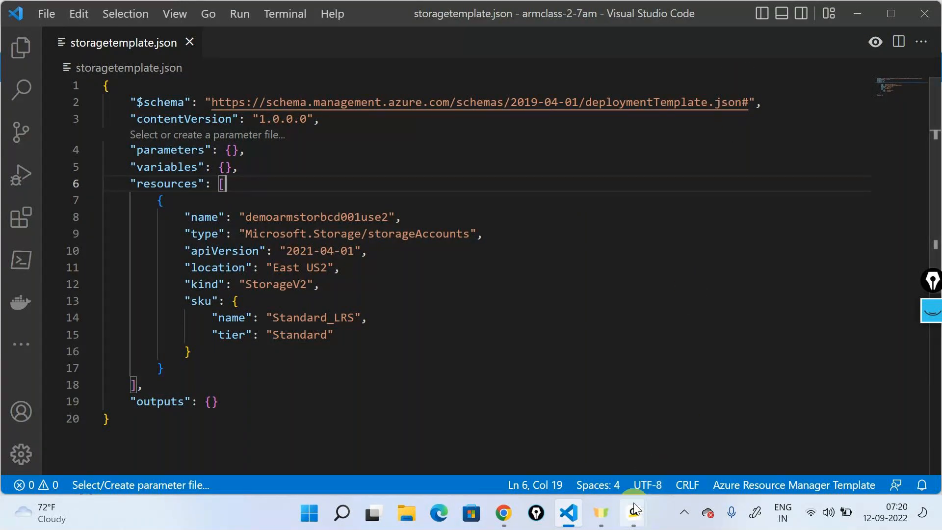
- Examine the storage account's "name" value in the template
mouse_move(633, 513)
left_click(661, 420)
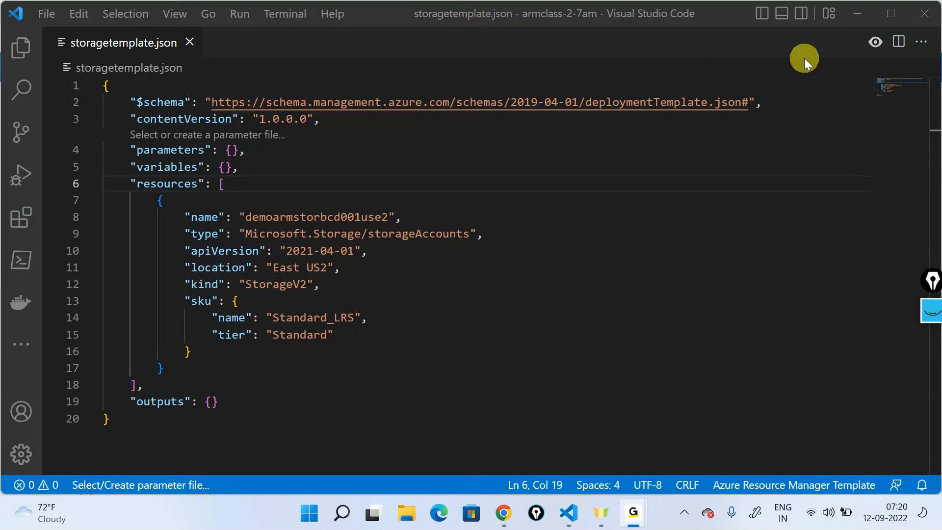
left_click(423, 234)
left_click(243, 179)
double_click(269, 217)
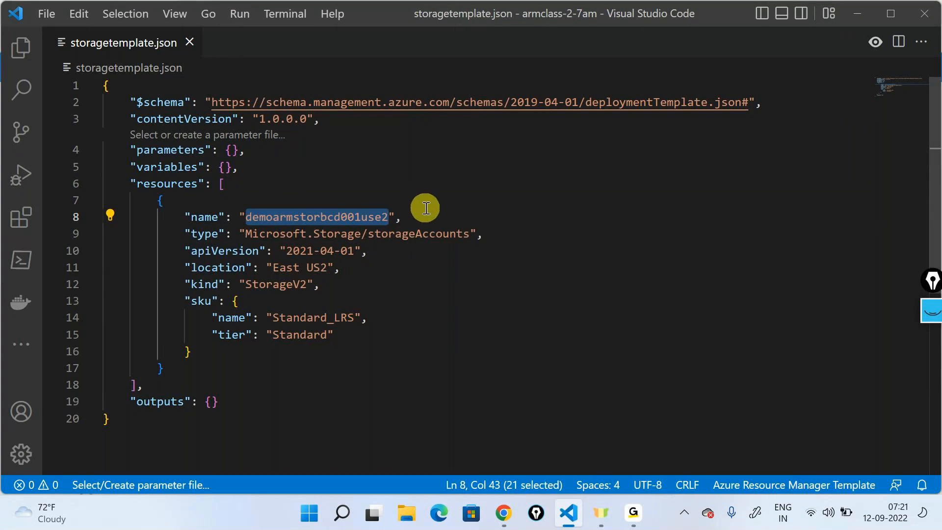
- Switch to the Azure portal, start another custom deployment and load the storagetemplate file into the template editor
left_click(496, 507)
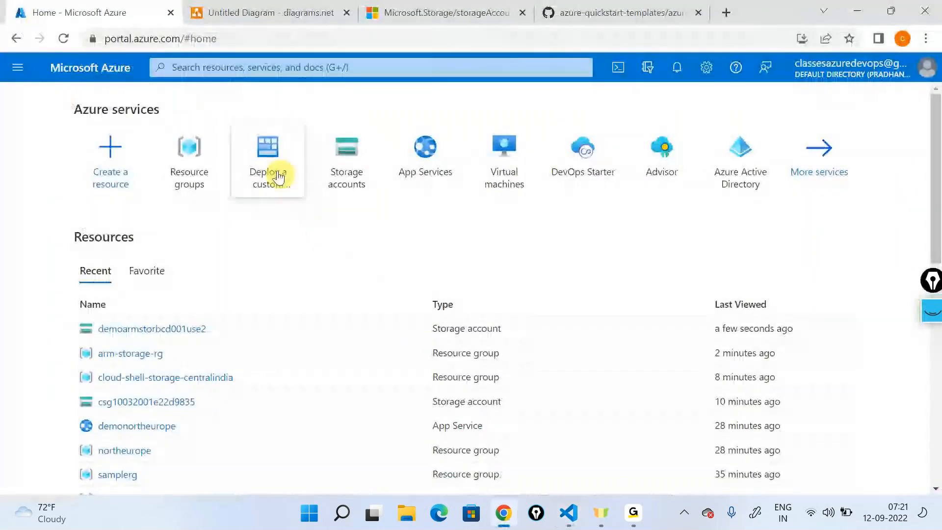
left_click(271, 176)
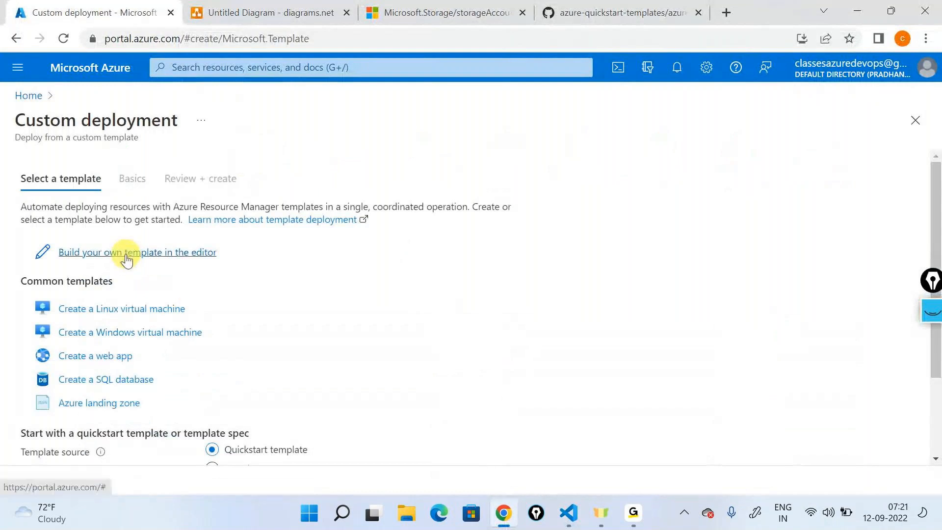
left_click(126, 254)
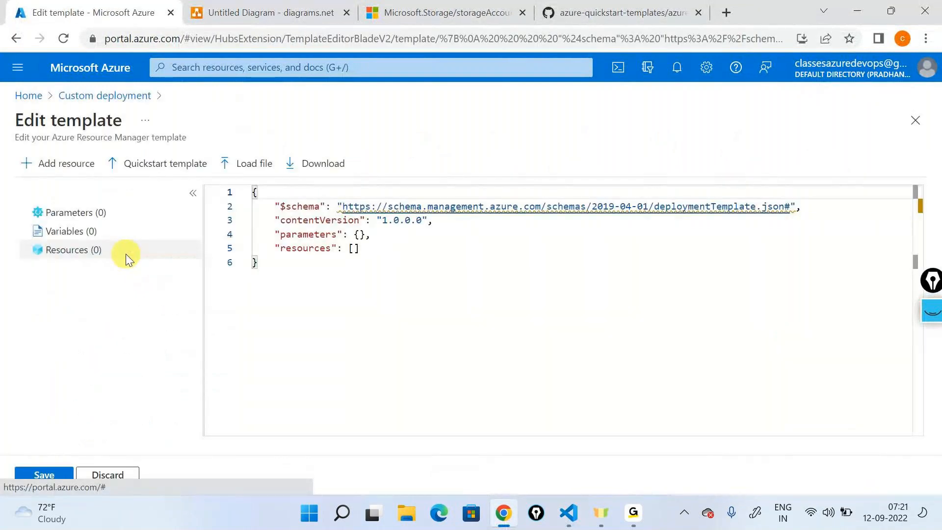
left_click(251, 163)
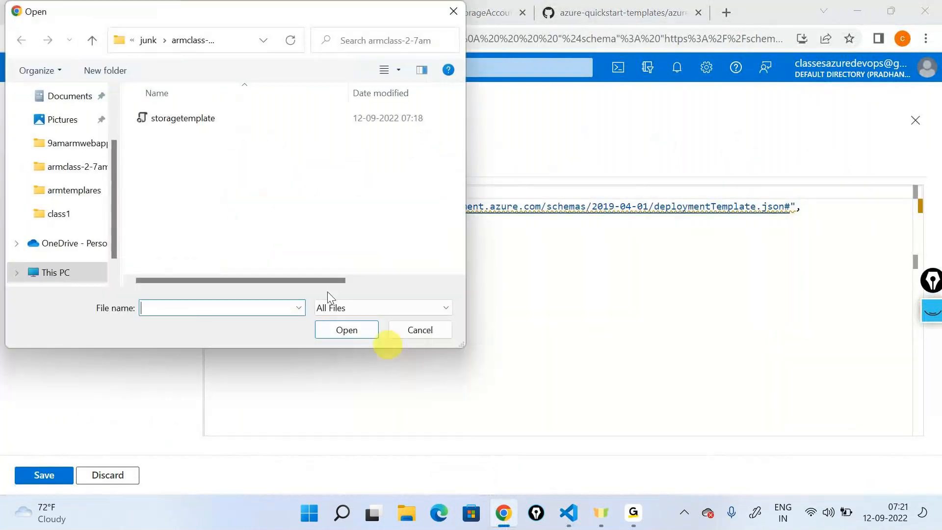
left_click(190, 118)
left_click(364, 334)
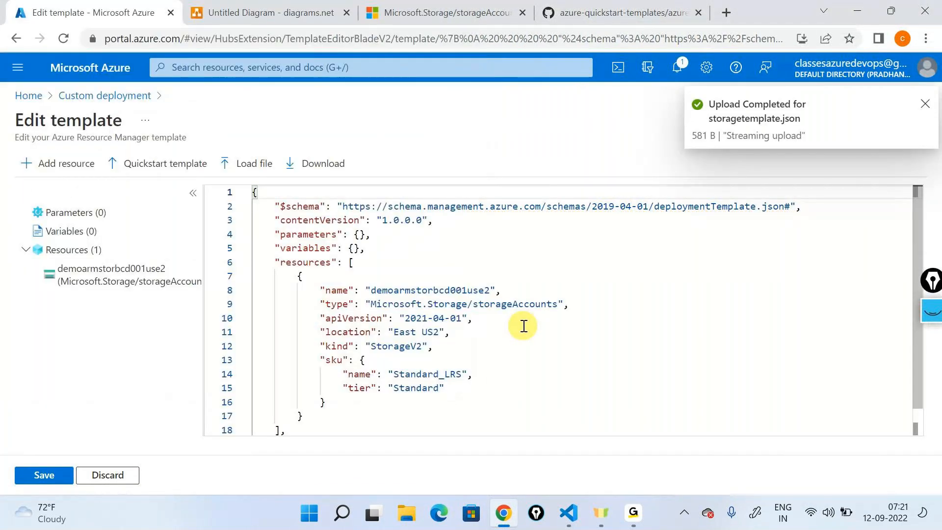
double_click(451, 292)
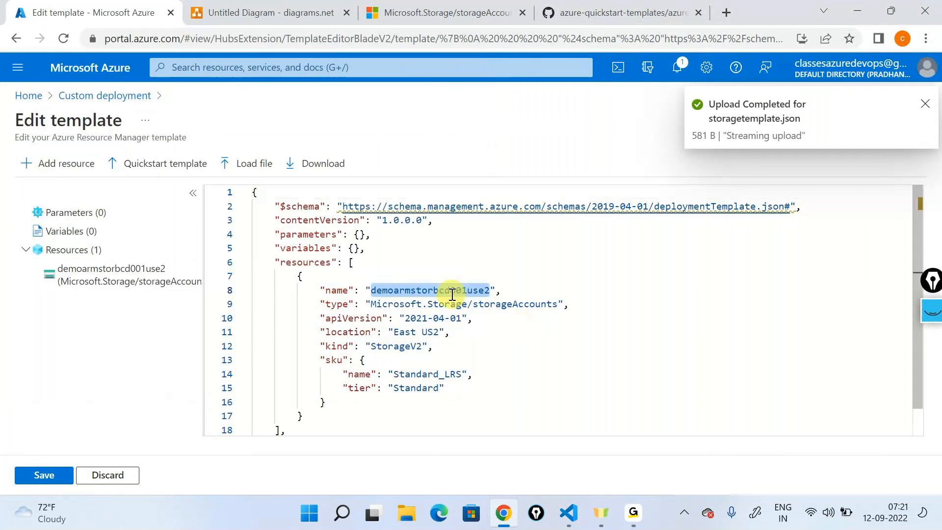
- Save the loaded template, choose the arm-storage-rg resource group and advance the custom deployment to its review stage
left_click(63, 474)
left_click(269, 371)
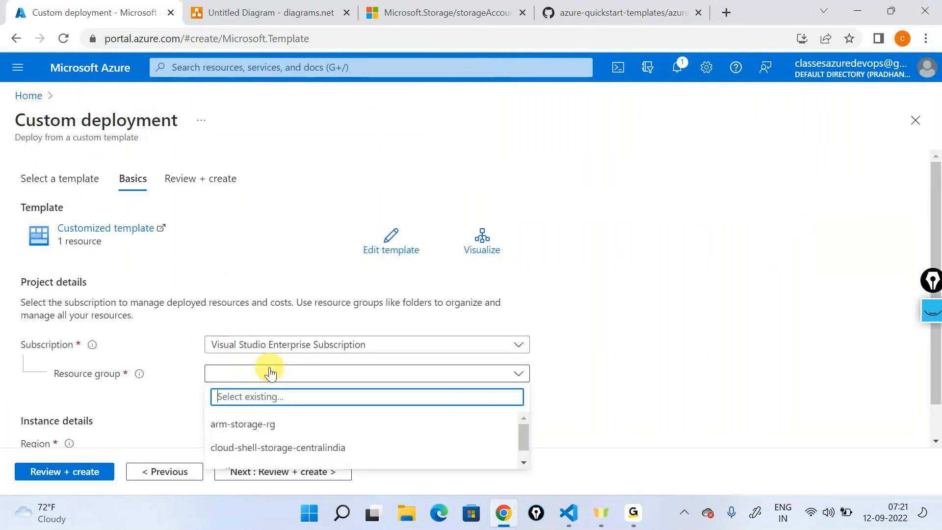
left_click(242, 423)
scroll(382, 315, "down", 1)
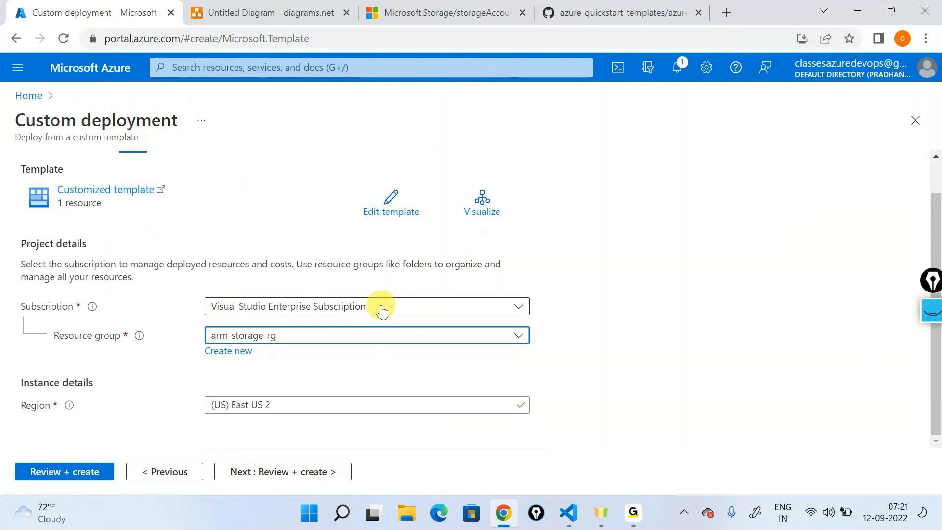
left_click(269, 473)
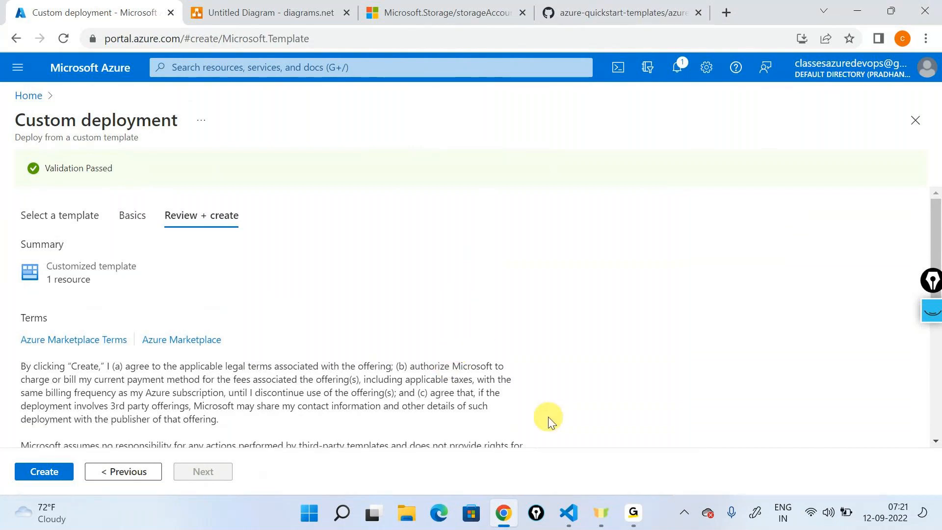
- Open Notepad, enlarge its text, write the note "Name already exists" and minimize the window
key("super+r")
key("Return")
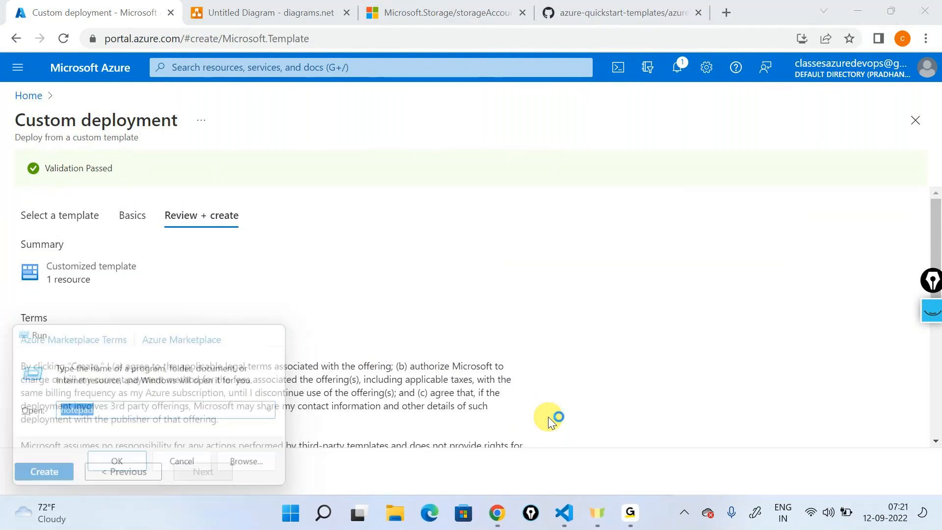
key("ctrl+plus")
key("ctrl+plus")
key("ctrl+plus")
type("Name already exists")
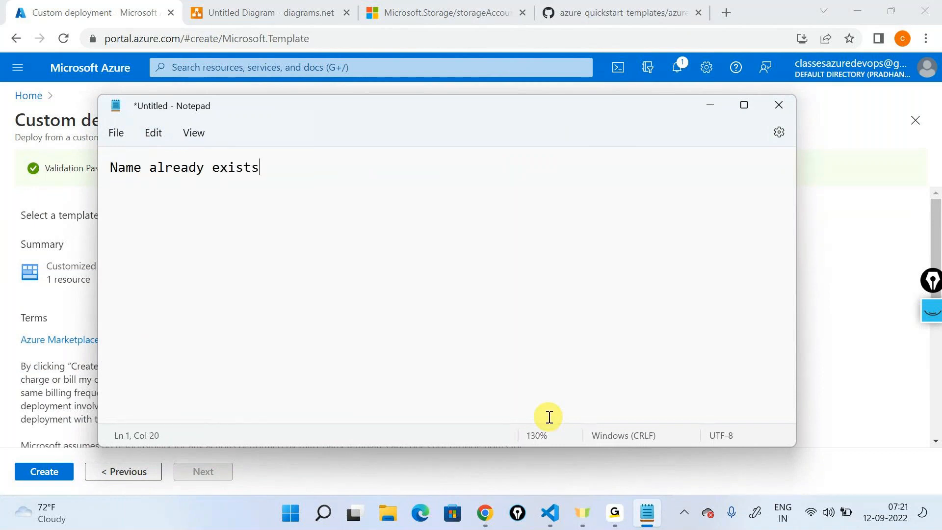
key("Return")
left_click(702, 105)
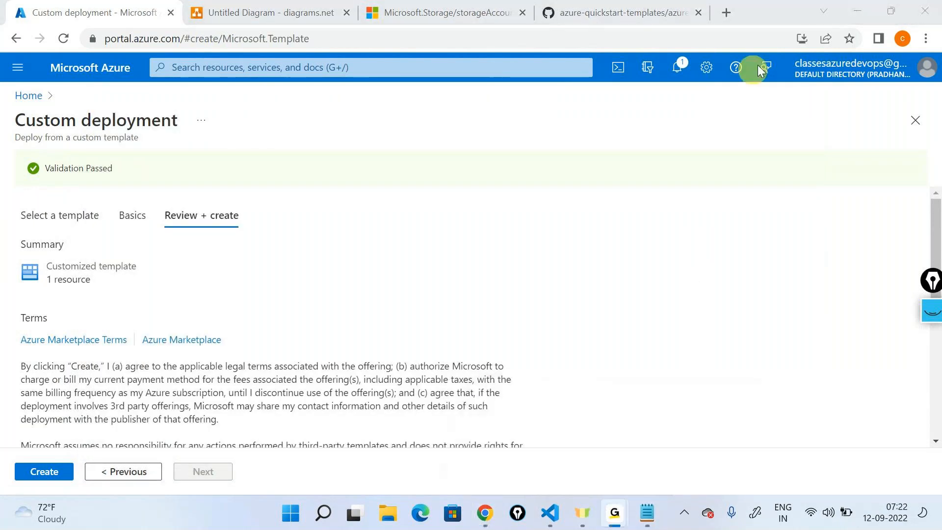
left_click(851, 13)
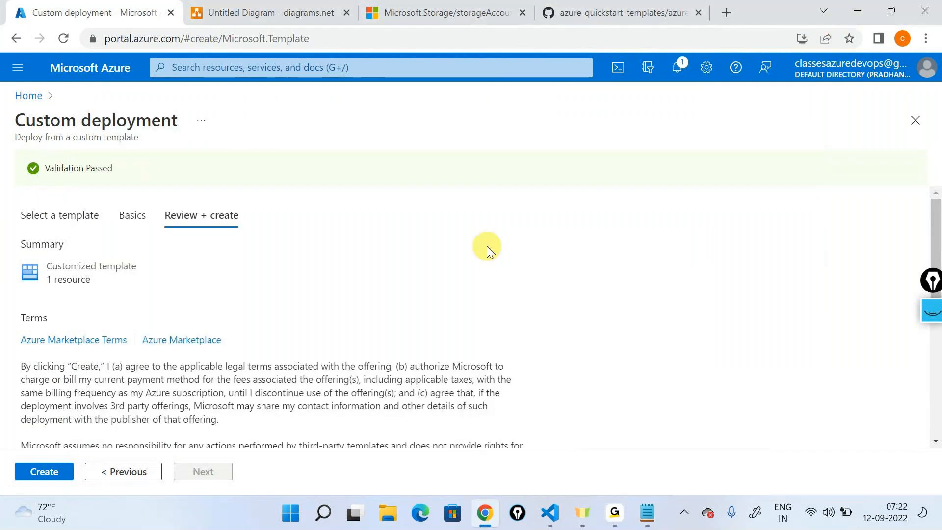
left_click(552, 513)
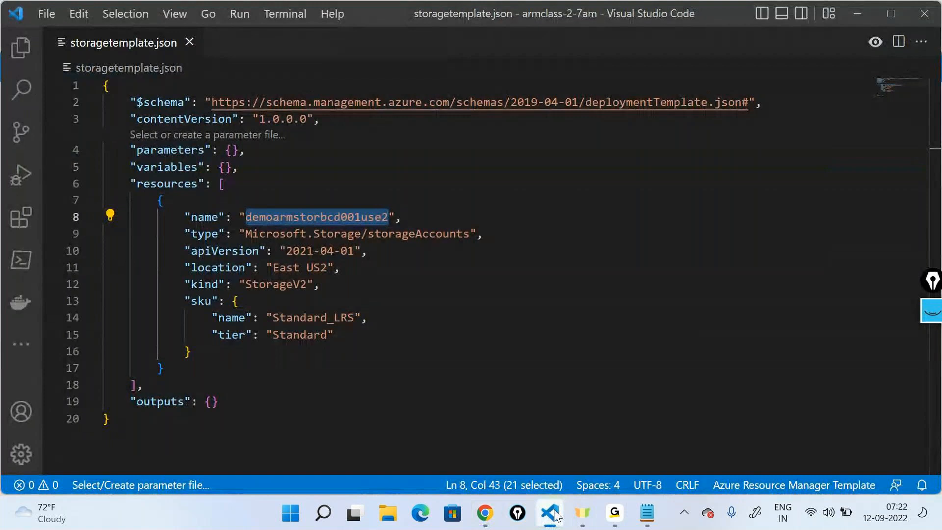
left_click(550, 513)
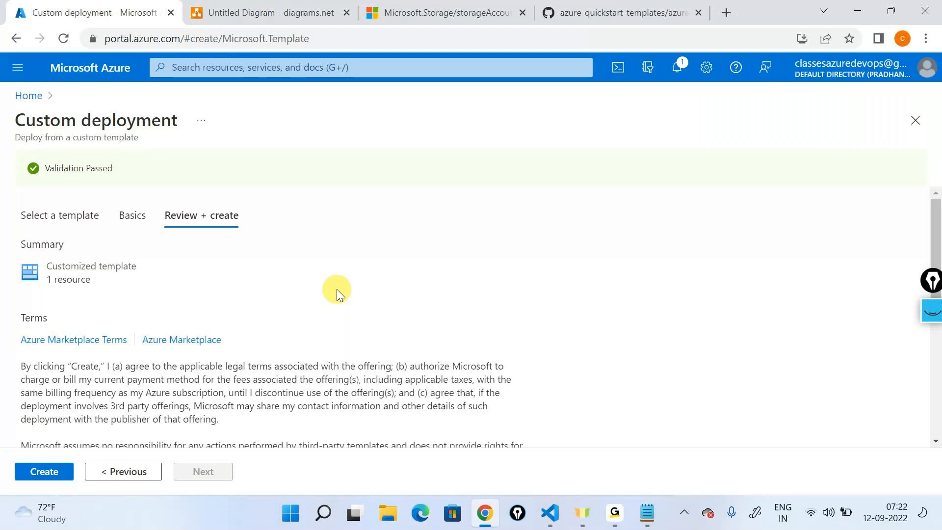
mouse_move(614, 512)
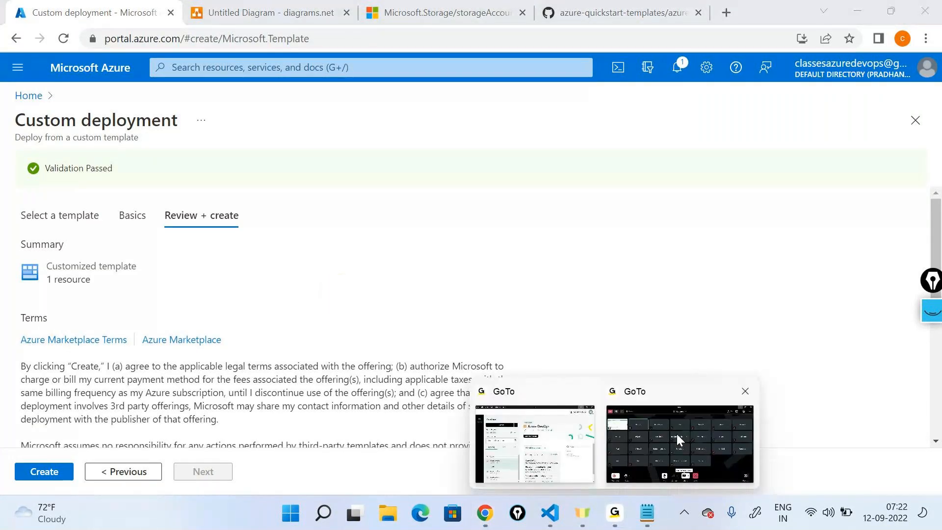
left_click(676, 434)
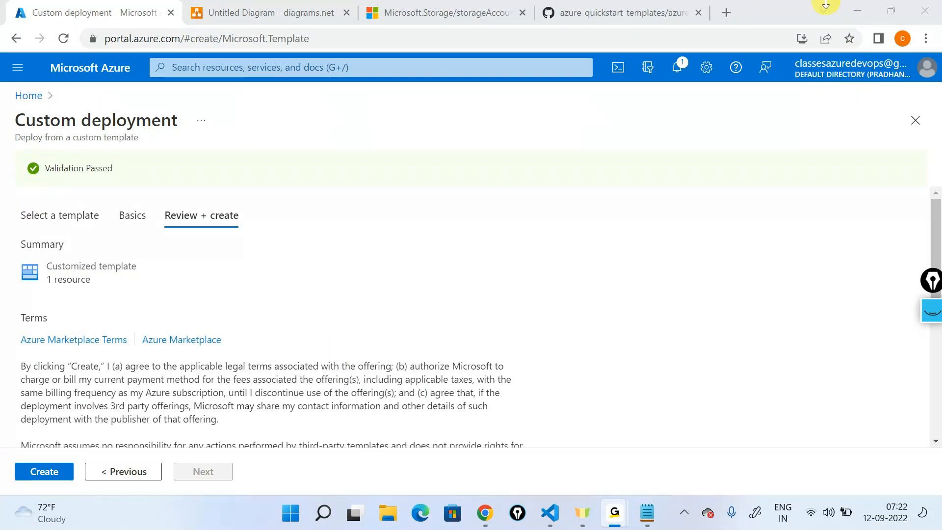
left_click(855, 12)
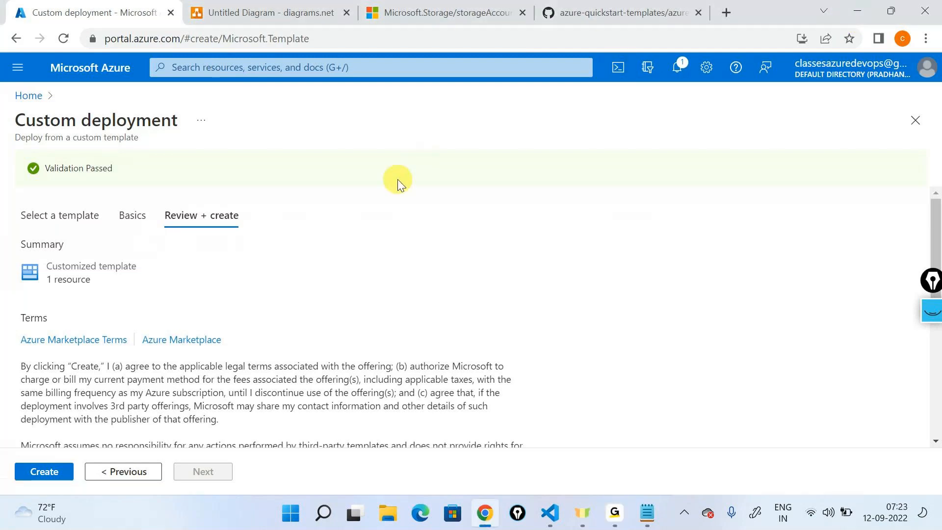
key("alt+Tab")
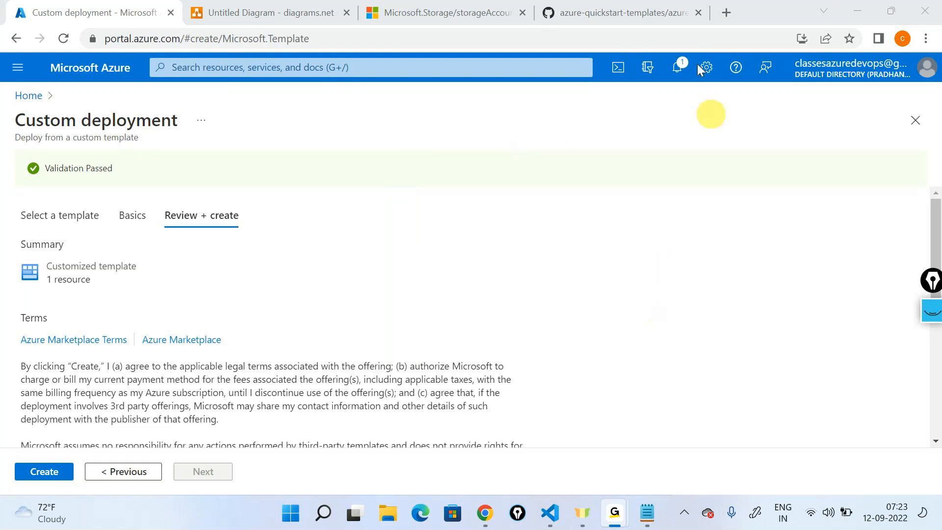
left_click(847, 10)
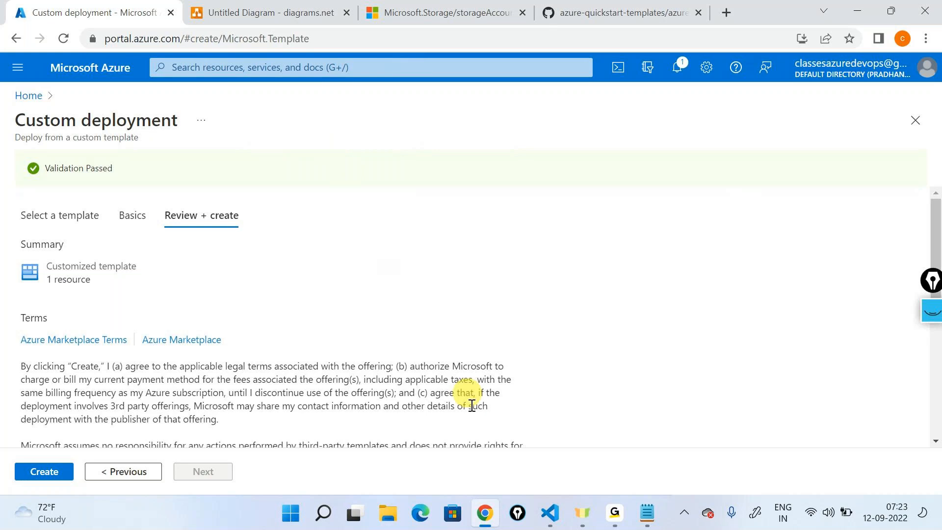
mouse_move(505, 497)
left_click(322, 513)
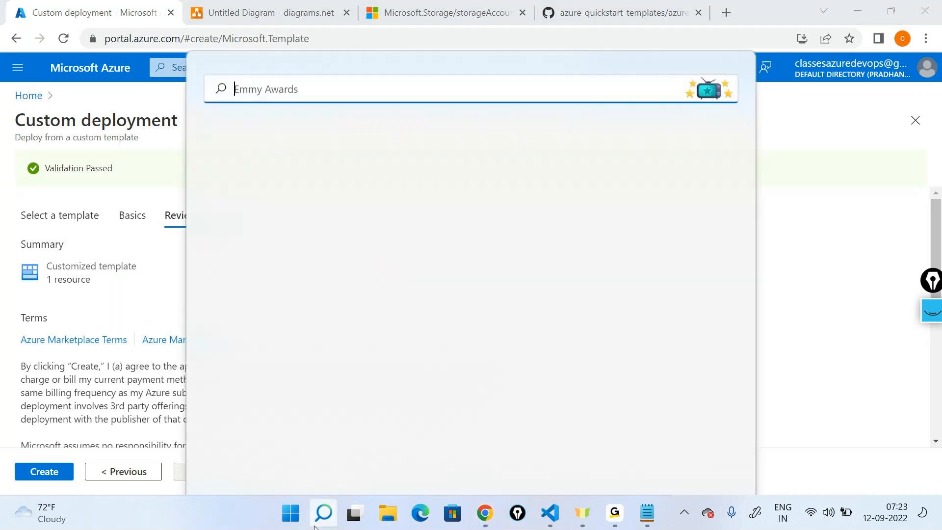
type("powe")
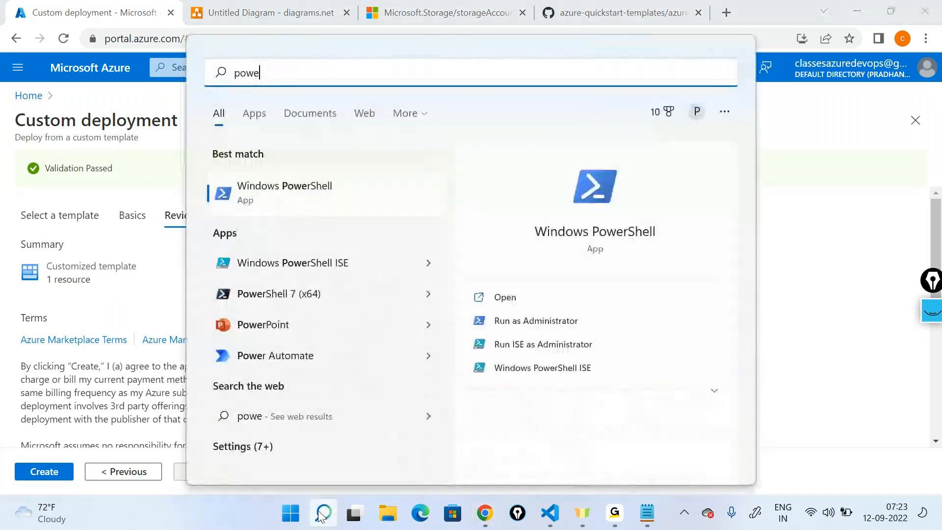
key("Return")
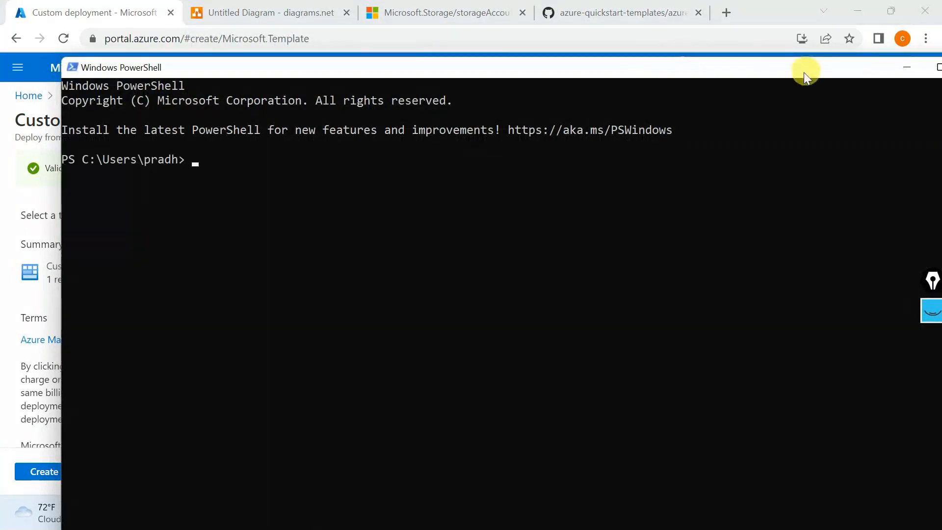
left_click_drag(803, 72, 547, 111)
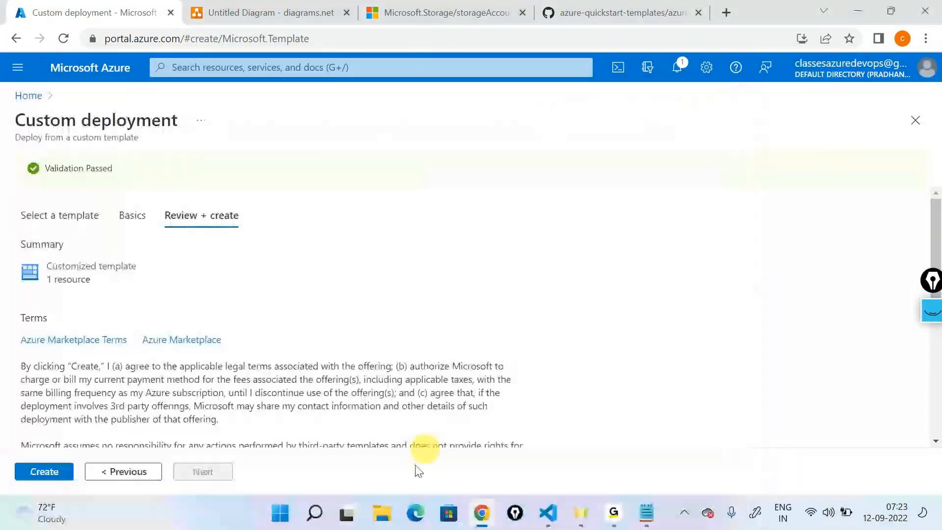
- Open Windows PowerShell ISE and show an empty script filling the whole window
left_click(321, 514)
type("po")
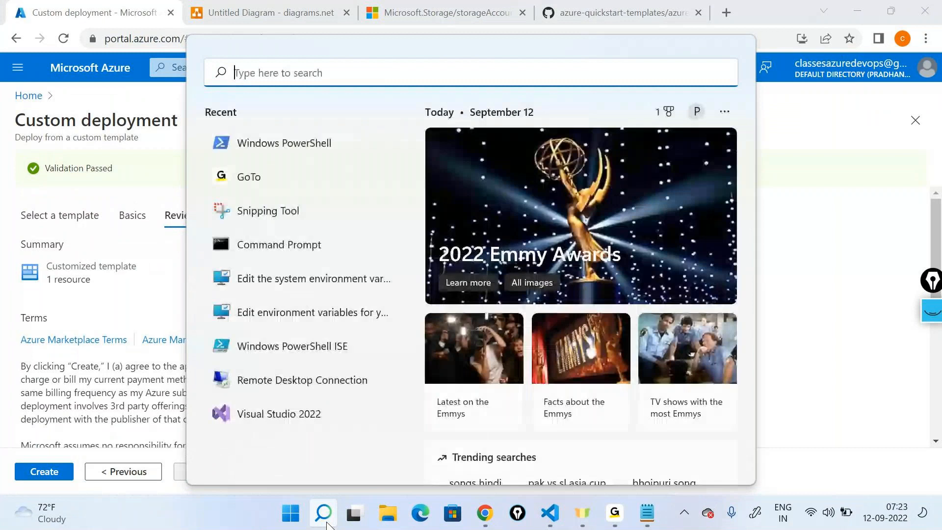
type("po")
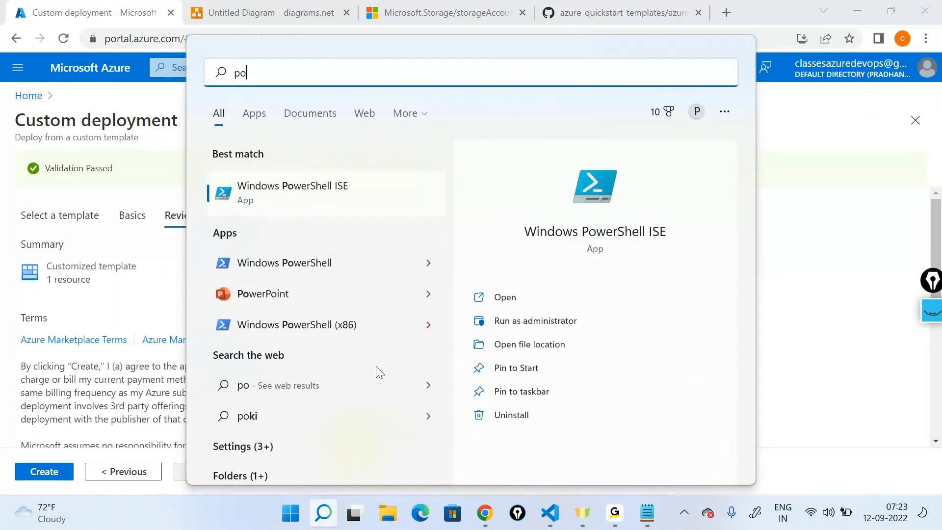
left_click(497, 300)
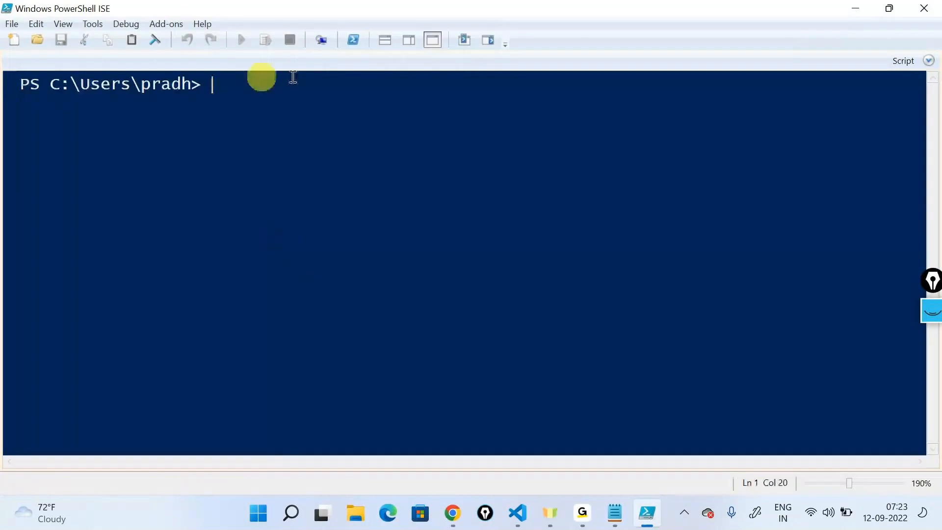
left_click(385, 40)
left_click(432, 39)
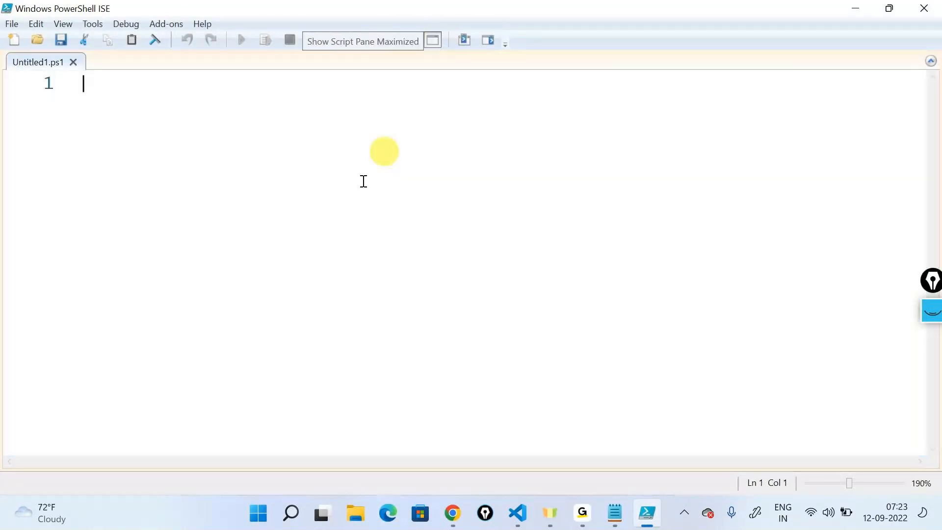
- Start a New-AzStorageAccount command in the script with -ResourceGroupName set to arm-storage-rg
key("ctrl+alt+g")
left_click(219, 109)
type("Ne")
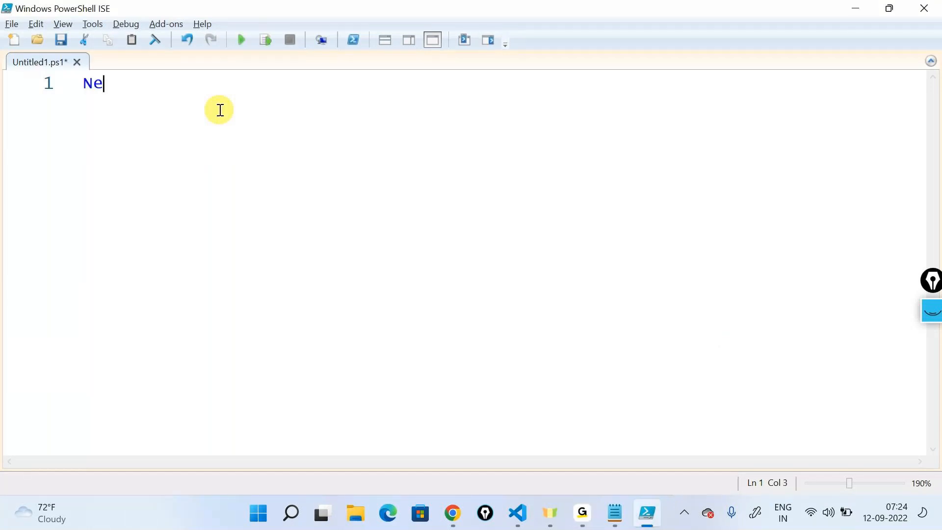
type("w-AzStorageAccoun")
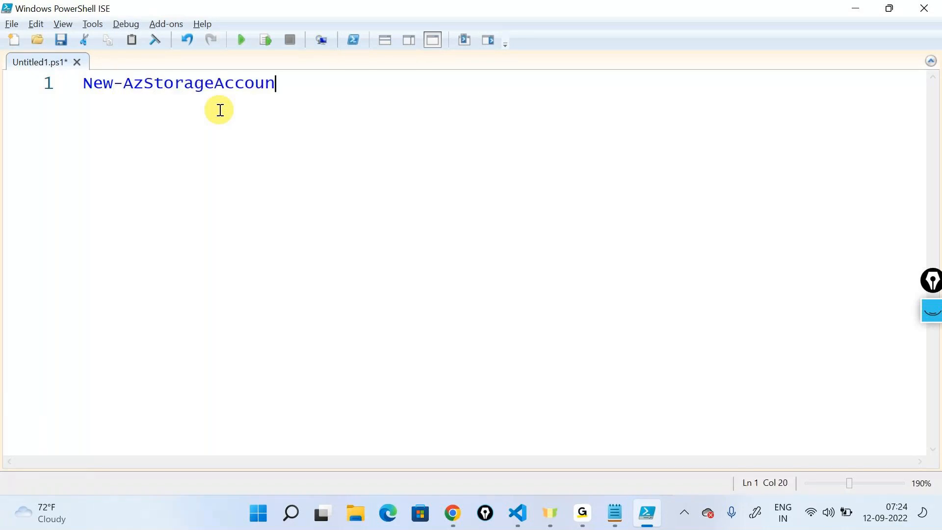
type("t -")
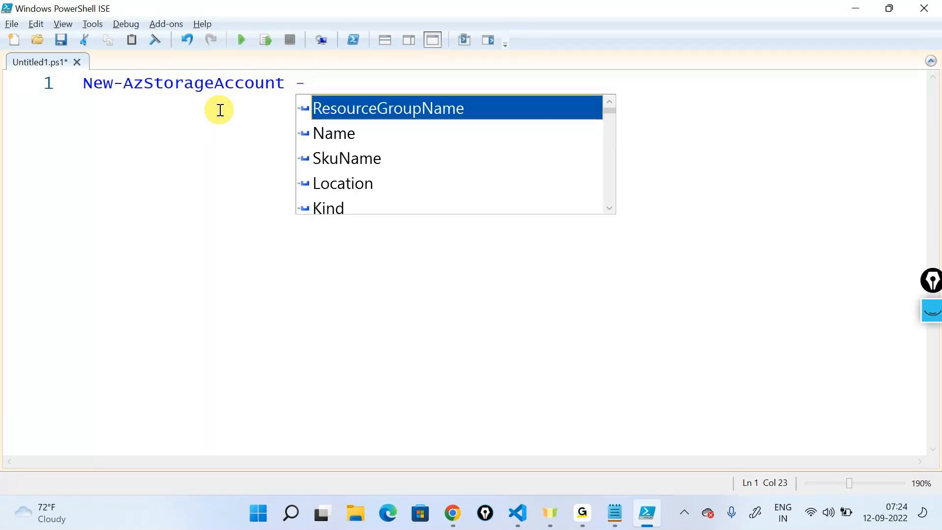
key("Tab")
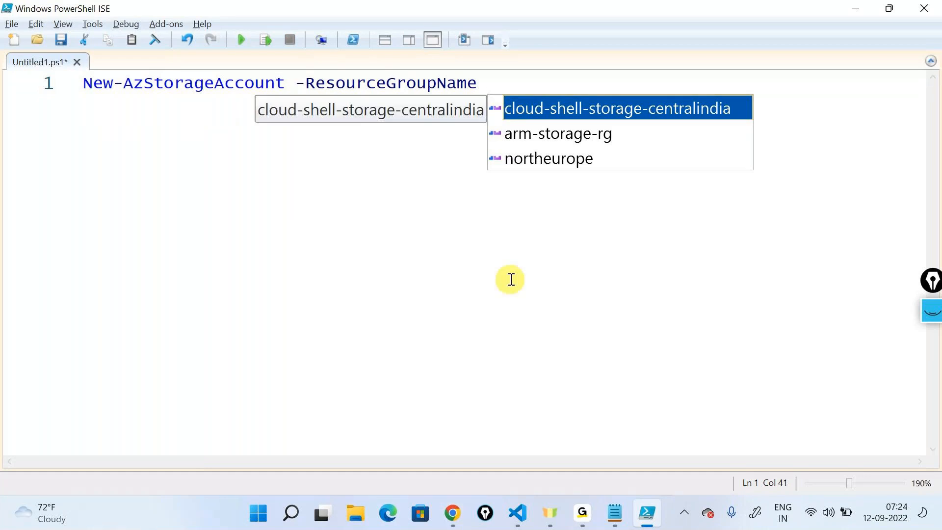
key("Down")
key("Tab")
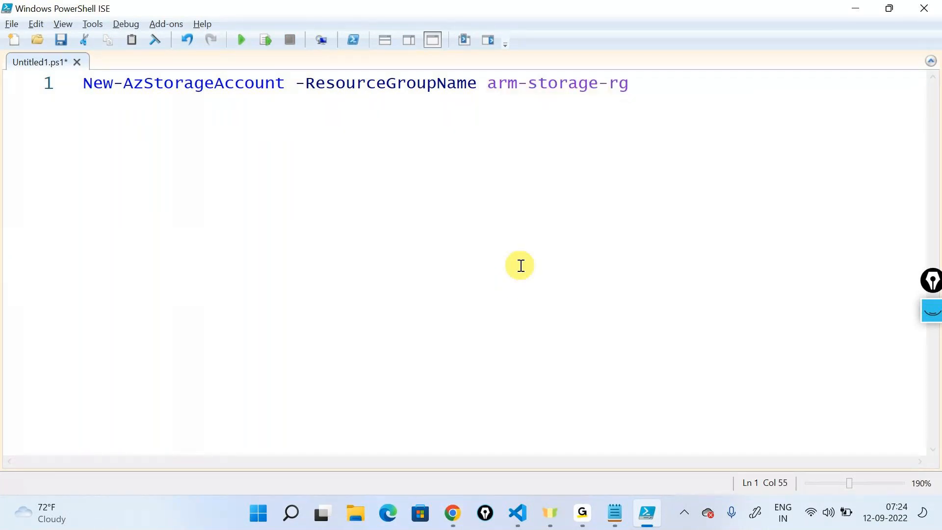
- Add -Name to the command with the value demoarmstorbcd001use2, copied from the storage account's page in the Azure portal
type("-")
key("Tab")
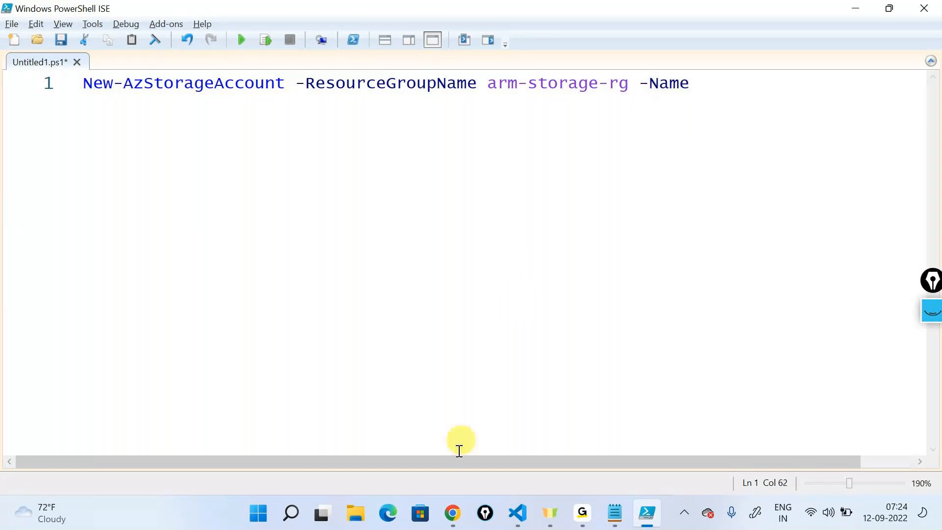
left_click(452, 514)
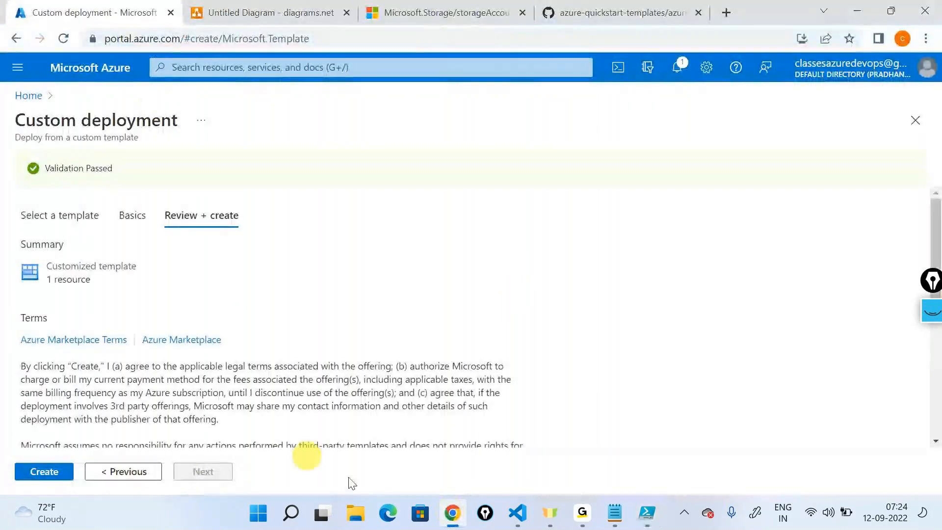
left_click(519, 515)
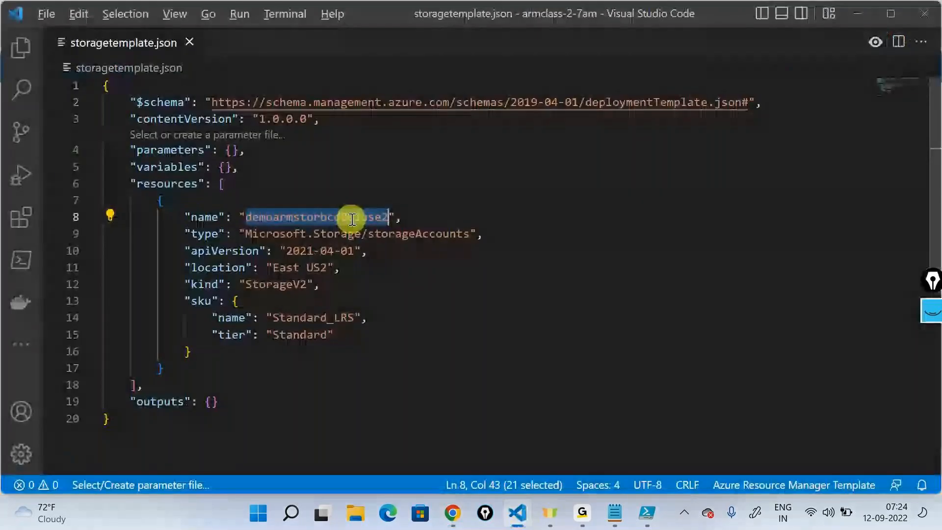
key("alt+Tab")
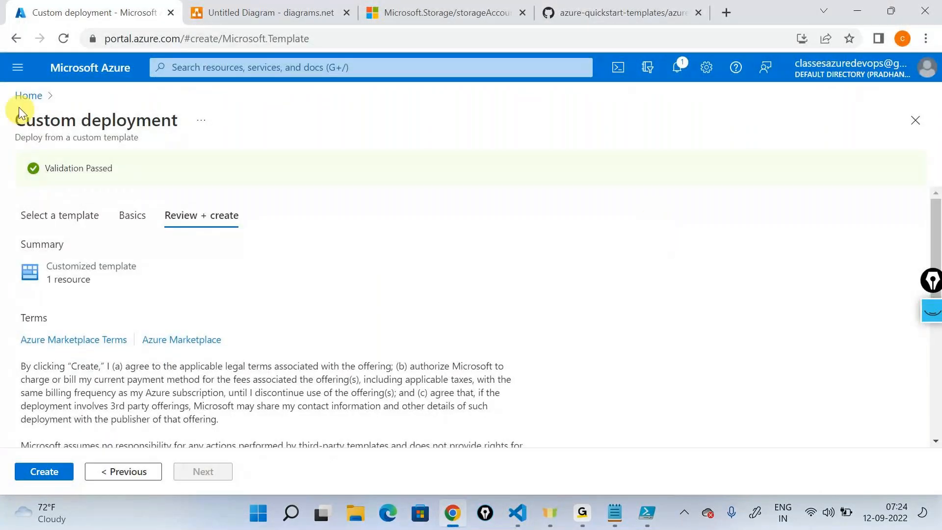
left_click(27, 96)
left_click(334, 172)
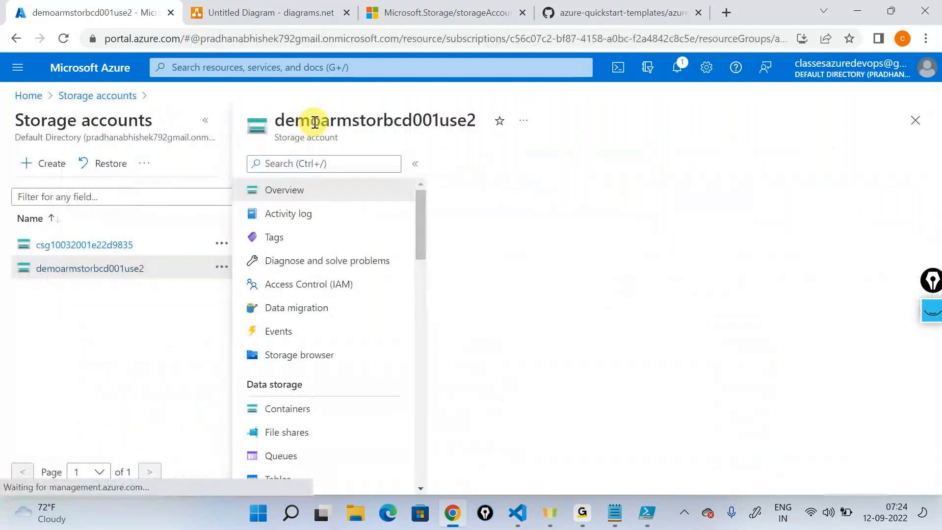
double_click(314, 122)
key("alt+Tab")
left_click(613, 187)
type("demoarmstorbcd001use2")
- Add the -SkuName parameter with the value Standard_LRS to the storage account command
type("-")
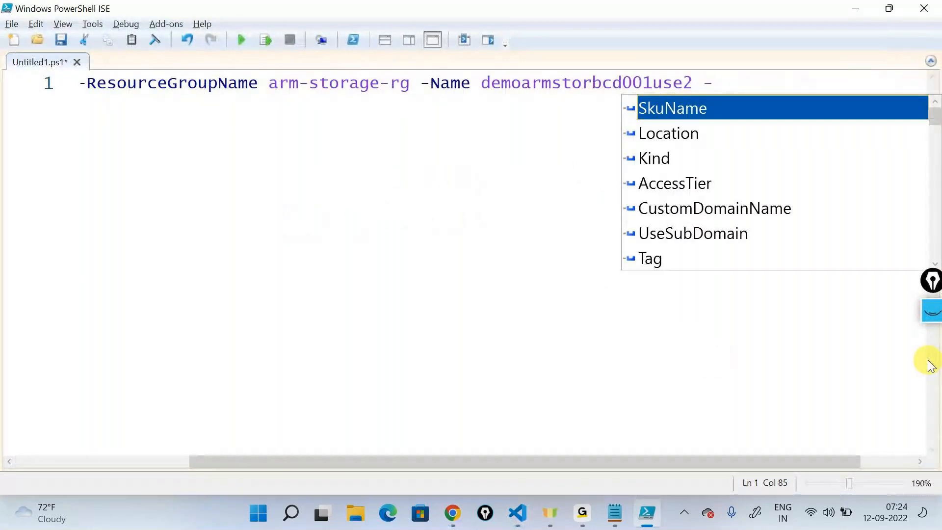
key("Tab")
key("Down")
key("Down")
key("Down")
key("Down")
key("Tab")
- Finish the command with -Location "East US2" and review the whole line from its beginning
type("-")
key("Tab")
type("\"East US2\" -")
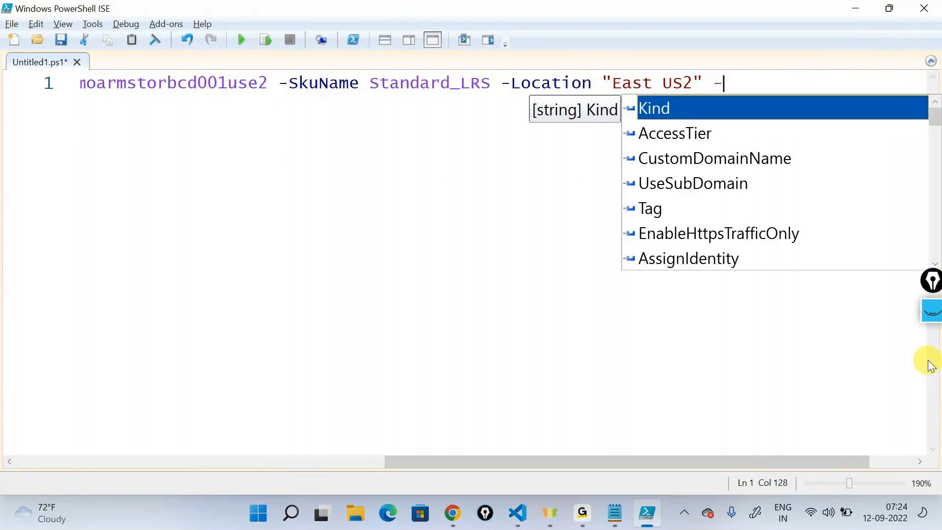
key("Down")
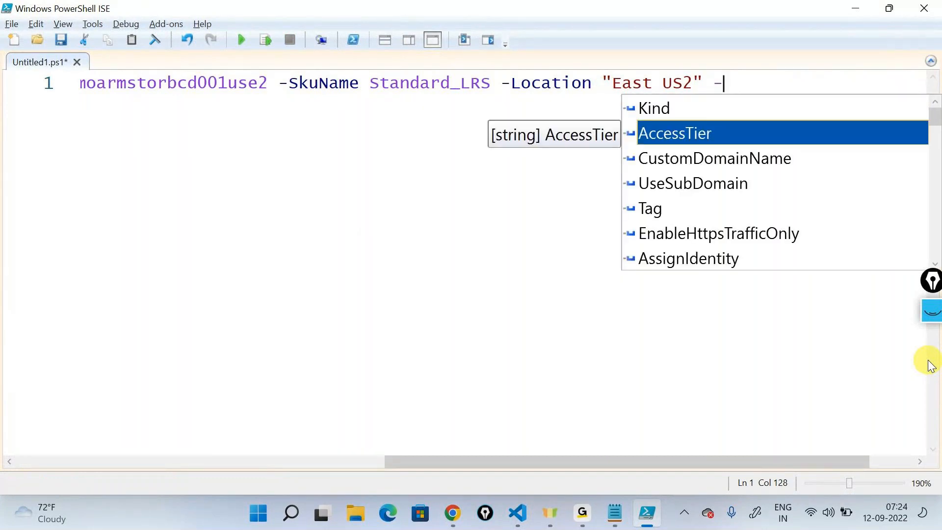
key("BackSpace")
key("BackSpace")
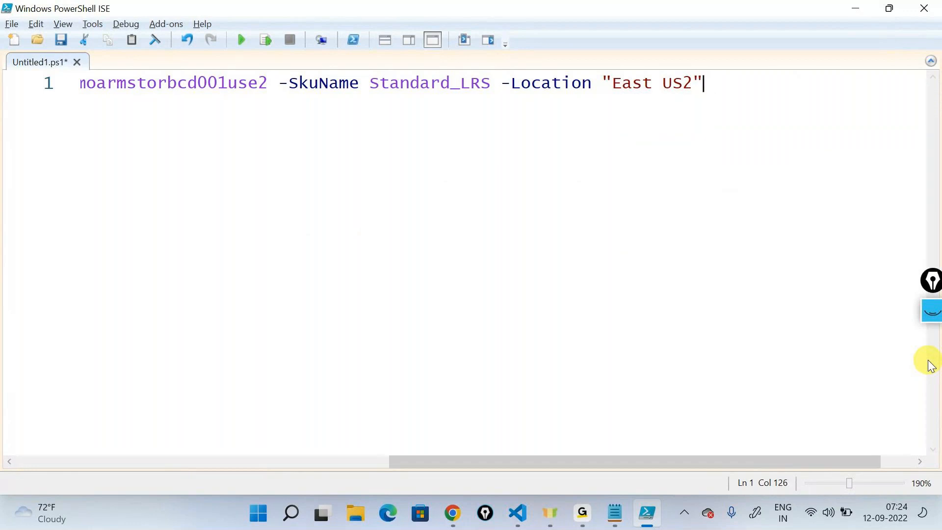
left_click_drag(660, 460, 600, 460)
left_click_drag(822, 100, 29, 93)
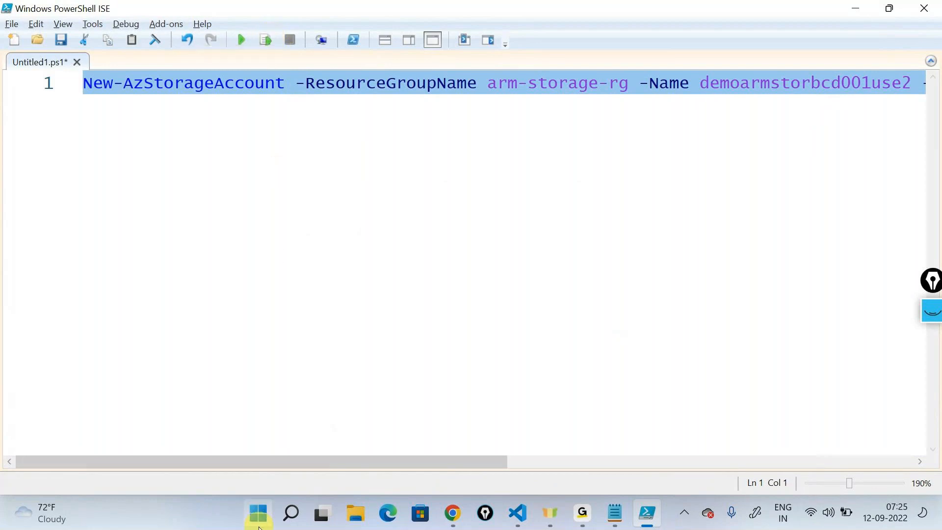
left_click(232, 348)
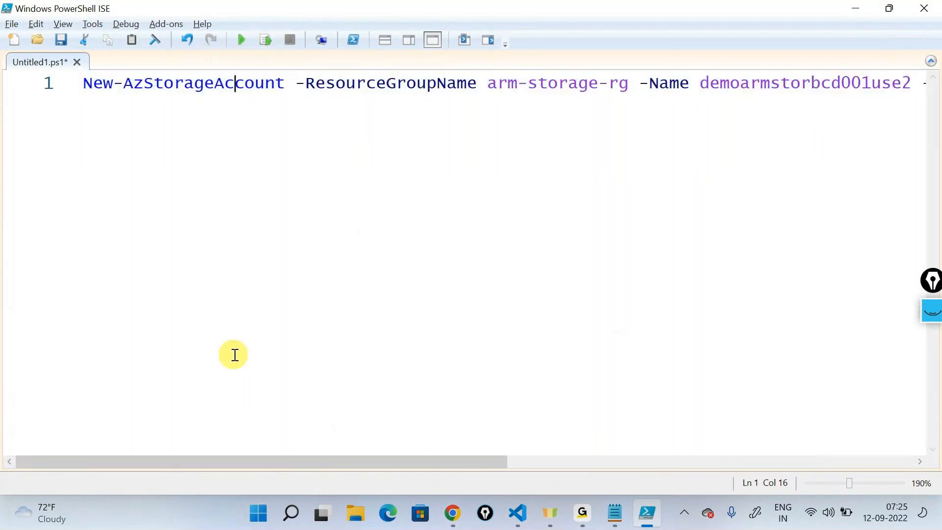
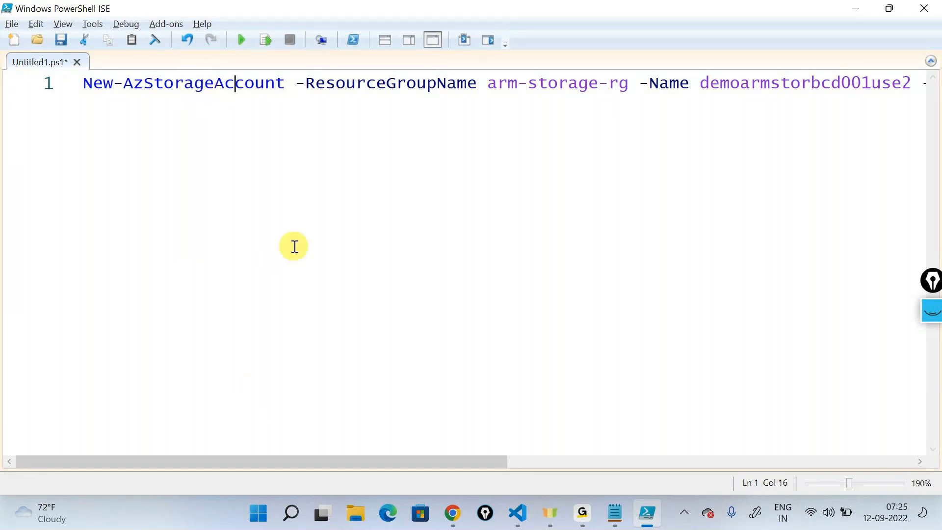
- Run the New-AzStorageAccount command and examine the console output for the storage account name
left_click(267, 40)
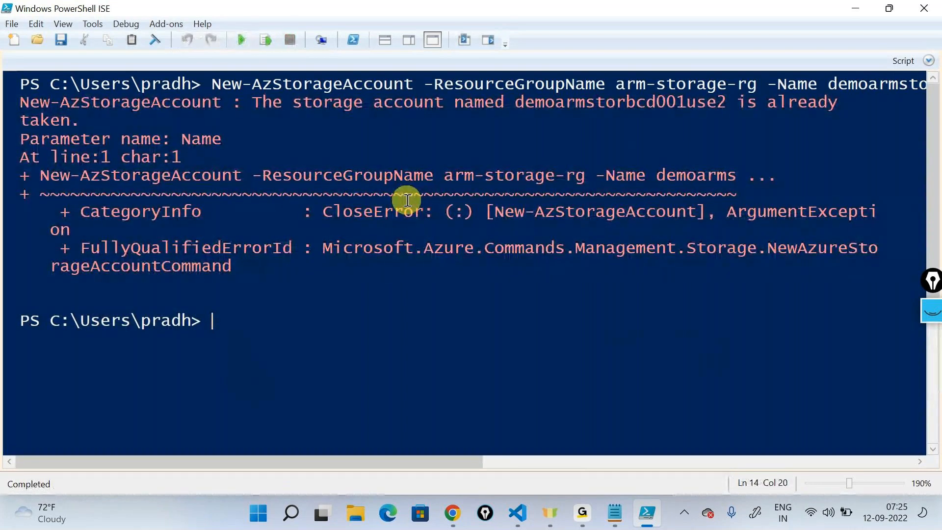
left_click(407, 100)
left_click(583, 100)
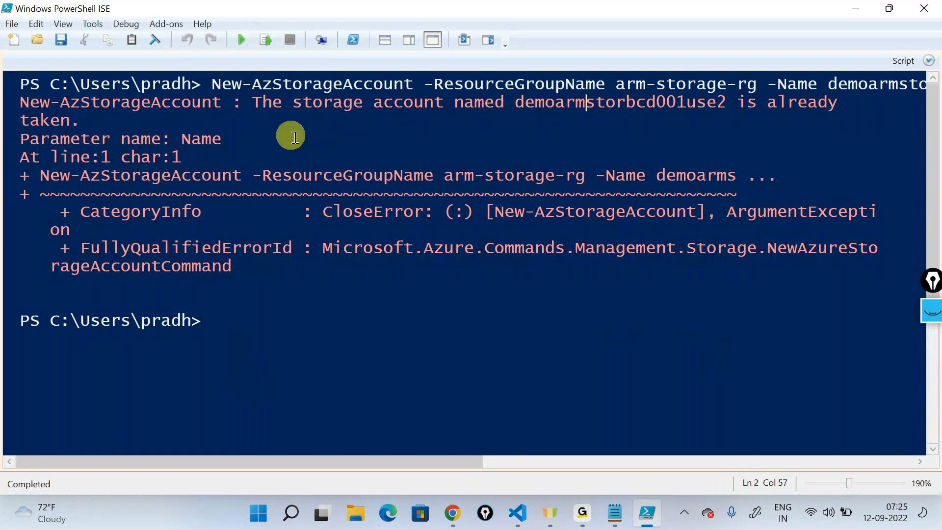
- Review the full command in the script pane, then place the script above the console and enlarge it to about half the height
left_click(385, 40)
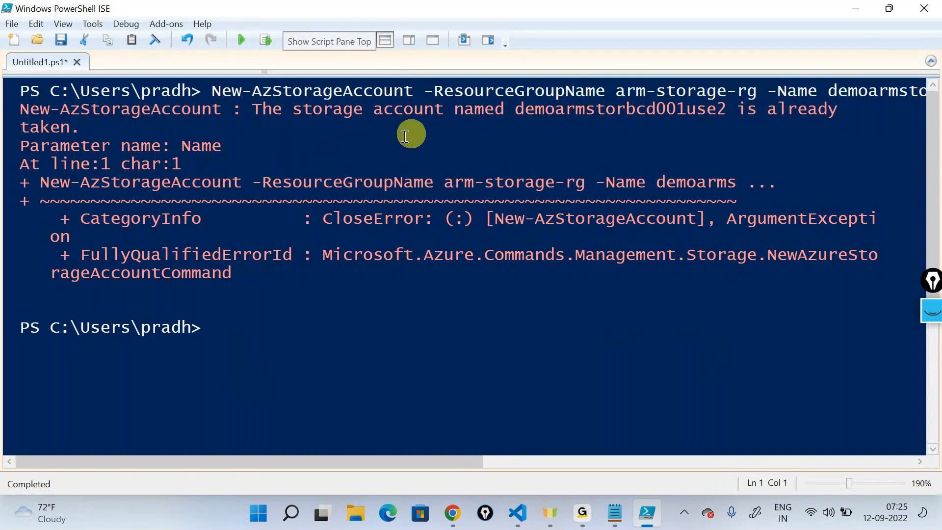
left_click(432, 39)
left_click(271, 97)
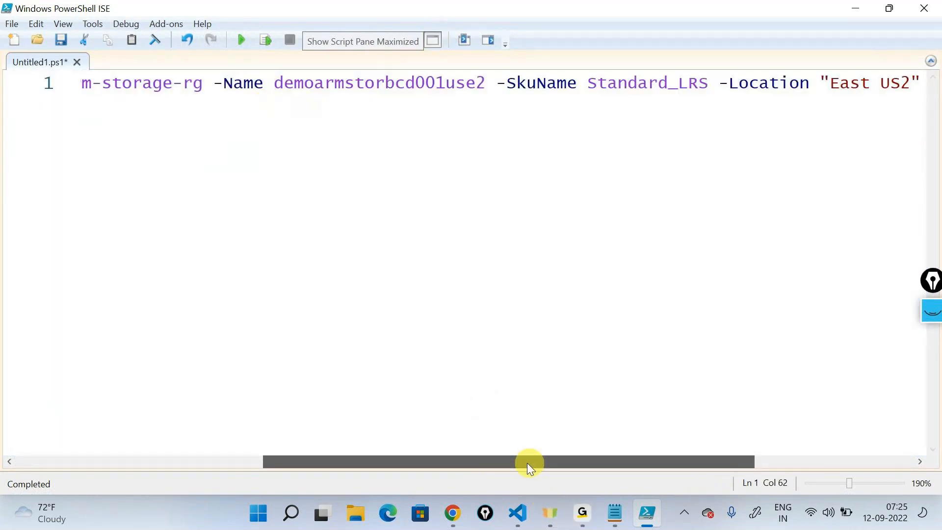
left_click_drag(527, 463, 245, 456)
left_click(517, 278)
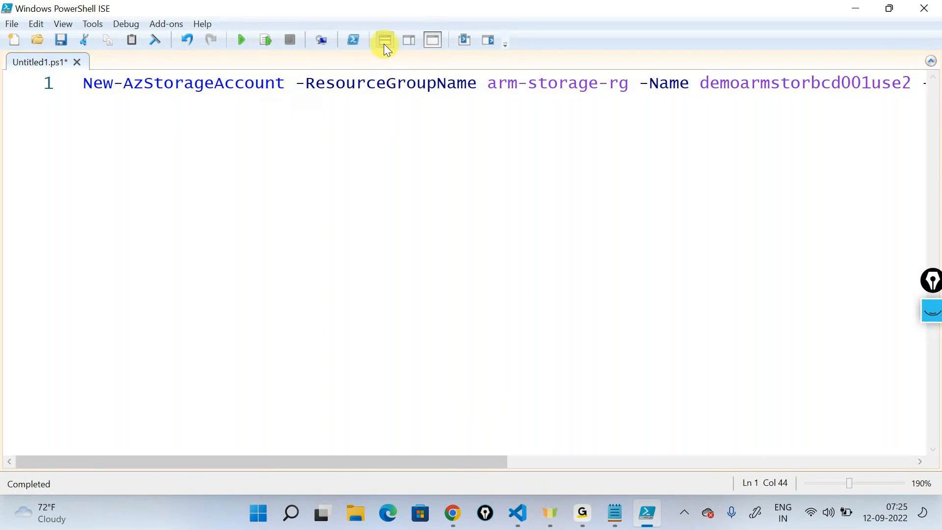
left_click(385, 43)
left_click_drag(433, 74, 435, 241)
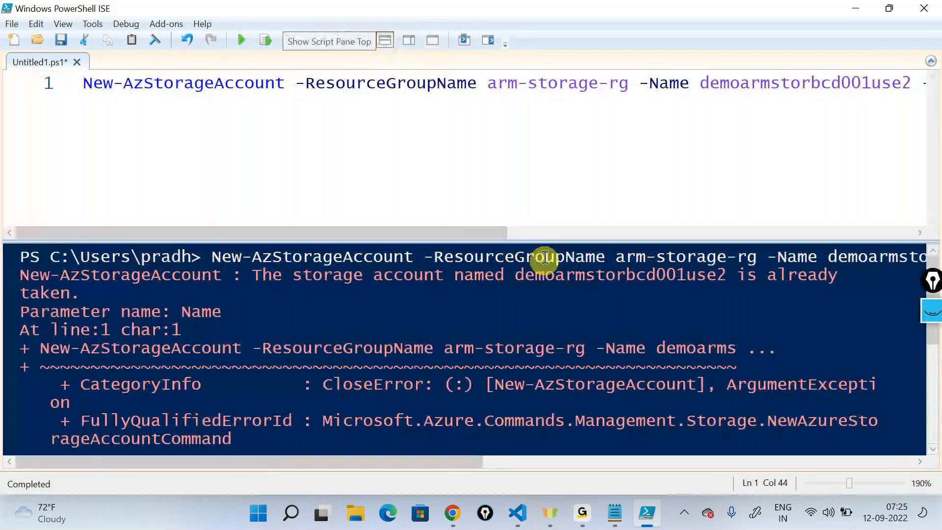
- Insert three blank lines above the New-AzStorageAccount command in the script
left_click(90, 82)
key("Return")
key("Return")
key("Return")
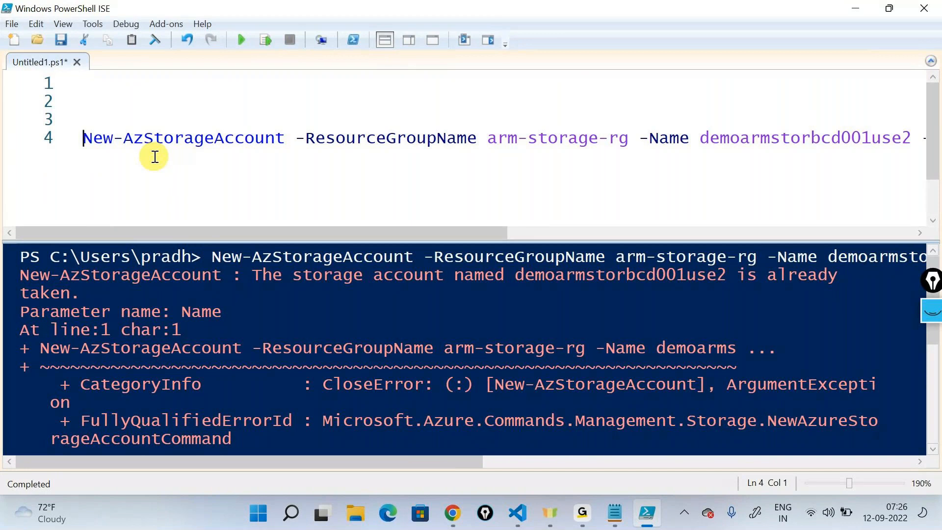
- Switch to the Azure portal and start a custom deployment with your own template in the editor
left_click(849, 3)
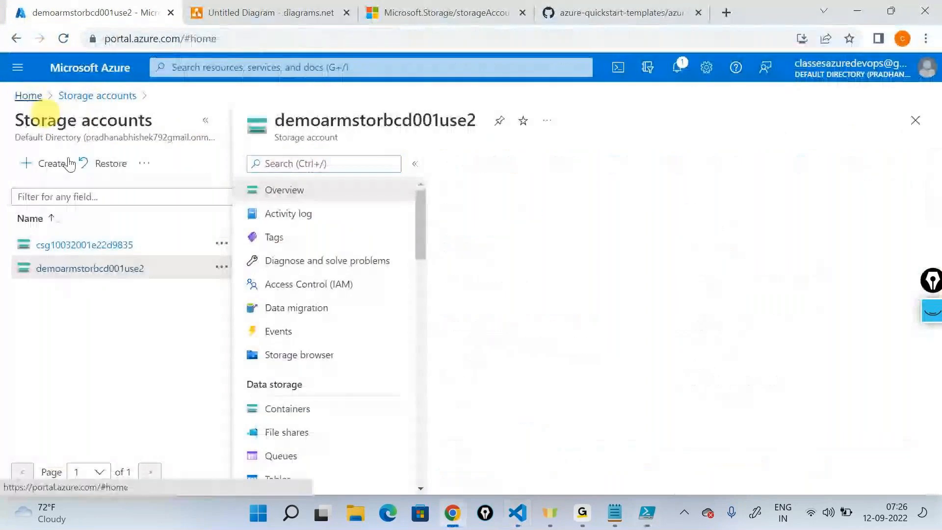
left_click(29, 95)
left_click(270, 167)
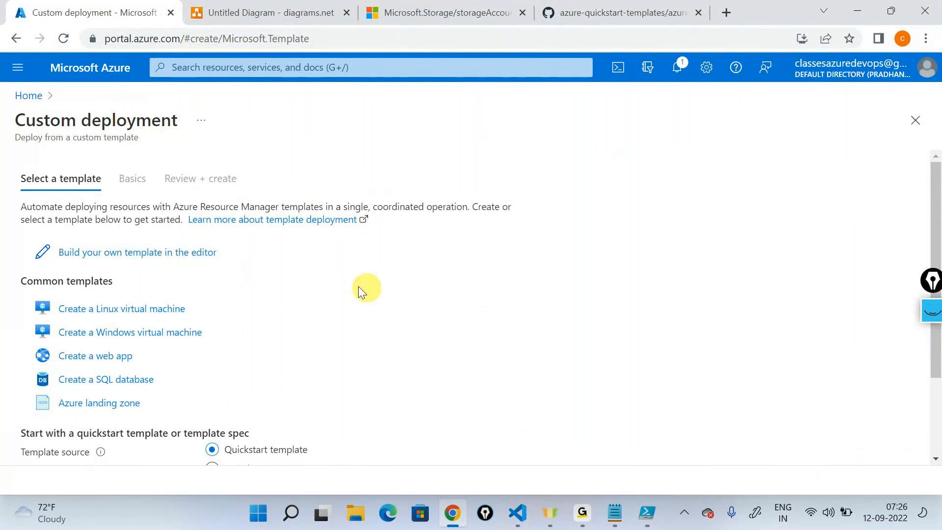
left_click(179, 252)
- Load the storagetemplate file into the template editor and save it
left_click(245, 163)
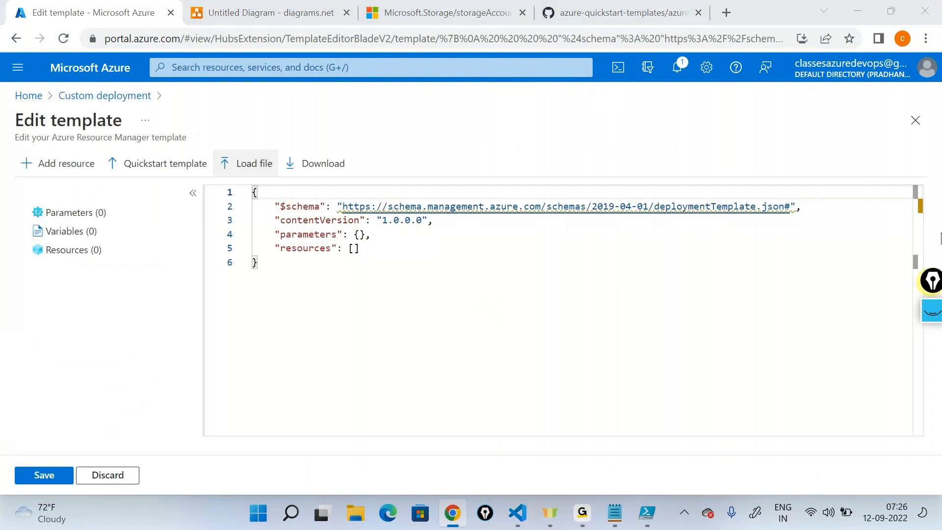
left_click(190, 120)
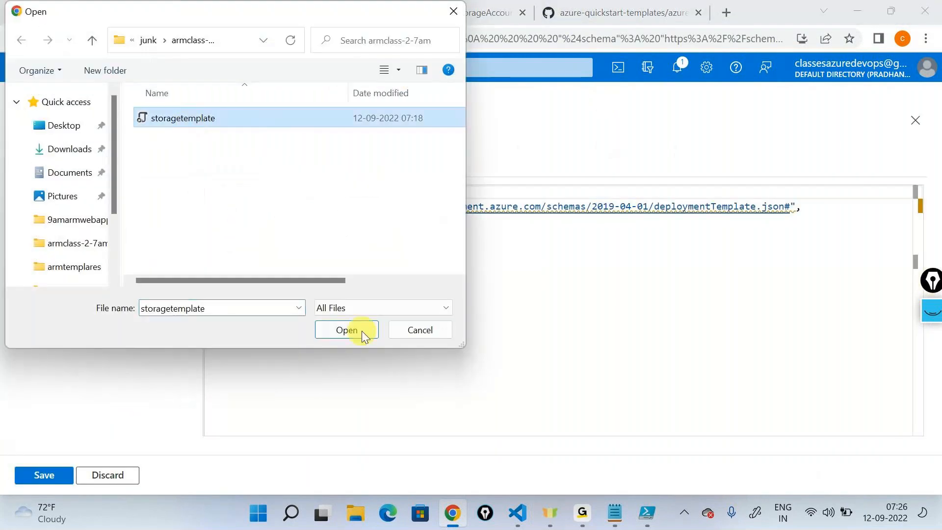
left_click(346, 330)
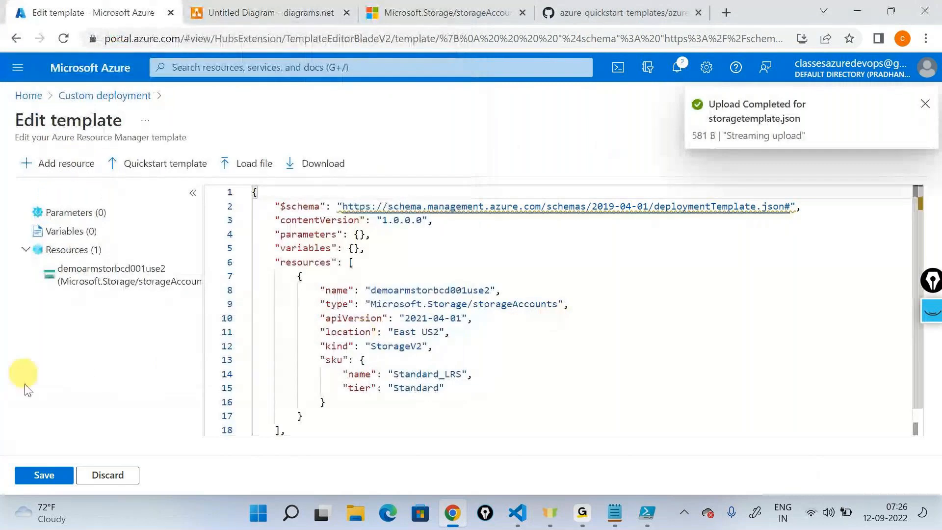
left_click(39, 474)
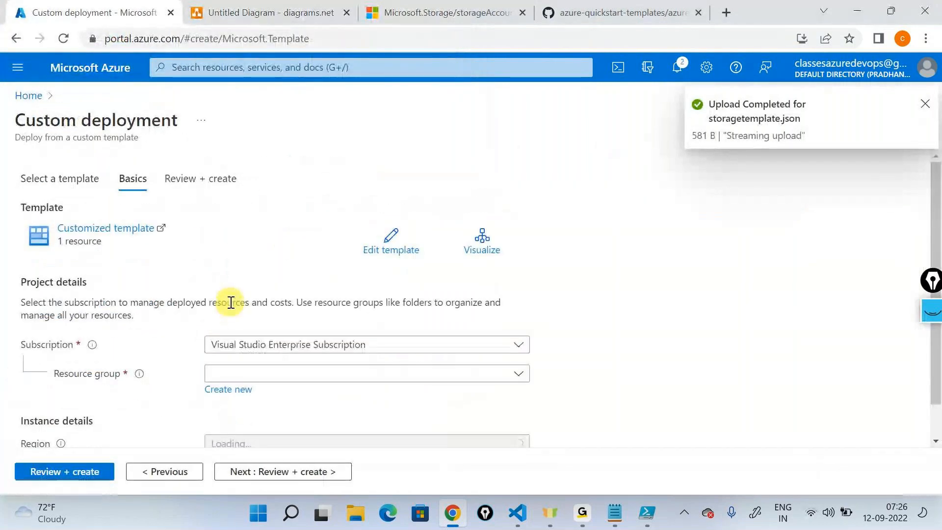
- Choose the arm-storage-rg resource group, validate the deployment, glance back at the PowerShell output, and create the deployment
left_click(306, 335)
left_click(243, 386)
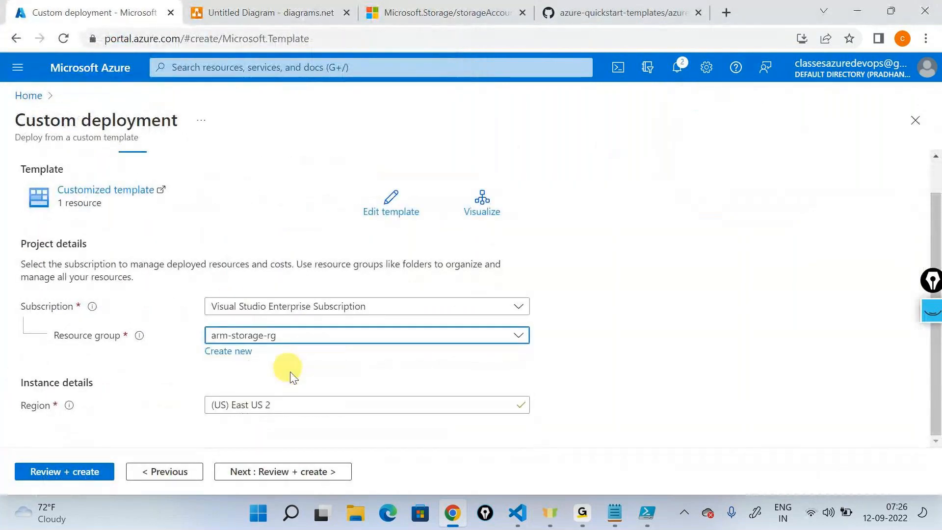
left_click(266, 474)
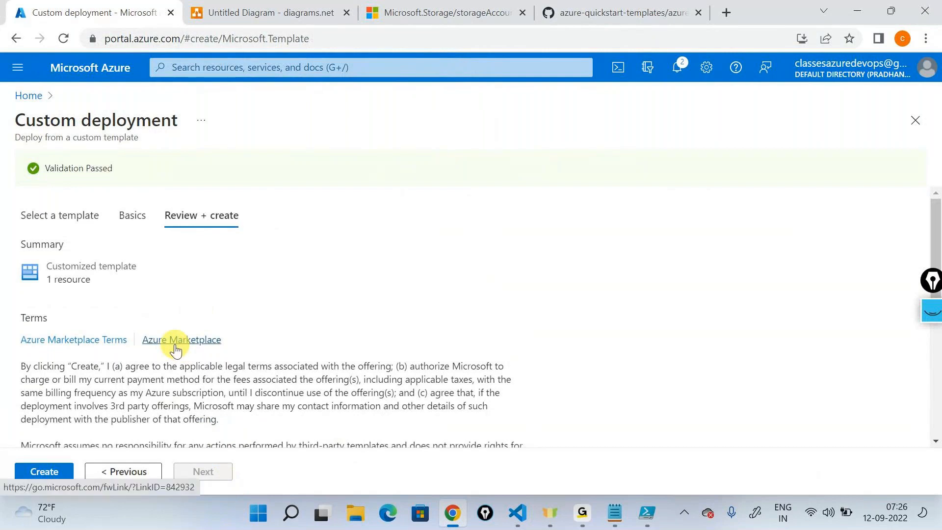
left_click(642, 506)
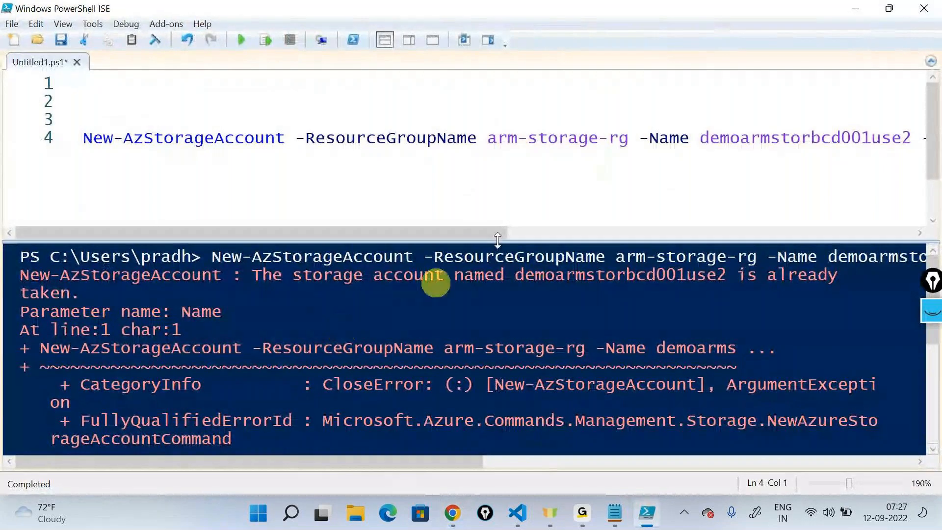
left_click(856, 17)
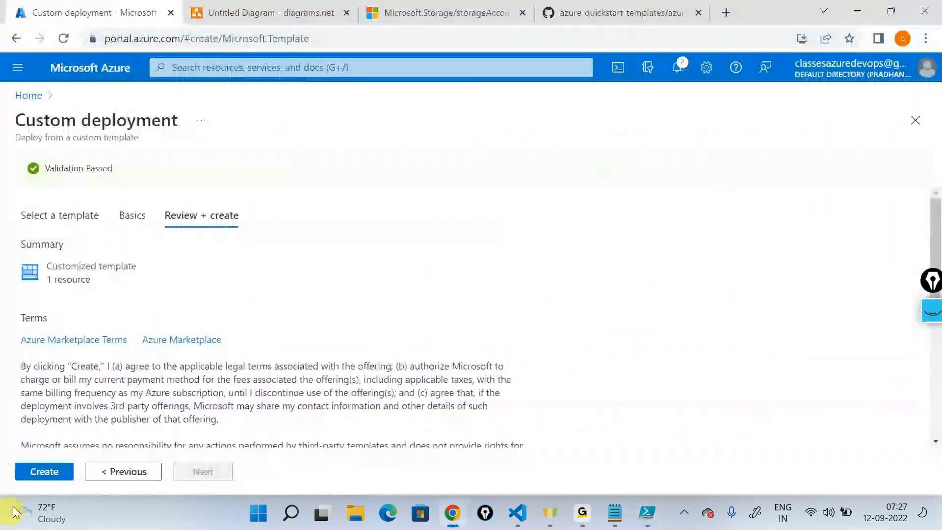
left_click(43, 471)
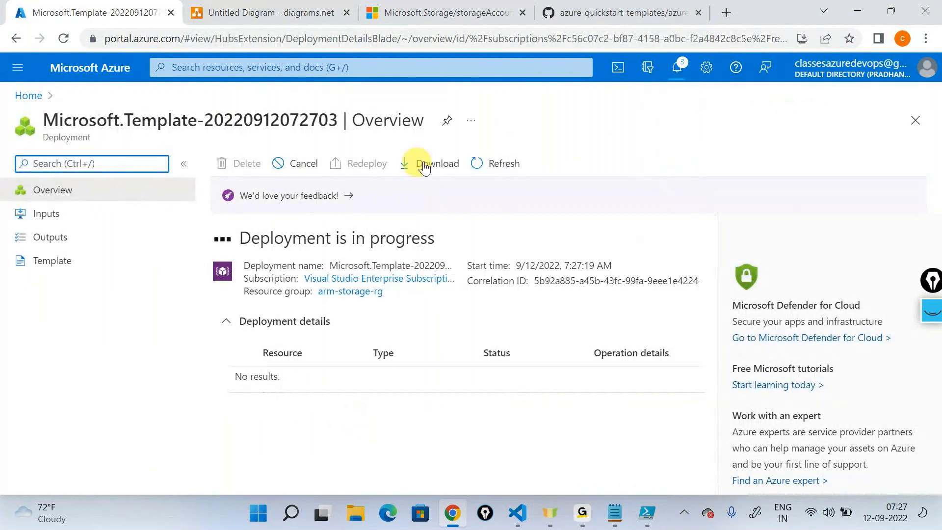
- Refresh the deployment status and open the arm-storage-rg resource group to check its list of resources
left_click(500, 165)
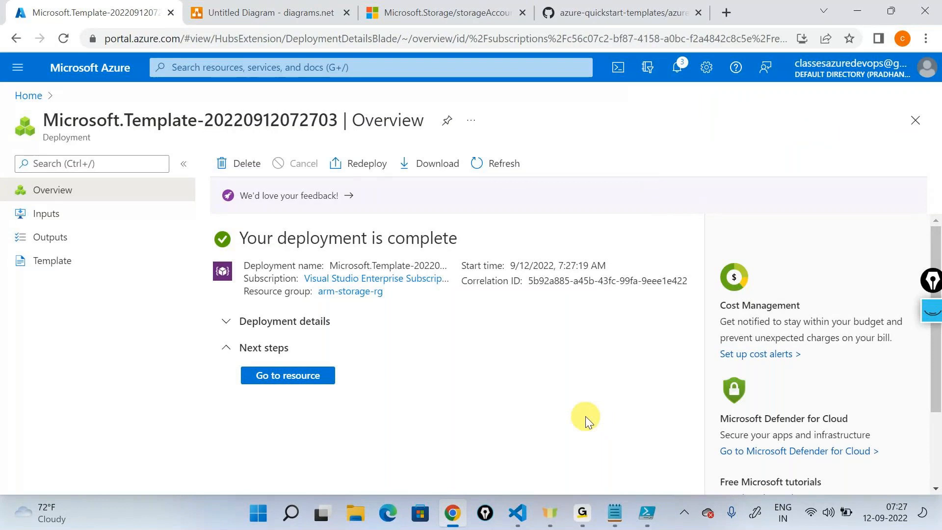
left_click(344, 292)
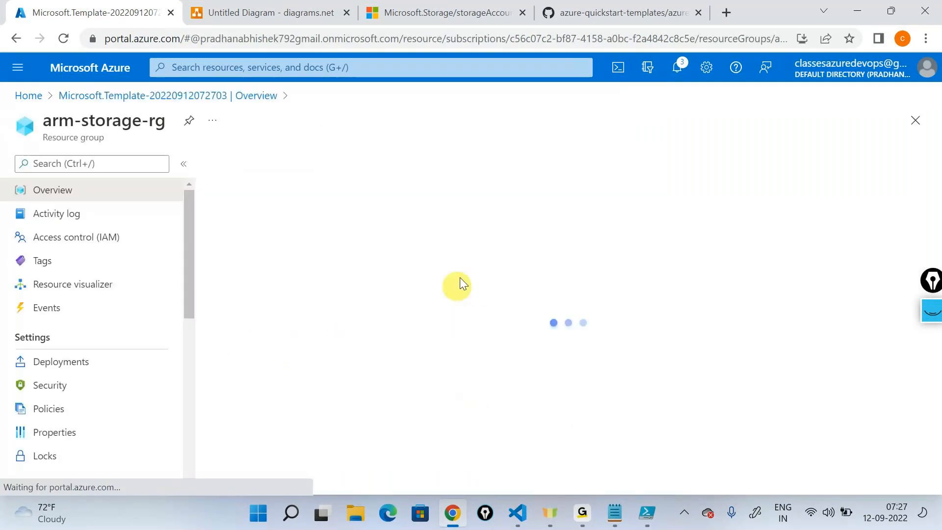
scroll(354, 257, "down", 3)
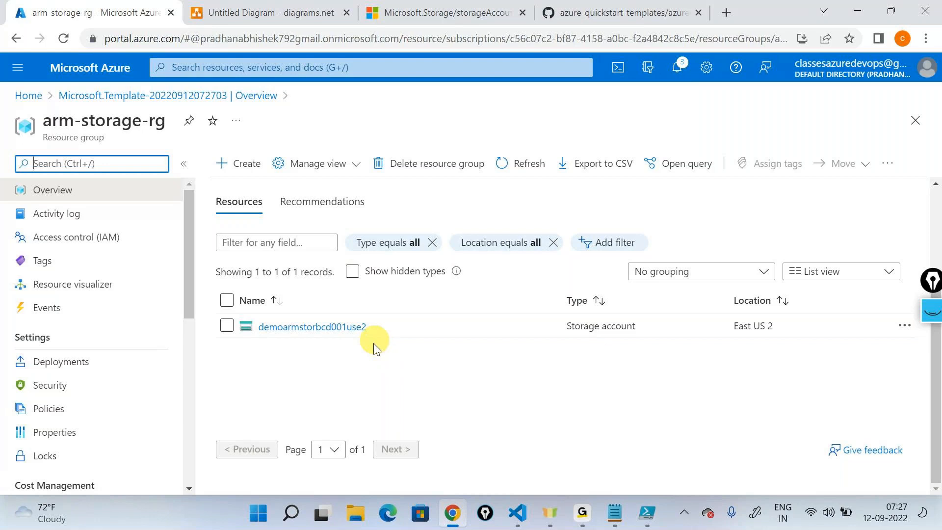
- Add the line "Incremental approach" to the Notepad notes under "Name already exists" and put Notepad away
left_click(614, 512)
type("Incremental")
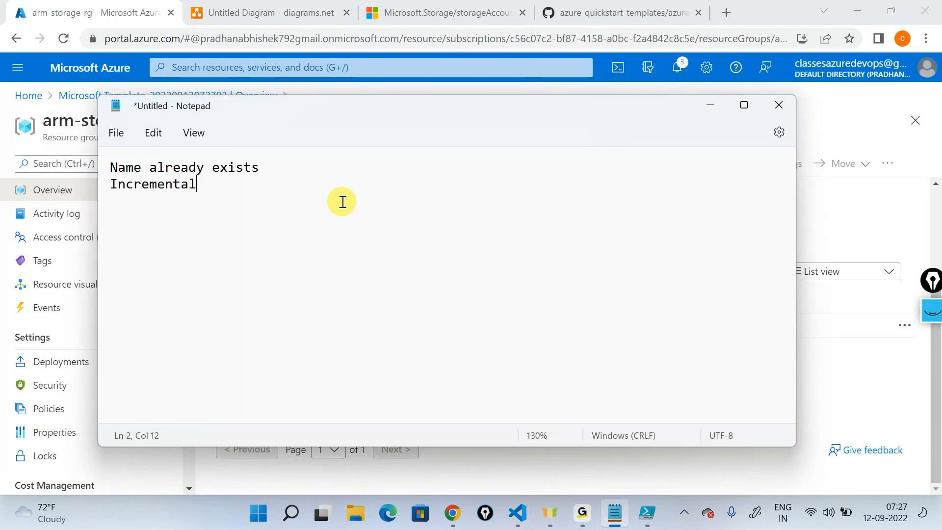
type("approach")
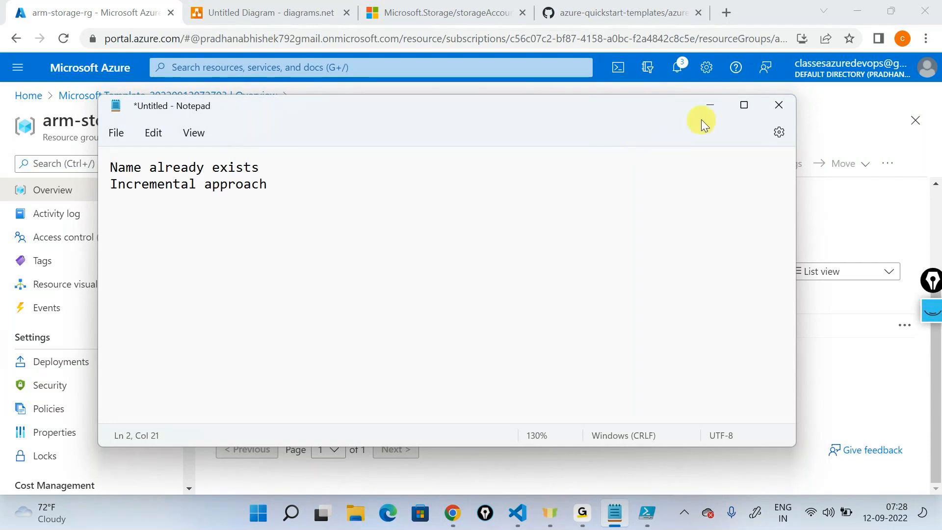
left_click(709, 105)
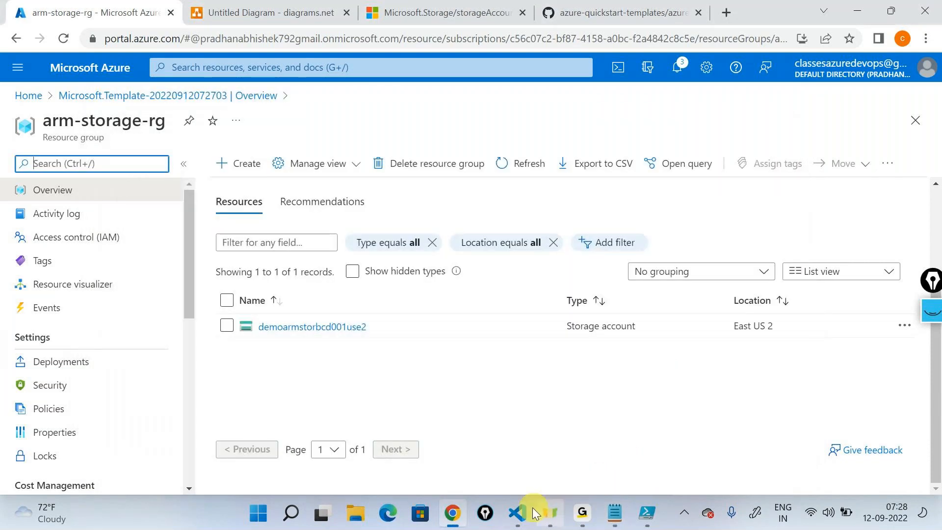
- Switch to storagetemplate.json in Visual Studio Code, handwrite "arm-storge-rg" beside the code with the screen pen, and draw a vertical double-headed divider
left_click(517, 513)
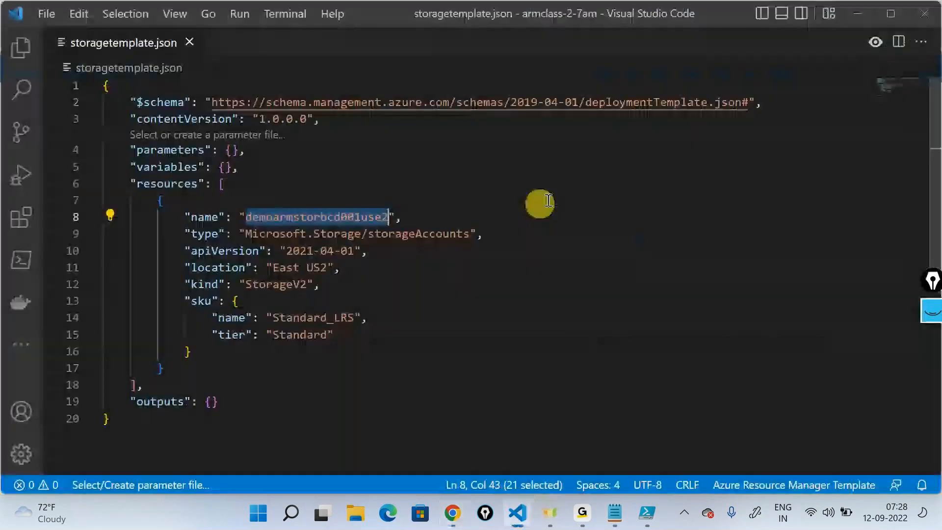
left_click(930, 311)
left_click(931, 354)
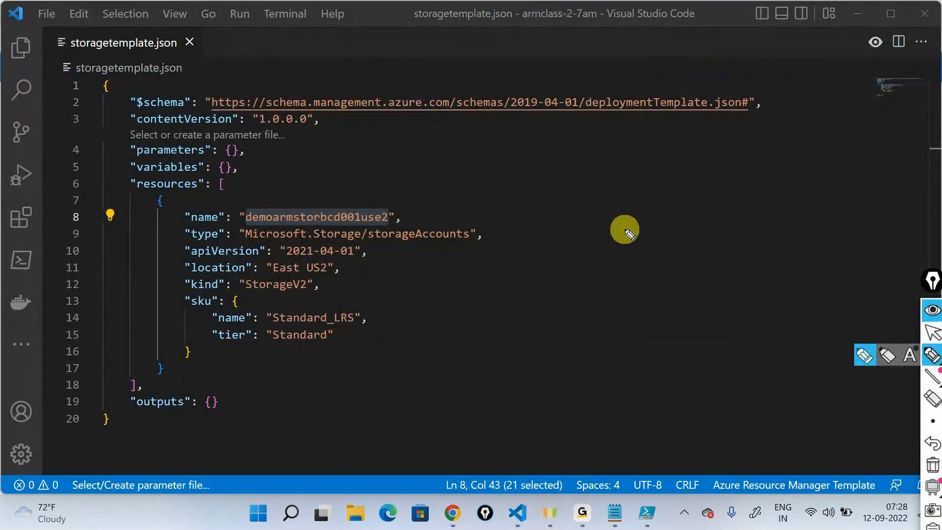
mouse_move(653, 149)
left_mouse_down()
mouse_move(755, 140)
mouse_move(781, 120)
mouse_move(848, 102)
mouse_move(845, 90)
left_mouse_up()
mouse_move(514, 128)
left_mouse_down()
mouse_move(515, 358)
mouse_move(525, 391)
mouse_move(541, 376)
mouse_move(511, 120)
mouse_move(534, 133)
left_mouse_up()
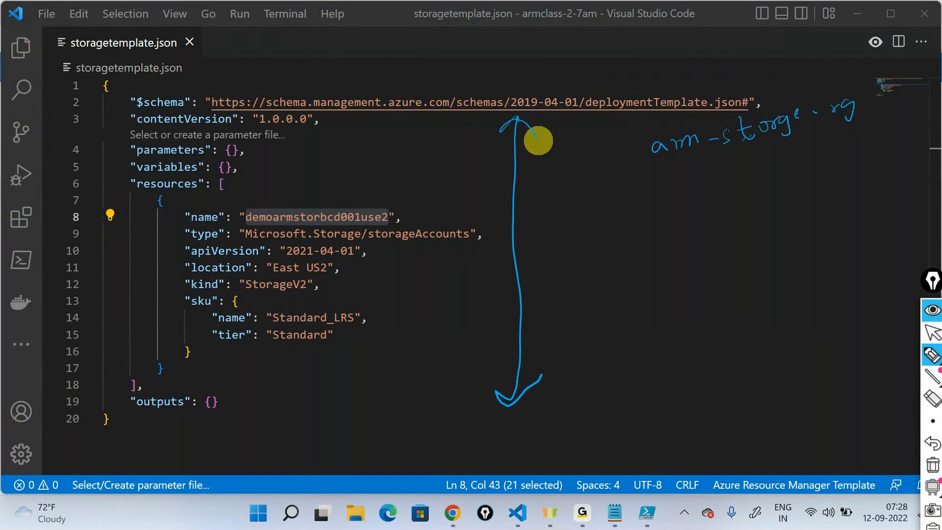
- Draw arrows from the template's resource properties across to the resource group side, tick each of the four properties, and add a long downward arrow
mouse_move(337, 198)
left_mouse_down()
mouse_move(342, 176)
mouse_move(551, 169)
mouse_move(760, 182)
left_mouse_up()
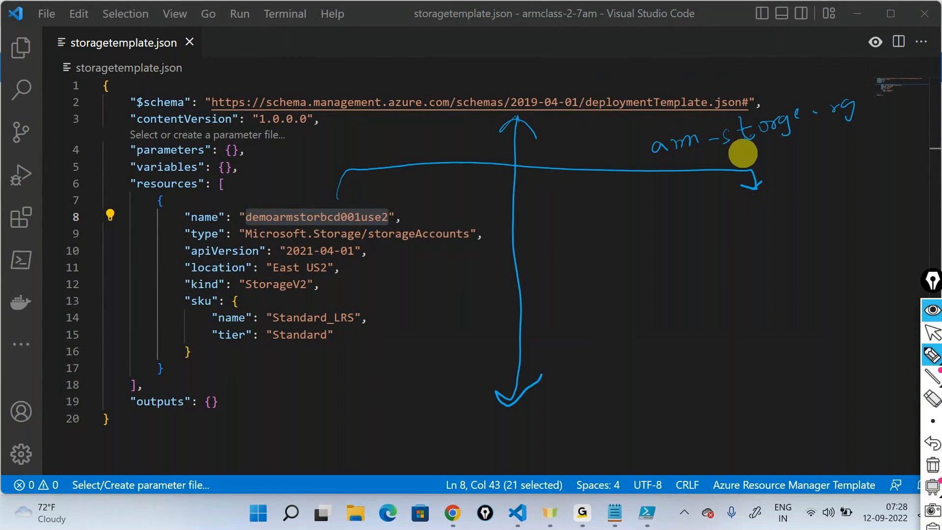
left_click_drag(424, 217, 587, 216)
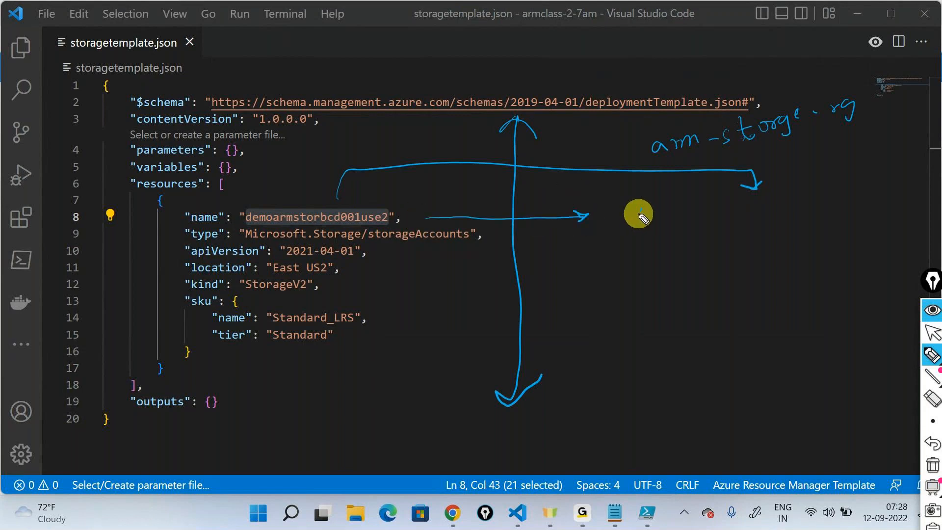
left_click_drag(641, 209, 667, 197)
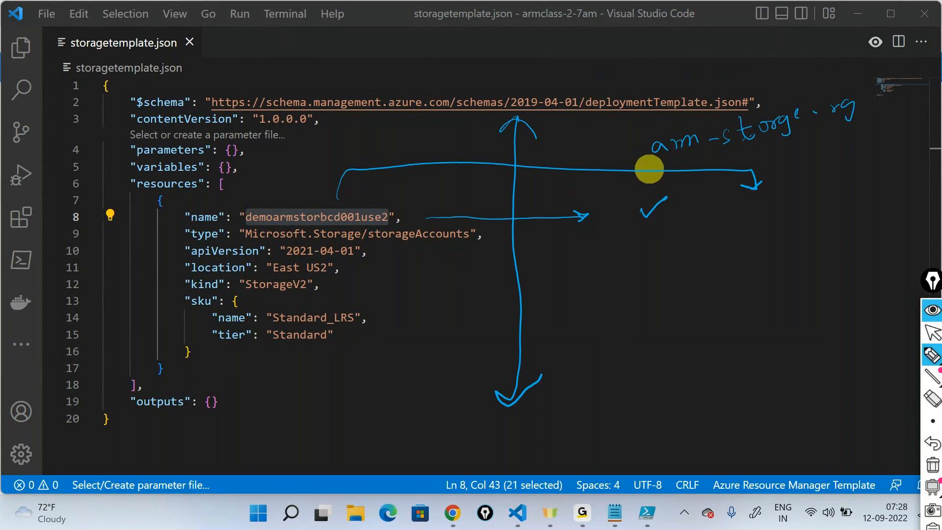
mouse_move(363, 279)
left_mouse_down()
mouse_move(567, 260)
mouse_move(575, 276)
left_mouse_up()
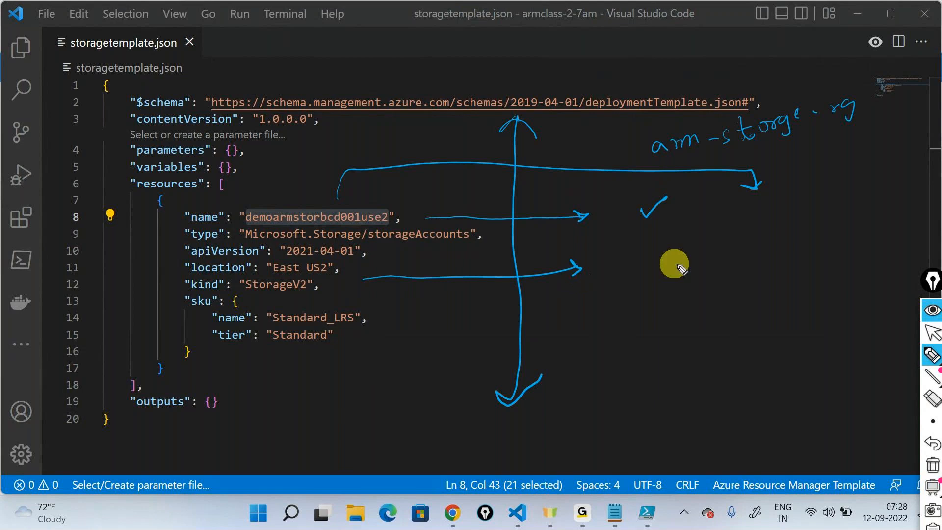
mouse_move(646, 264)
left_mouse_down()
mouse_move(654, 274)
mouse_move(676, 253)
left_mouse_up()
mouse_move(374, 319)
left_mouse_down()
mouse_move(633, 315)
mouse_move(626, 321)
mouse_move(694, 292)
left_mouse_up()
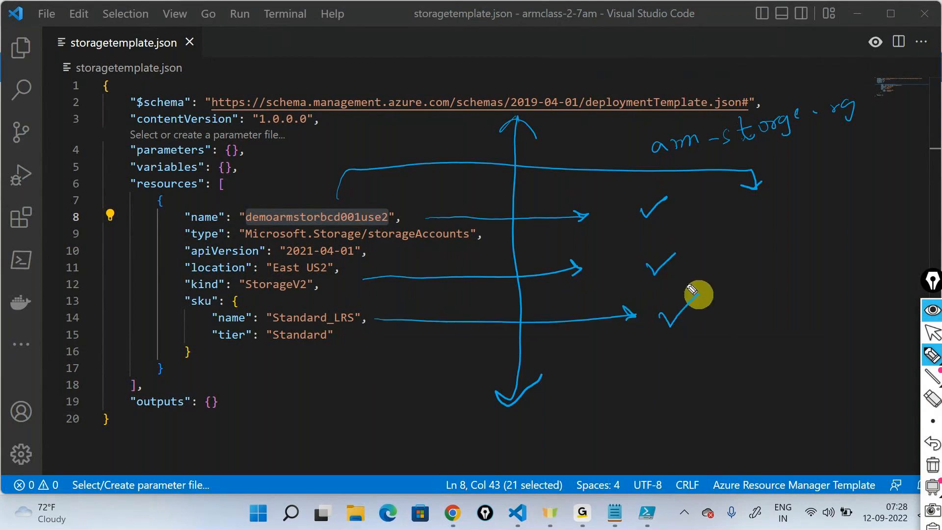
mouse_move(362, 346)
left_mouse_down()
mouse_move(618, 363)
mouse_move(613, 370)
left_mouse_up()
left_click_drag(680, 354, 712, 335)
mouse_move(763, 173)
left_mouse_down()
mouse_move(774, 385)
mouse_move(758, 407)
mouse_move(752, 398)
left_mouse_up()
left_click_drag(778, 422, 783, 398)
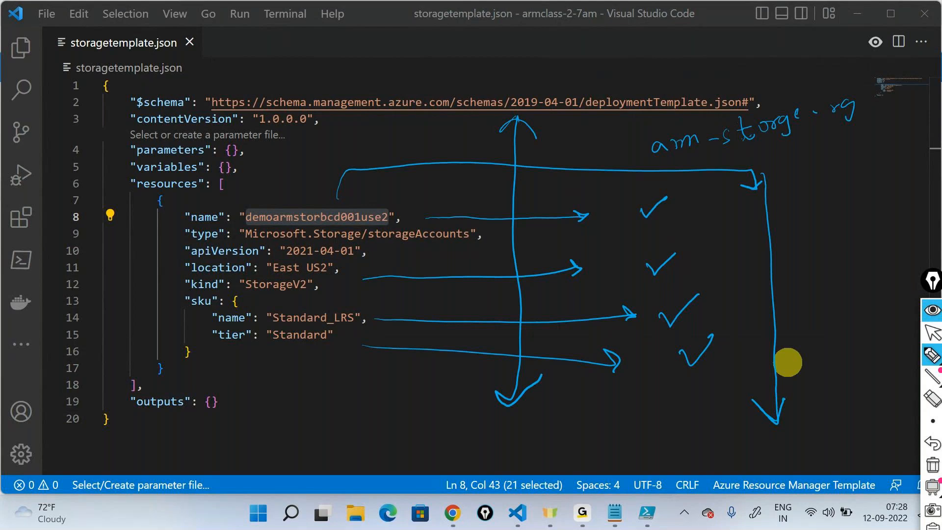
- Frame the template's resources block and the resource group side by hand, and write a circled "OK" beside a bracket
mouse_move(99, 399)
left_mouse_down()
mouse_move(399, 402)
mouse_move(413, 194)
mouse_move(179, 160)
mouse_move(85, 387)
left_mouse_up()
mouse_move(549, 428)
left_mouse_down()
mouse_move(684, 426)
mouse_move(682, 104)
mouse_move(562, 139)
mouse_move(546, 409)
left_mouse_up()
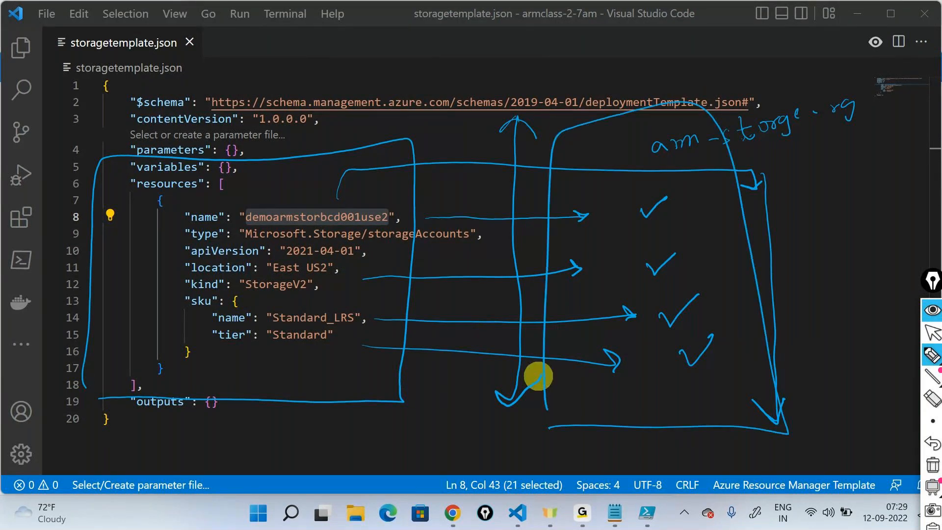
mouse_move(847, 252)
left_mouse_down()
mouse_move(858, 265)
mouse_move(848, 251)
left_mouse_up()
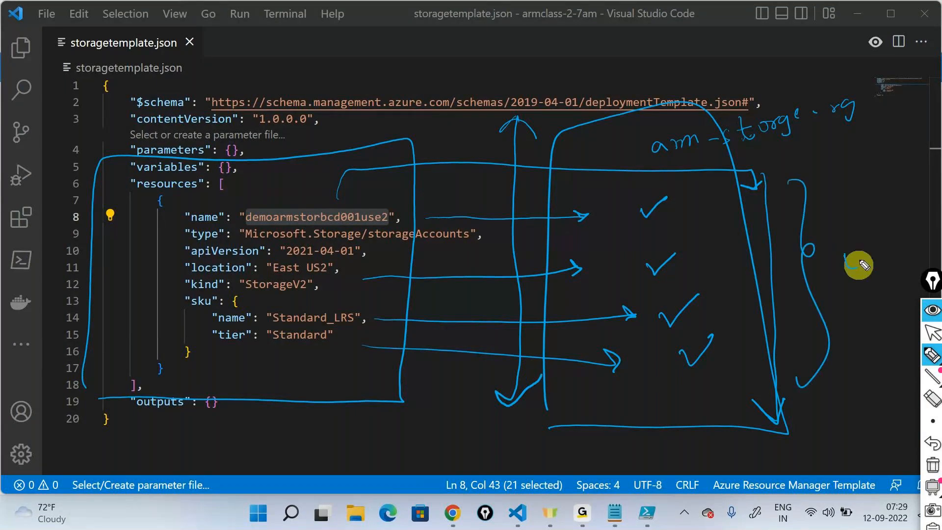
left_click_drag(865, 244, 864, 269)
left_click_drag(878, 245, 884, 268)
mouse_move(872, 225)
left_mouse_down()
mouse_move(826, 261)
mouse_move(847, 228)
left_mouse_up()
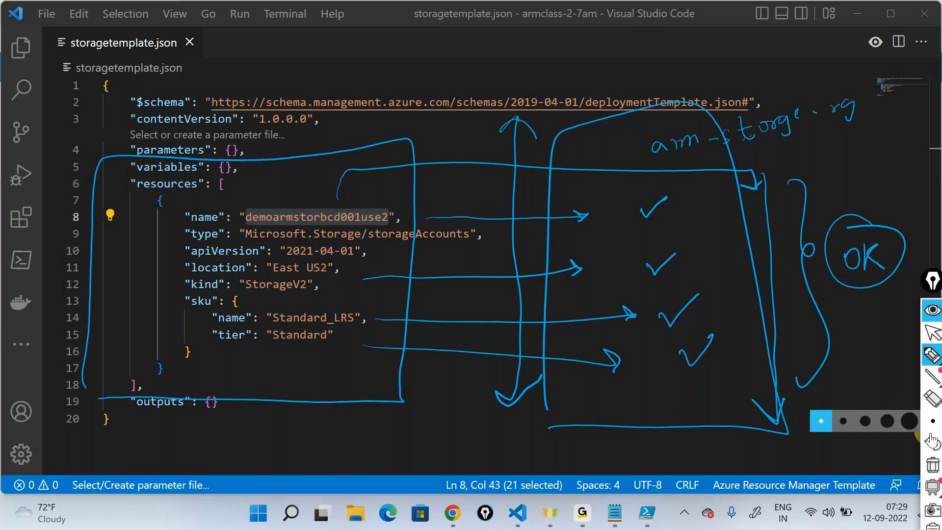
- Clear the pen drawings and change the sku name in storagetemplate.json to Standard_GRS
left_click(931, 332)
double_click(329, 317)
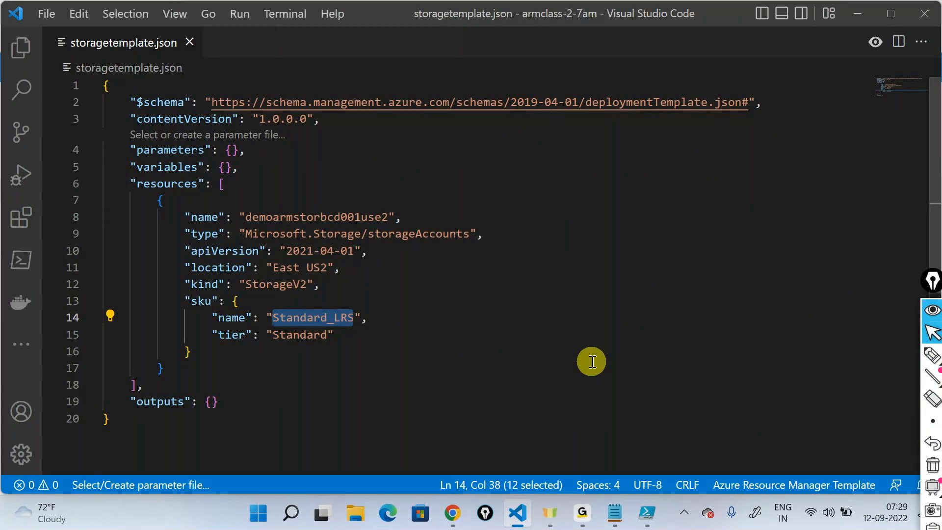
key("BackSpace")
key("ctrl+space")
key("Down")
key("Down")
key("Return")
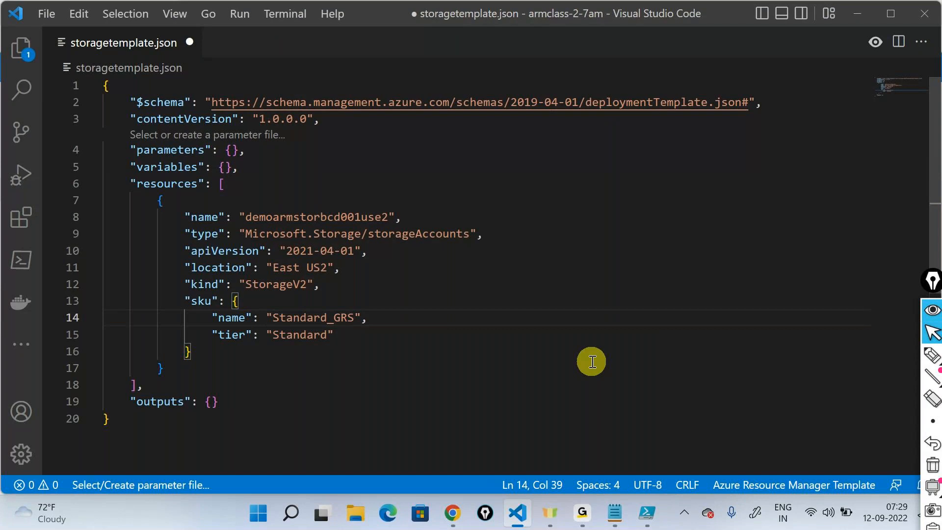
- Switch to the Azure portal in Chrome, start a new custom deployment, and load the storagetemplate file into the template editor
left_click(453, 512)
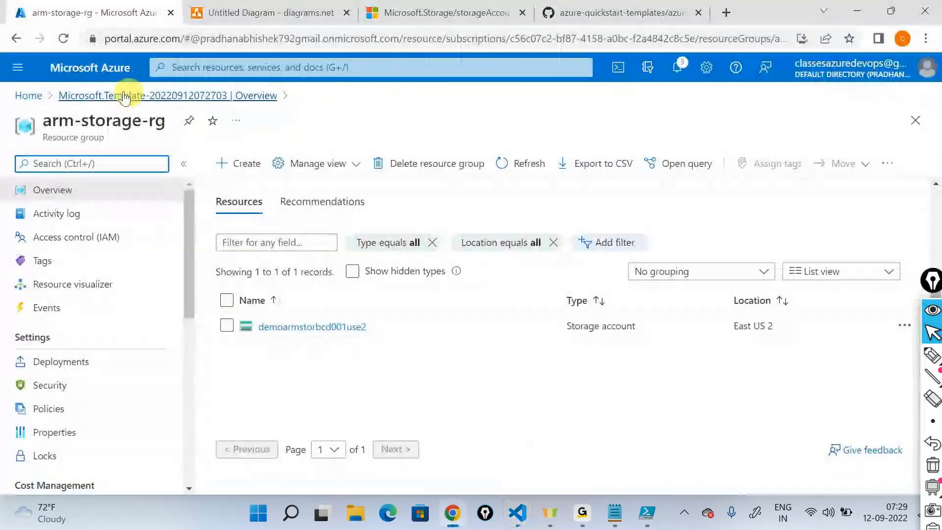
left_click(34, 98)
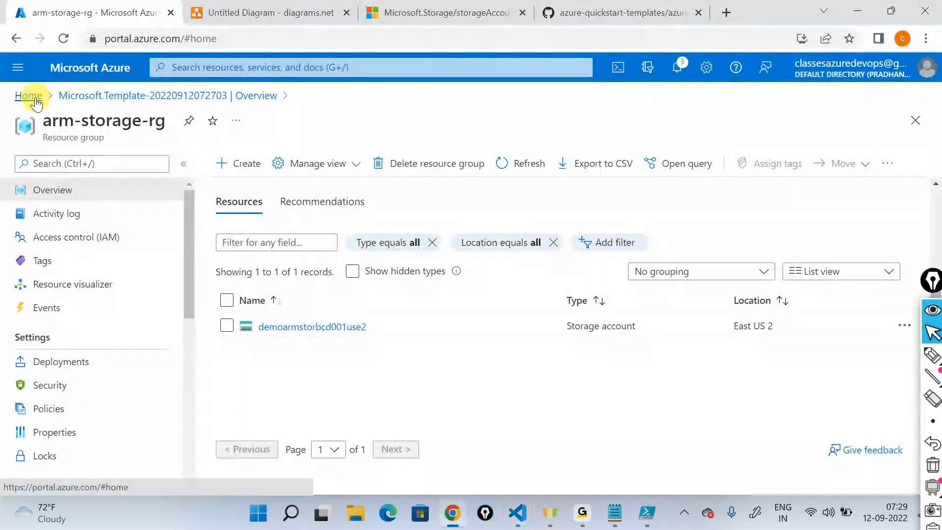
left_click(208, 150)
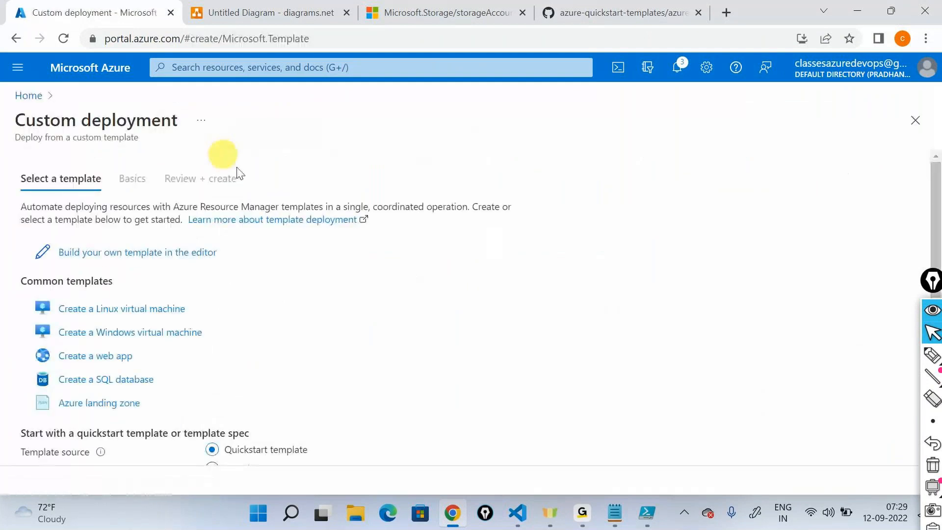
left_click(126, 250)
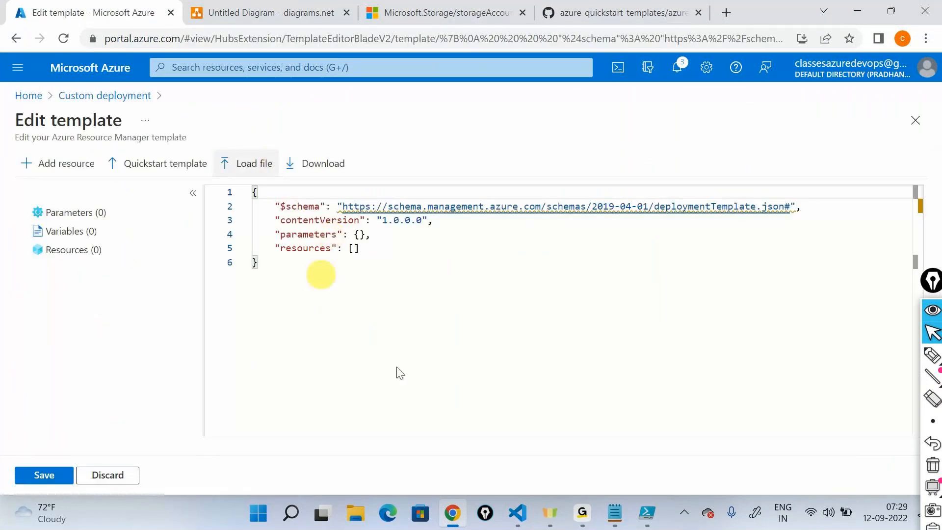
left_click(211, 119)
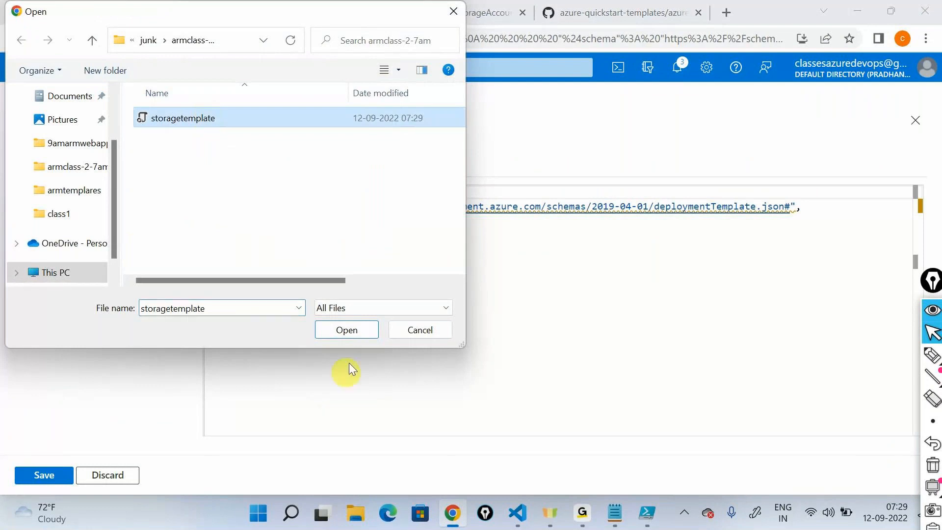
left_click(346, 331)
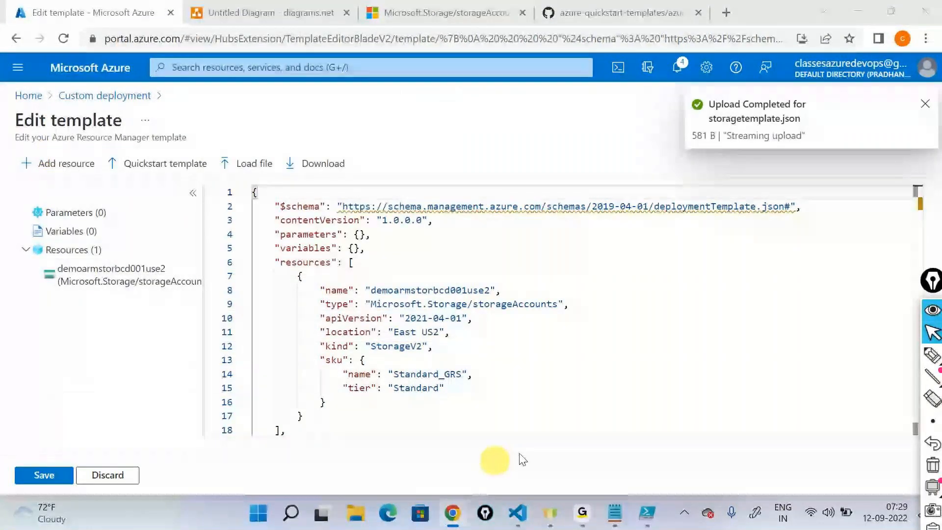
- Switch to Visual Studio Code, remove and restore the closing quote after Standard_GRS, and save storagetemplate.json
left_click(517, 512)
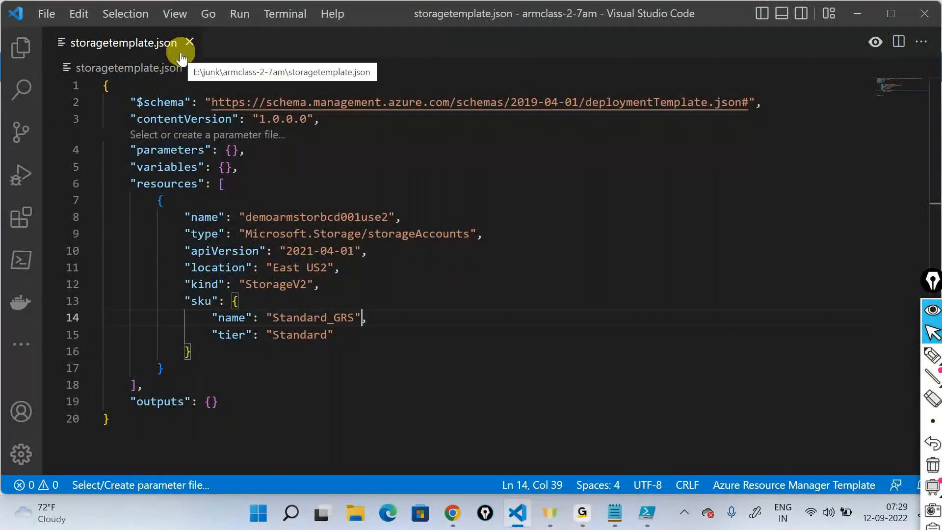
key("BackSpace")
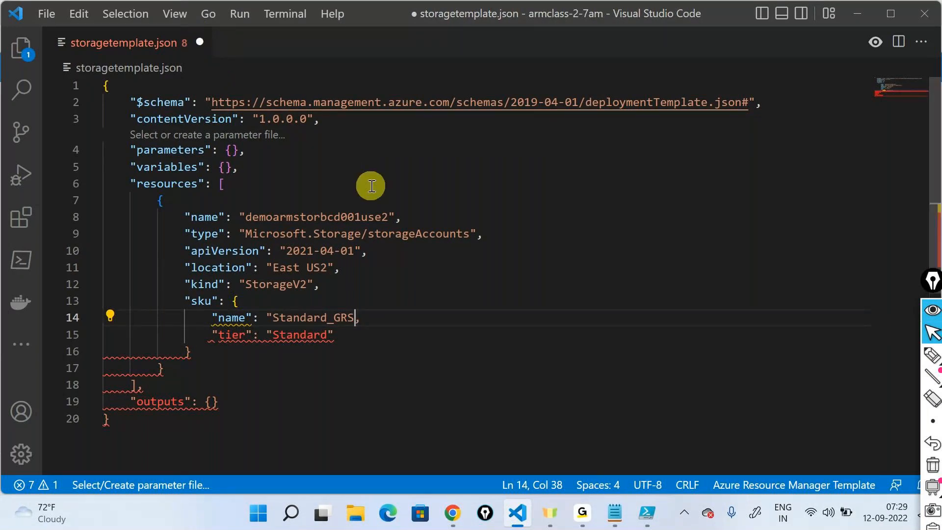
type("\"")
key("ctrl+s")
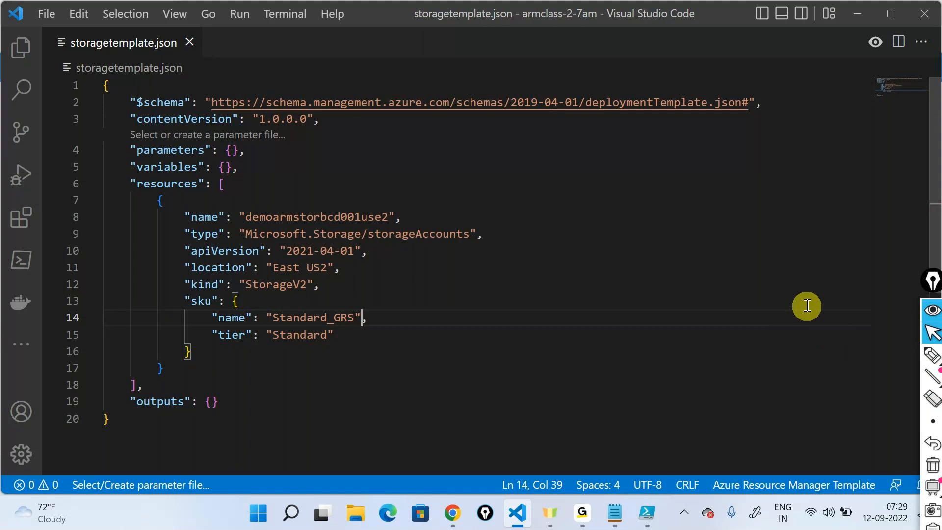
left_click(856, 11)
- Check the Standard_GRS value in the loaded template, save it, and choose arm-storage-rg as the deployment's resource group
double_click(443, 375)
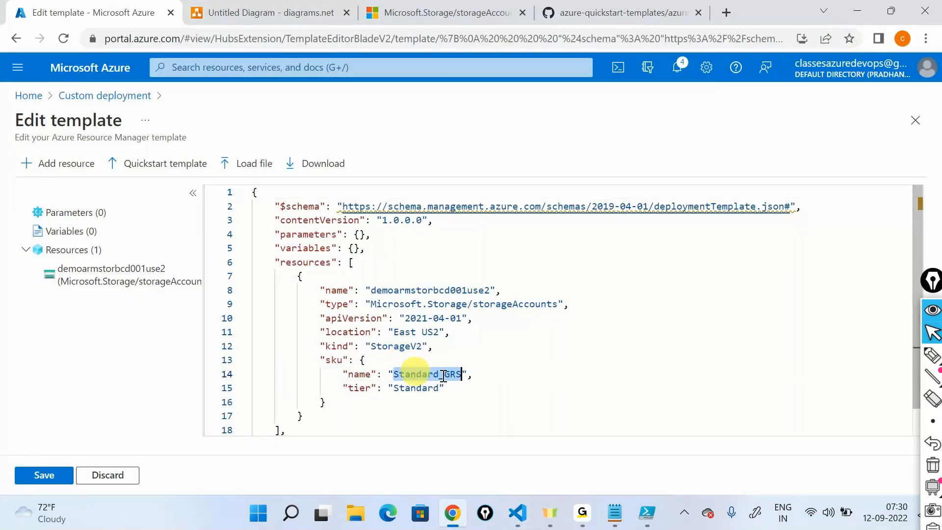
left_click(35, 474)
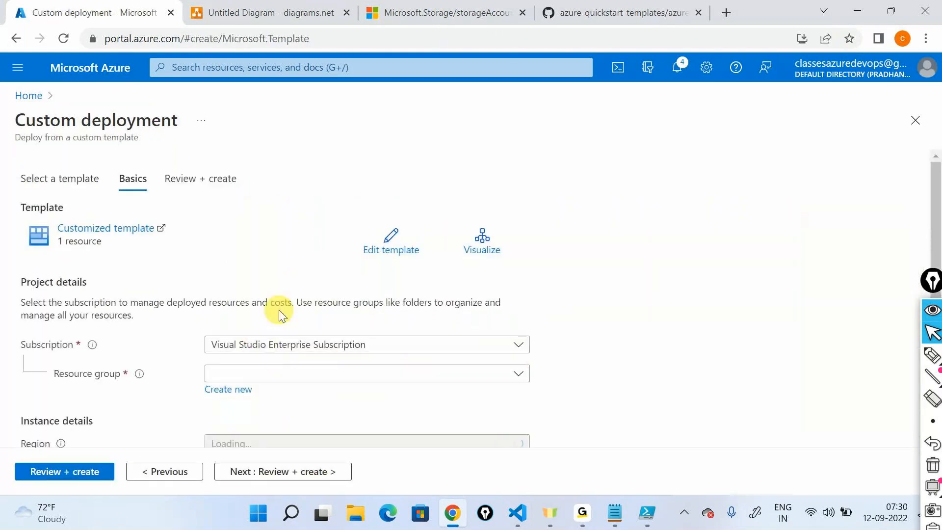
scroll(279, 314, "down", 1)
left_click(288, 335)
left_click(252, 384)
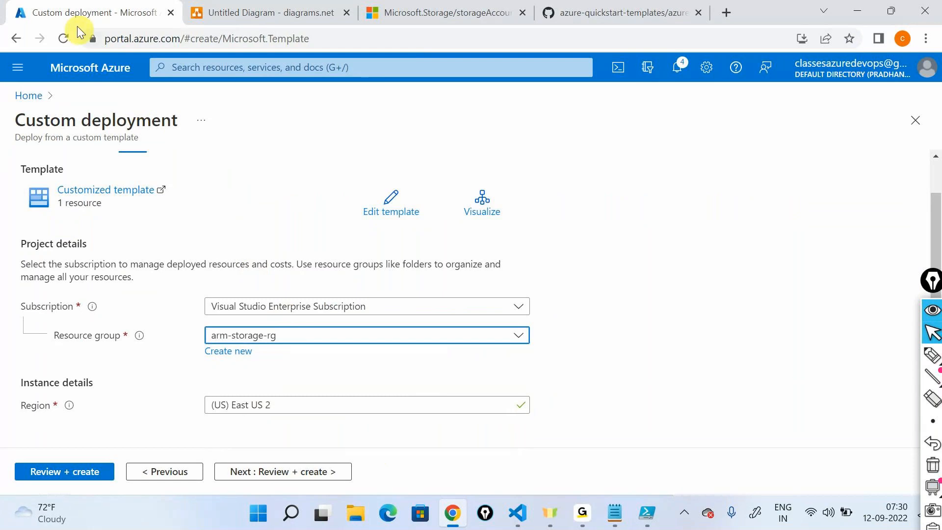
- Duplicate the custom deployment browser tab and open the storage account demoarmstorbcd001use2 in the copy
right_click(119, 15)
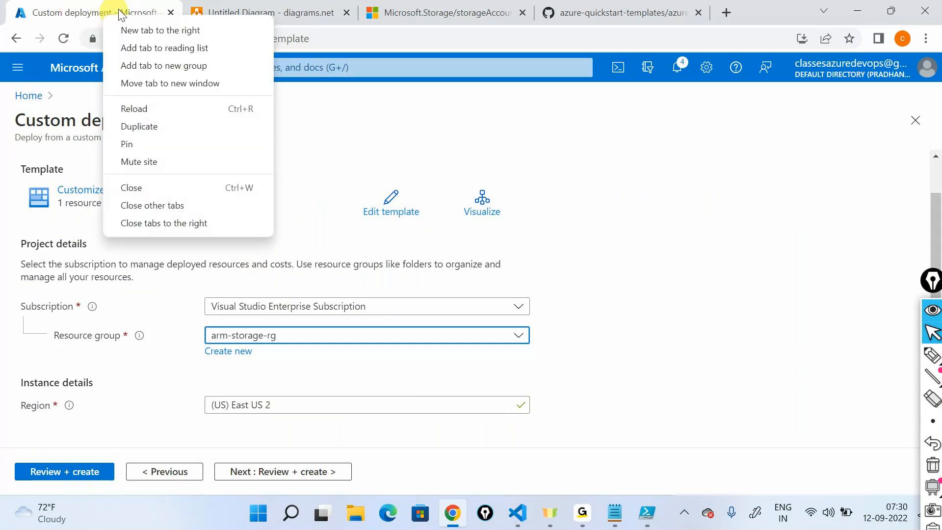
left_click(159, 126)
left_click(81, 10)
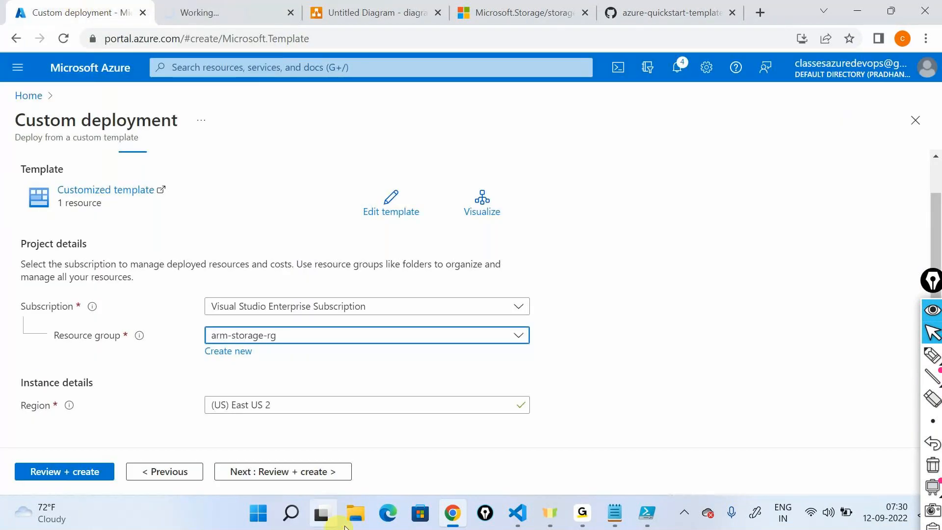
left_click(169, 10)
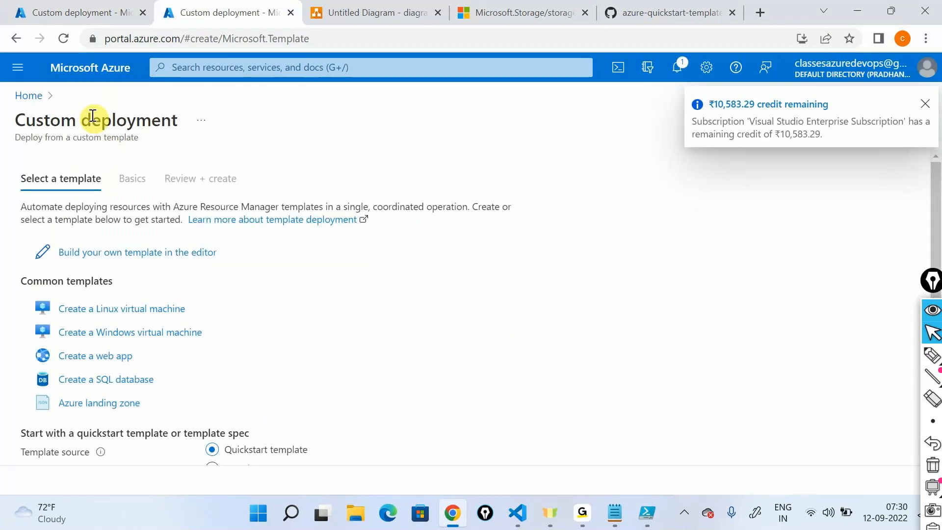
left_click(30, 96)
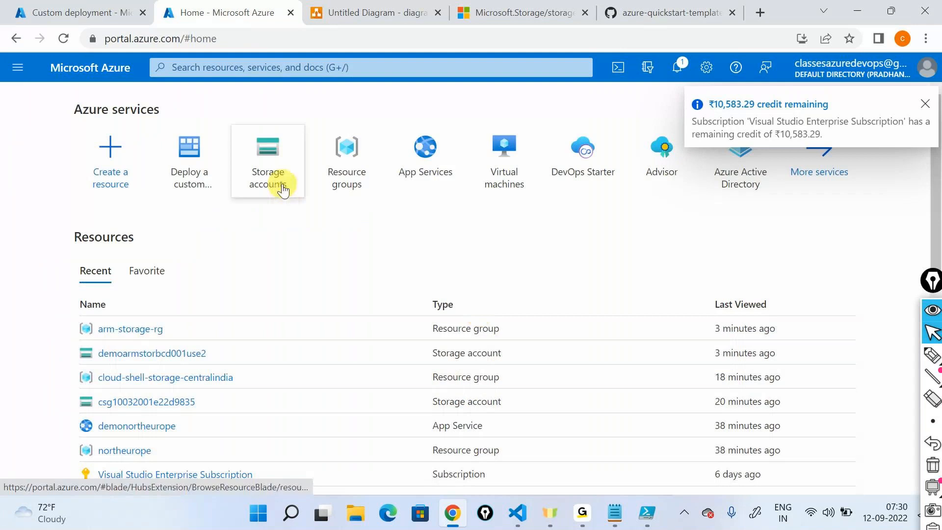
left_click(283, 189)
left_click(103, 305)
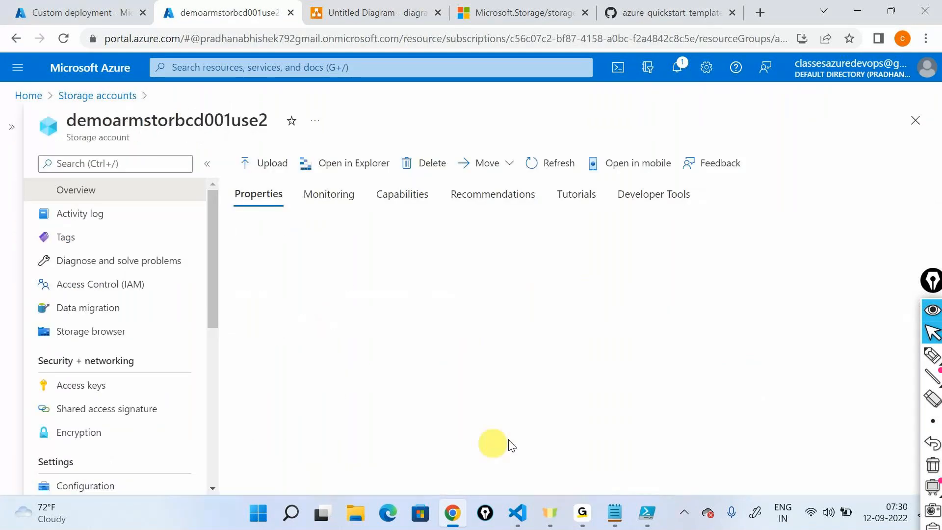
key("alt+Tab")
key("alt+Tab")
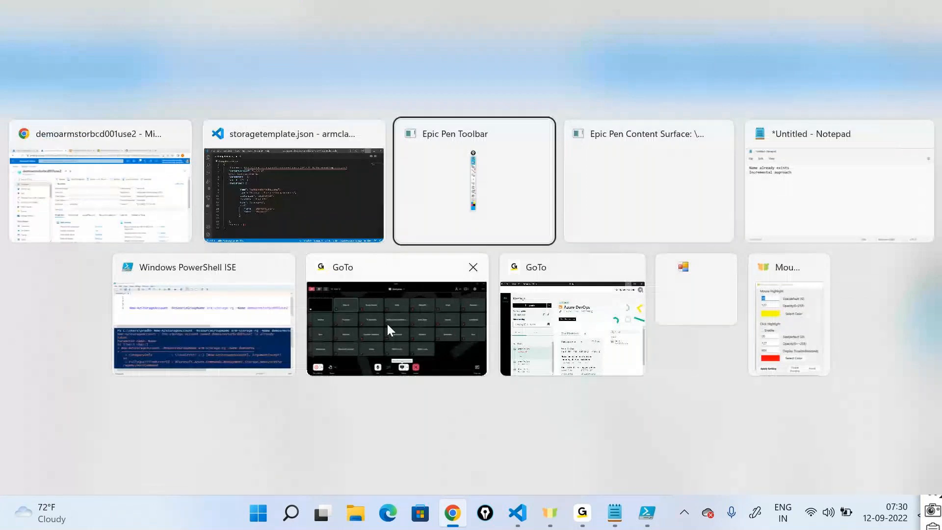
left_click(386, 321)
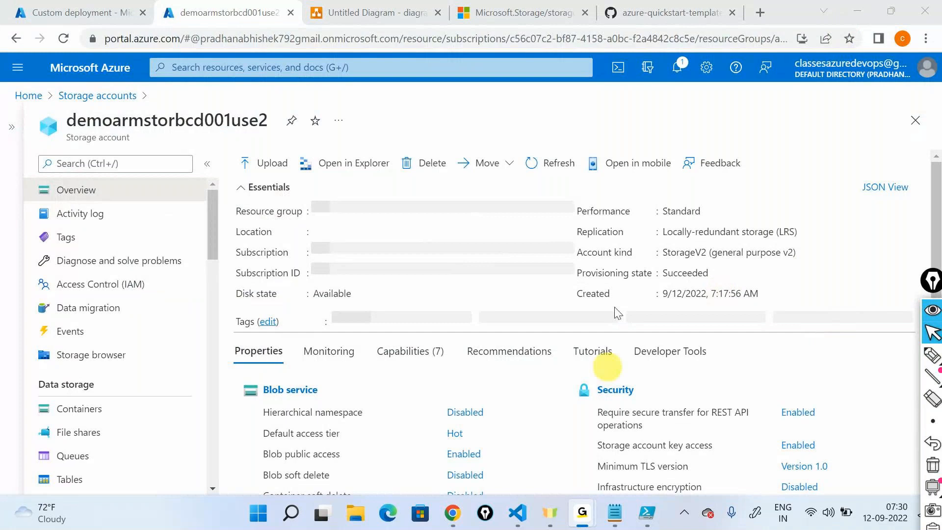
left_click(865, 17)
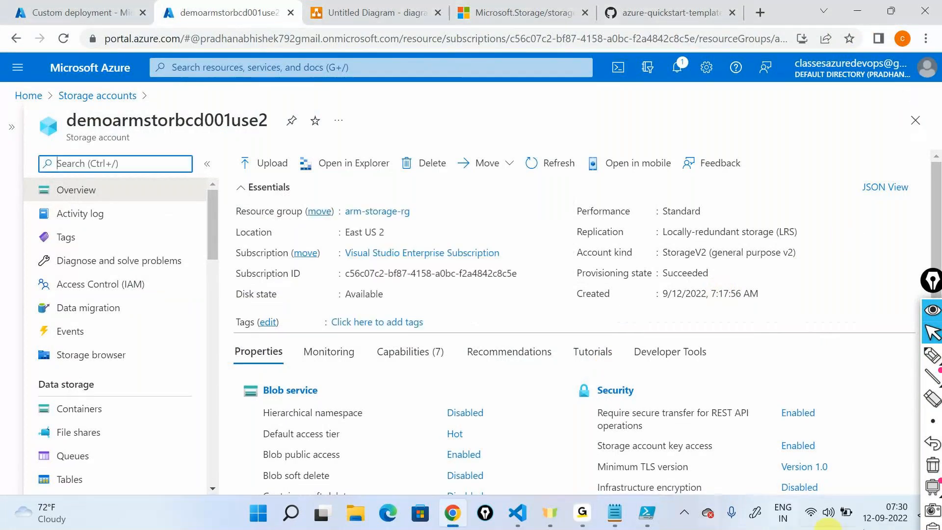
- Compare the storage account's name and replication in the portal with the name and sku values in storagetemplate.json
double_click(212, 120)
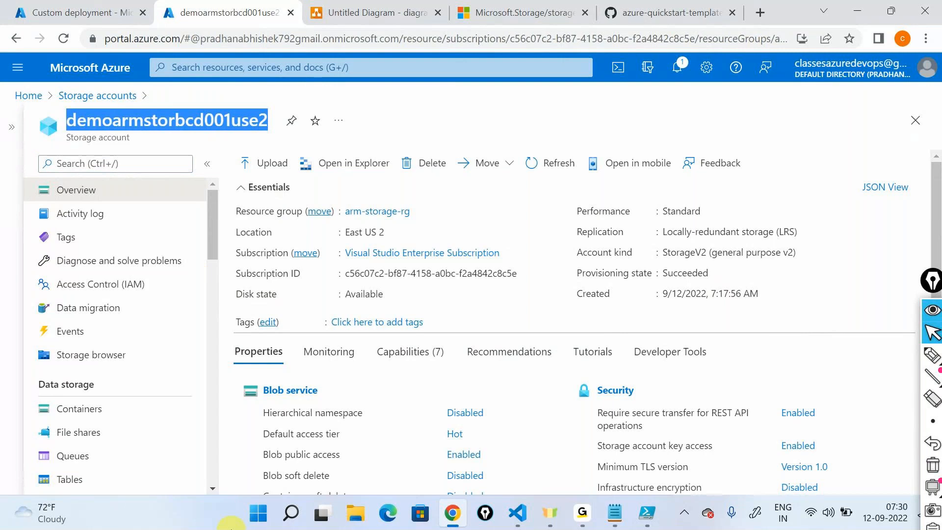
left_click(517, 512)
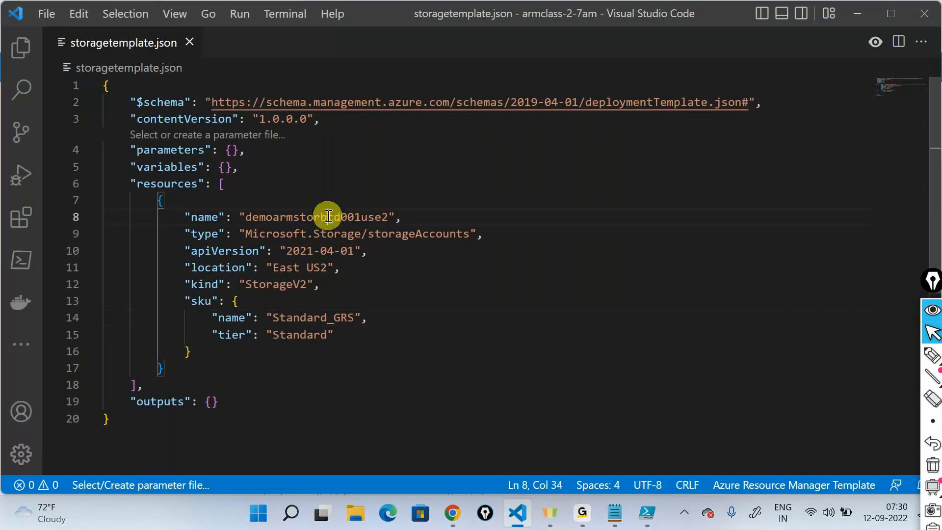
double_click(332, 218)
left_click(332, 218)
double_click(332, 218)
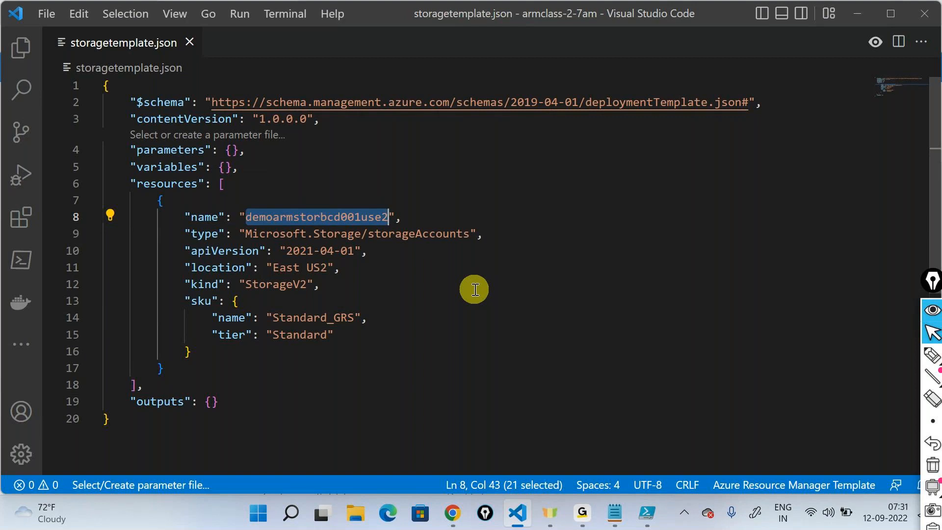
double_click(321, 318)
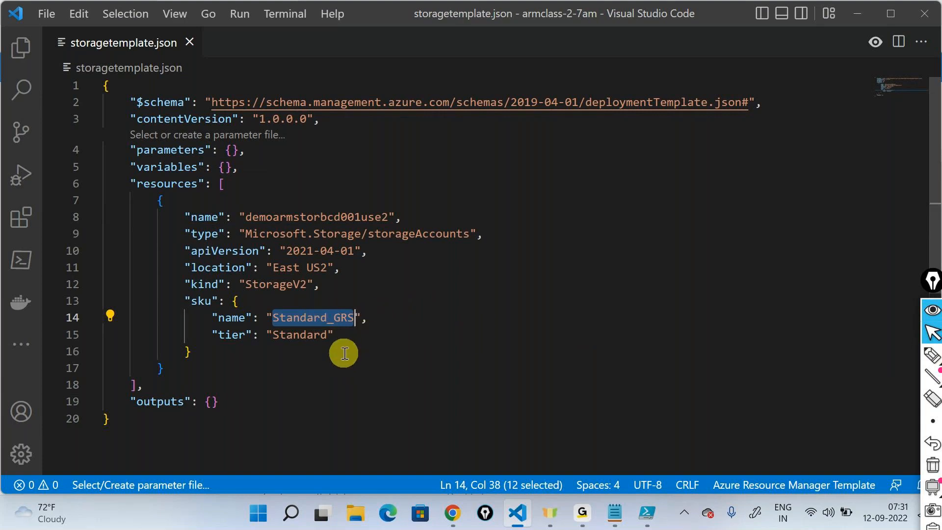
left_click(859, 9)
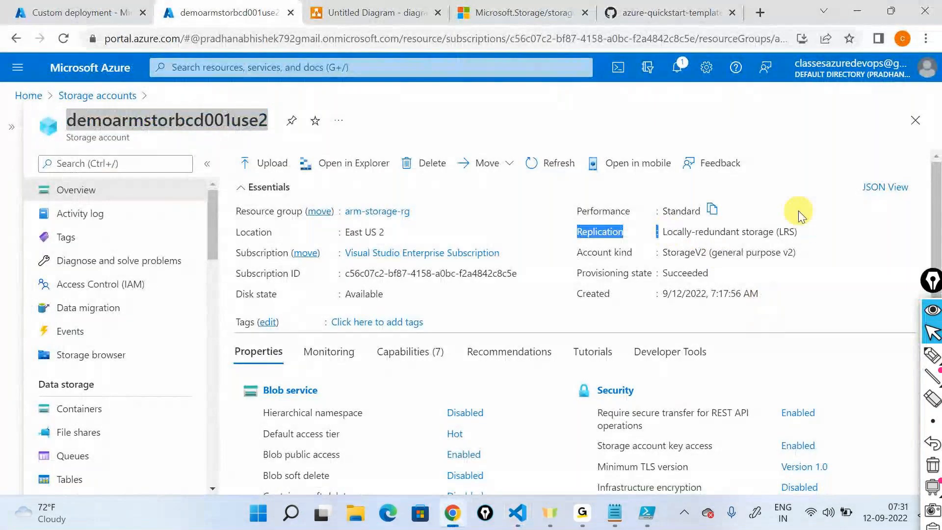
triple_click(798, 234)
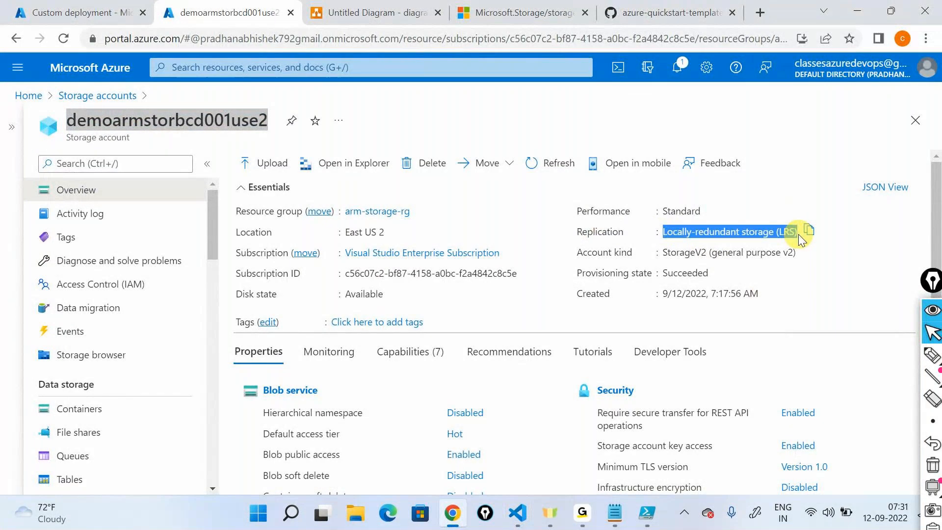
- Return to the custom deployment tab, review the deployment, and create it in arm-storage-rg
left_click(43, 5)
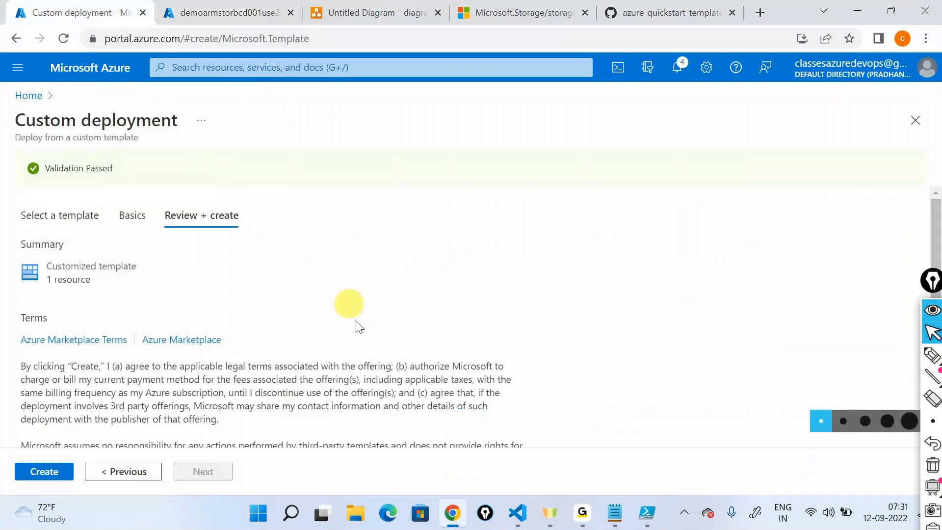
left_click(44, 470)
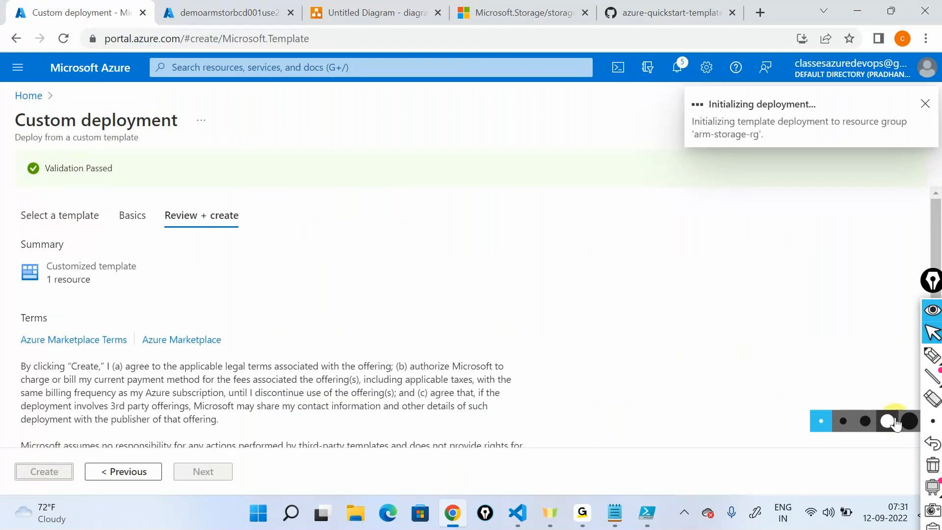
left_click(932, 335)
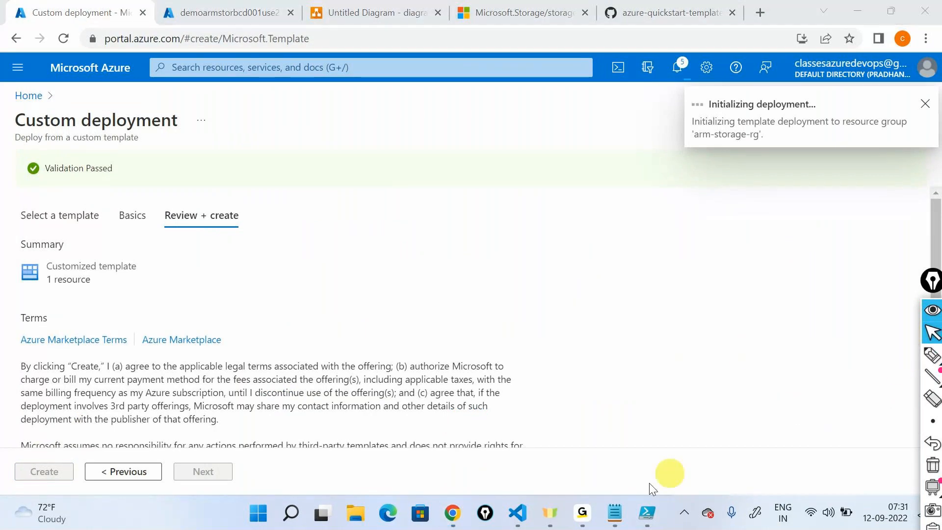
- In Visual Studio Code, handwrite "LRS" with an arrow to Standard_GRS, draw a vertical divider, and draw a ticked arrow from the resource name across it
left_click(518, 510)
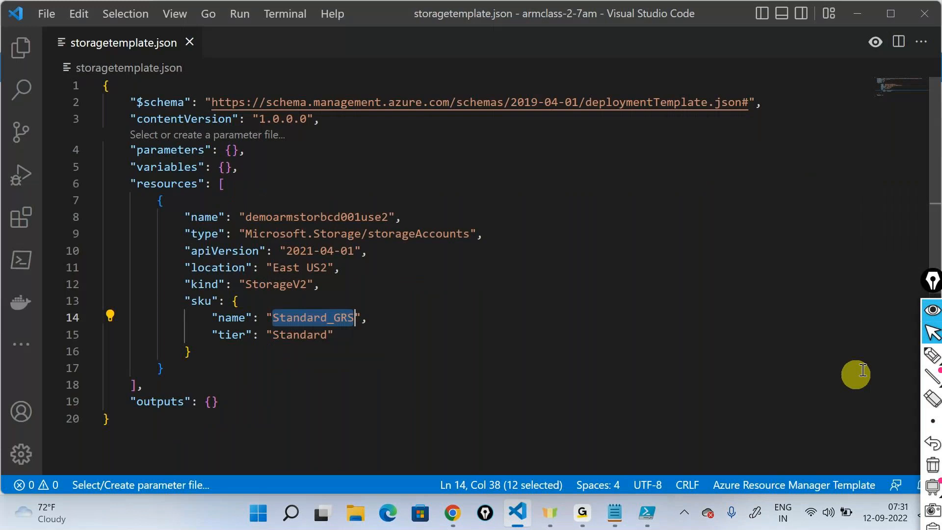
left_click(932, 354)
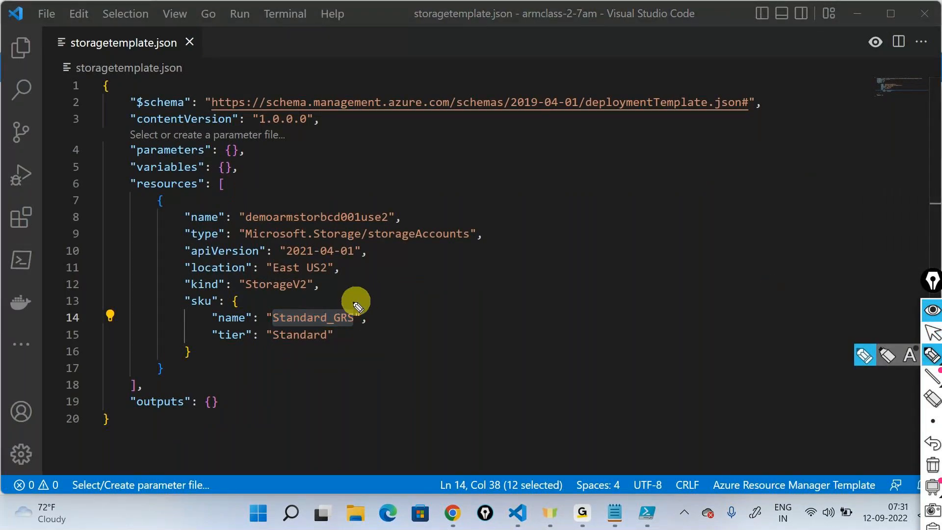
mouse_move(440, 309)
left_mouse_down()
mouse_move(455, 320)
mouse_move(458, 305)
mouse_move(479, 309)
mouse_move(448, 274)
mouse_move(352, 284)
mouse_move(350, 296)
left_mouse_up()
left_click_drag(550, 127, 570, 452)
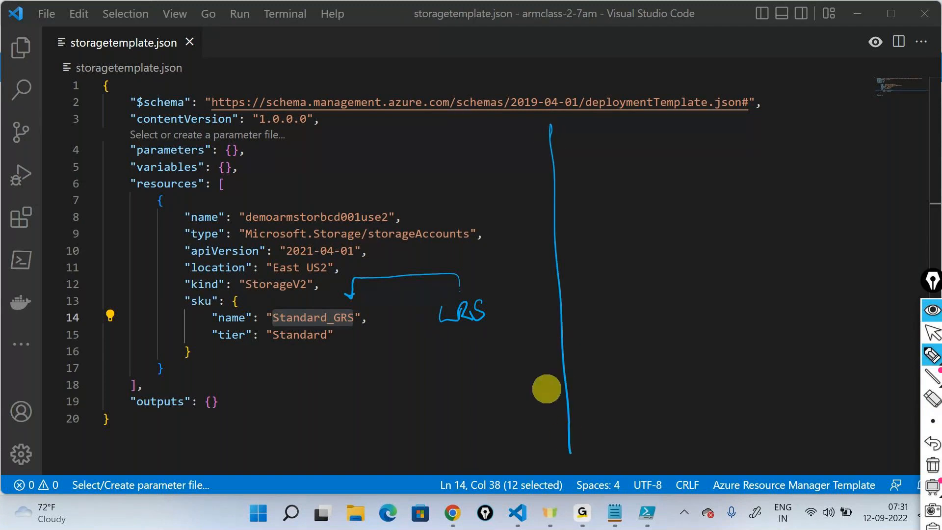
mouse_move(325, 204)
left_mouse_down()
mouse_move(489, 192)
mouse_move(686, 209)
left_mouse_up()
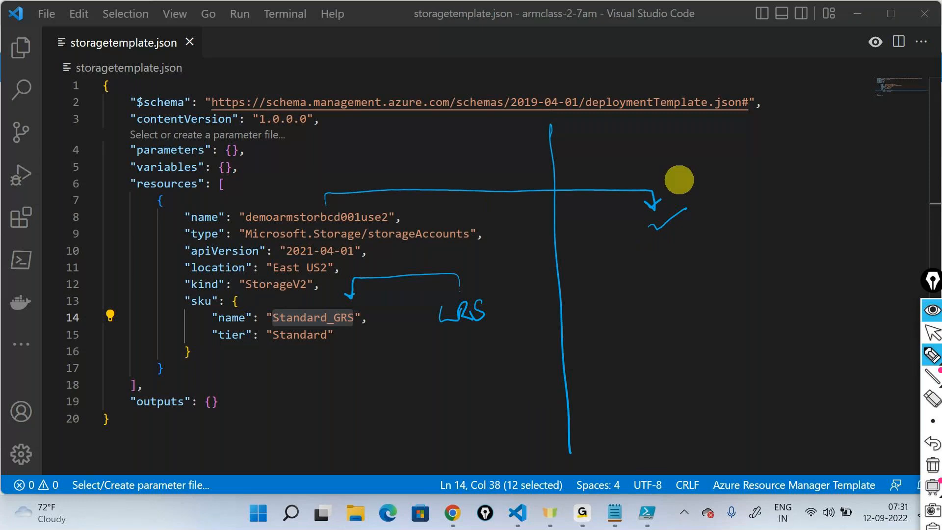
- Draw a ticked arrow across the divider and a crossed arrow from "LRS", circle Standard_GRS, add a circled "GRS", and clear the annotations
left_click_drag(449, 265, 607, 264)
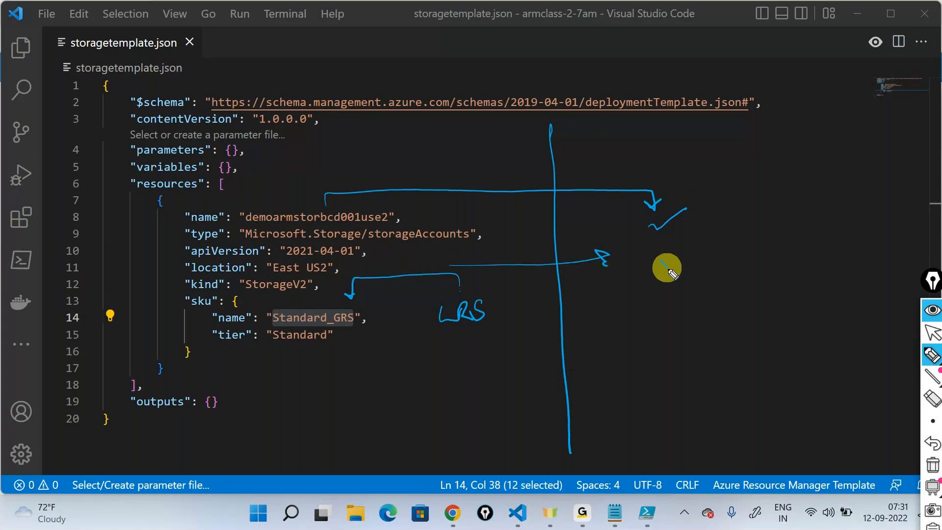
left_click_drag(668, 270, 692, 254)
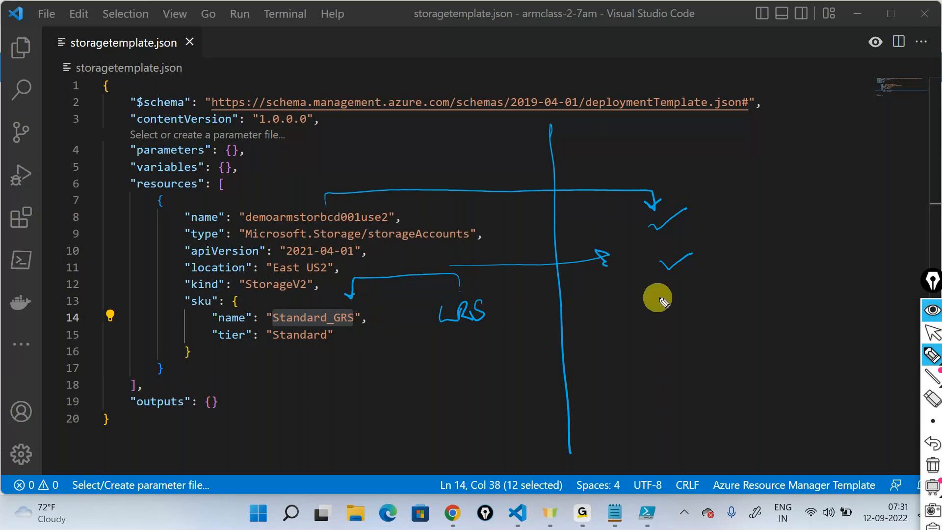
left_click_drag(509, 312, 708, 323)
left_click_drag(697, 299, 685, 321)
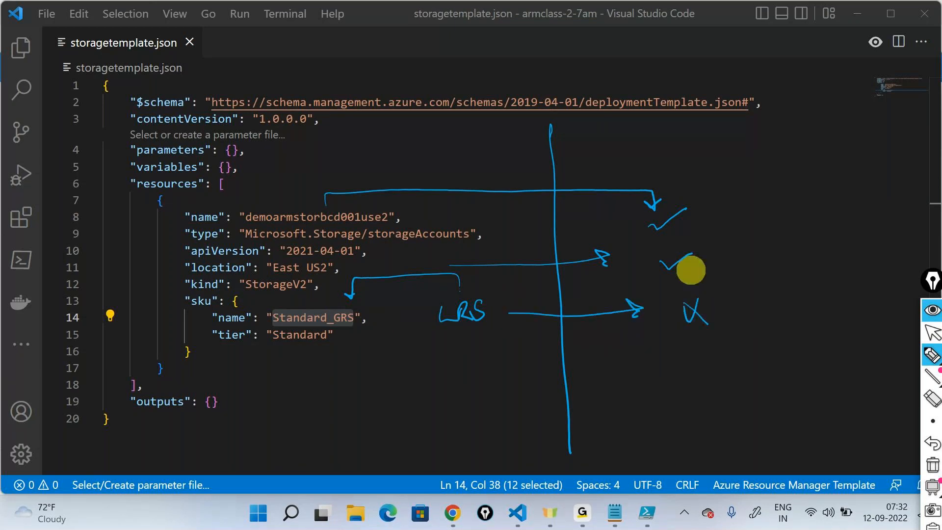
mouse_move(255, 314)
left_mouse_down()
mouse_move(316, 338)
mouse_move(260, 304)
left_mouse_up()
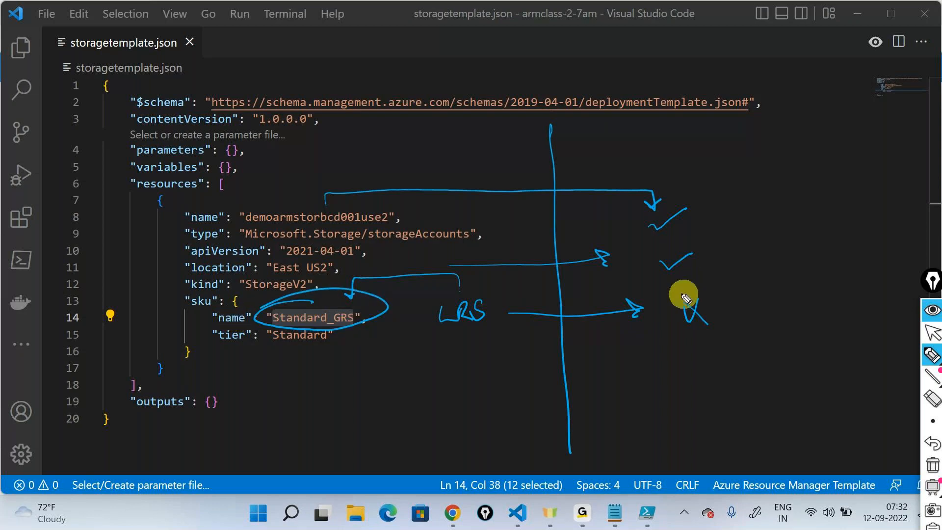
mouse_move(725, 308)
left_mouse_down()
mouse_move(774, 308)
mouse_move(763, 313)
left_mouse_up()
left_click_drag(802, 287, 803, 317)
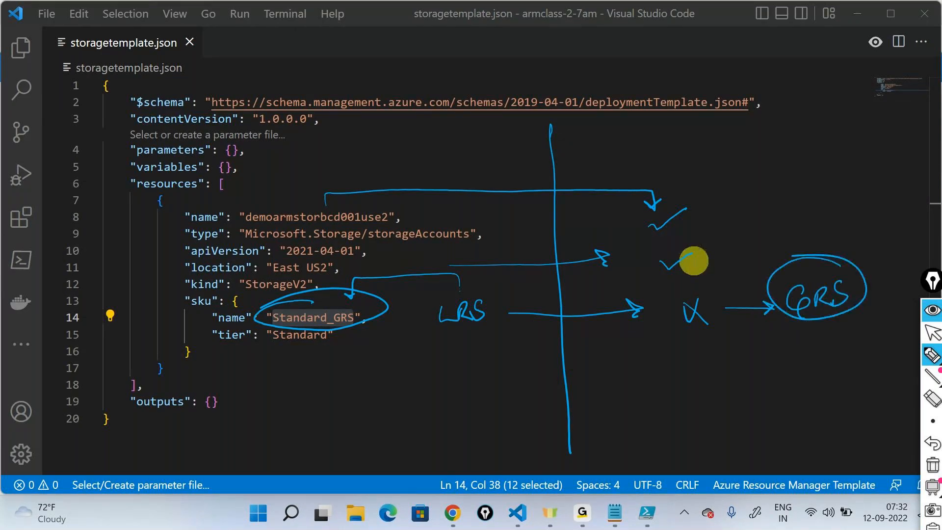
left_click(932, 463)
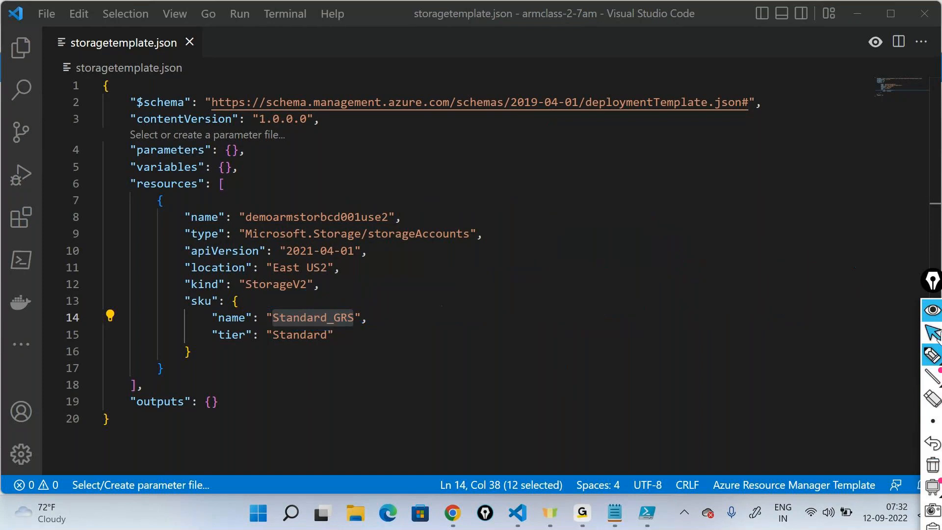
- Switch to Chrome, open the deployed storage account resource, refresh its overview, and highlight the replication value
left_click(452, 512)
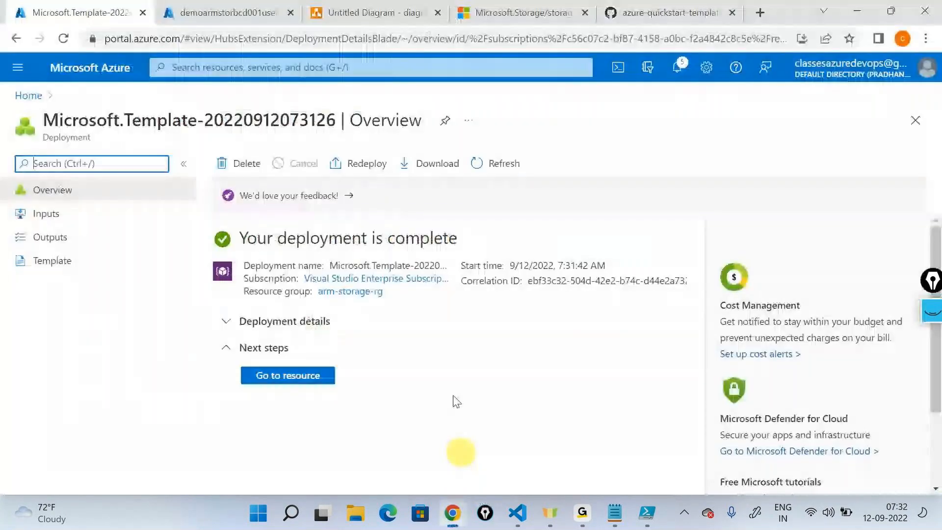
left_click(255, 377)
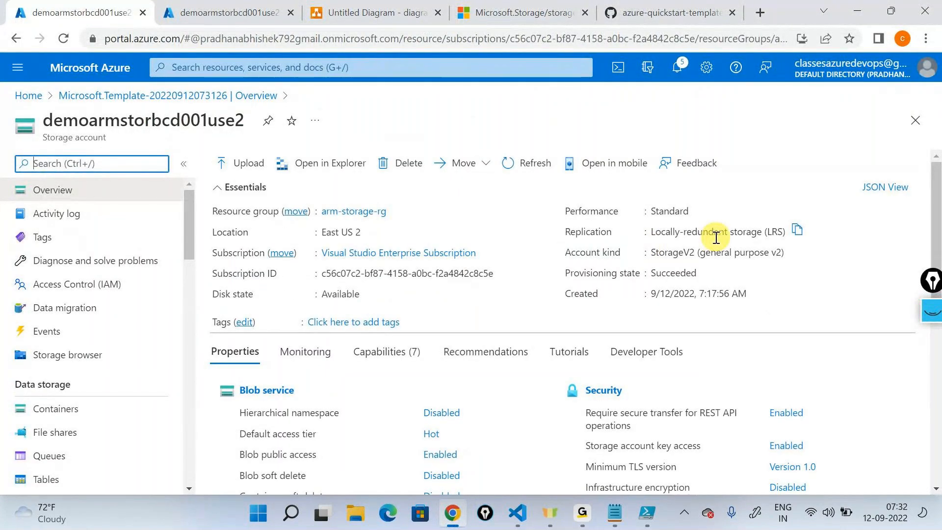
left_click(528, 163)
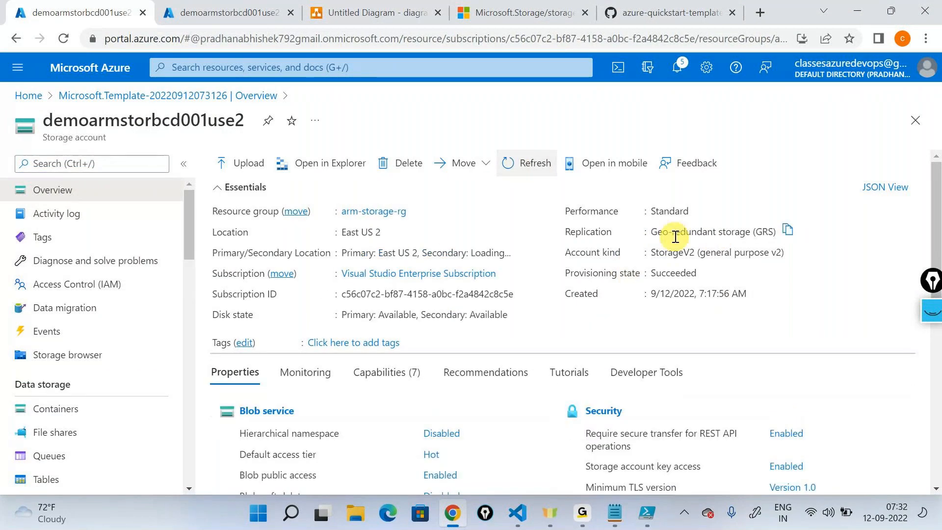
triple_click(675, 237)
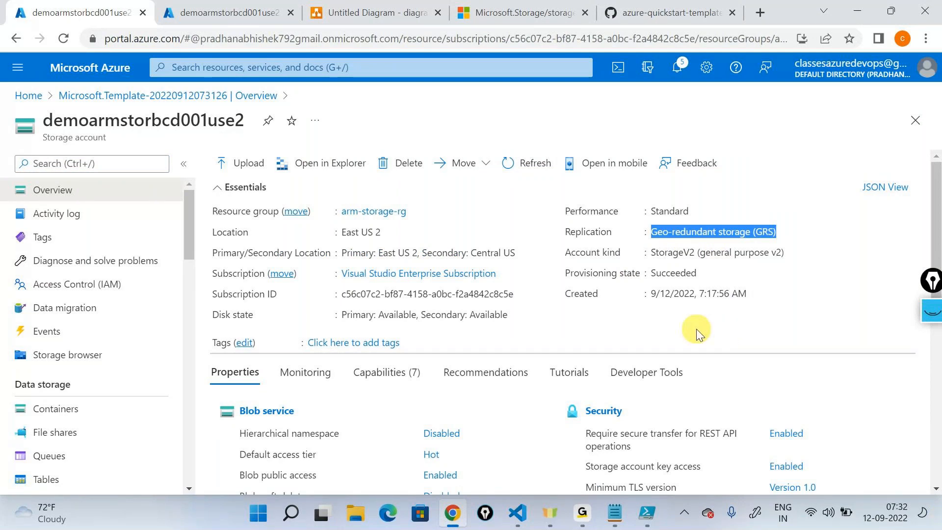
- In Visual Studio Code, set the storage account's location to "West US2" in storagetemplate.json and save the file
left_click(521, 514)
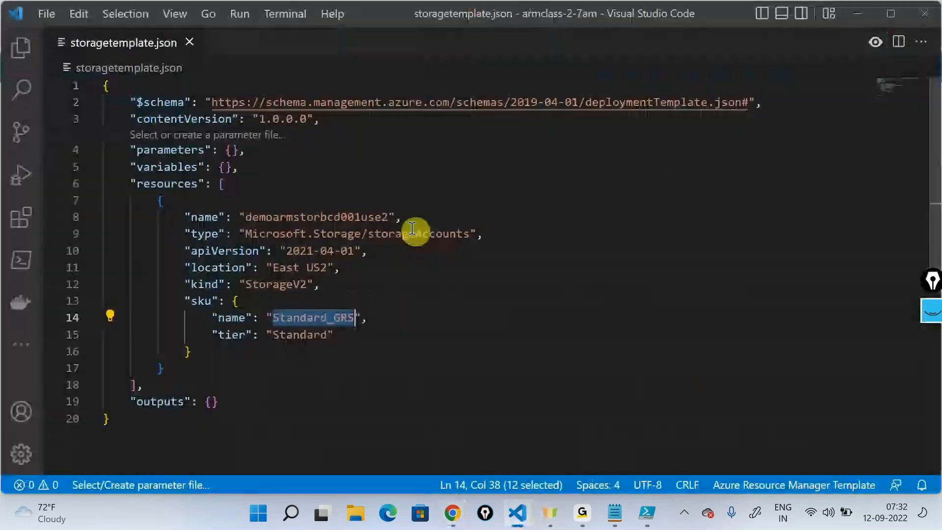
left_click(382, 268)
left_click(300, 268)
key("BackSpace")
key("BackSpace")
key("BackSpace")
key("BackSpace")
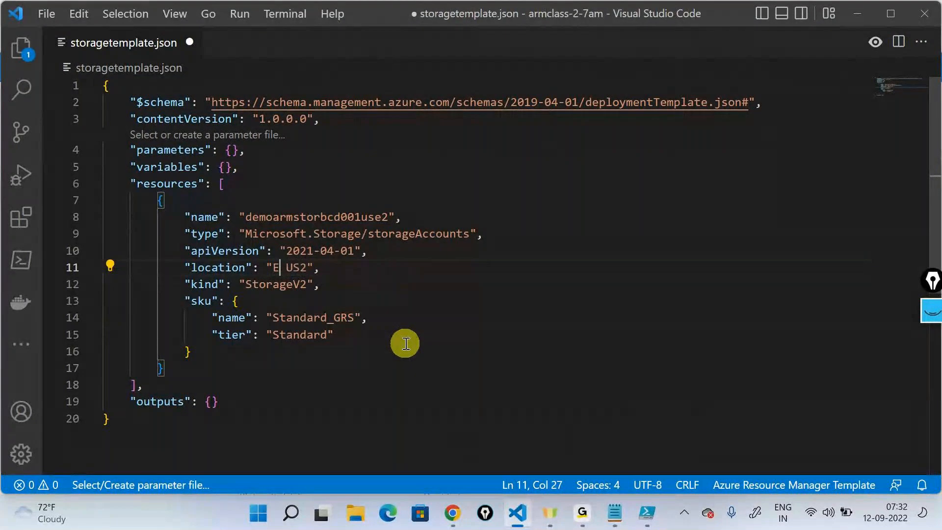
type("West")
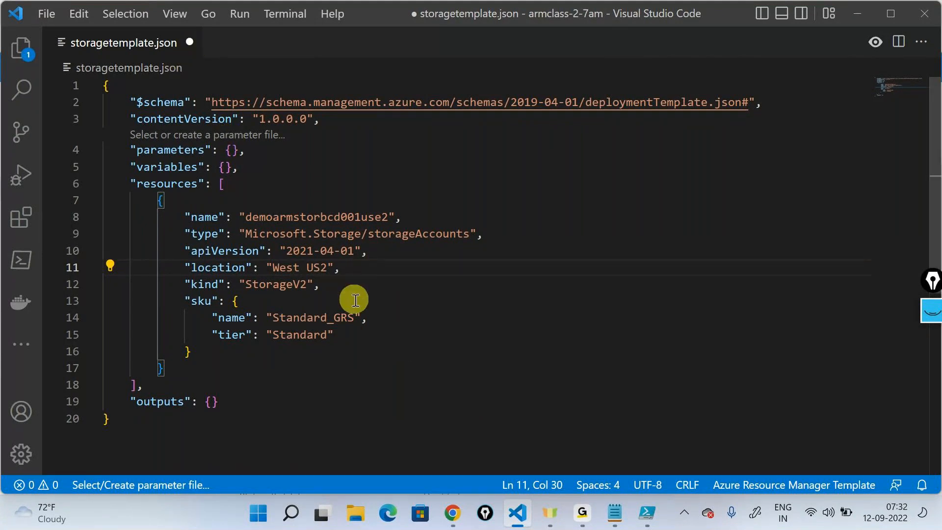
key("ctrl+s")
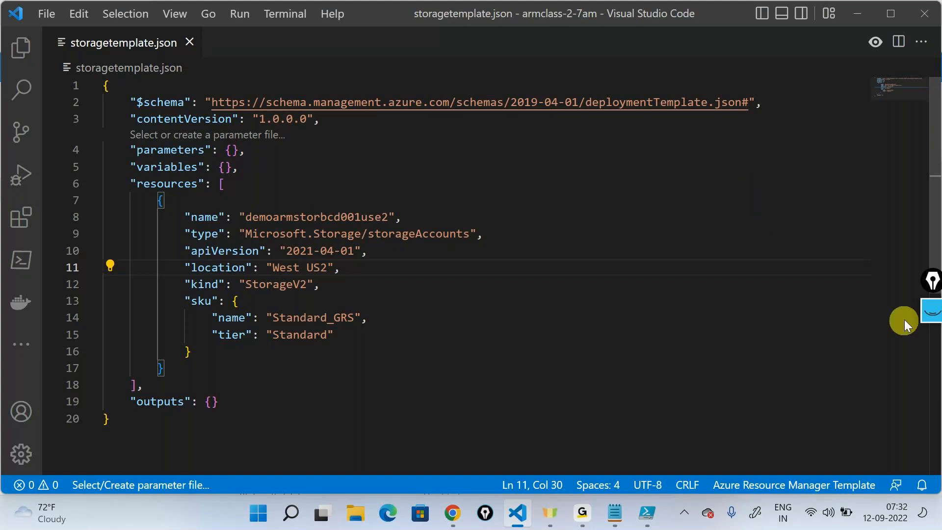
- Draw a vertical divider beside the template and an arrow from the location value across it, and clear the annotations
left_click(930, 310)
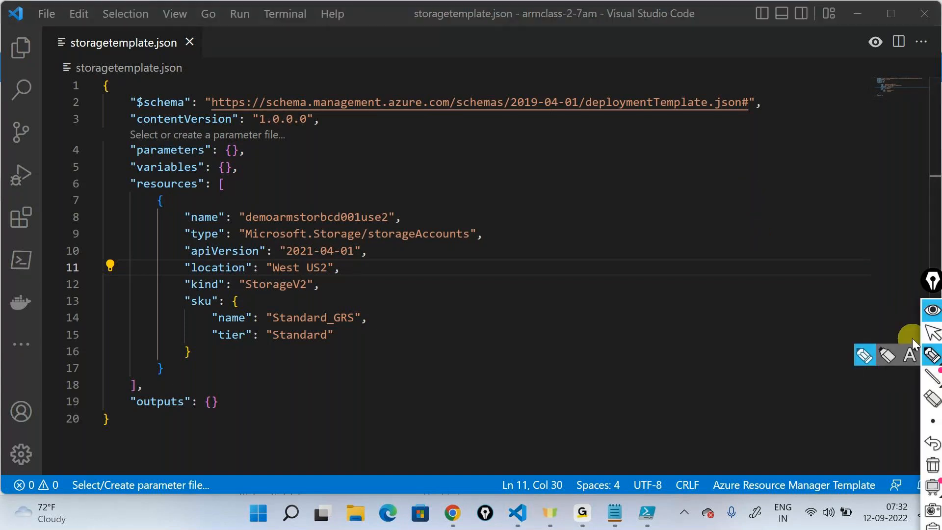
left_click_drag(522, 156, 529, 427)
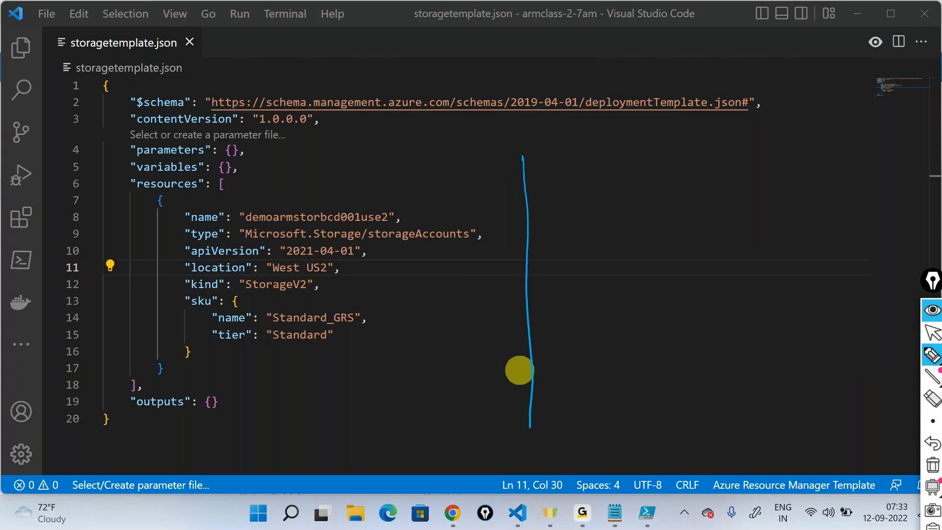
mouse_move(366, 268)
left_mouse_down()
mouse_move(580, 288)
mouse_move(558, 285)
left_mouse_up()
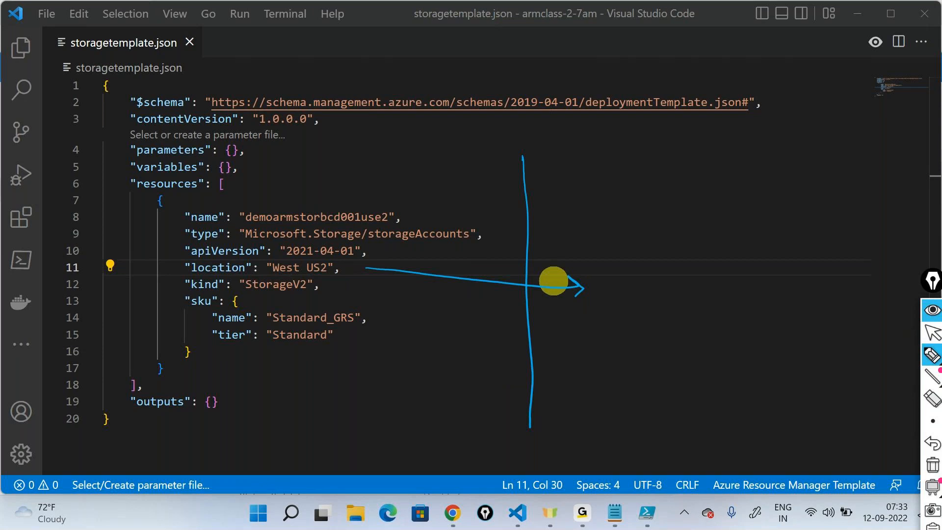
left_click(931, 464)
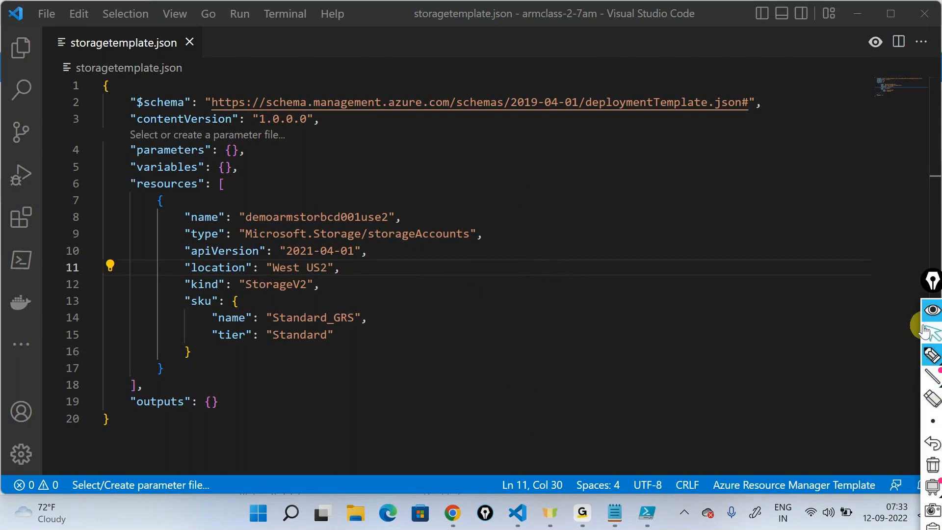
- Switch to Chrome, open the template editor for a new custom deployment, and close the duplicate storage account tab
left_click(452, 512)
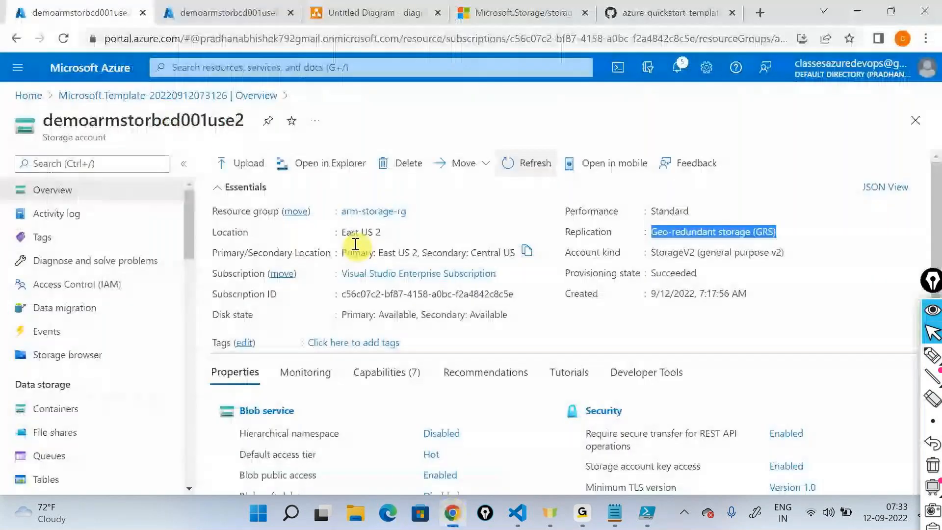
left_click(25, 96)
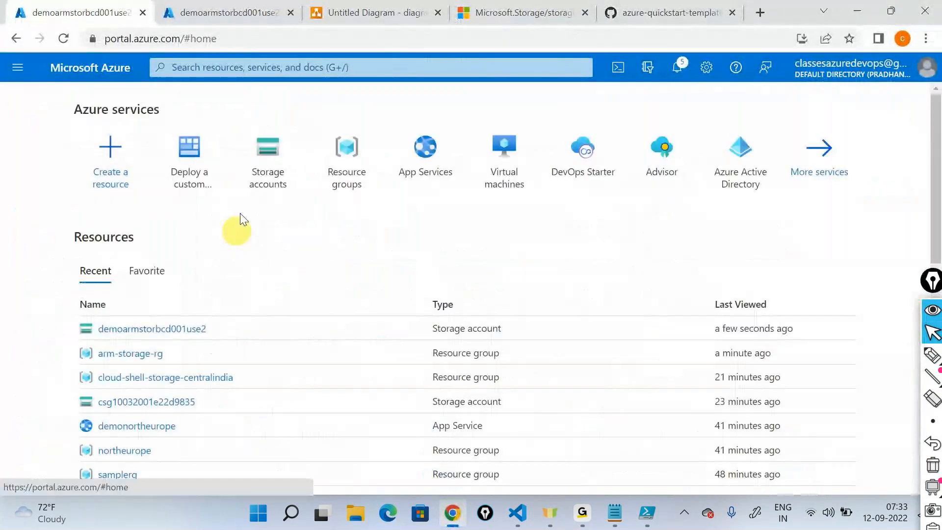
left_click(221, 145)
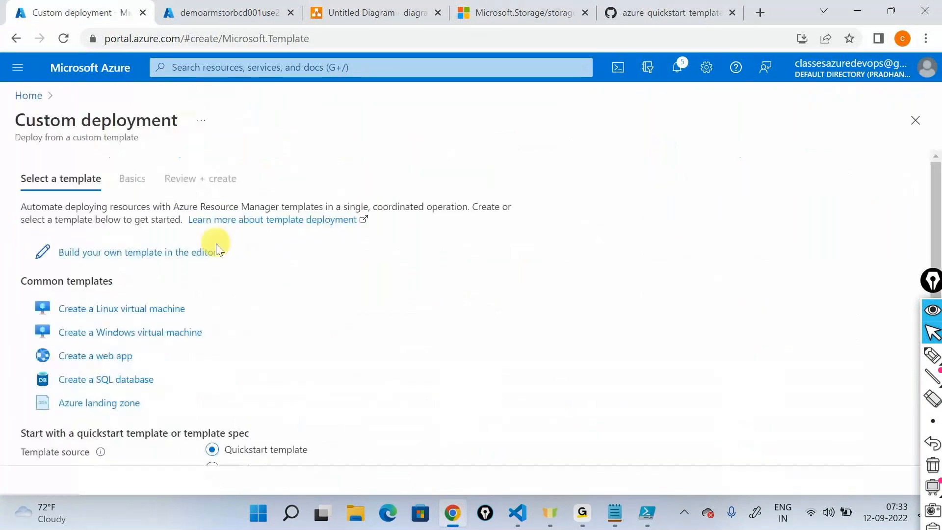
left_click(120, 249)
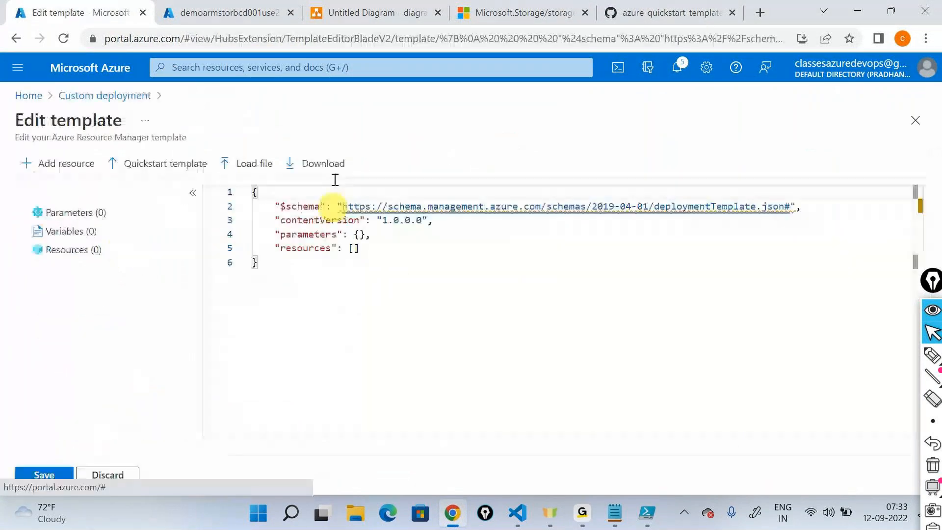
left_click(290, 13)
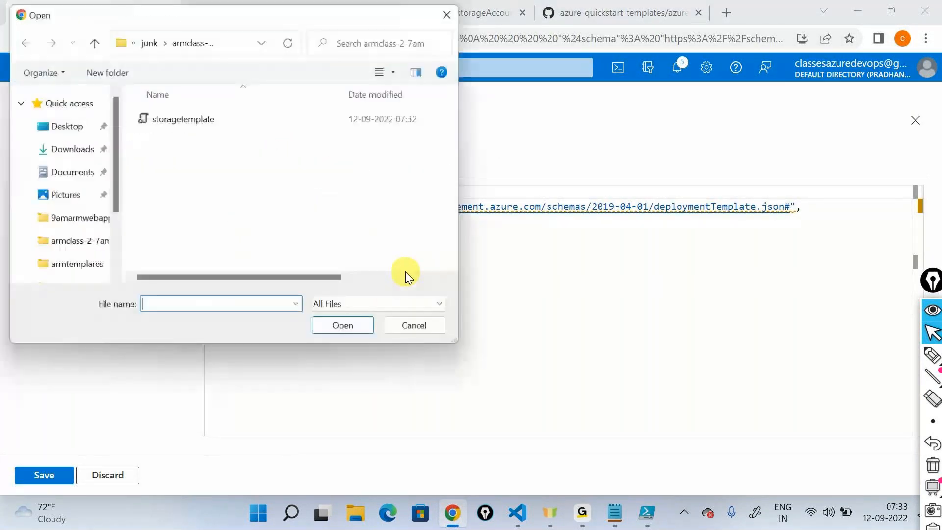
- Load storagetemplate.json into the template editor and save the template
left_click(183, 117)
left_click(347, 328)
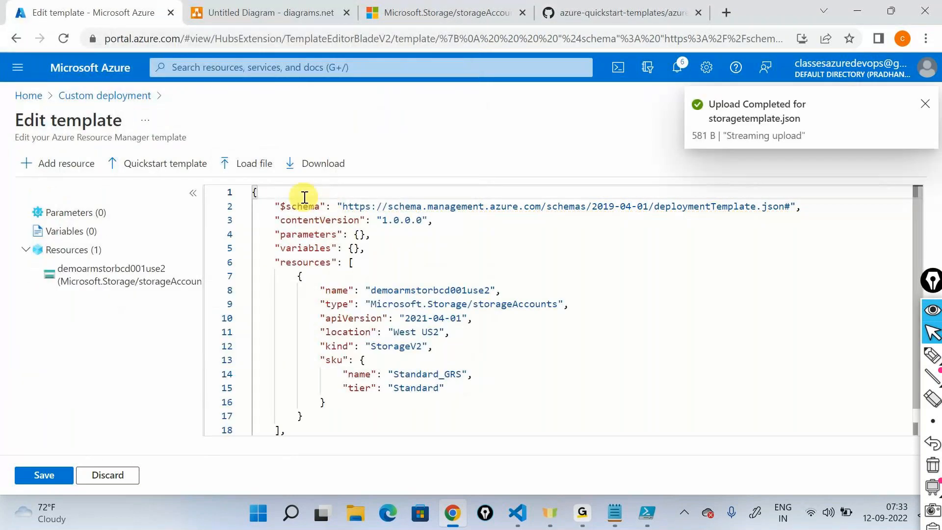
scroll(332, 316, "down", 1)
left_click(48, 474)
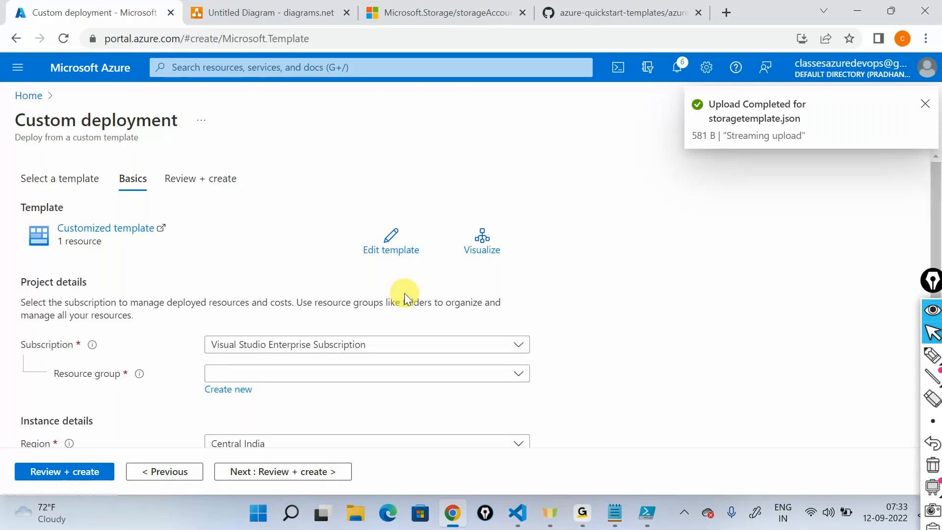
- Choose resource group arm-storage-rg for the deployment, run the review validation, and open its error details
left_click(349, 376)
left_click(265, 422)
scroll(318, 451, "down", 1)
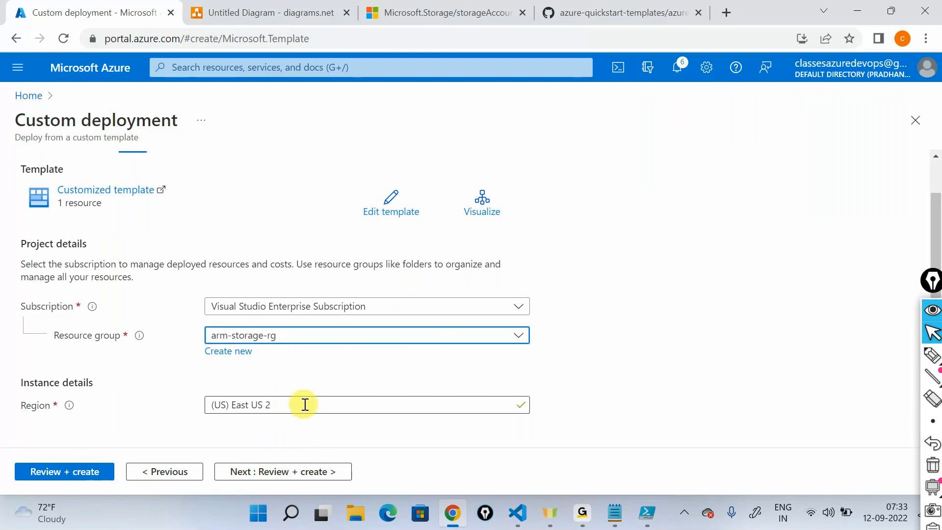
left_click(295, 407)
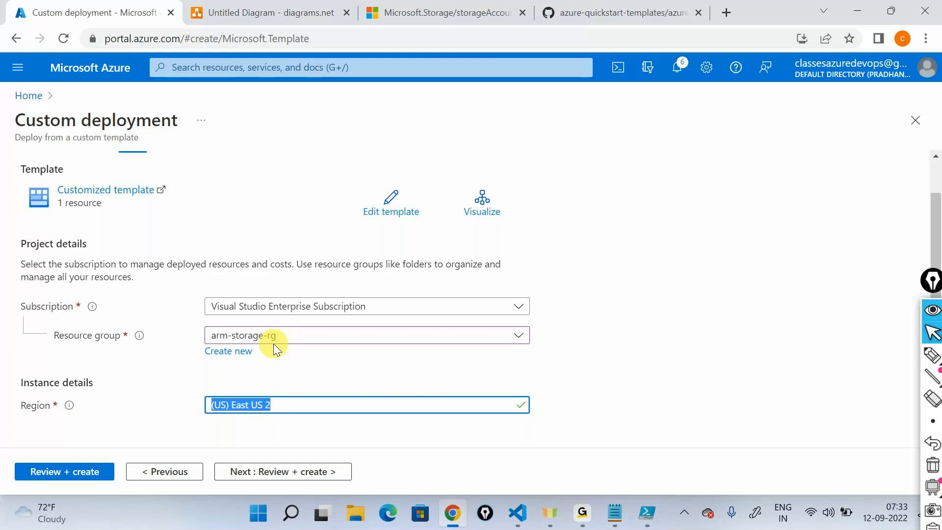
left_click(97, 472)
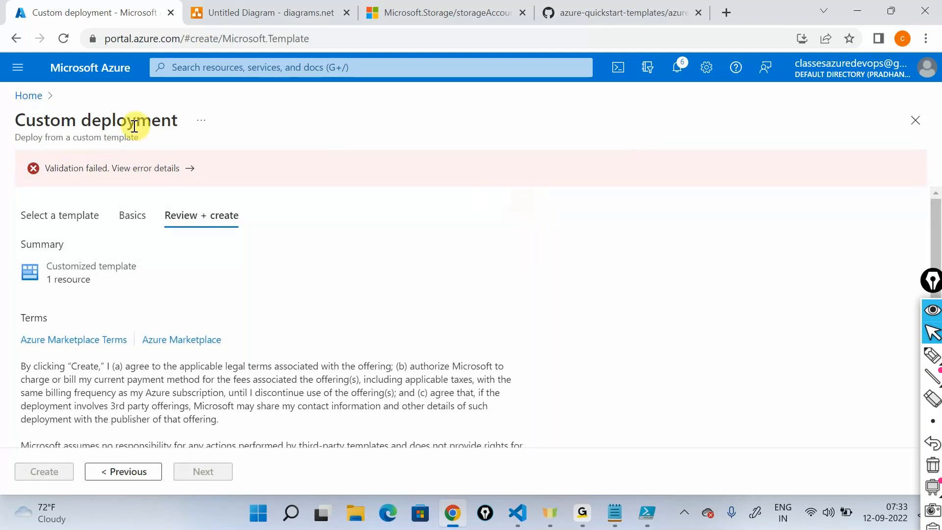
left_click(148, 172)
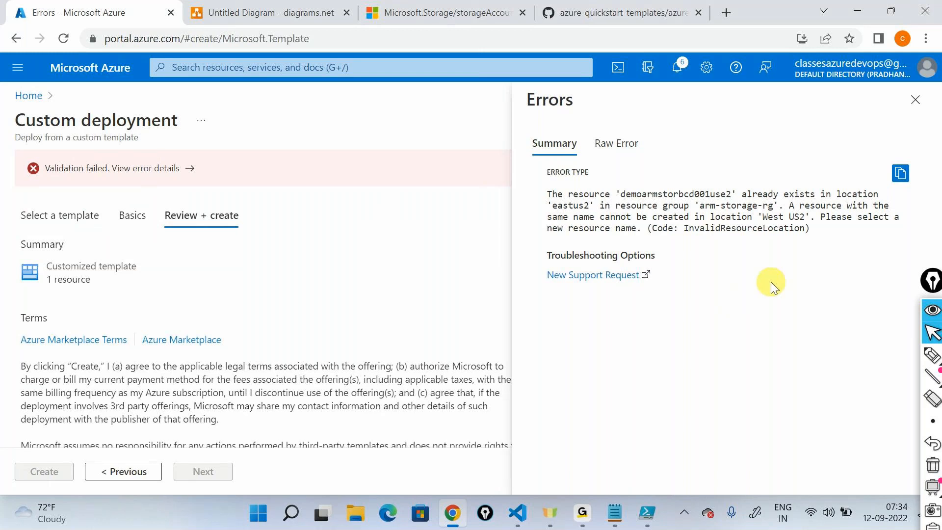
- In Visual Studio Code, draw an arrow from the West US2 location value and mark its end with a cross
left_click(519, 513)
left_click(932, 354)
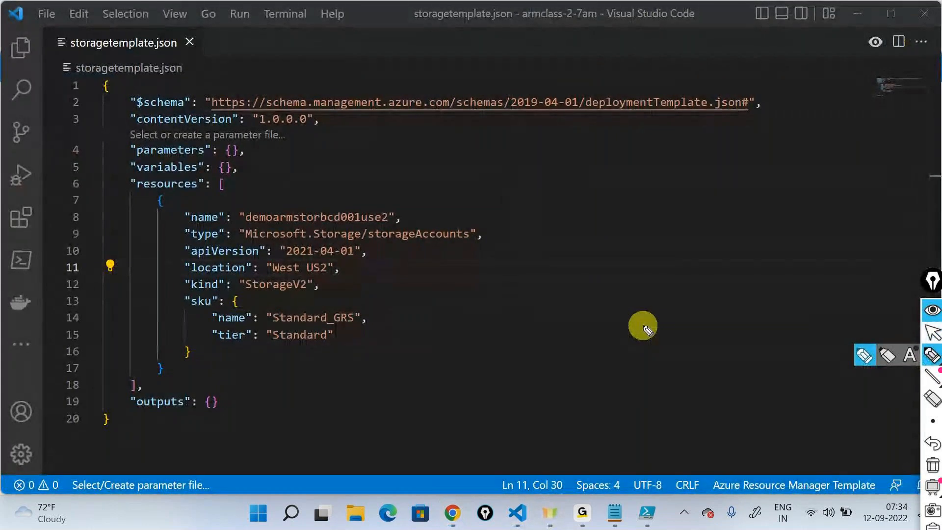
mouse_move(355, 265)
left_mouse_down()
mouse_move(505, 266)
mouse_move(488, 276)
left_mouse_up()
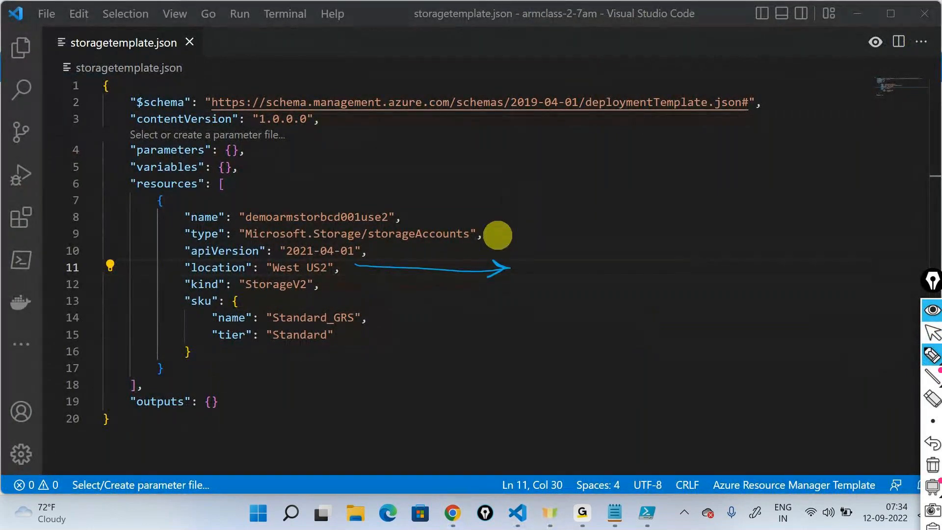
mouse_move(553, 285)
left_mouse_down()
mouse_move(583, 248)
mouse_move(591, 291)
left_mouse_up()
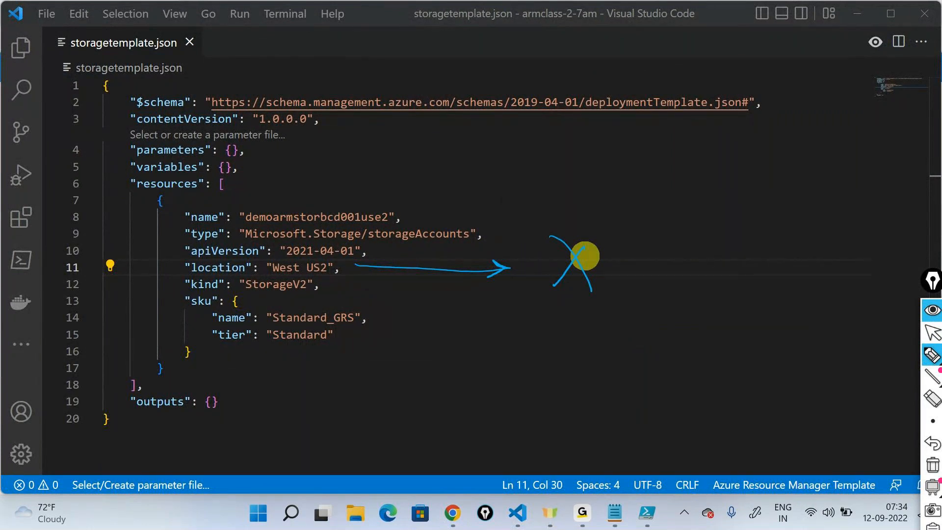
- Draw an arrow pointing at the resource name, a crossed arrow leading away from it, and a tall curly brace beside the template
mouse_move(478, 163)
left_mouse_down()
mouse_move(424, 196)
mouse_move(360, 210)
mouse_move(368, 206)
left_mouse_up()
mouse_move(420, 215)
left_mouse_down()
mouse_move(532, 214)
mouse_move(614, 228)
left_mouse_up()
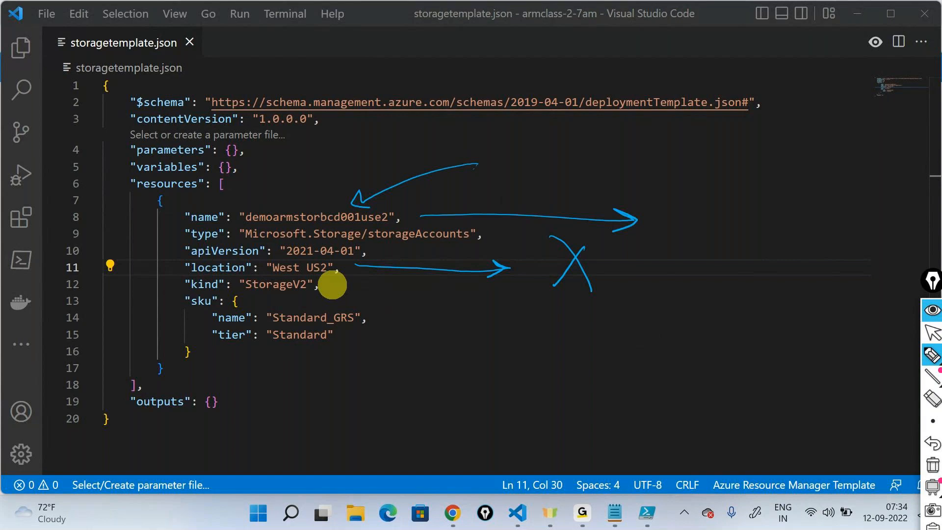
mouse_move(736, 222)
left_mouse_down()
mouse_move(693, 195)
mouse_move(731, 198)
left_mouse_up()
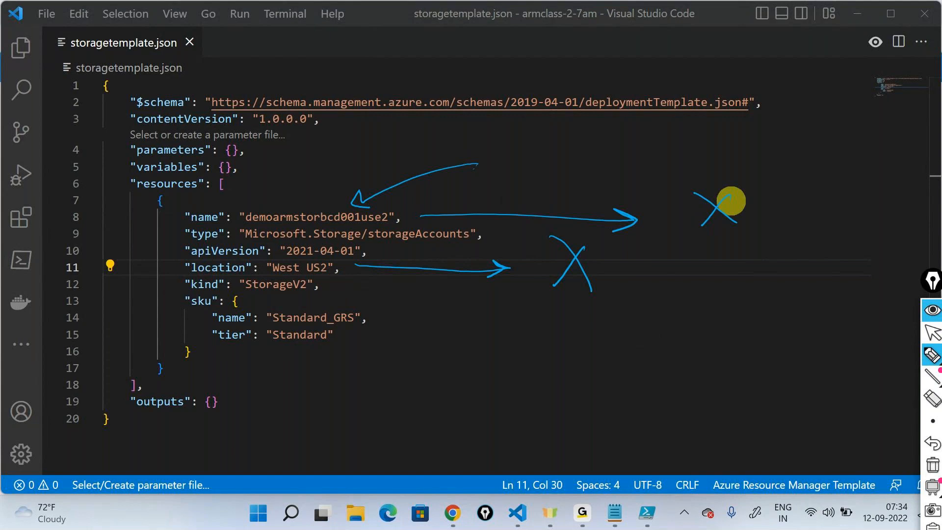
mouse_move(622, 126)
left_mouse_down()
mouse_move(647, 272)
mouse_move(643, 395)
left_mouse_up()
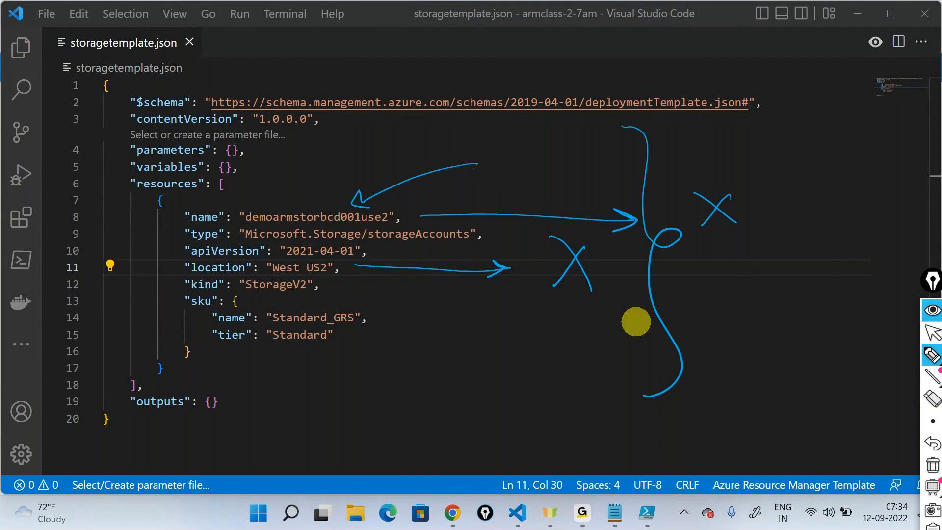
- Annotate the template with "update the properties", a circled "Incremental", and ticks beside the resource name and sku name, and hide the annotations
mouse_move(469, 384)
left_mouse_down()
mouse_move(492, 389)
mouse_move(512, 359)
mouse_move(615, 321)
left_mouse_up()
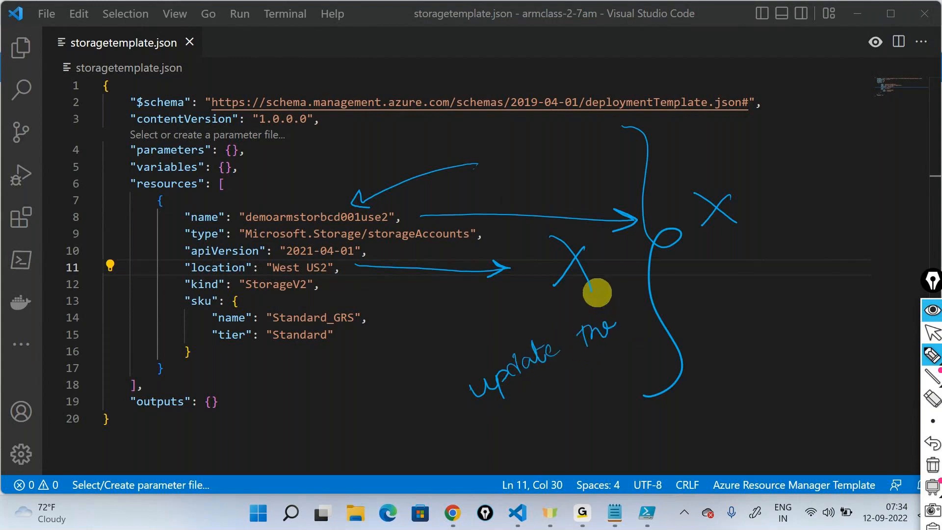
left_click_drag(493, 416, 588, 363)
left_click_drag(372, 314, 392, 306)
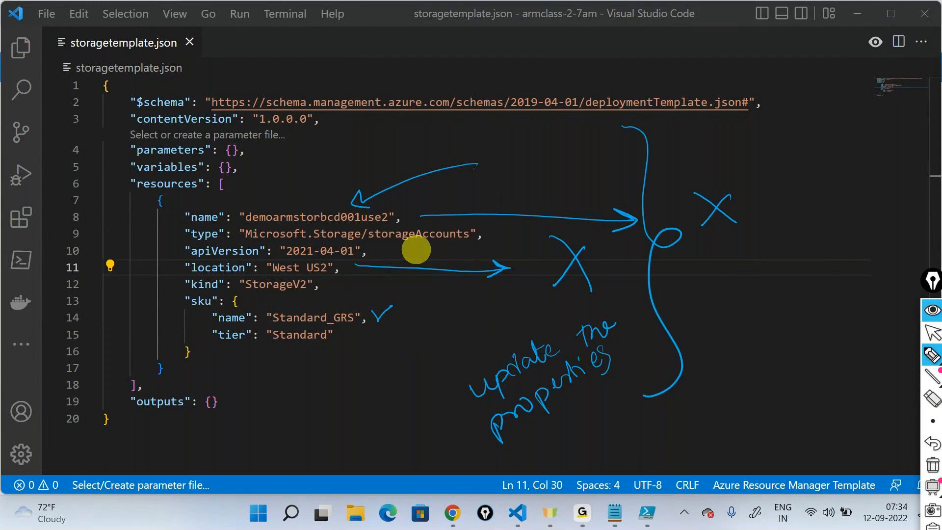
left_click_drag(399, 210, 443, 185)
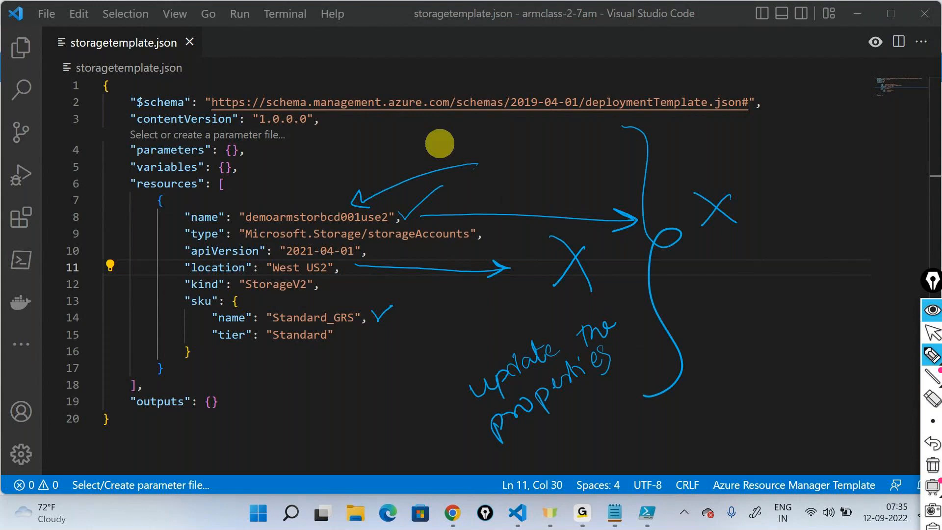
mouse_move(736, 292)
left_mouse_down()
mouse_move(735, 322)
mouse_move(839, 289)
mouse_move(891, 252)
mouse_move(868, 216)
mouse_move(758, 231)
left_mouse_up()
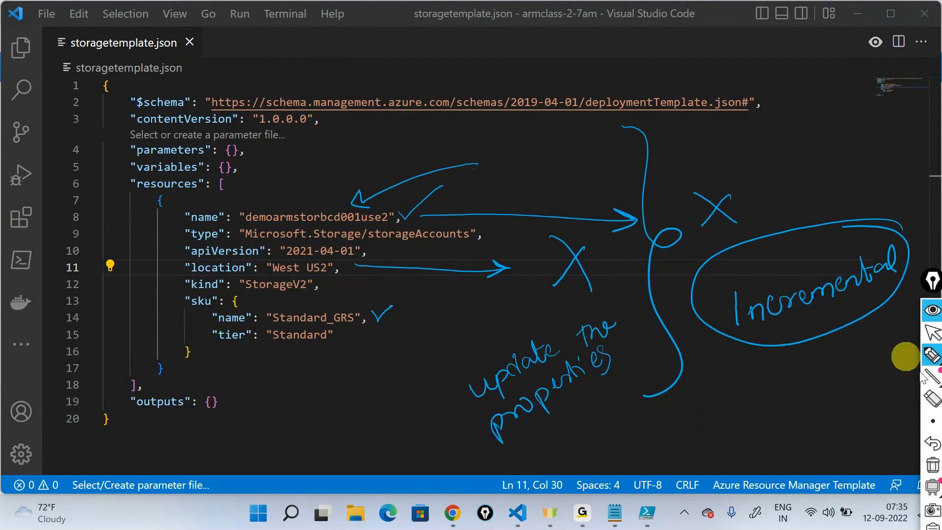
left_click(933, 319)
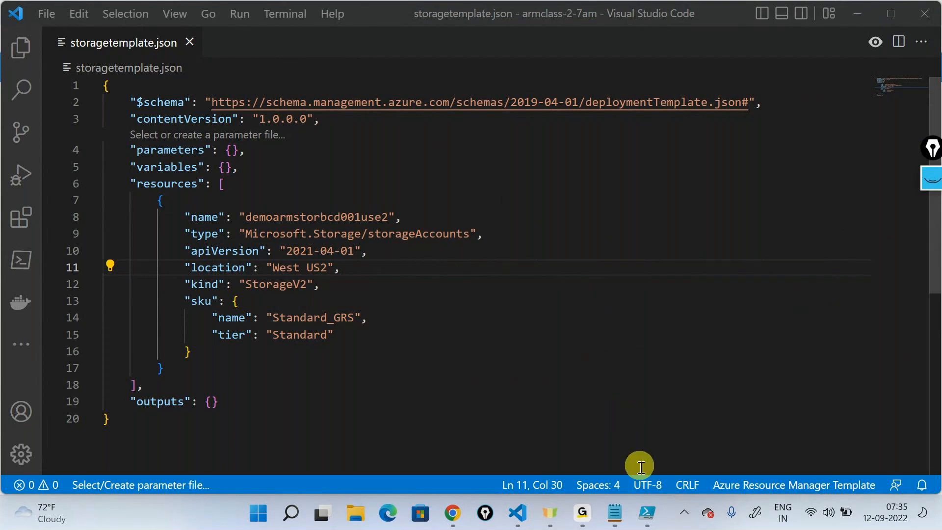
- Switch to Windows PowerShell ISE, clear the console with cls, and bring the deleted New-AzStorageAccount command back into the script
left_click(647, 499)
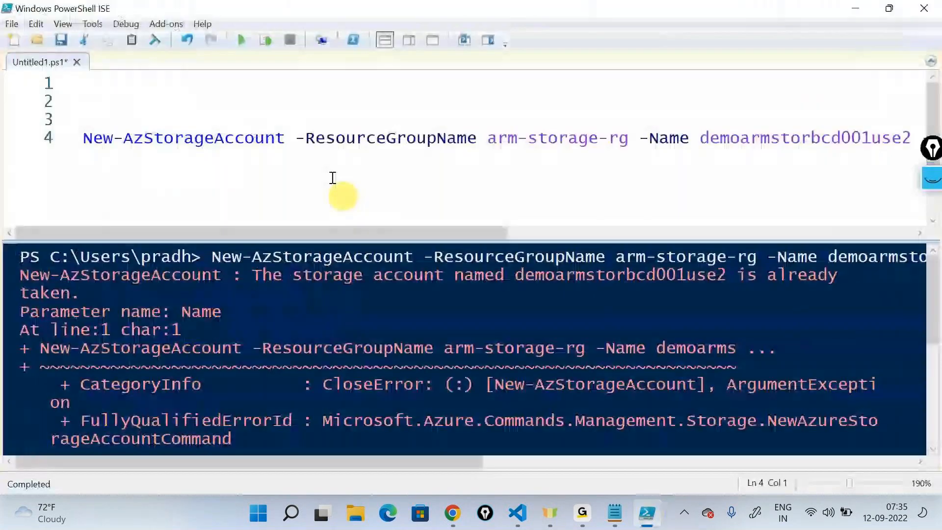
left_click(322, 160)
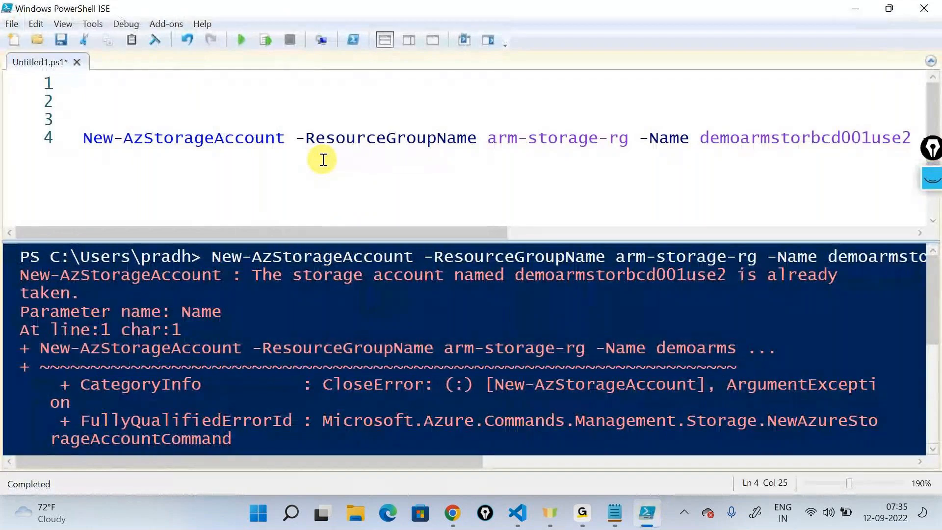
key("ctrl+a")
key("Delete")
scroll(389, 422, "down", 3)
left_click(326, 373)
type("cls")
key("Return")
left_click(186, 139)
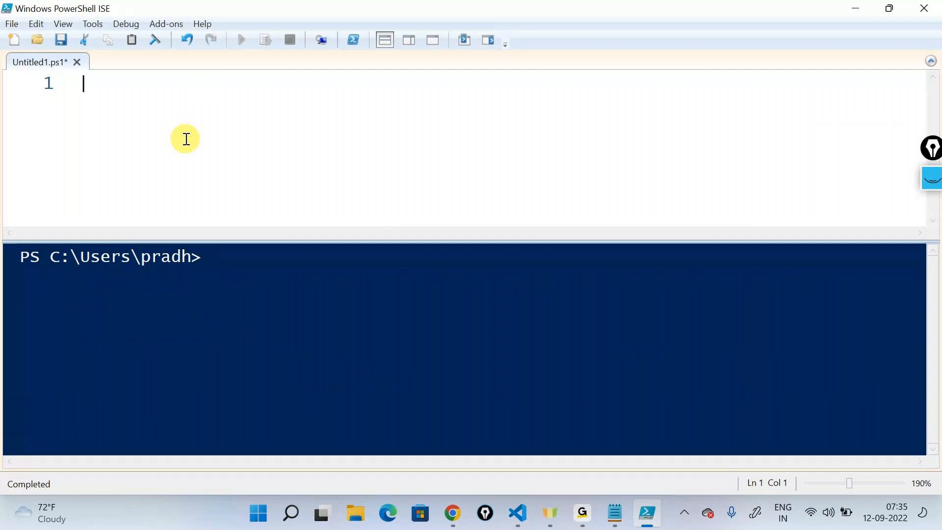
key("ctrl+v")
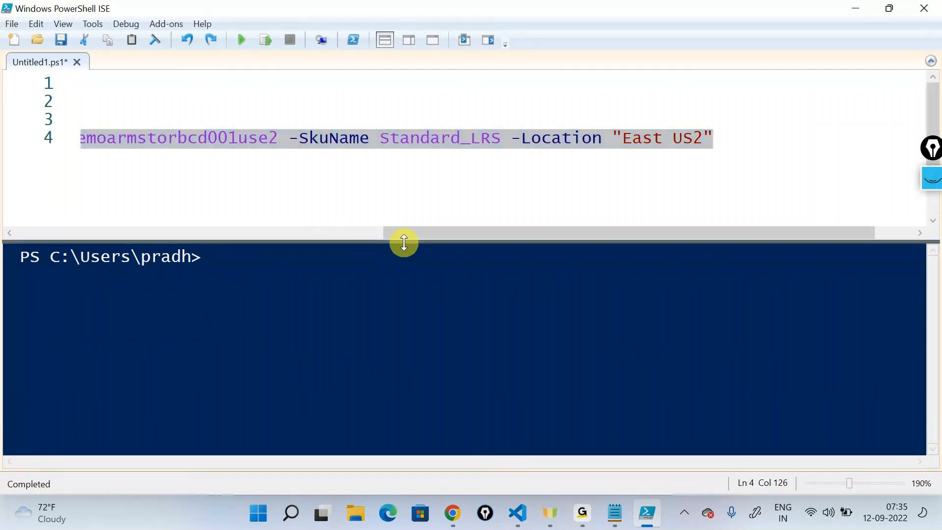
- Examine the hard-coded name, sku and location values along the New-AzStorageAccount command
left_click_drag(423, 240, 167, 207)
left_click(432, 213)
left_click_drag(426, 201, 173, 172)
left_click_drag(500, 142, 711, 145)
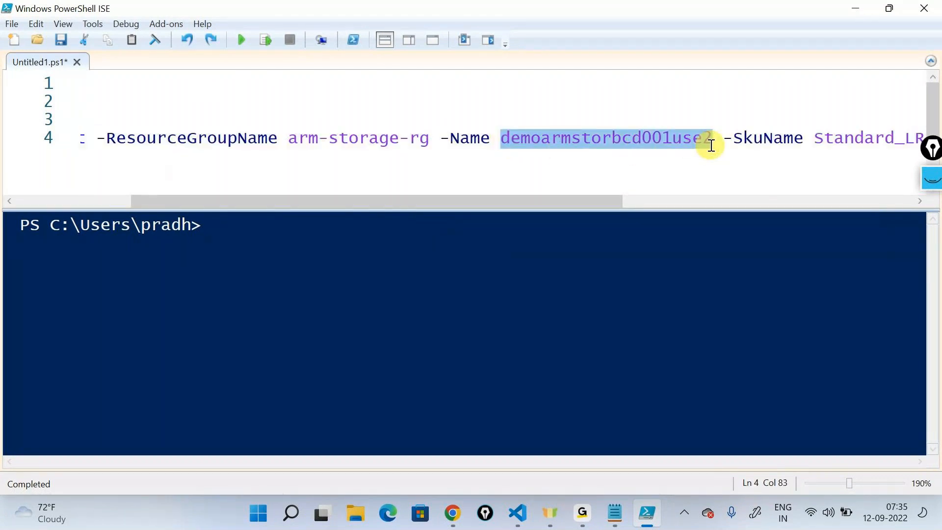
left_click_drag(590, 205, 887, 202)
left_click(684, 163)
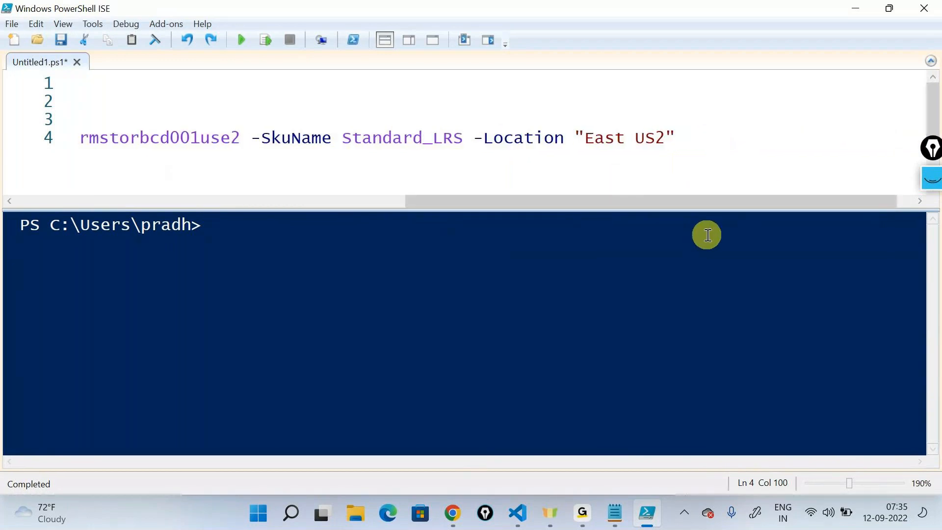
left_click_drag(690, 204, 217, 221)
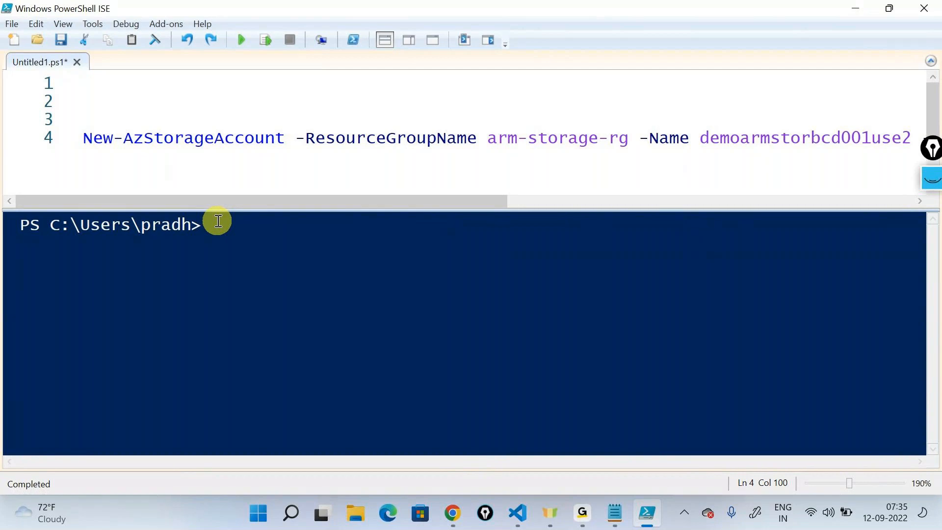
- Add the line Read-Host "What is the name of the storage account" above the New-AzStorageAccount command
left_click(230, 97)
type("Read-Ho")
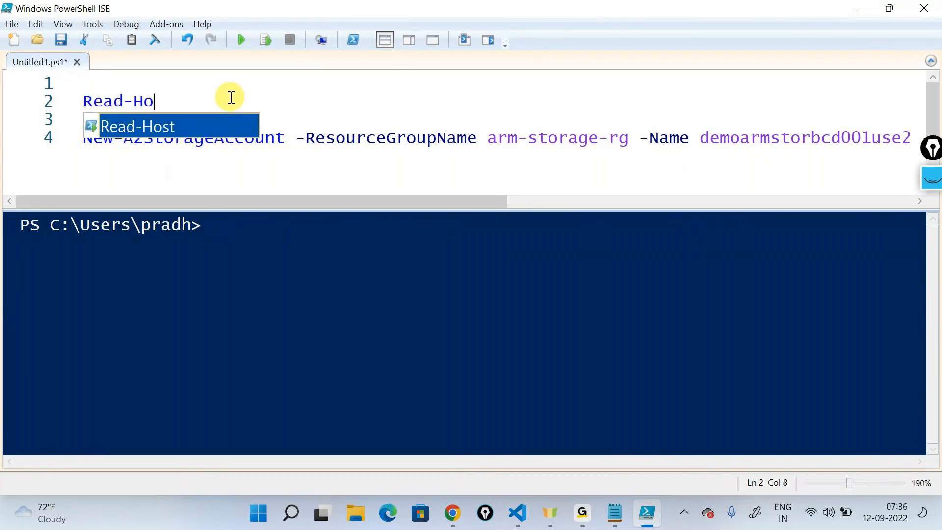
type("st \"Wha\"")
key("BackSpace")
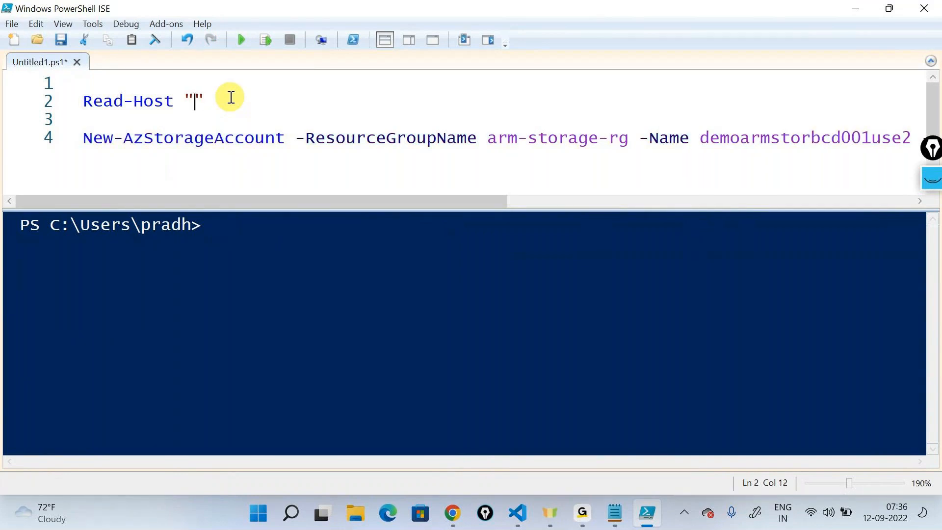
type("what is the name of ")
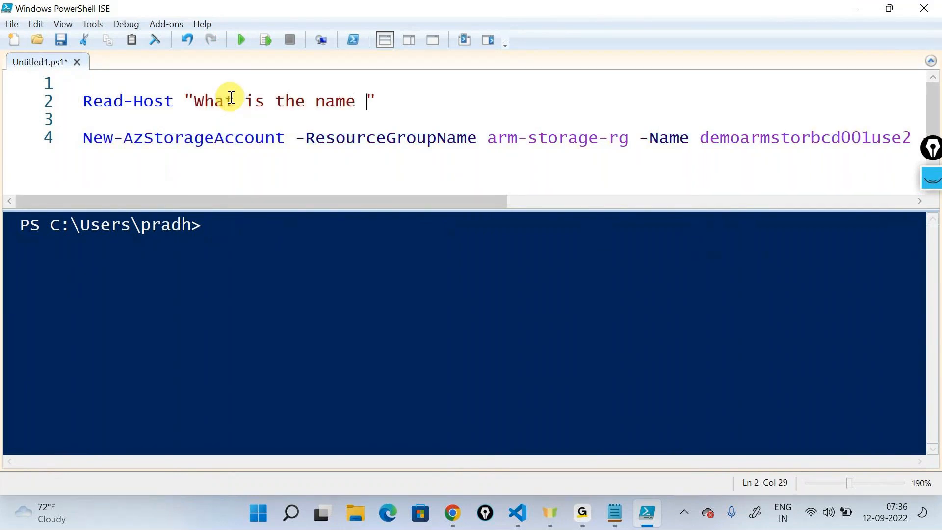
type("the str")
key("BackSpace")
type("orage account")
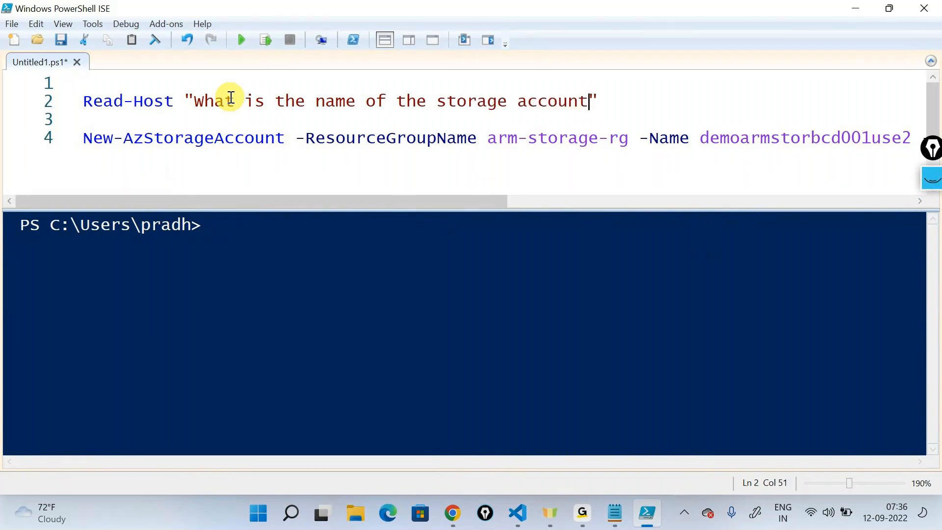
- Assign the Read-Host result to a variable named $storageaccountname at the start of that line
key("Left")
key("Left")
key("Left")
key("Left")
key("Left")
key("Left")
key("Left")
key("Left")
key("Left")
key("Left")
key("Left")
key("Left")
key("Left")
key("Left")
key("Left")
key("Left")
key("Left")
key("Left")
key("Left")
key("Left")
key("Left")
key("Left")
type("$storage")
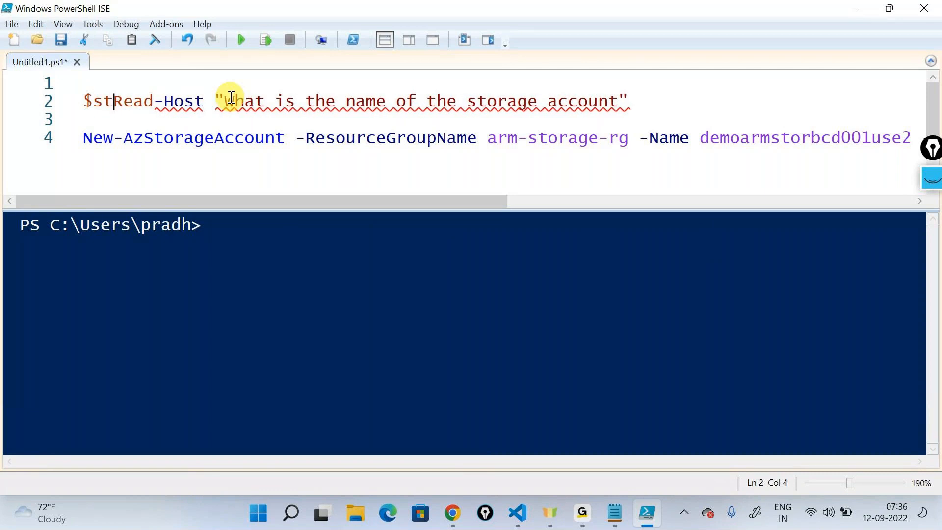
type("accountnam")
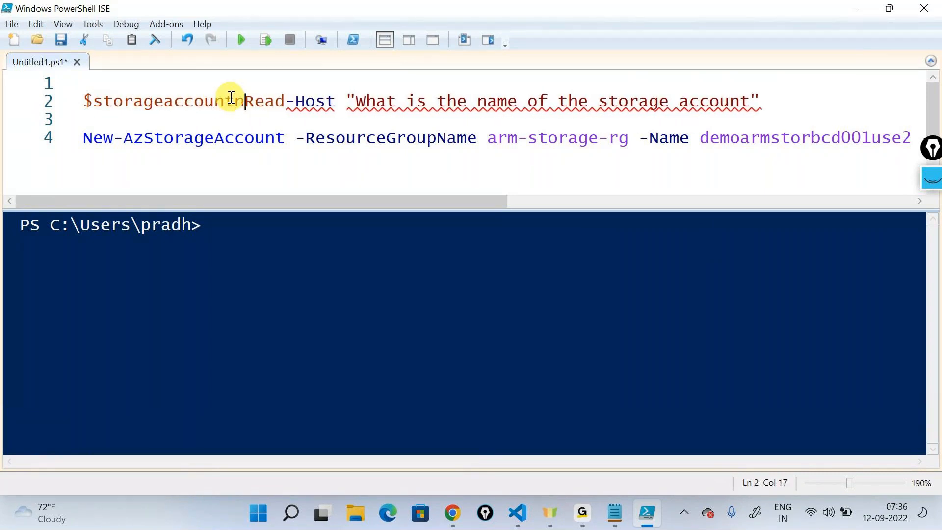
type("e =")
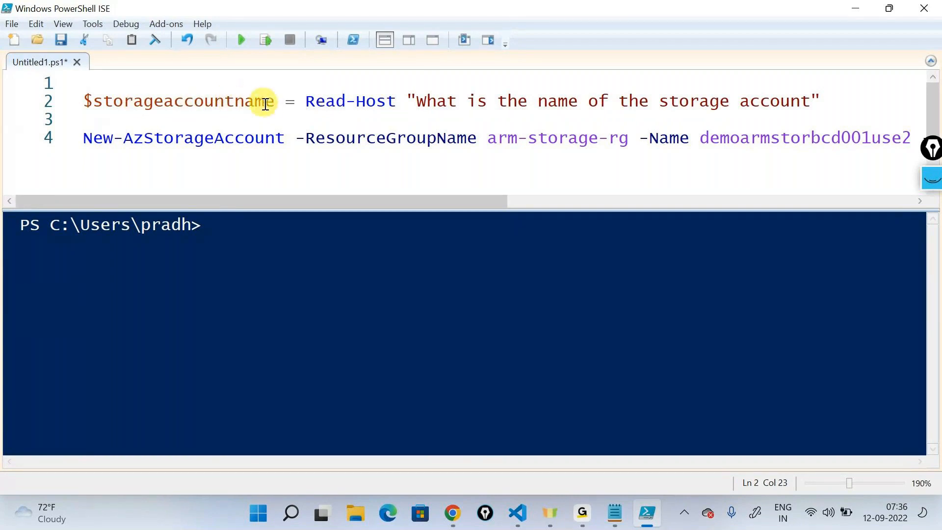
- Replace the hard-coded storage account name after -Name with the $storageaccountname variable
left_click_drag(269, 104, 83, 104)
key("ctrl+c")
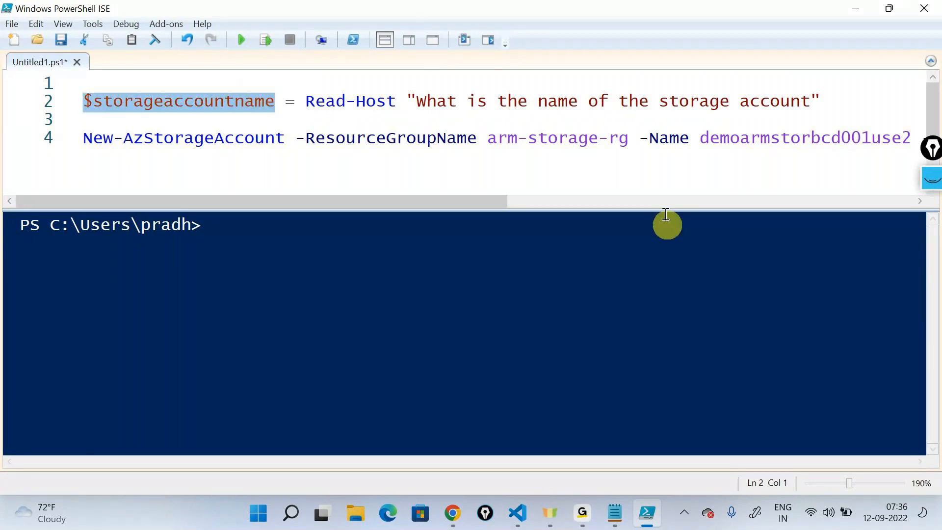
left_click_drag(478, 204, 560, 204)
left_click_drag(556, 139, 898, 141)
key("ctrl+v")
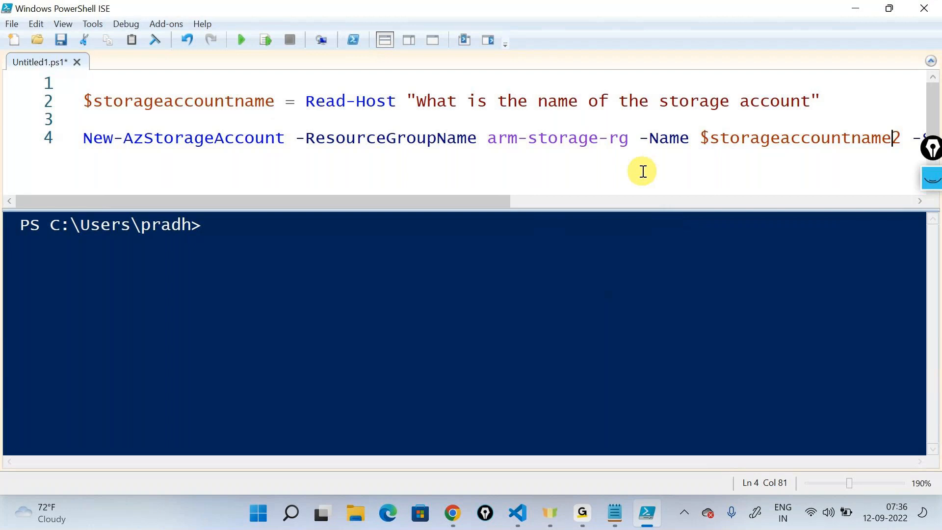
- Return to Visual Studio Code, erase the old annotations, and draw a circled "Reusability" with an arrow pointing toward the resource block
left_click(863, 11)
left_click(932, 179)
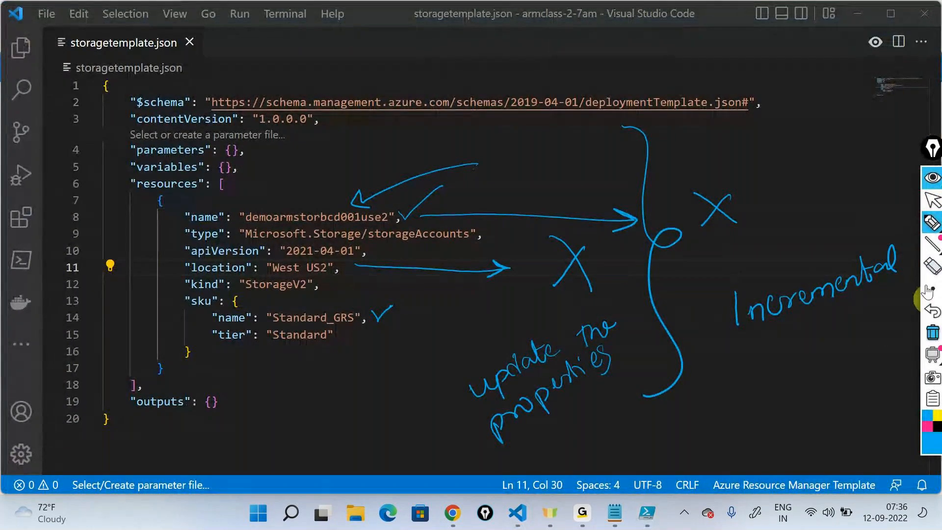
left_click(932, 332)
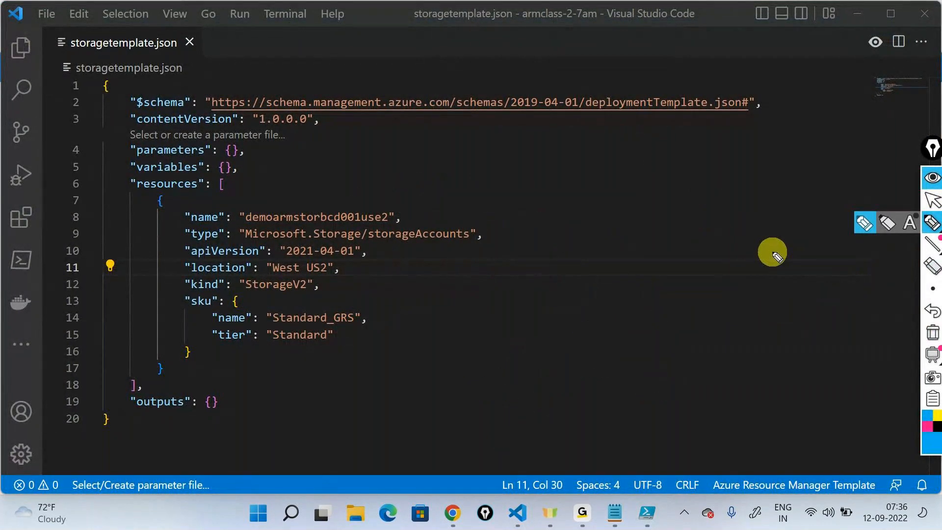
mouse_move(626, 243)
left_mouse_down()
mouse_move(691, 239)
mouse_move(770, 215)
mouse_move(605, 166)
mouse_move(525, 170)
left_mouse_up()
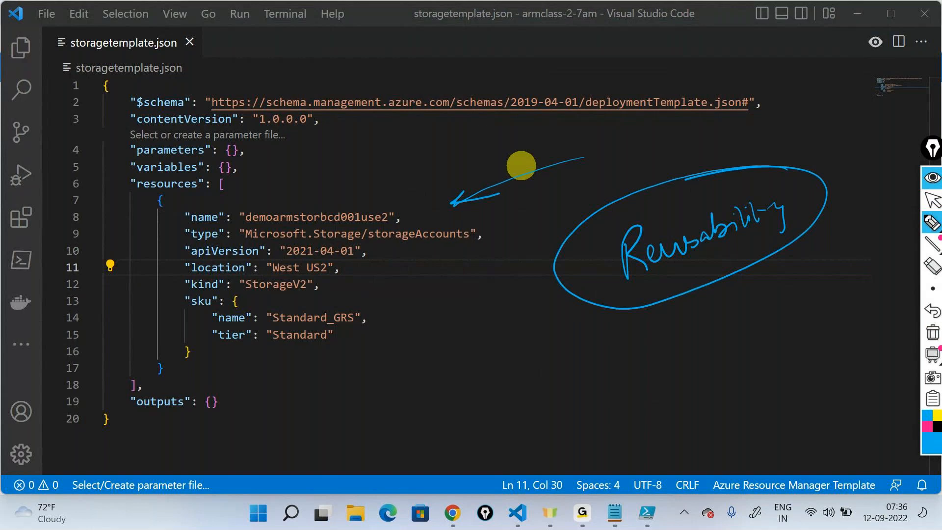
- Erase the "Reusability" drawing, mark the empty parameters section with an arrow and an oval, and erase those marks
left_click(932, 332)
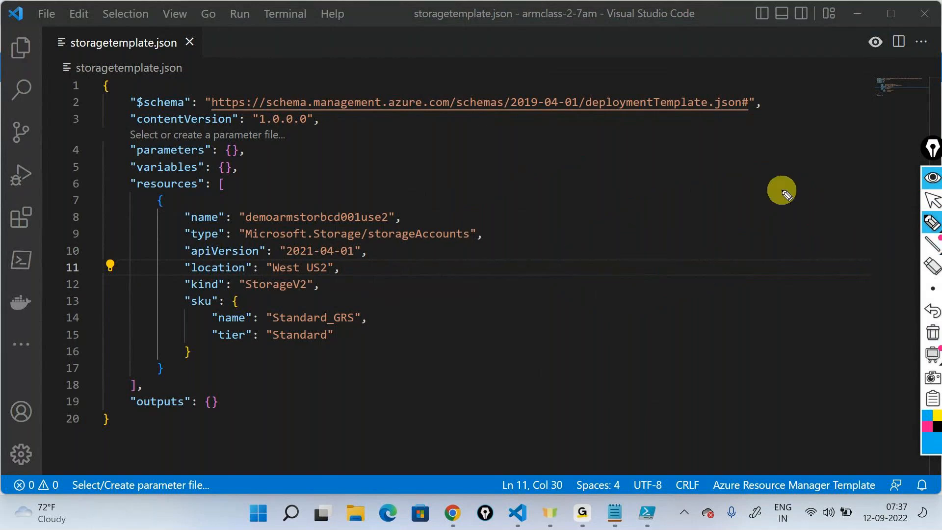
left_click_drag(314, 141, 256, 146)
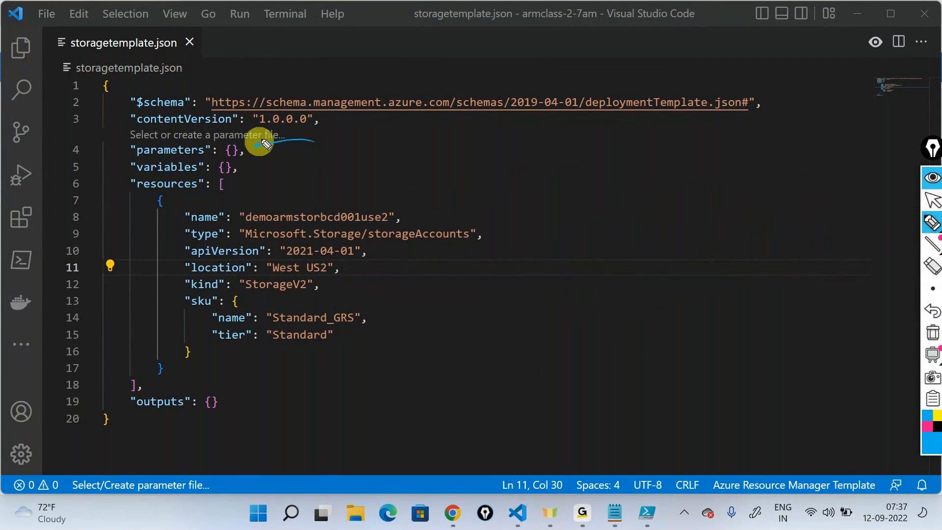
mouse_move(167, 126)
left_mouse_down()
mouse_move(119, 156)
mouse_move(245, 139)
left_mouse_up()
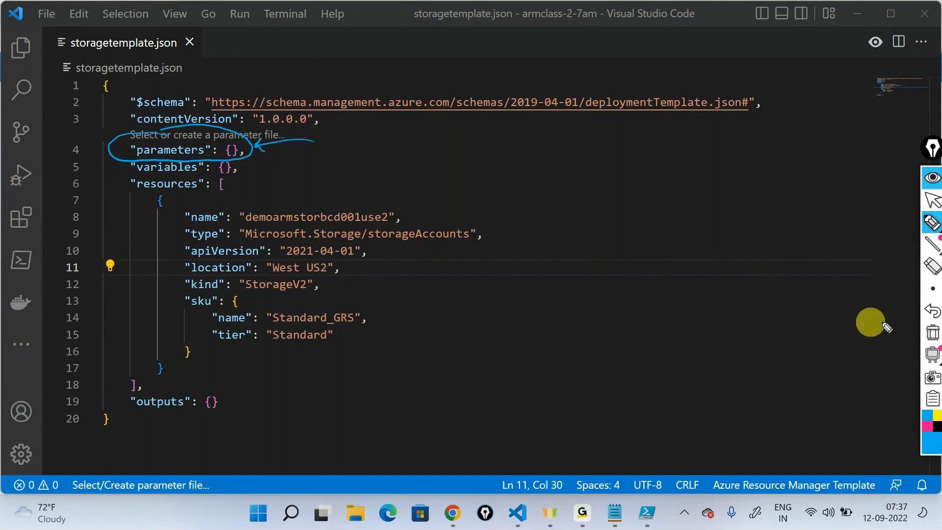
left_click(932, 333)
- Insert a new-parameter definition snippet inside the template's empty parameters object
left_click(932, 200)
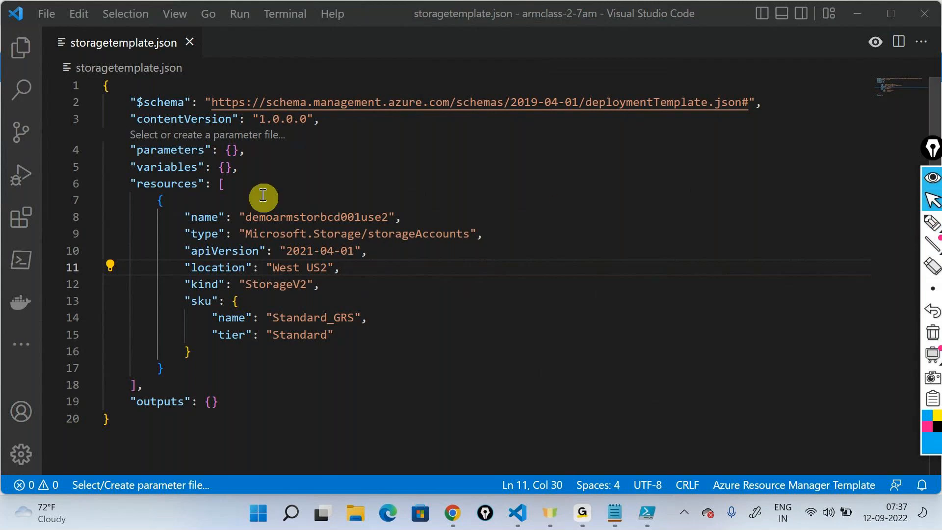
left_click(233, 151)
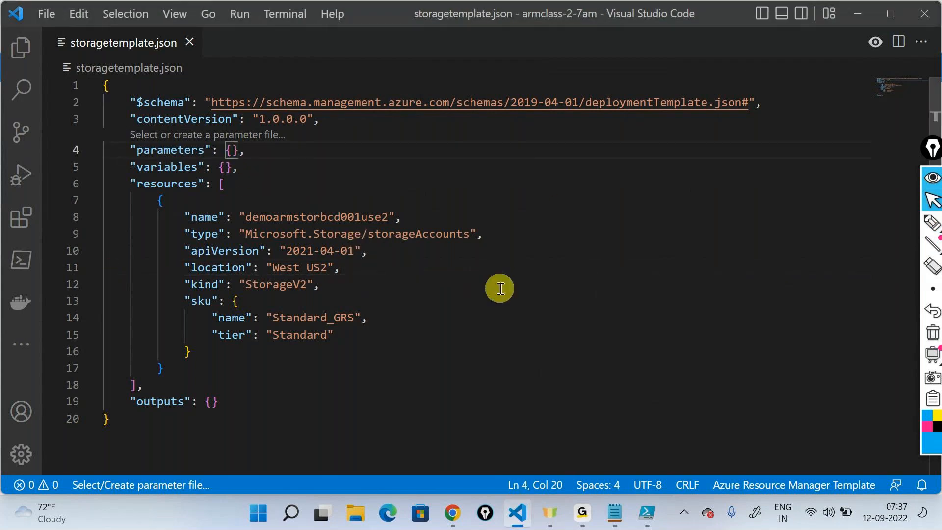
key("Return")
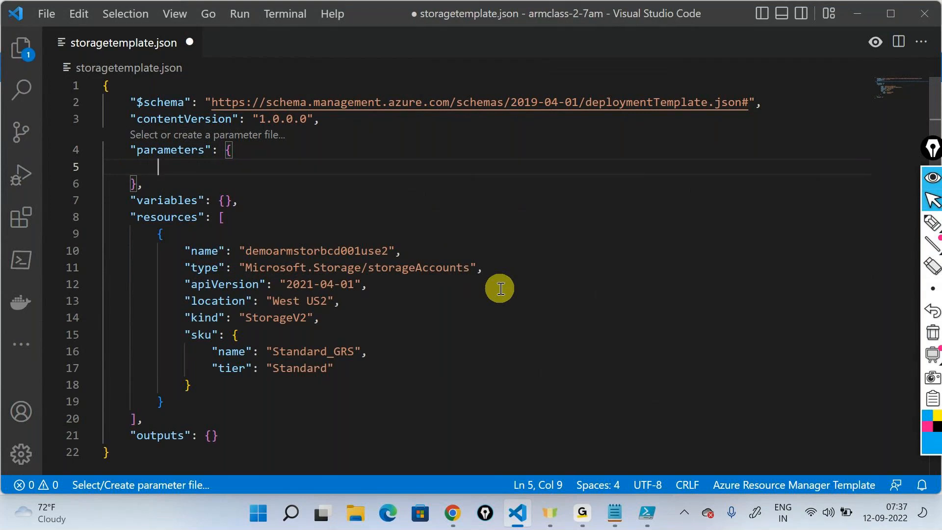
type("\"")
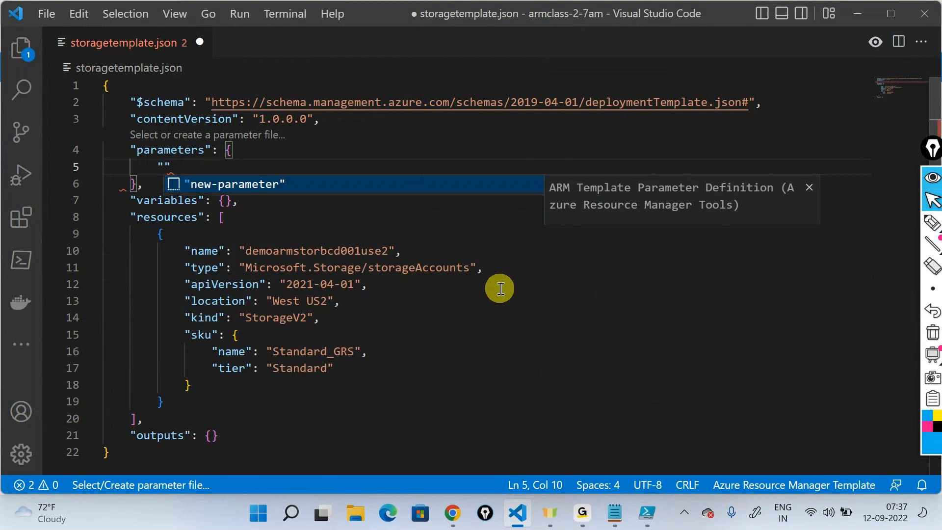
key("Return")
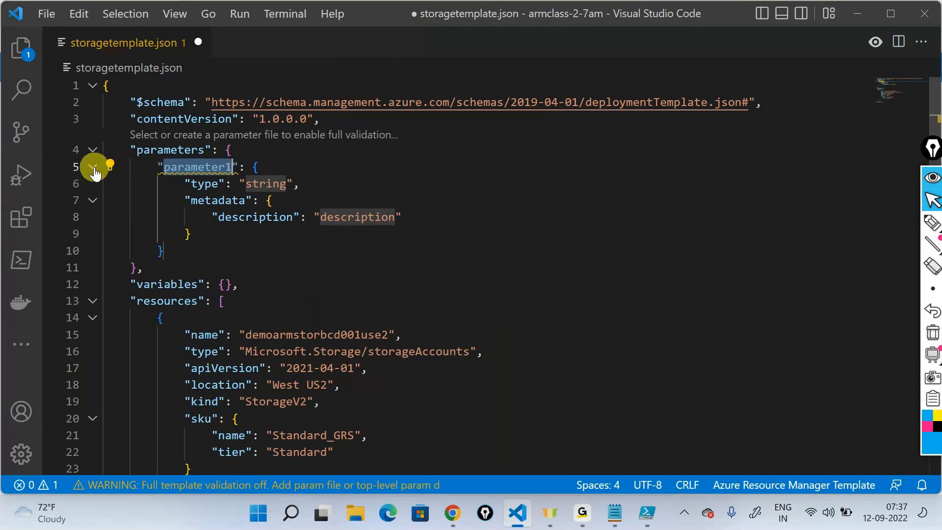
left_click(92, 167)
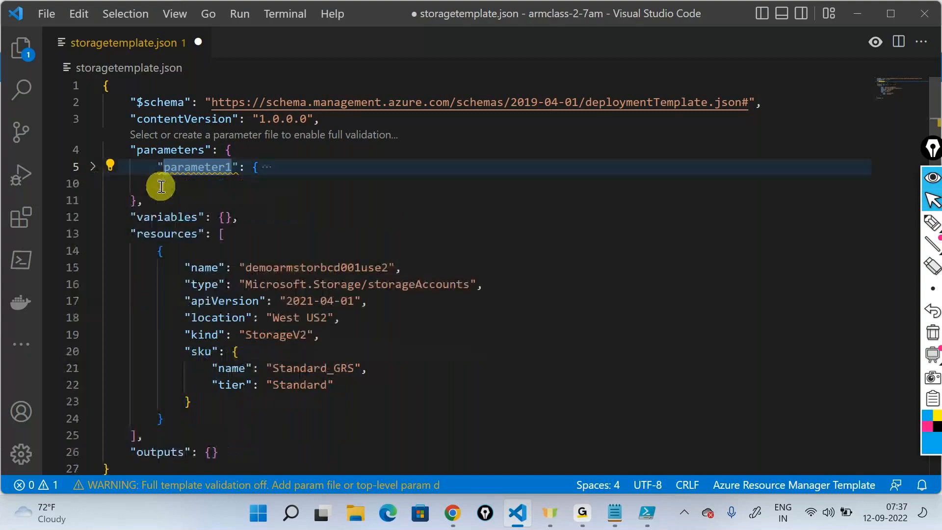
left_click(93, 167)
- Rename the placeholder parameter1 in the parameters section to storageaccountname and highlight its string type line
left_click(256, 165)
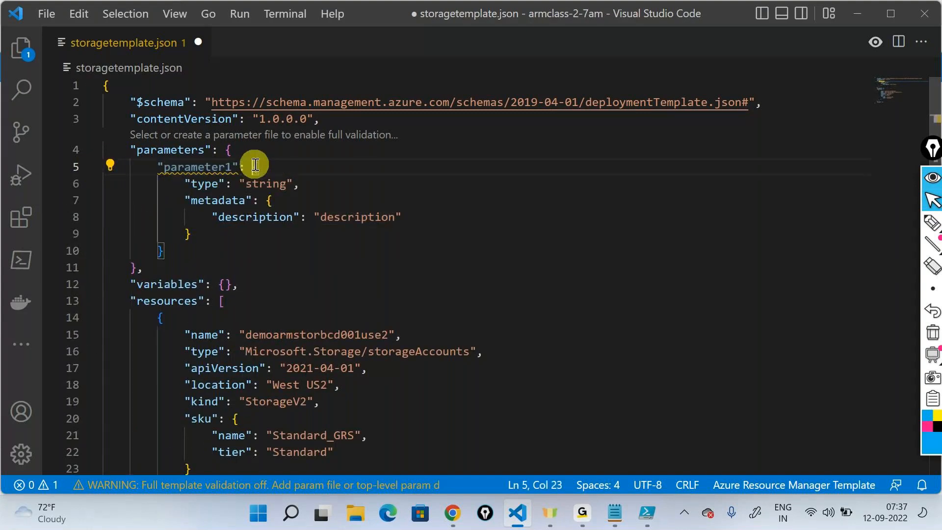
double_click(197, 166)
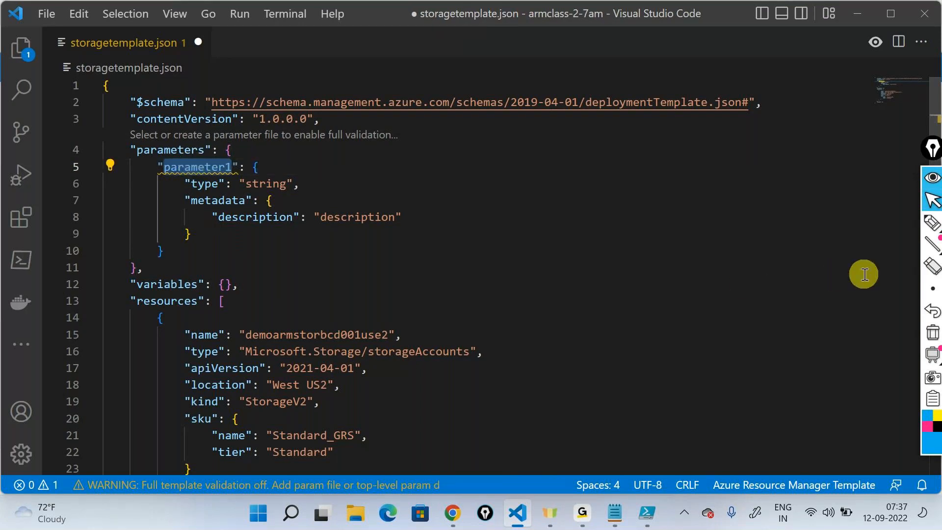
type("storageaccoun")
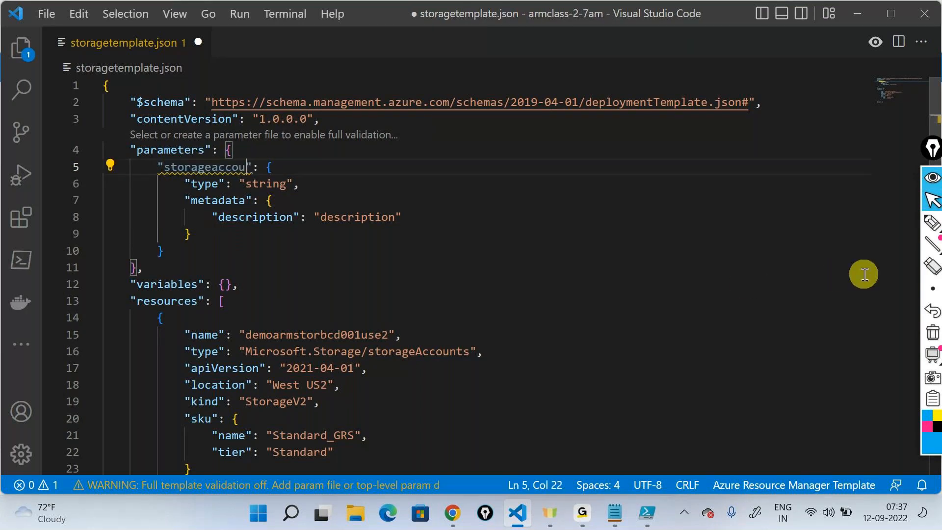
type("tname")
left_click_drag(170, 183, 316, 194)
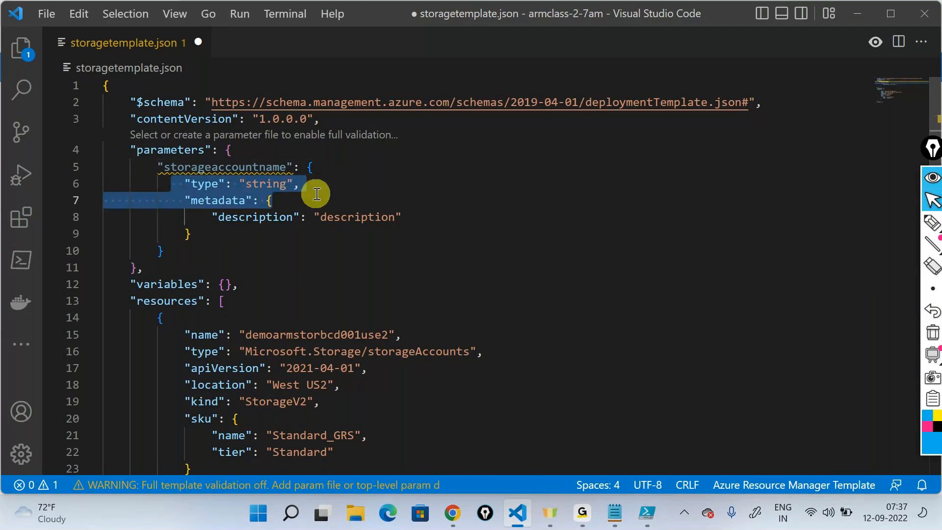
left_click(581, 283)
- Set the storageaccountname parameter's description to "This is the name of the storage account which needs to be created"
double_click(362, 216)
type("T")
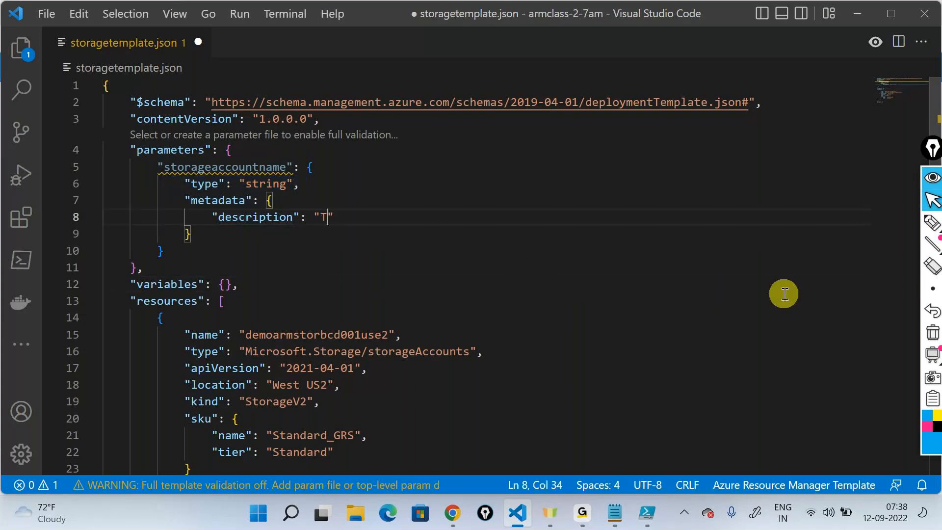
type("his is the name of t")
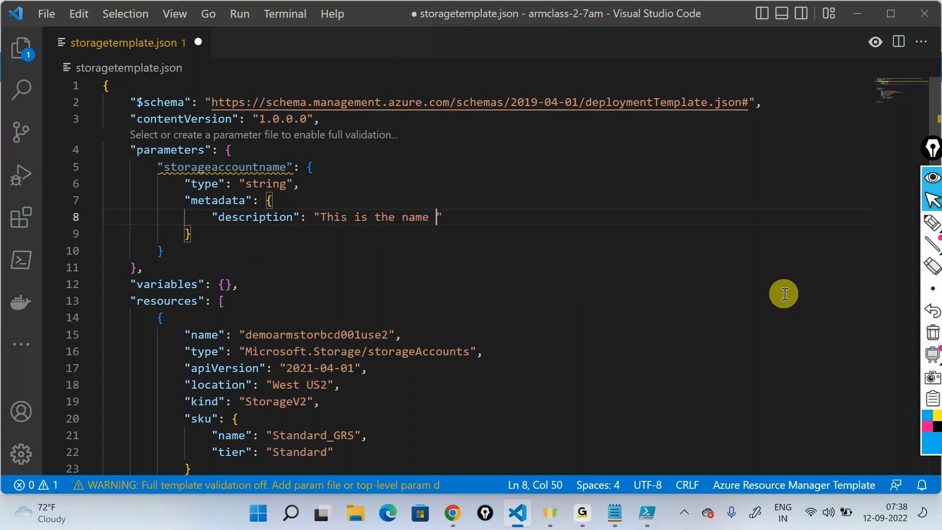
type("he stos")
type("age account wjth")
key("BackSpace")
key("BackSpace")
key("BackSpace")
type("hich nee")
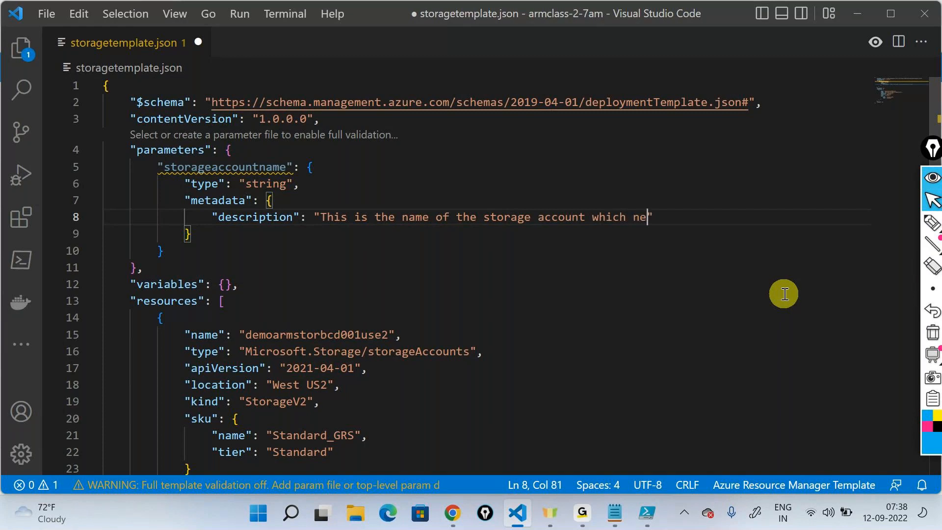
type("ds to be creatd")
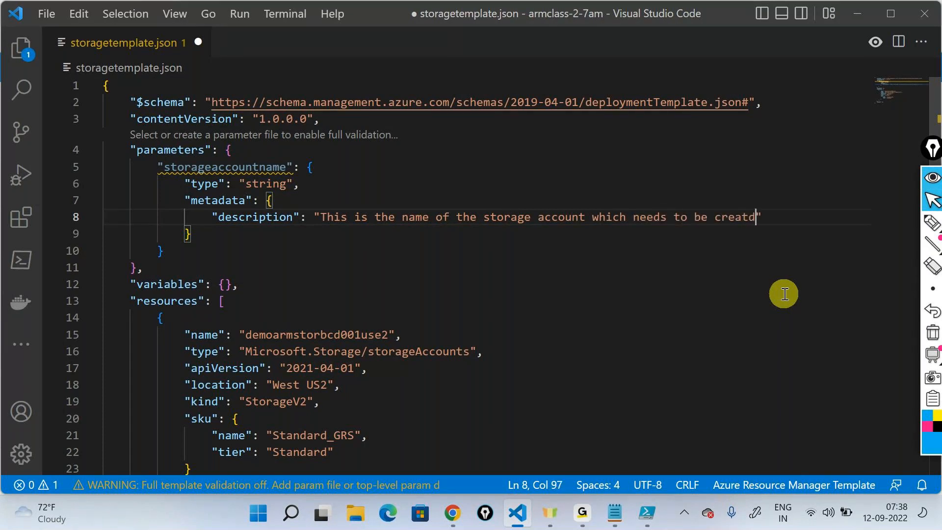
left_click_drag(220, 228, 184, 201)
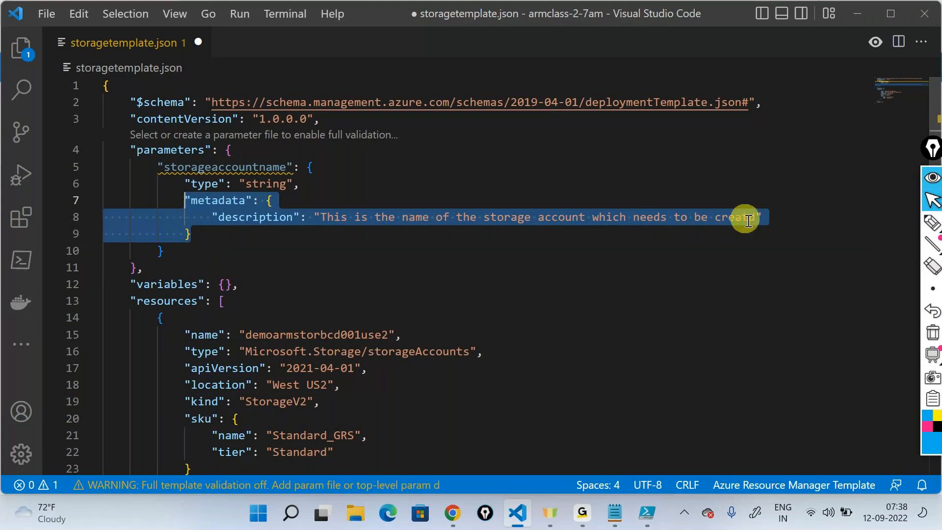
left_click(798, 383)
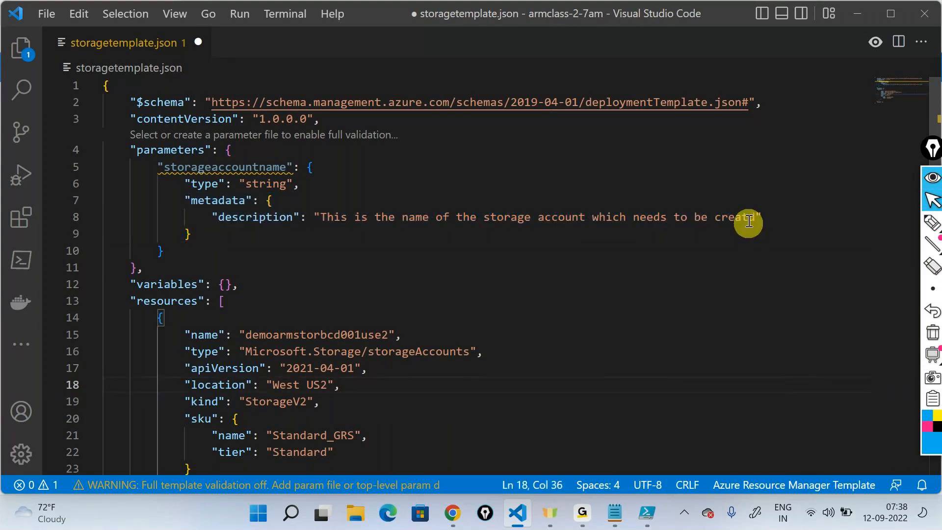
left_click(749, 221)
type("ed")
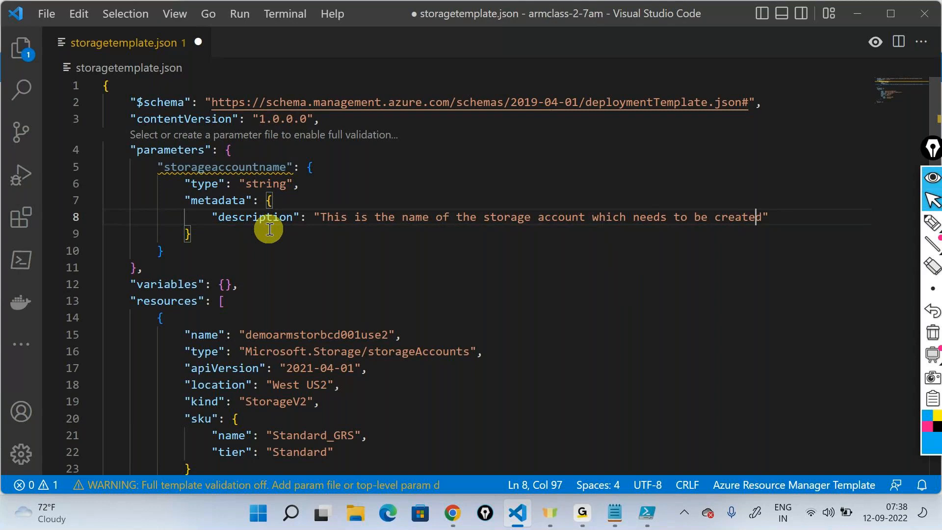
- Mark the parameter and resource name with arrows, a handwritten "$storage" and a circle around "name", and erase all the marks
scroll(270, 229, "down", 2)
left_click(931, 223)
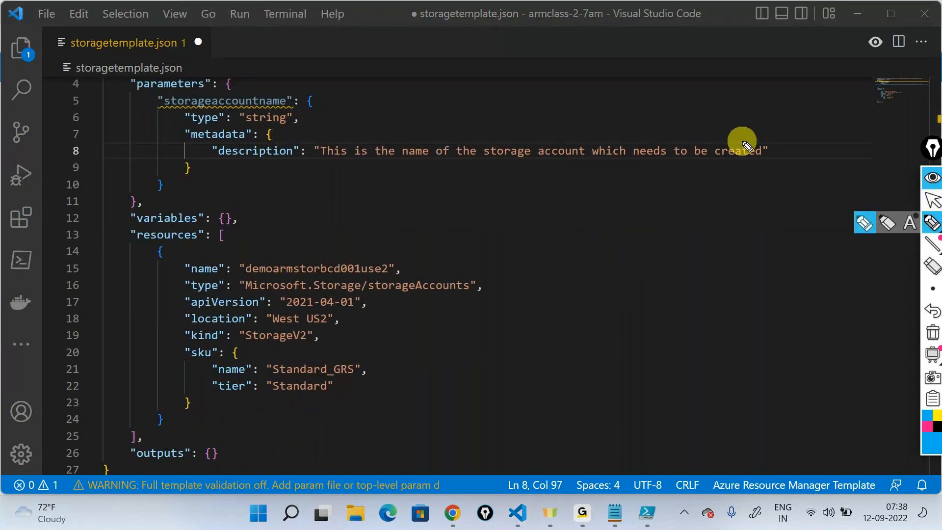
mouse_move(389, 89)
left_mouse_down()
mouse_move(326, 101)
mouse_move(336, 105)
left_mouse_up()
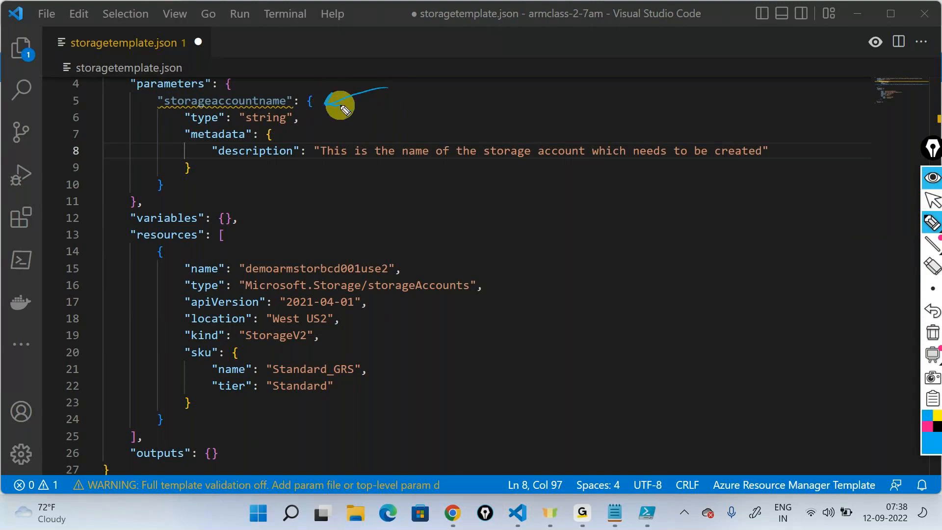
mouse_move(474, 238)
left_mouse_down()
mouse_move(421, 261)
mouse_move(433, 250)
left_mouse_up()
mouse_move(596, 183)
left_mouse_down()
mouse_move(580, 184)
mouse_move(624, 193)
mouse_move(664, 169)
mouse_move(675, 185)
mouse_move(718, 159)
left_mouse_up()
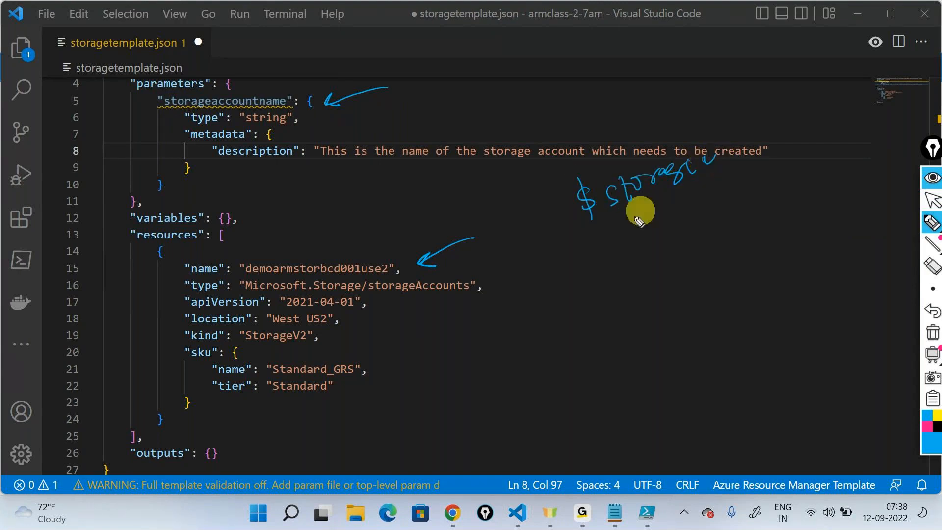
mouse_move(633, 199)
left_mouse_down()
mouse_move(550, 257)
mouse_move(452, 275)
left_mouse_up()
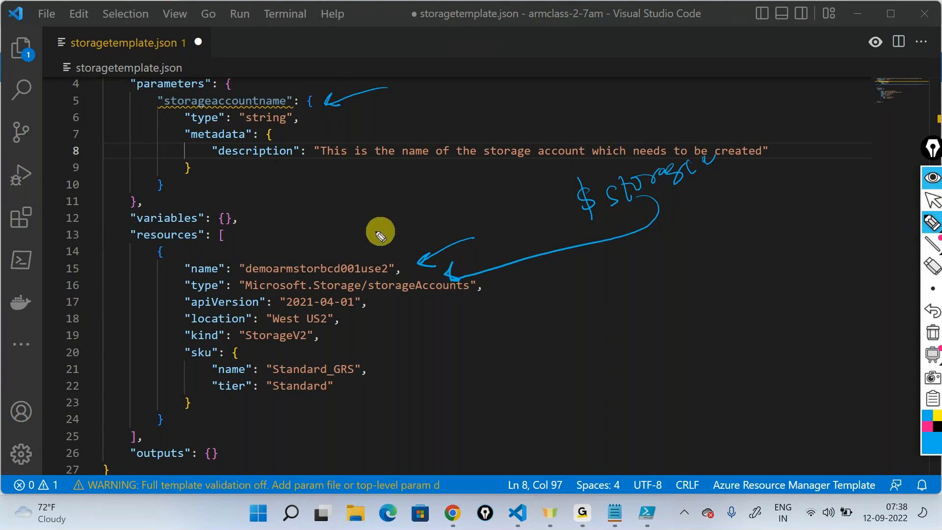
left_click_drag(208, 252, 200, 235)
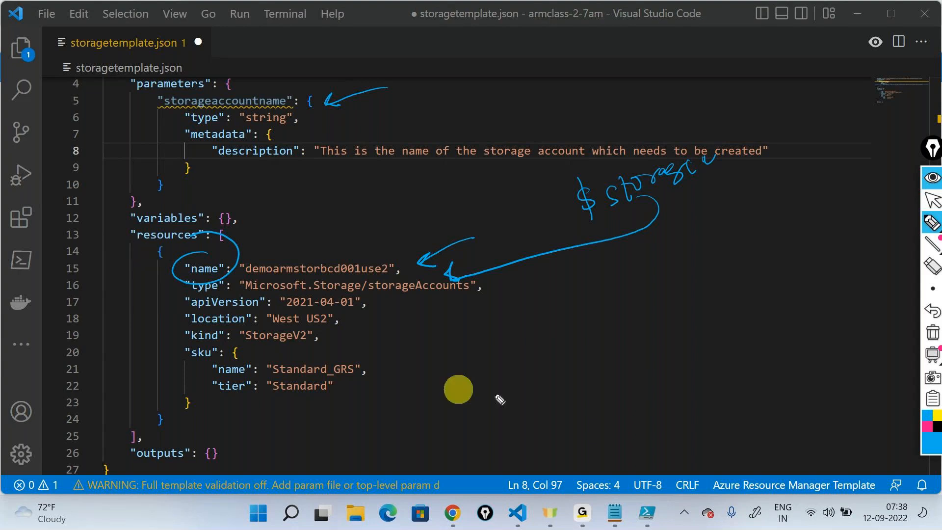
left_click(932, 333)
left_click(933, 201)
- Replace the storage account resource's hard-coded name with an empty pair of square brackets inside the quotes
double_click(327, 275)
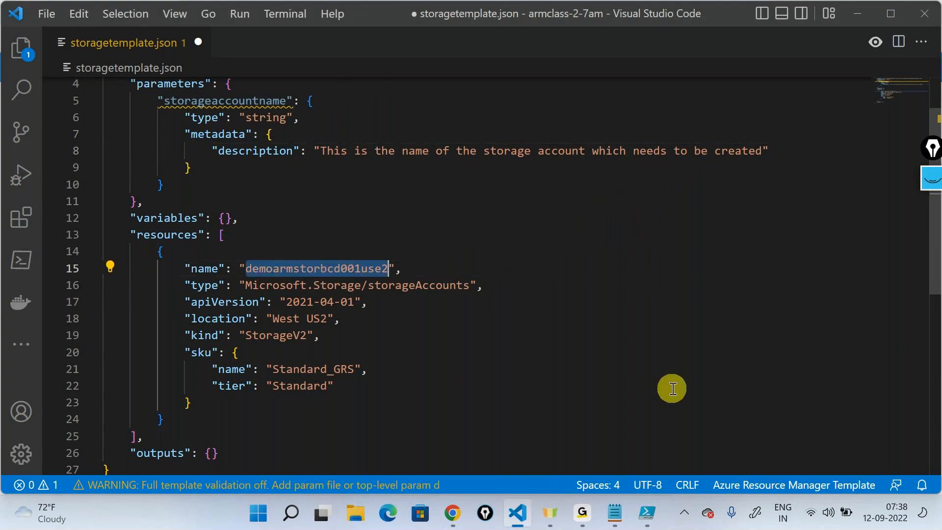
key("BackSpace")
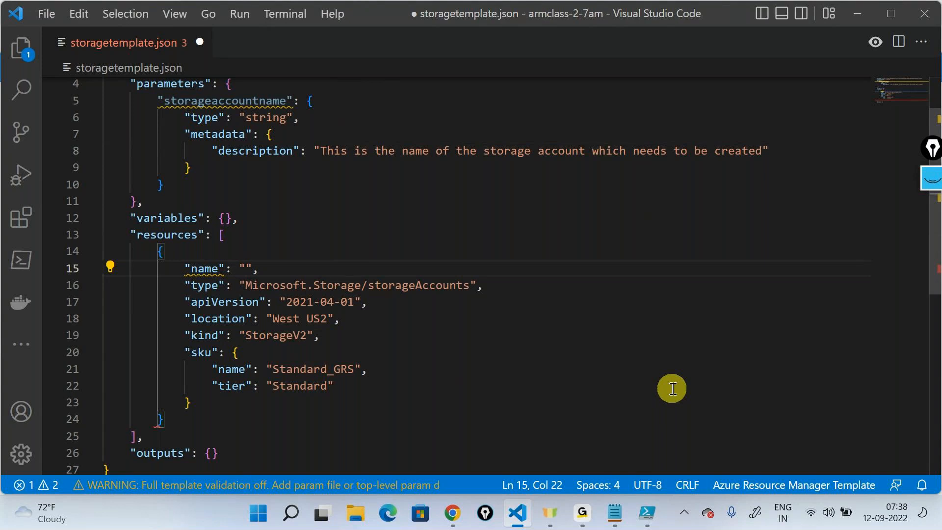
type("[")
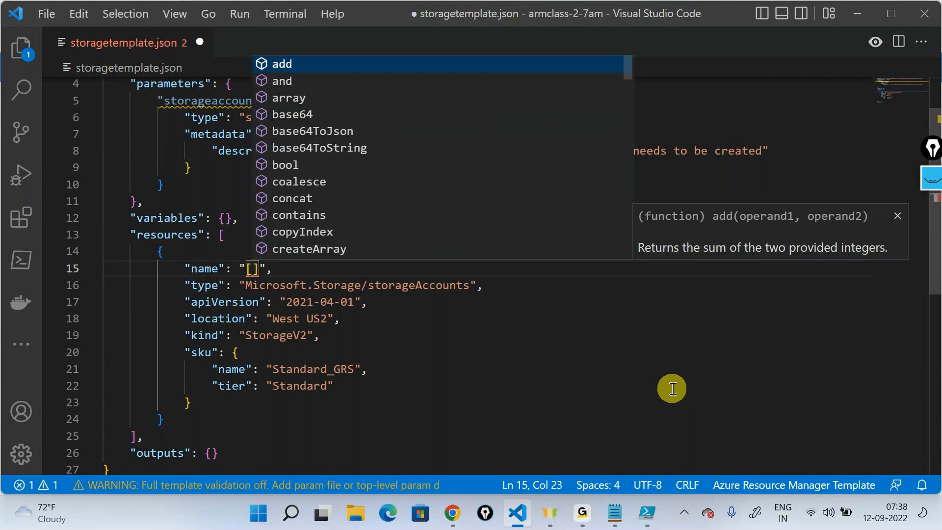
- Examine how square brackets are used around the resources array compared with the expression brackets in the resource name
left_click(671, 388)
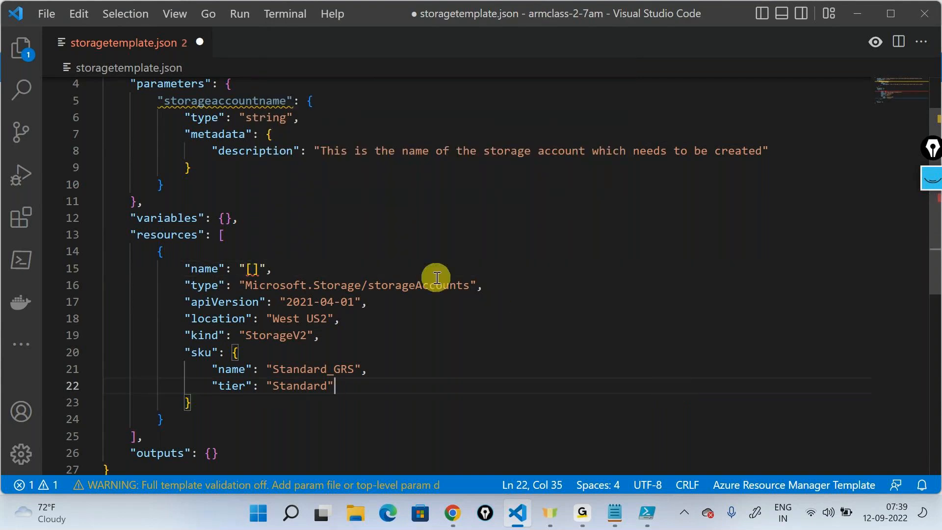
left_click(223, 236)
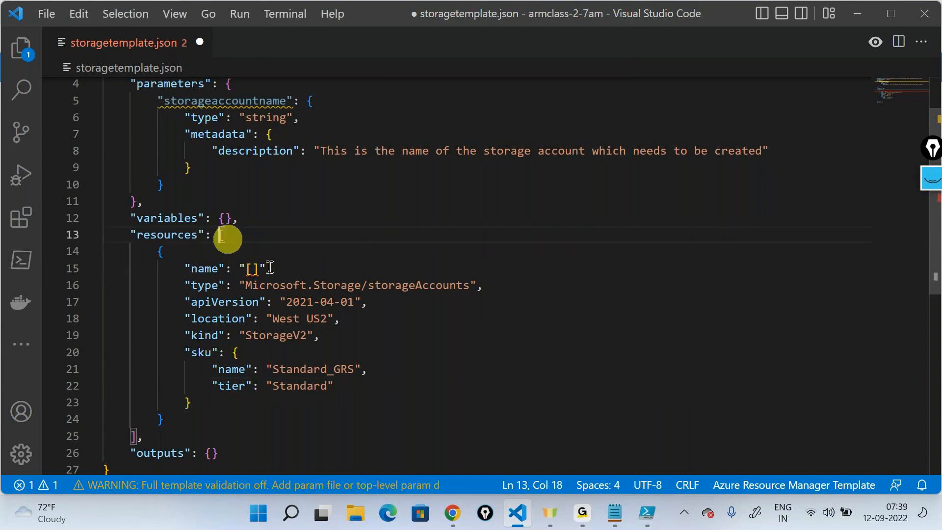
scroll(696, 317, "down", 2)
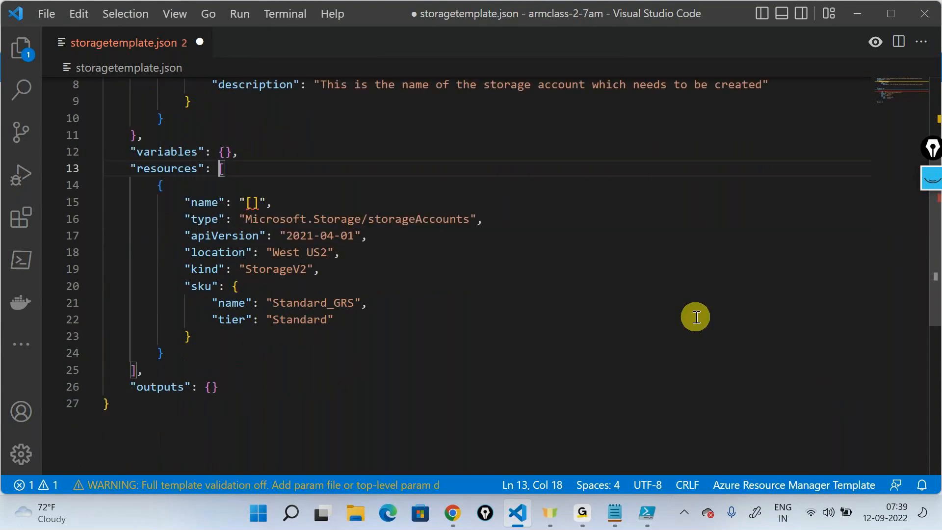
scroll(696, 317, "up", 2)
scroll(696, 317, "up", 2)
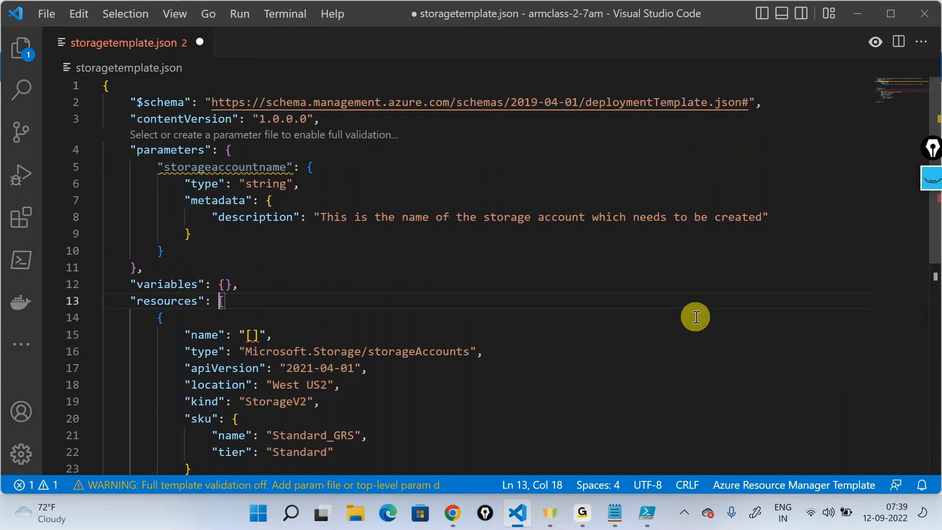
mouse_move(582, 512)
left_click(617, 441)
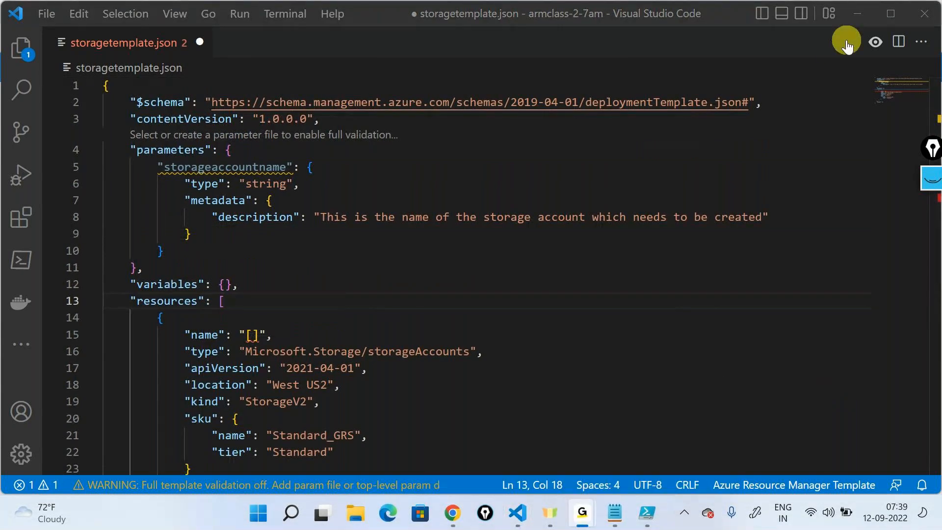
left_click(855, 15)
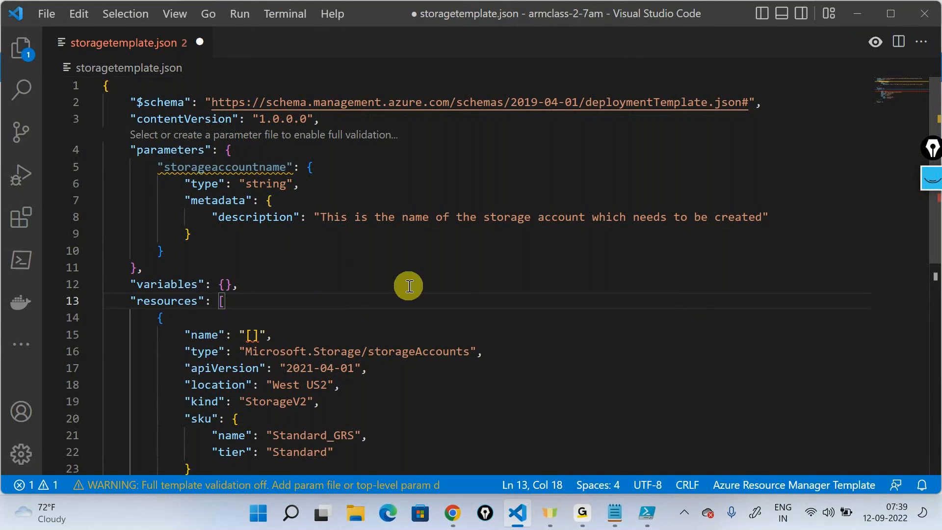
scroll(409, 286, "down", 3)
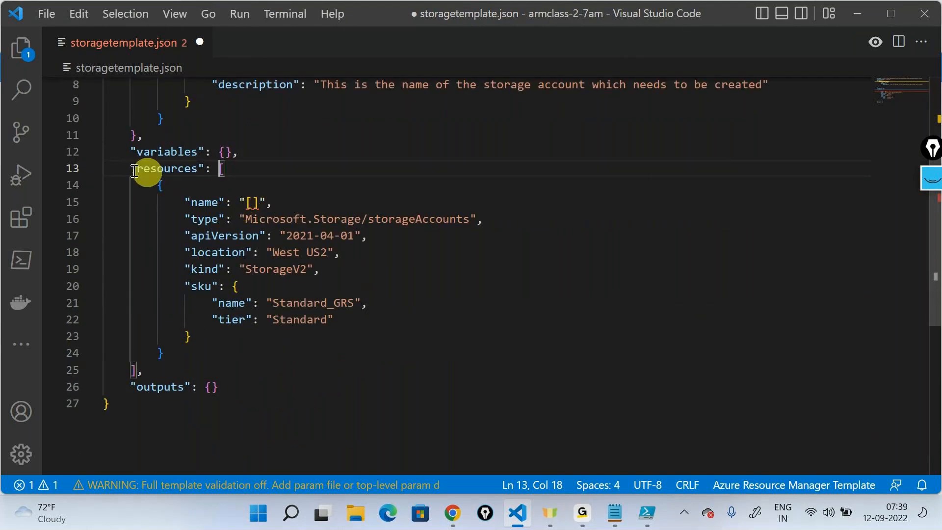
left_click(92, 170)
left_click(91, 169)
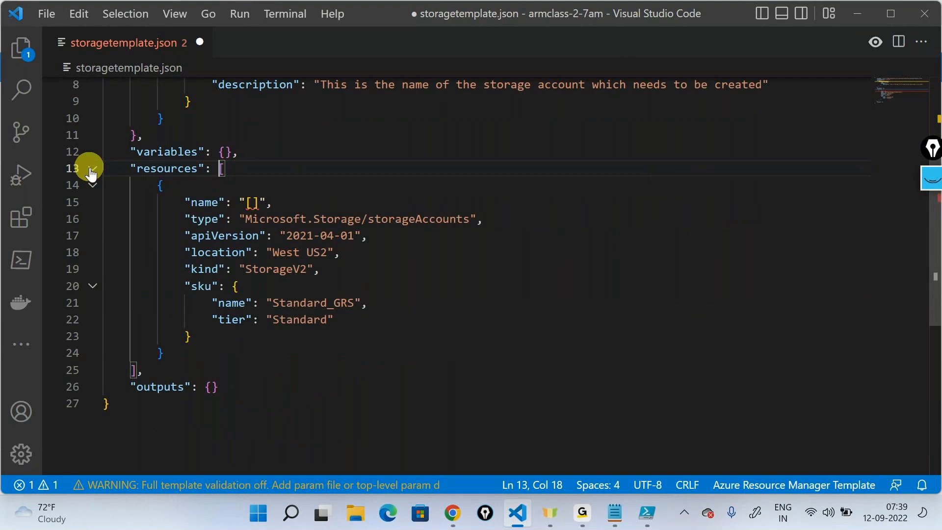
- Fill the resource name's square brackets with the expression parameters('storageaccountname')
left_click(247, 201)
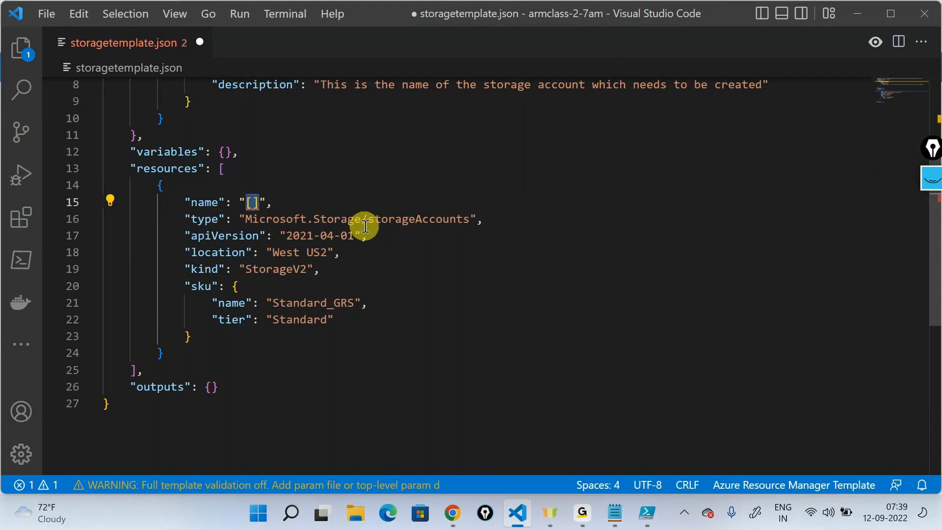
left_click(252, 201)
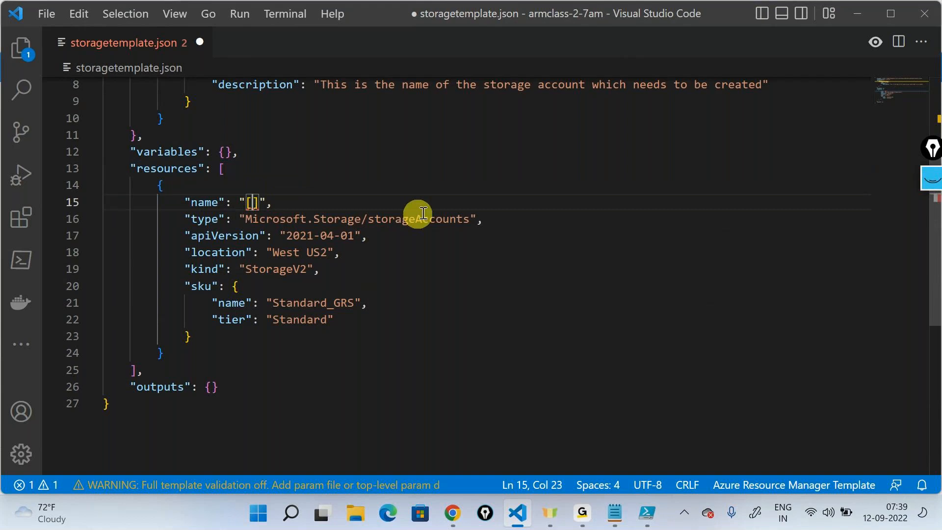
scroll(432, 209, "up", 3)
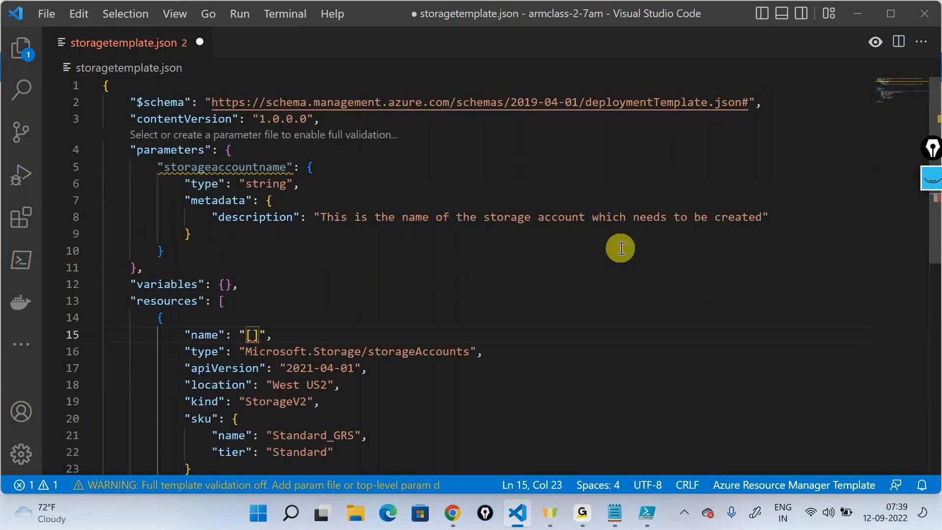
type("pa")
key("Down")
key("Return")
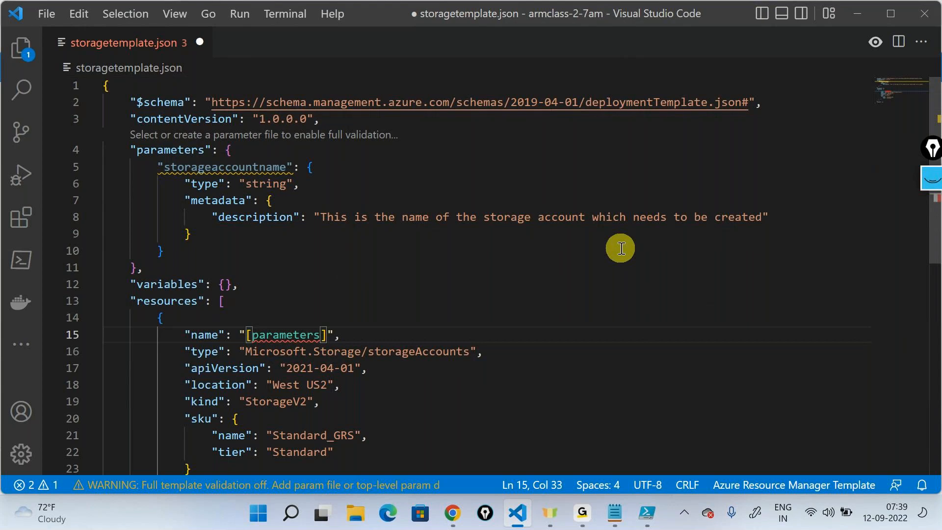
type("(")
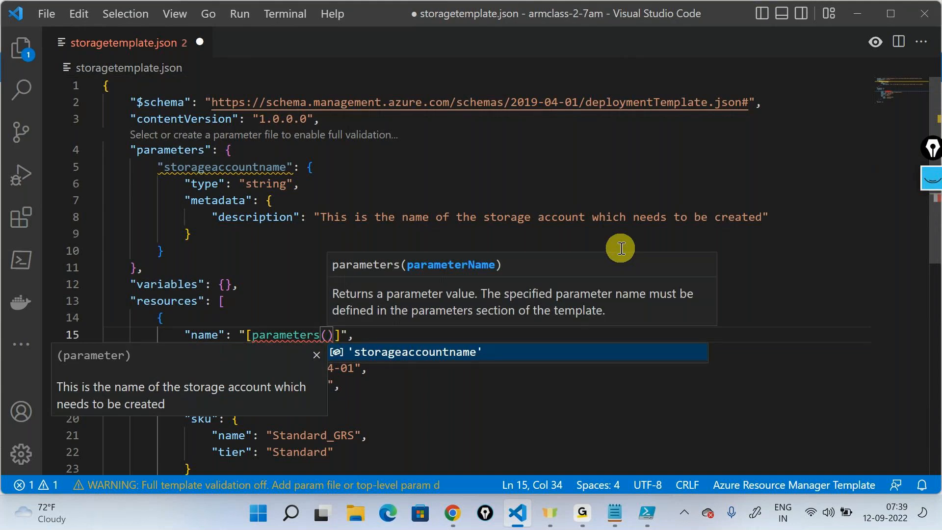
key("Tab")
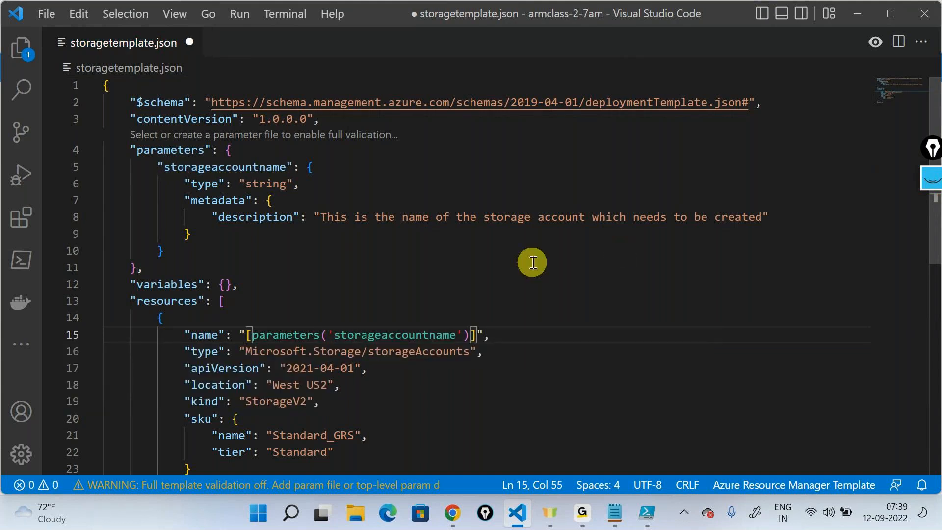
- Highlight the storageaccountname parameter with its matching reference in the resource name, and save the template
double_click(255, 168)
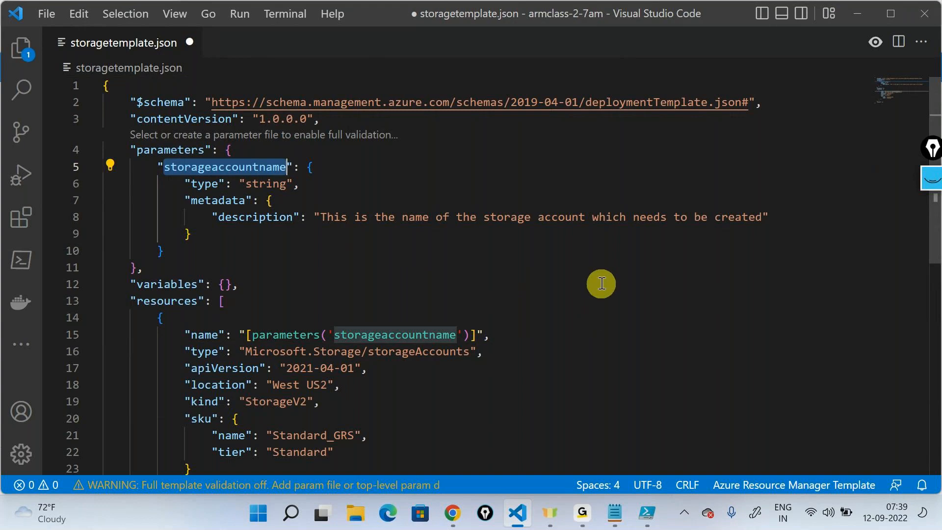
key("ctrl+s")
scroll(603, 275, "down", 2)
scroll(603, 275, "up", 2)
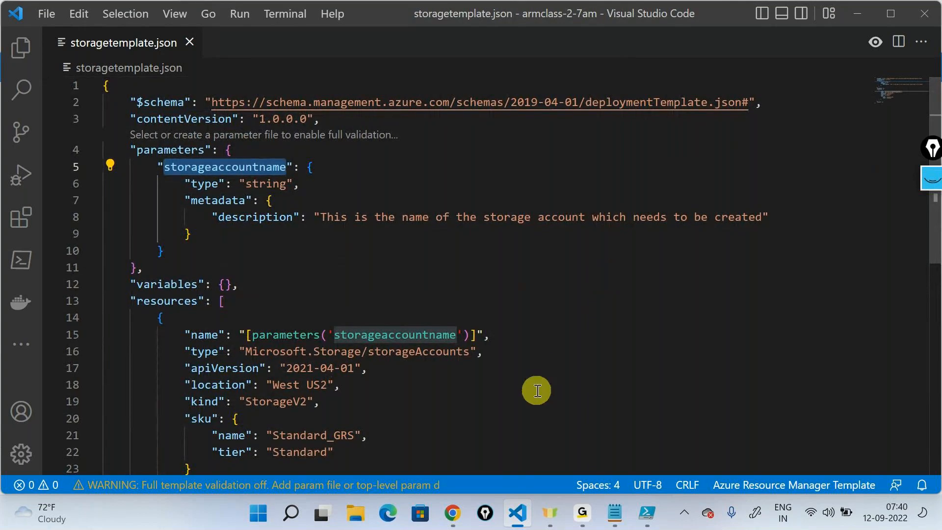
- Switch to the Azure portal in Chrome, start a new custom deployment, and load and save the storagetemplate file as its template
left_click(459, 516)
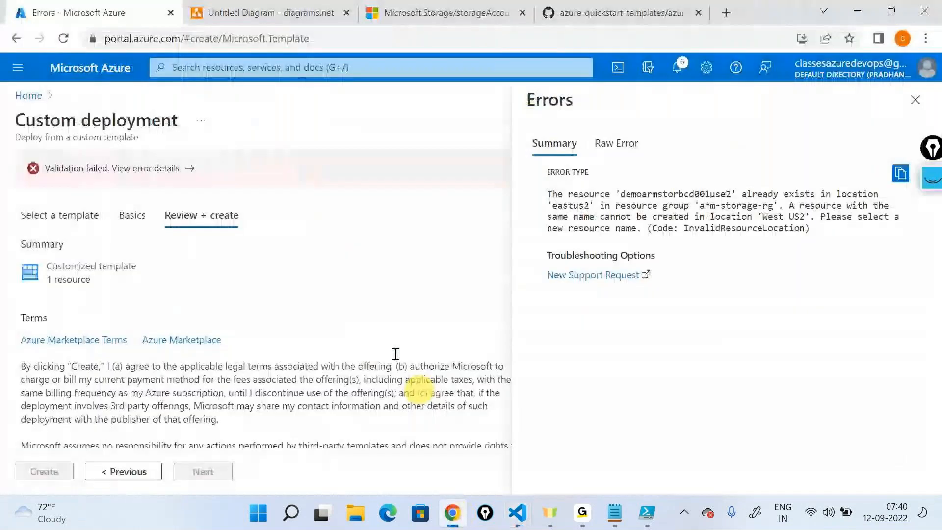
left_click(28, 96)
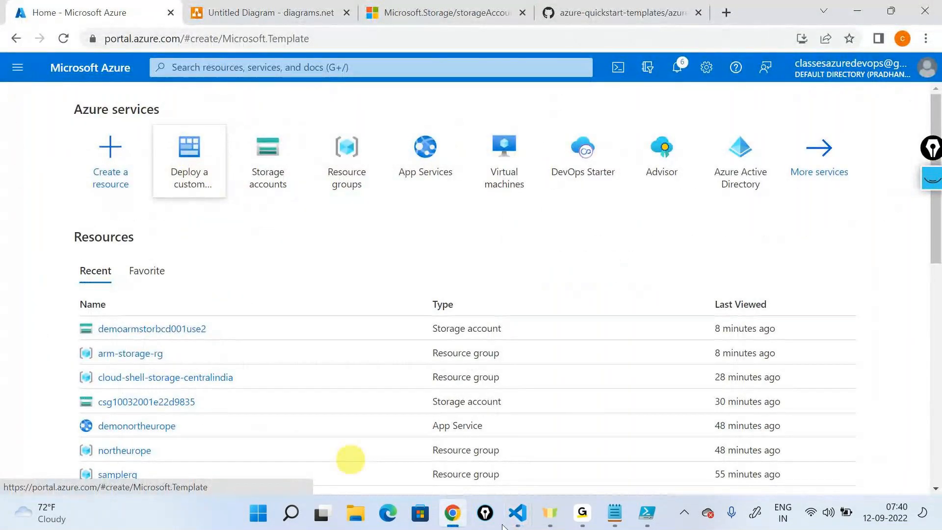
left_click(204, 157)
left_click(150, 251)
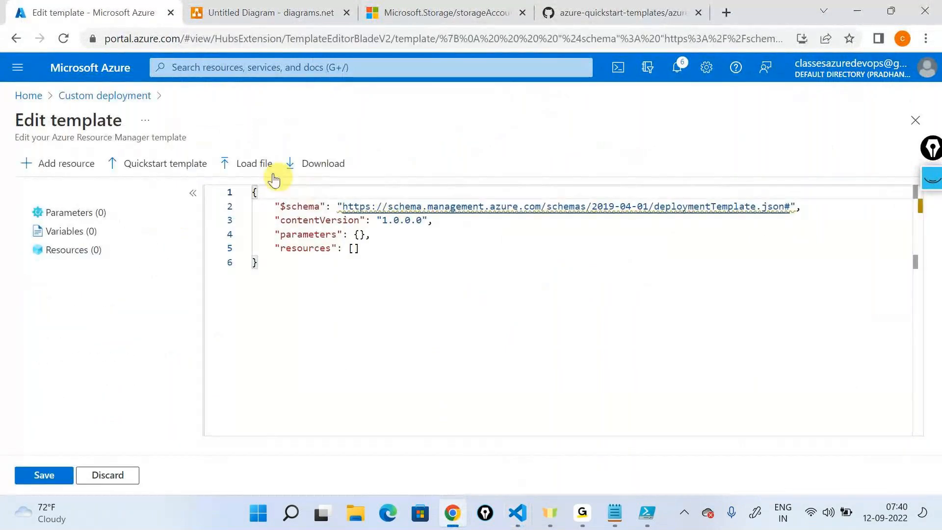
left_click(198, 119)
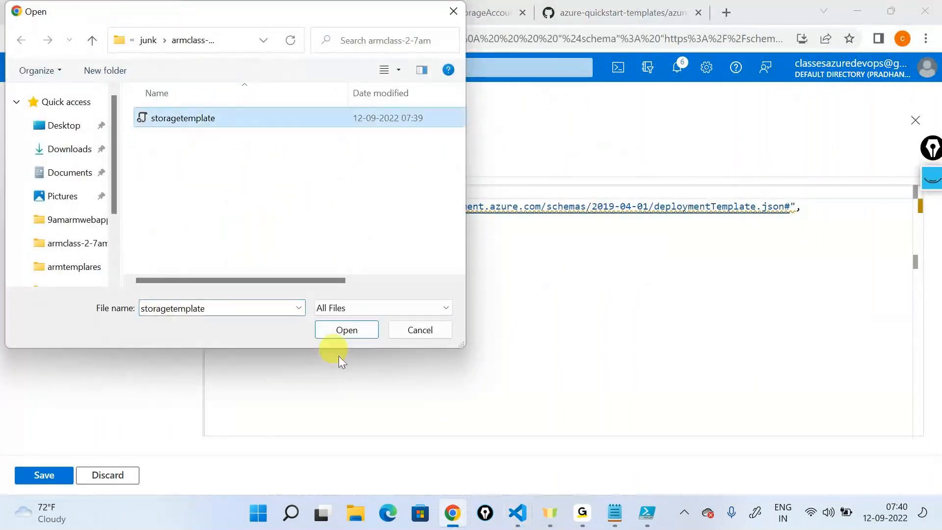
left_click(339, 327)
left_click(45, 474)
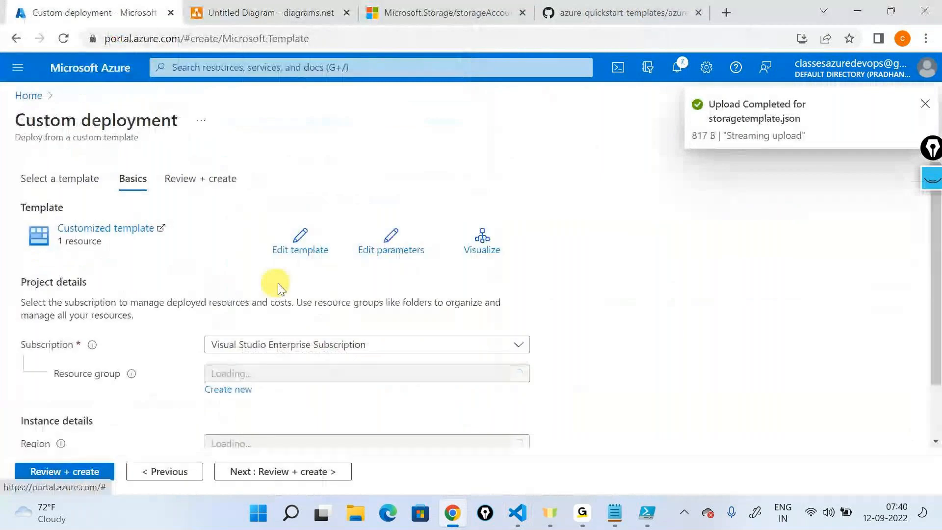
- Choose arm-storage-rg as the resource group for the custom deployment
left_click(253, 373)
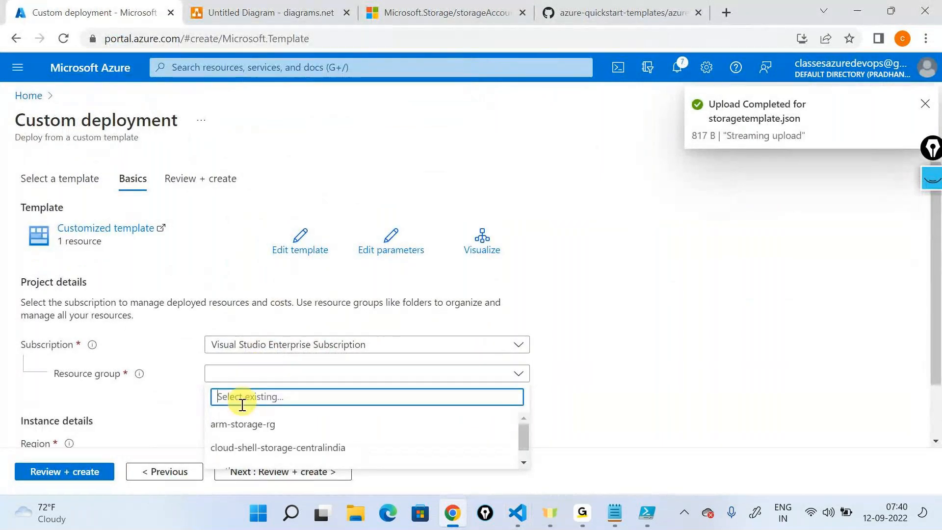
left_click(242, 425)
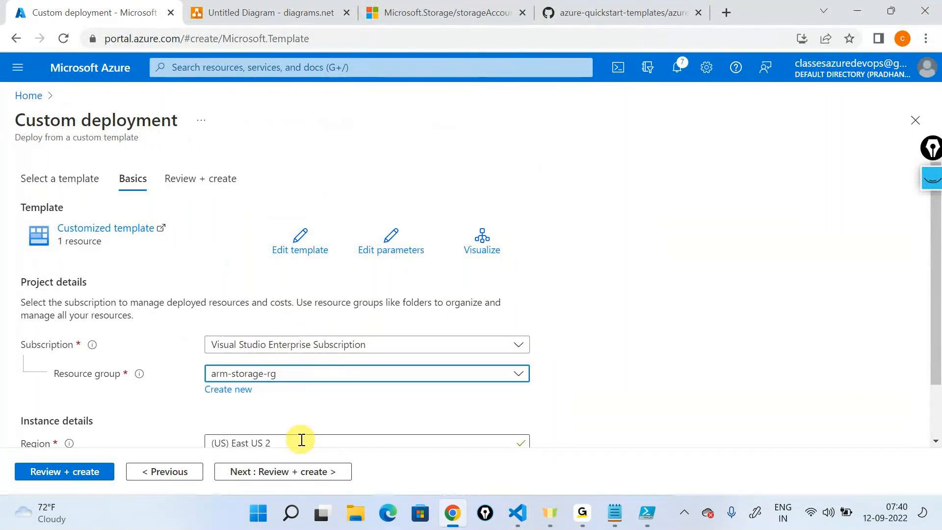
scroll(304, 370, "down", 2)
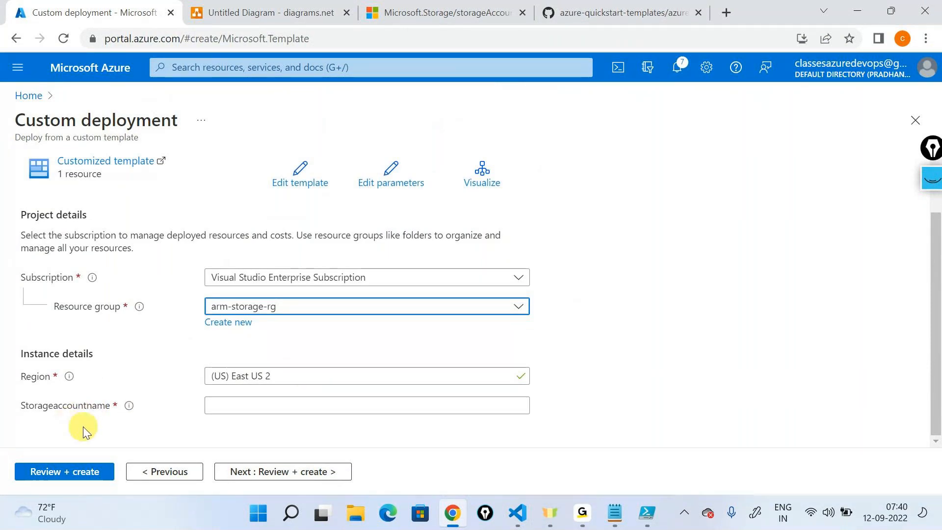
- Compare the Storageaccountname field's help text with the parameter's description in the template in Visual Studio Code
mouse_move(129, 413)
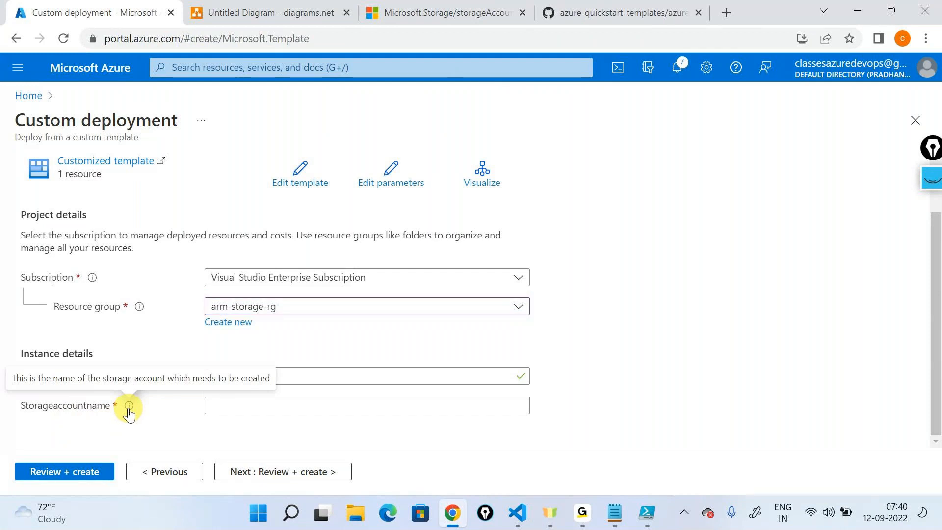
left_click(518, 512)
left_click_drag(307, 217, 769, 219)
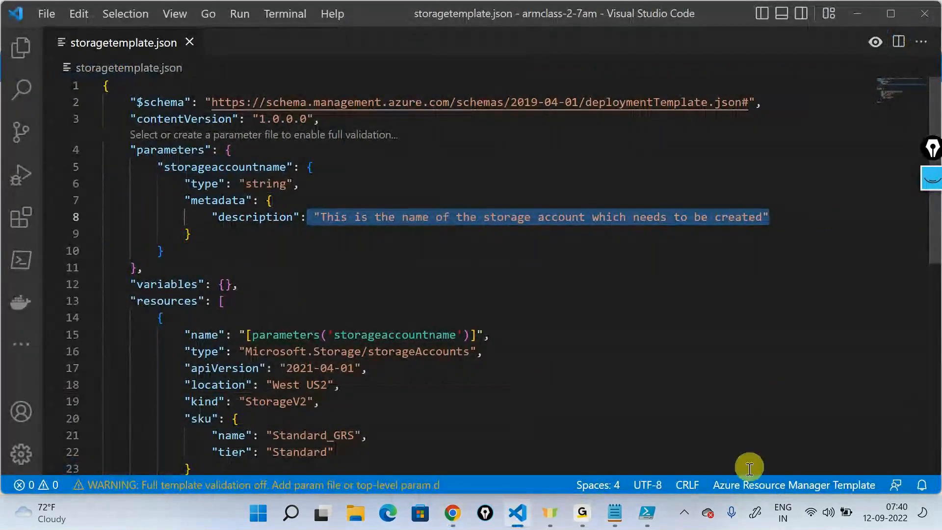
left_click(649, 309)
- Return to the Azure portal and set the Storageaccountname parameter to demowu2storabc00
key("alt+Tab")
left_click(326, 405)
type("demo")
type("wu")
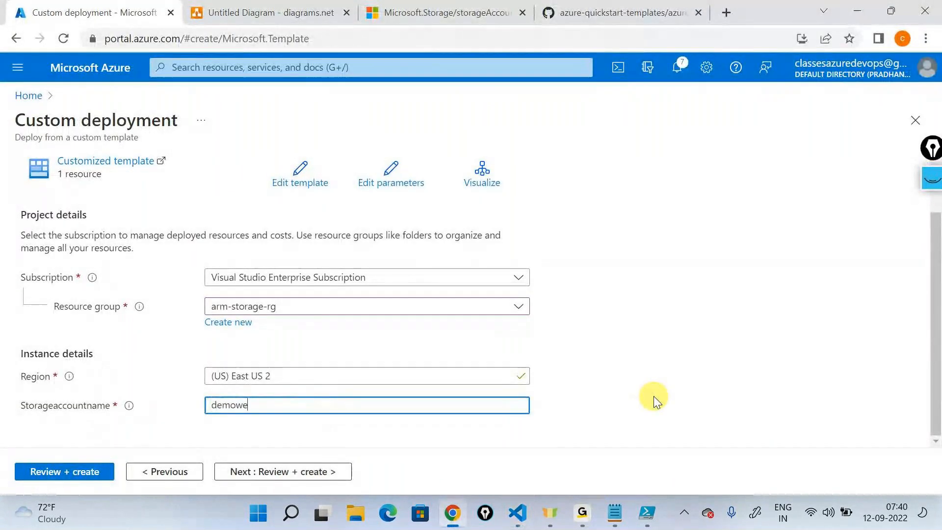
type("2storabc")
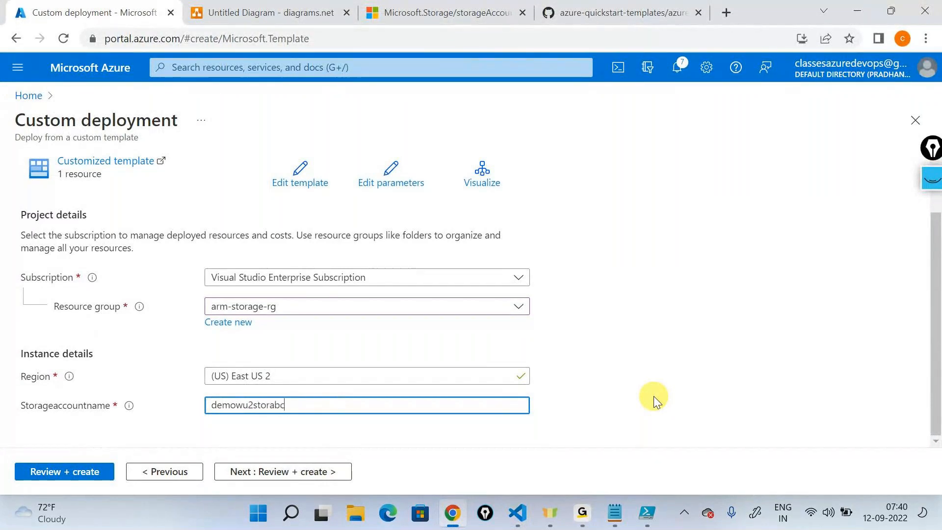
type("00")
- Validate and create the custom deployment, and refresh its overview
left_click(63, 464)
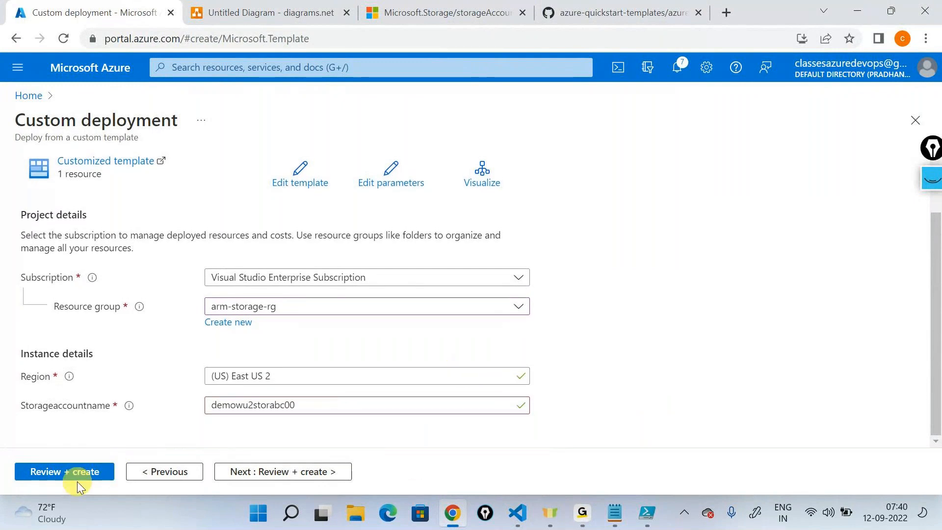
left_click(105, 472)
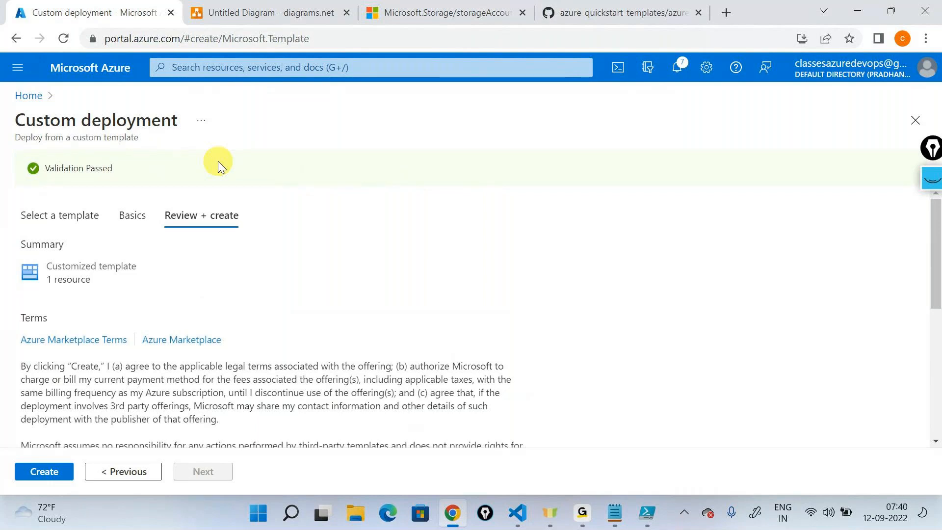
left_click(37, 471)
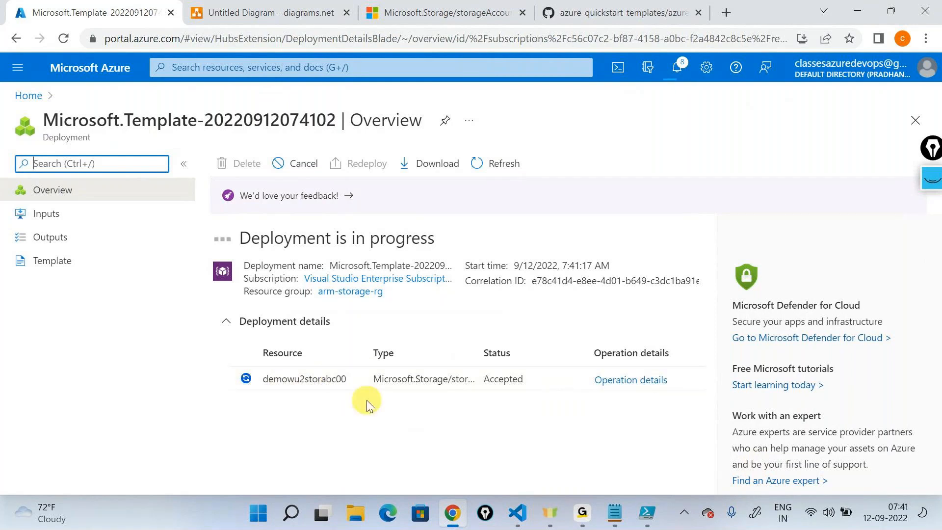
left_click(482, 153)
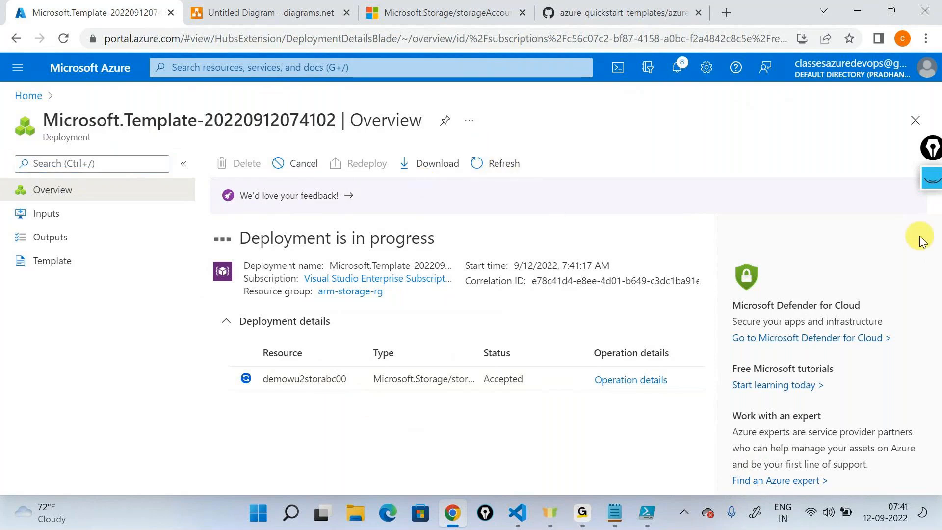
- Switch to Visual Studio Code and highlight the whole parameters block of the template for review
left_click(518, 512)
left_click_drag(189, 267, 105, 149)
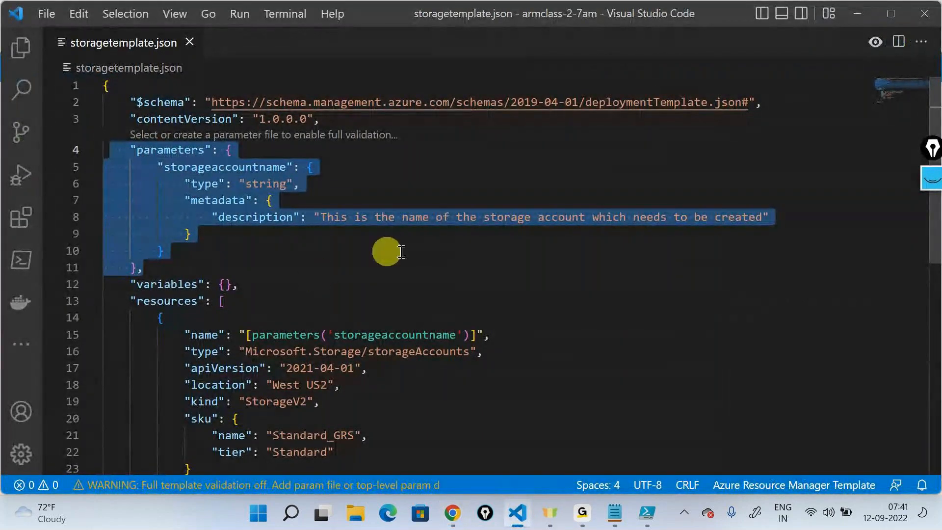
left_click(429, 255)
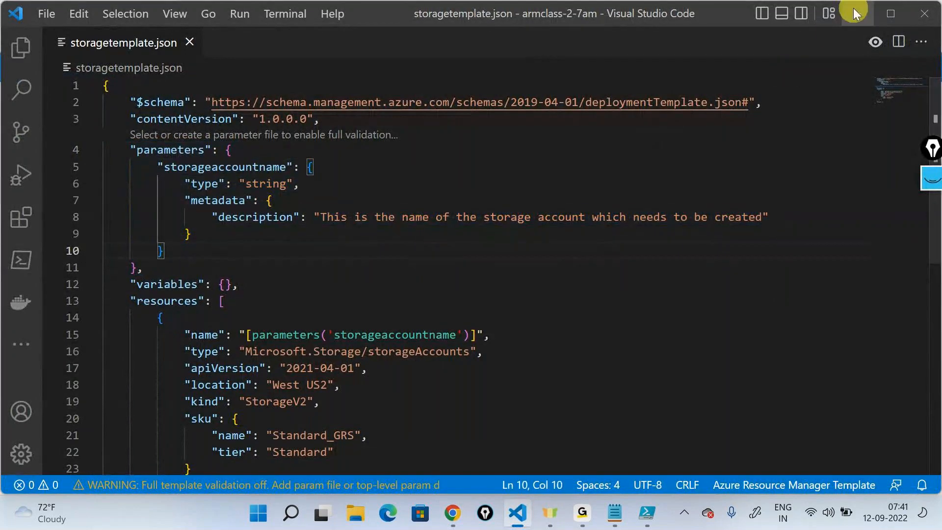
- Switch back to the Azure portal and open the demowu2storabc00 storage account from the deployment details
left_click(452, 512)
left_click(289, 375)
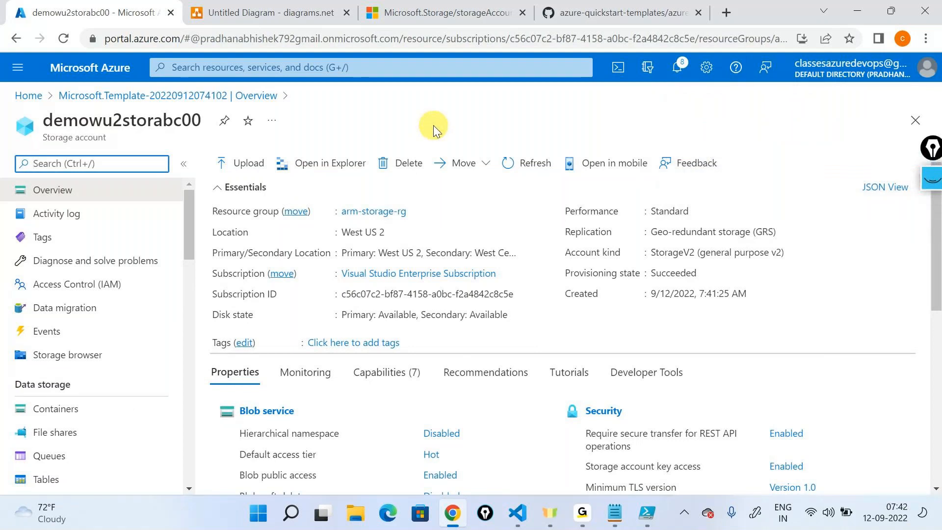
- Switch to Visual Studio Code and examine the storage account resource block, highlighting storageaccountname inside its name expression
left_click(518, 513)
scroll(300, 240, "down", 2)
left_click_drag(235, 389, 102, 153)
left_click(328, 236)
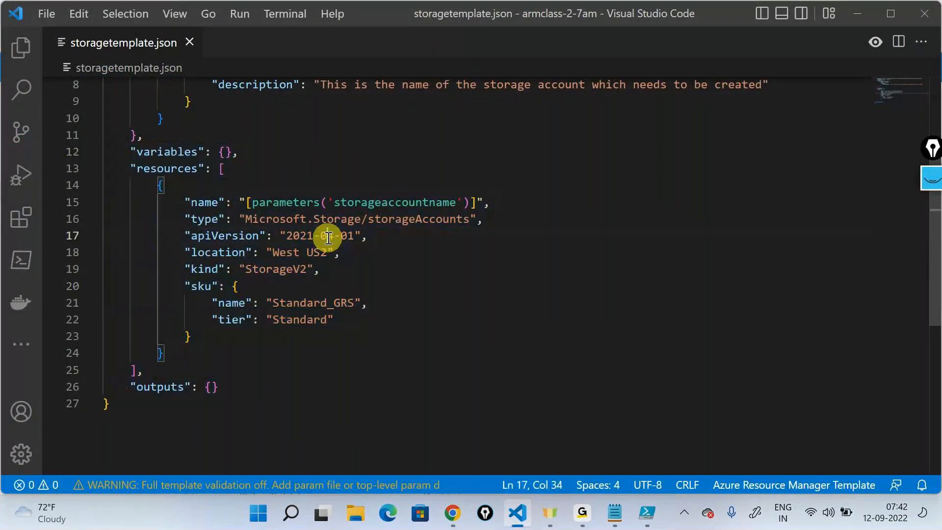
left_click(401, 200)
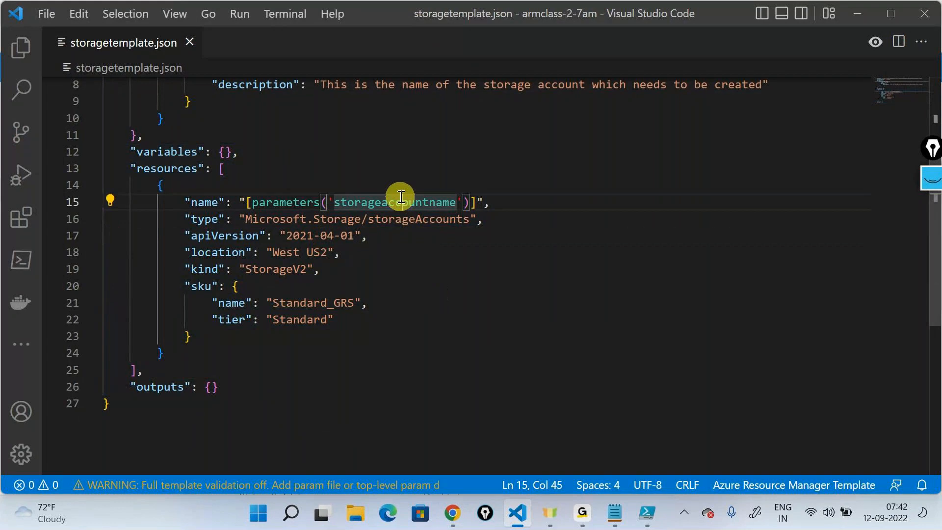
double_click(401, 200)
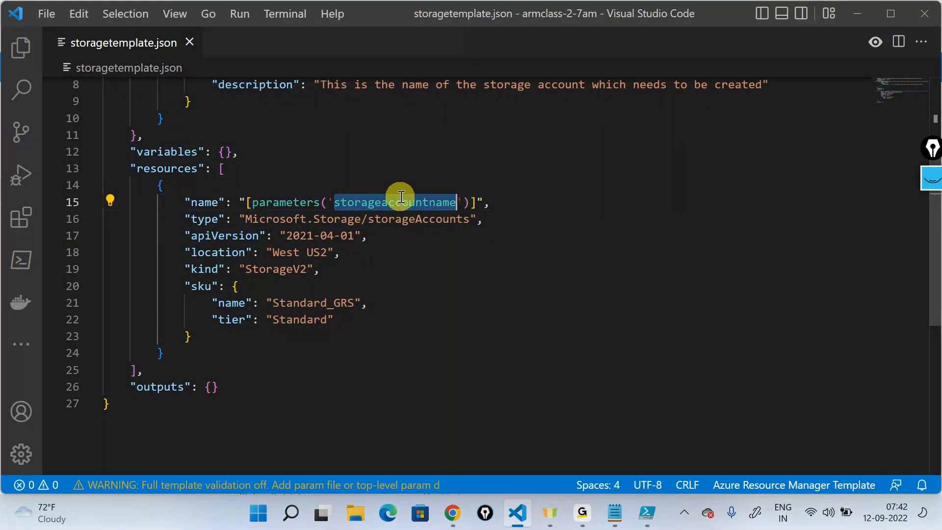
scroll(402, 196, "up", 3)
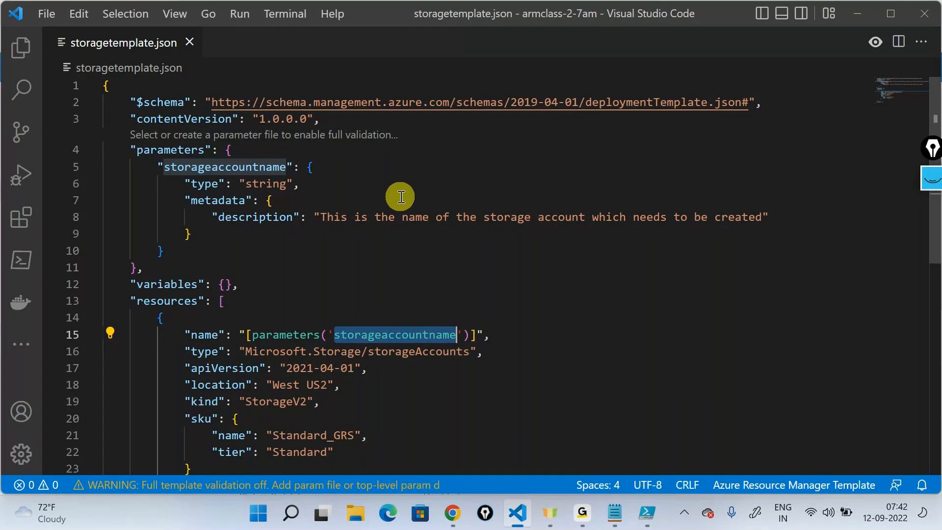
left_click(584, 512)
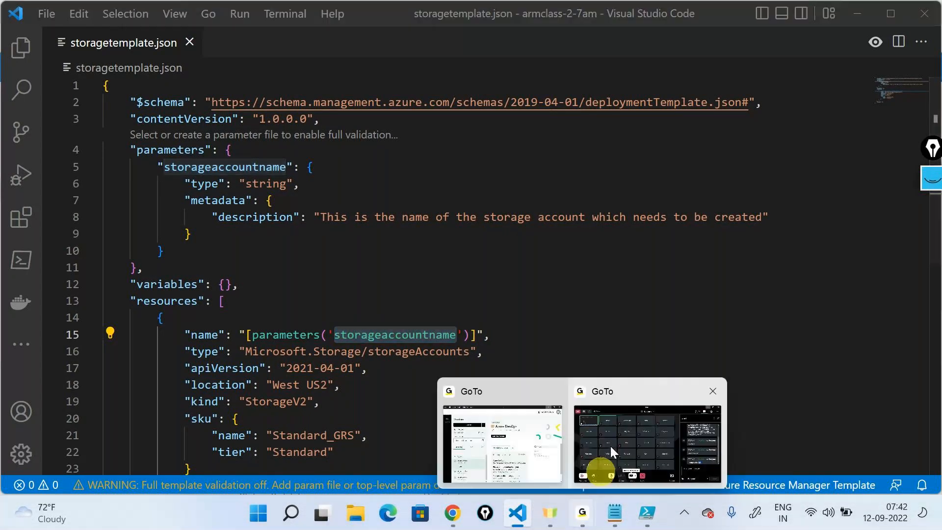
left_click(624, 418)
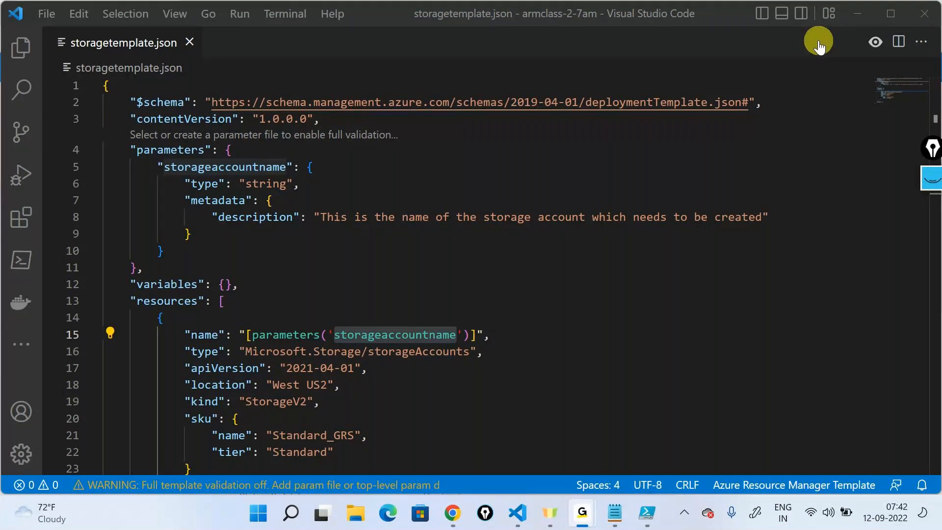
left_click(854, 14)
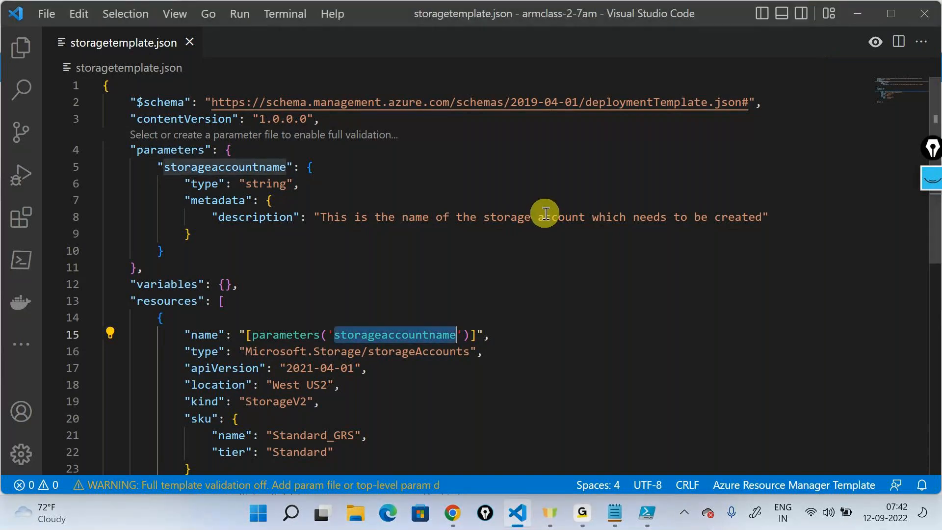
- Examine how the storageaccountname definition, its reference in the resource name and the empty variables section fit together in the template
scroll(545, 213, "down", 3)
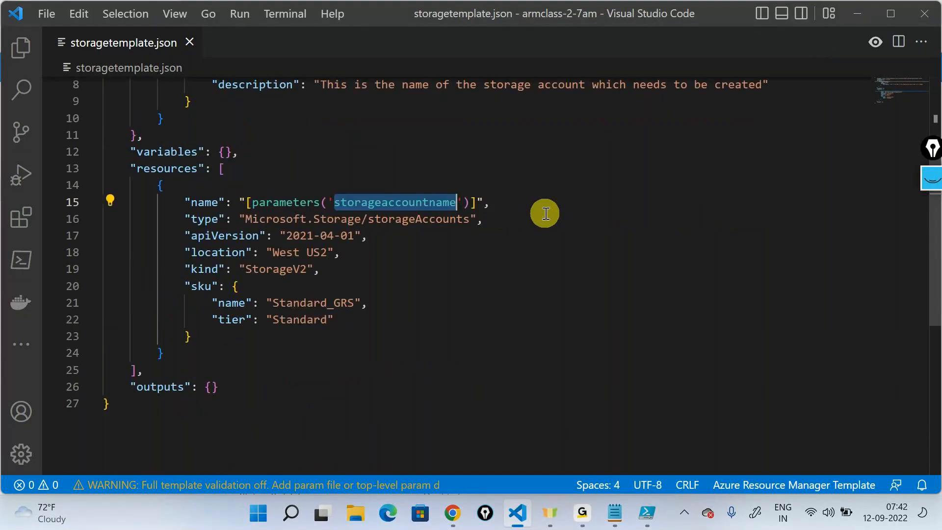
scroll(545, 214, "up", 3)
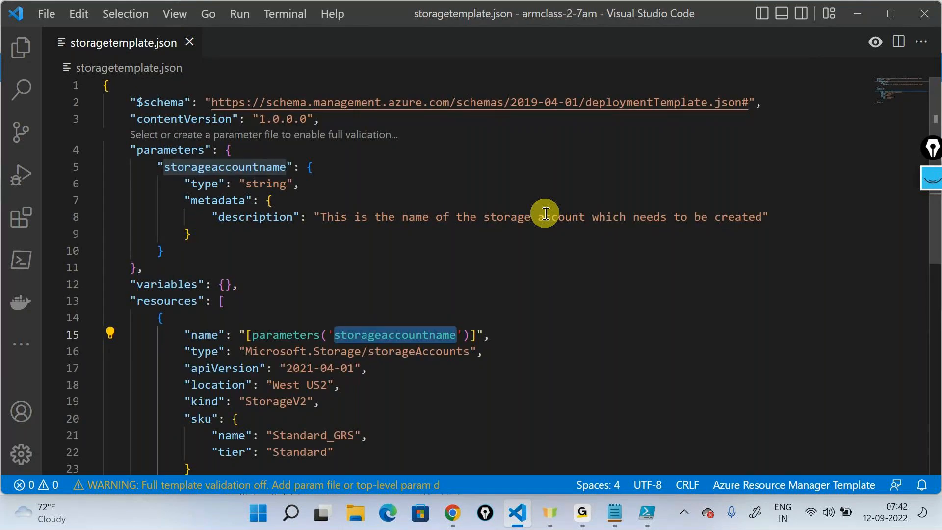
left_click(546, 213)
left_click(315, 167)
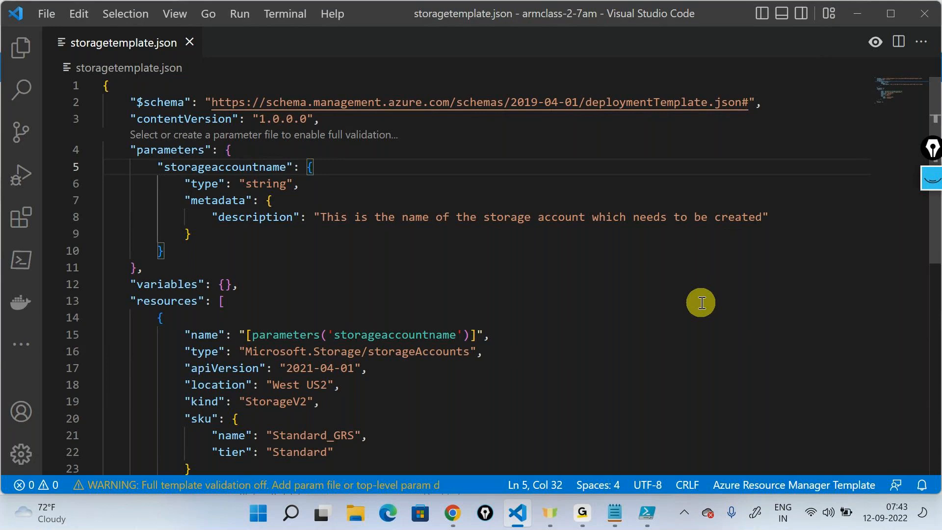
double_click(430, 334)
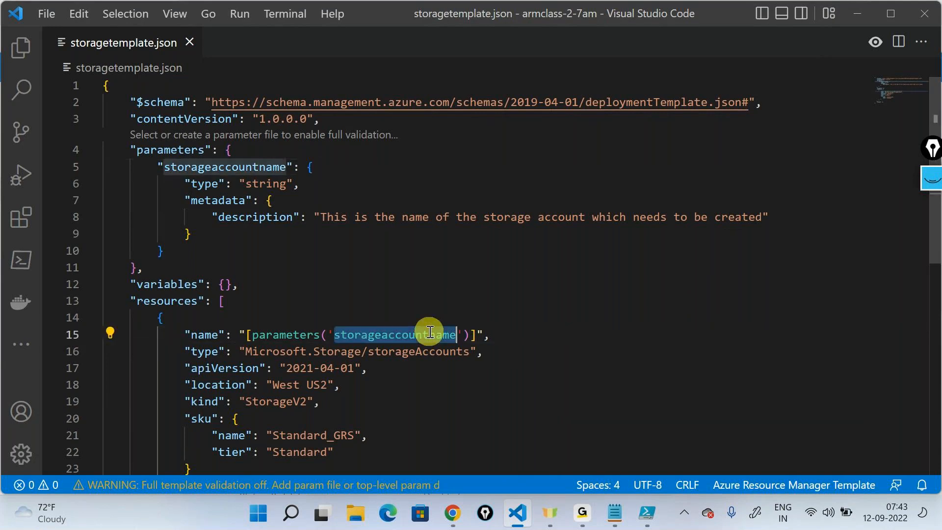
left_click(666, 271)
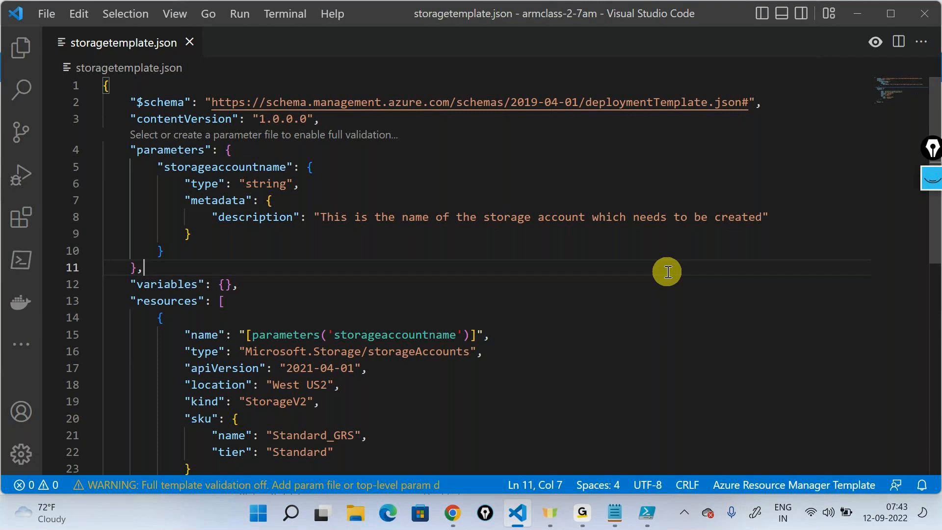
left_click(311, 166)
left_click(225, 284)
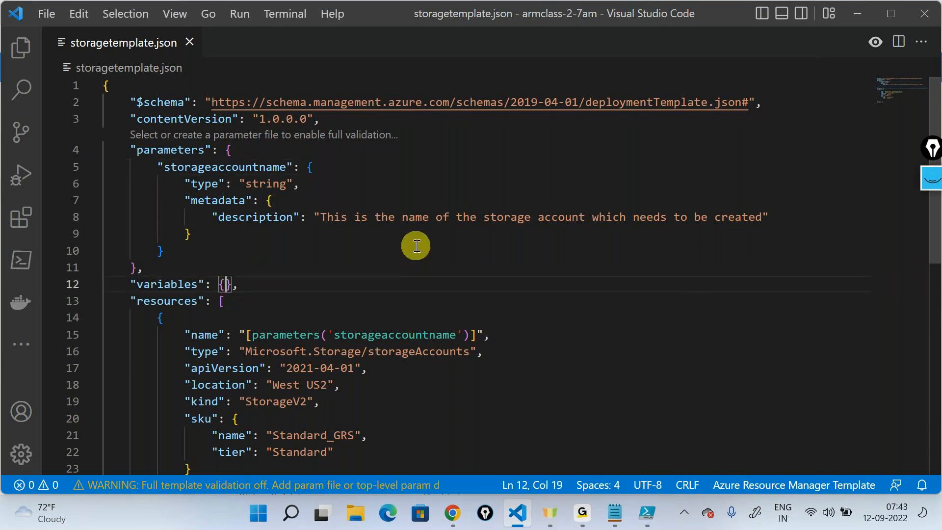
- Add a second string parameter named storagelocation after the storageaccountname definition, using the new-parameter snippet
left_click(205, 249)
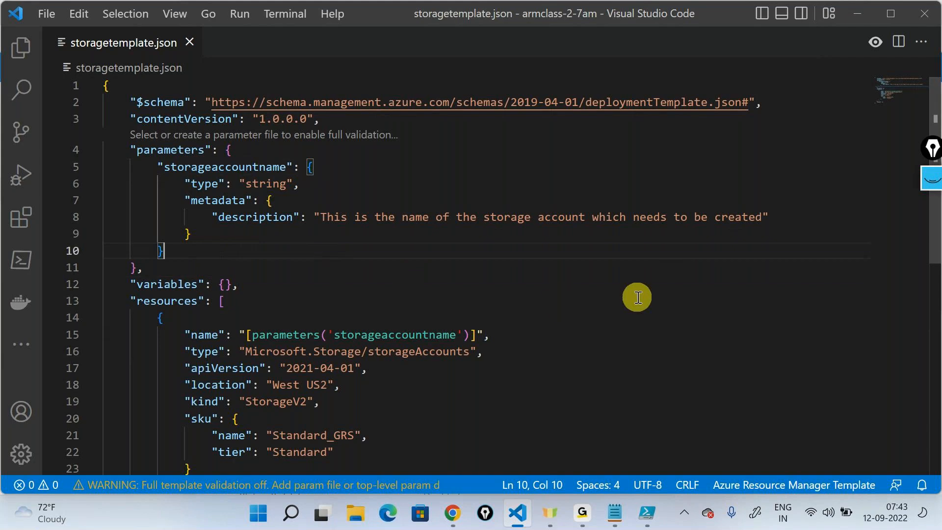
type(",")
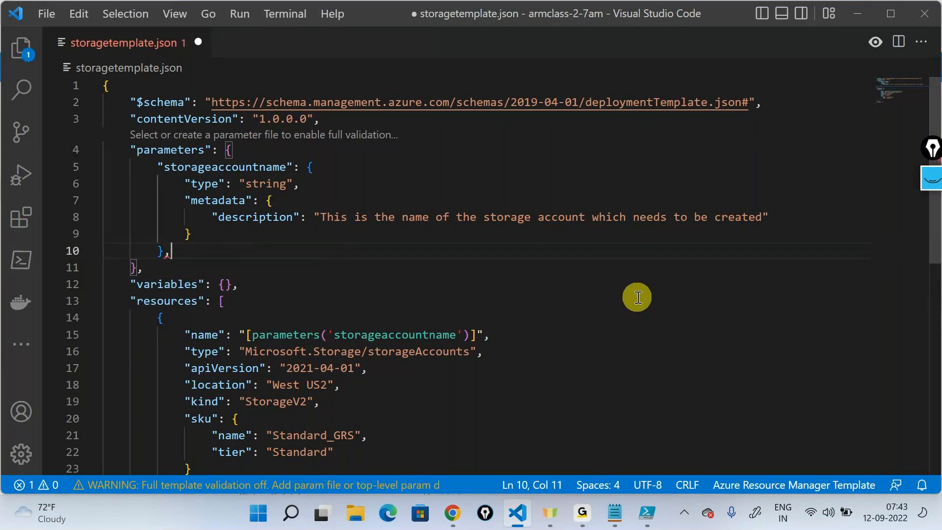
key("Return")
type("\"")
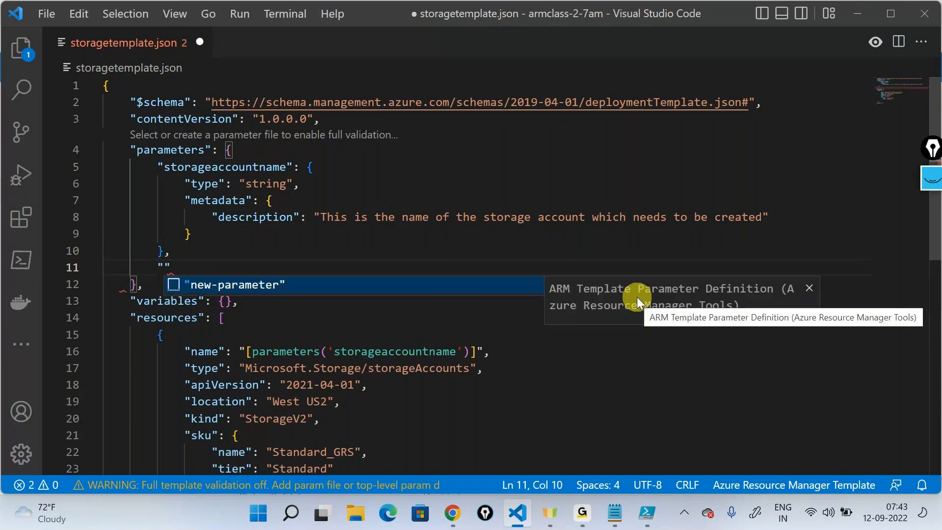
key("Return")
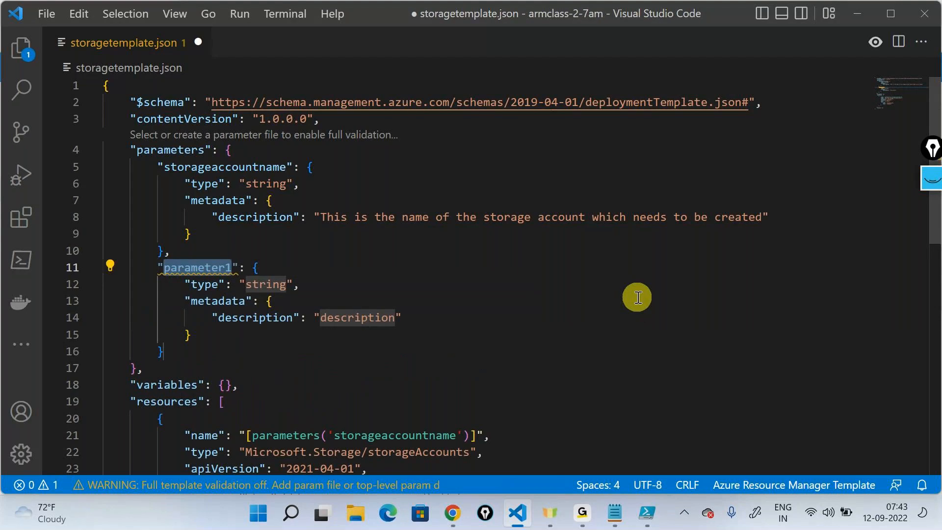
type("location")
key("ctrl+Left")
type("stor")
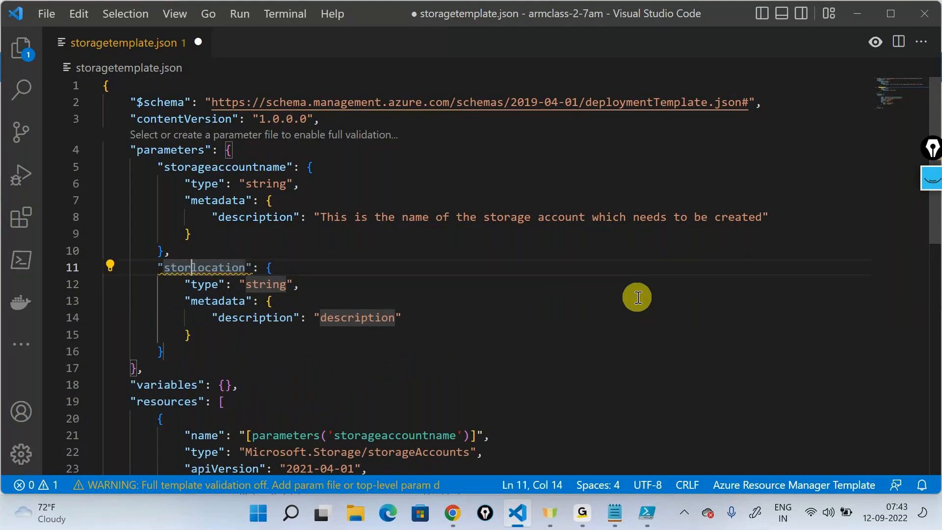
type("age")
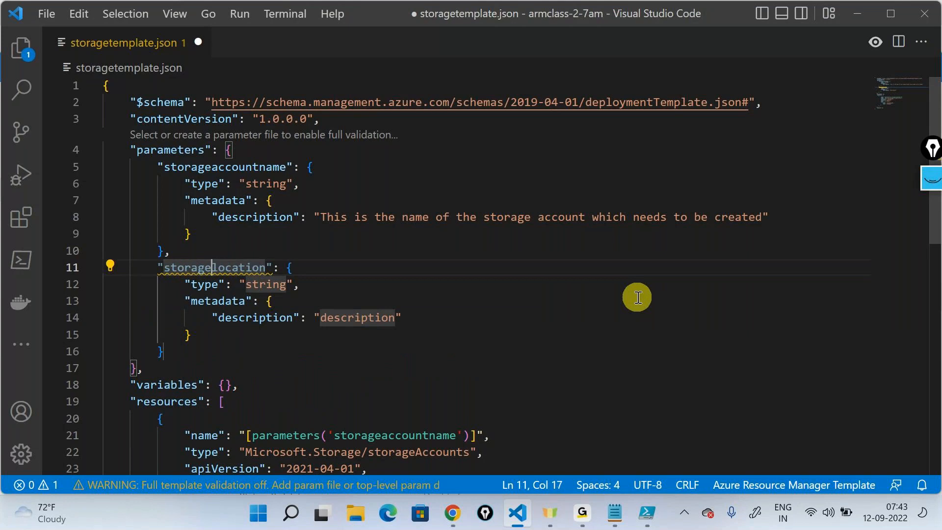
- Insert an empty allowedValues array between the type and metadata entries of the storagelocation parameter
left_click(259, 284)
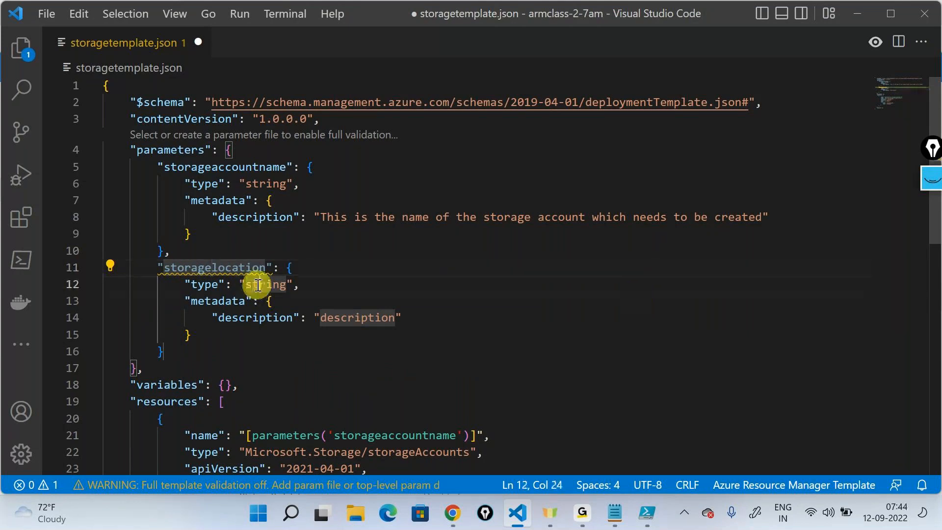
left_click(315, 290)
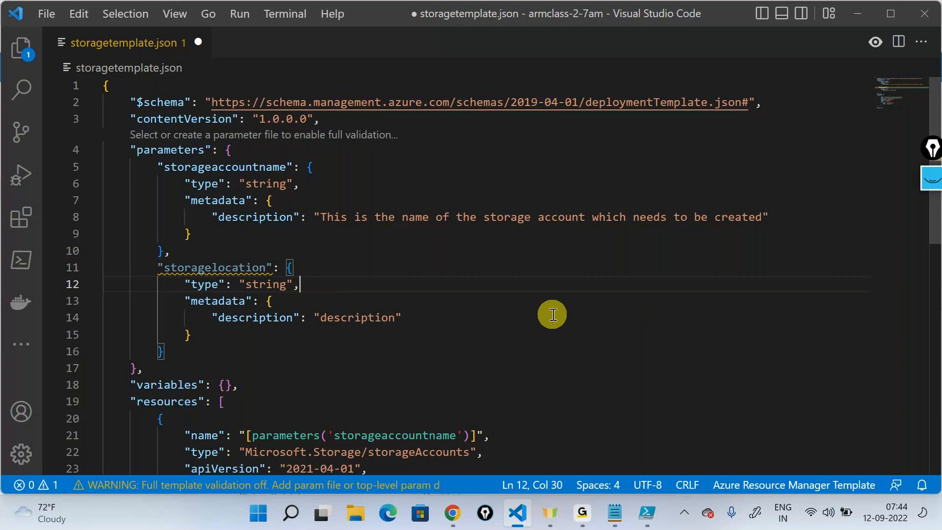
key("Return")
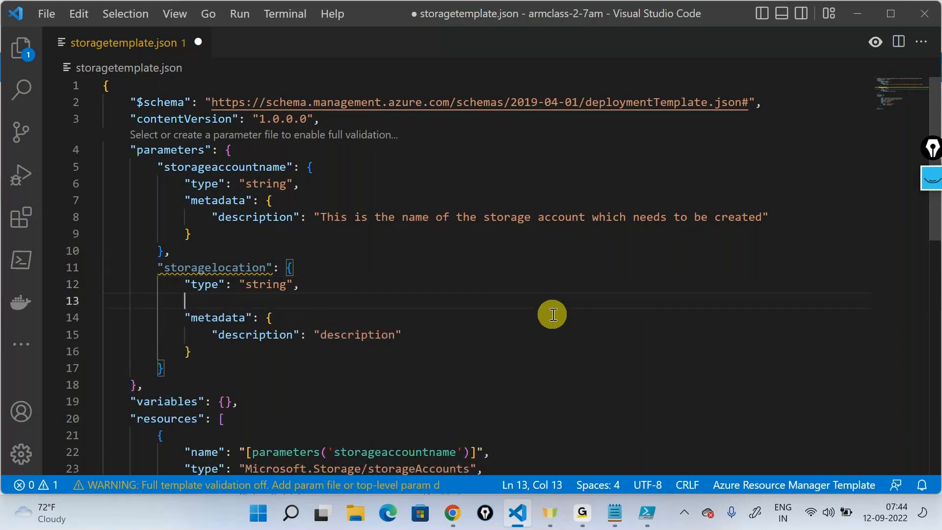
type("\"")
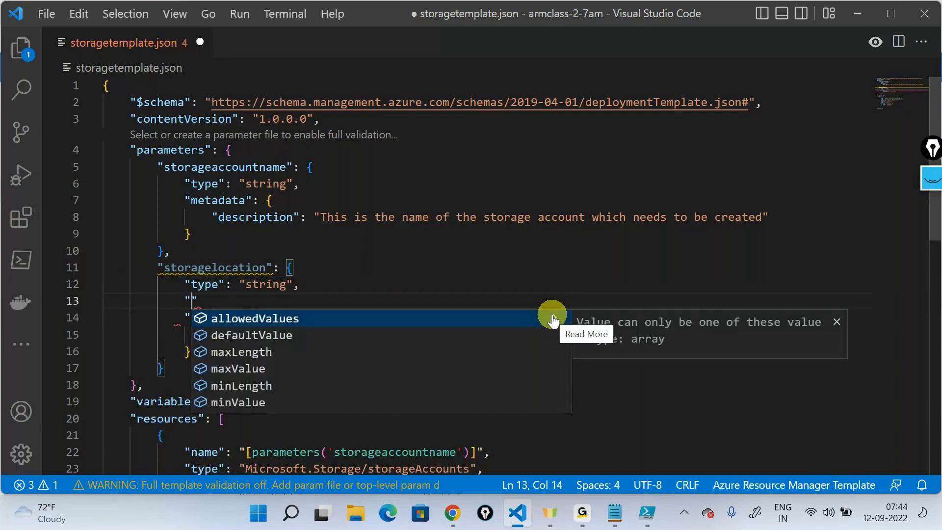
key("Return")
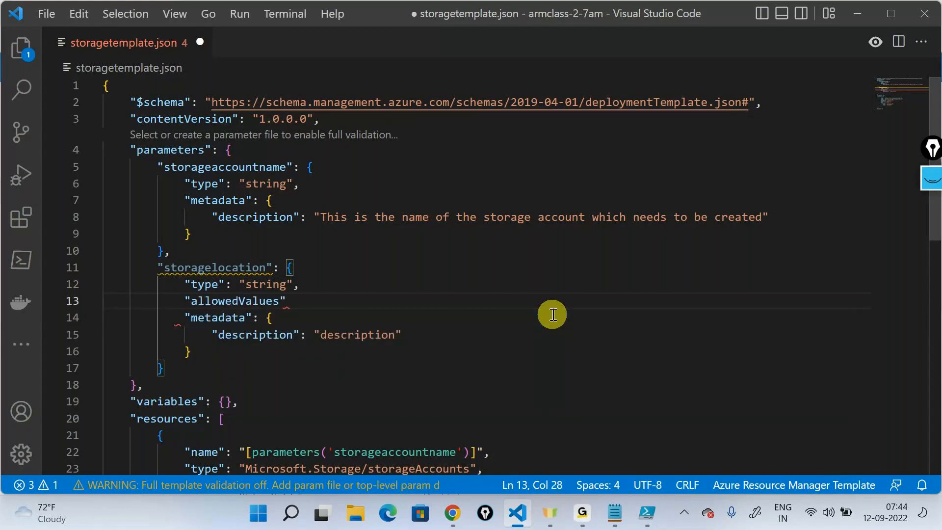
type(":")
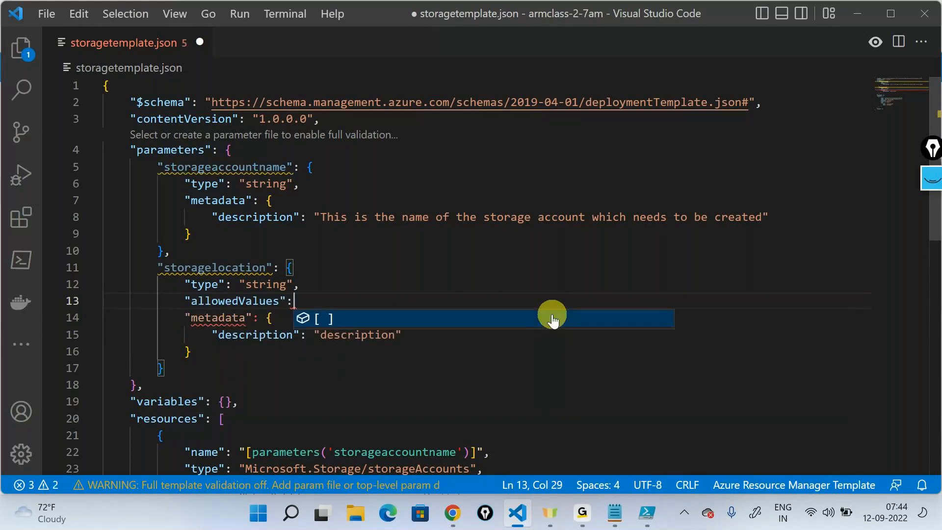
left_click(551, 319)
key("Right")
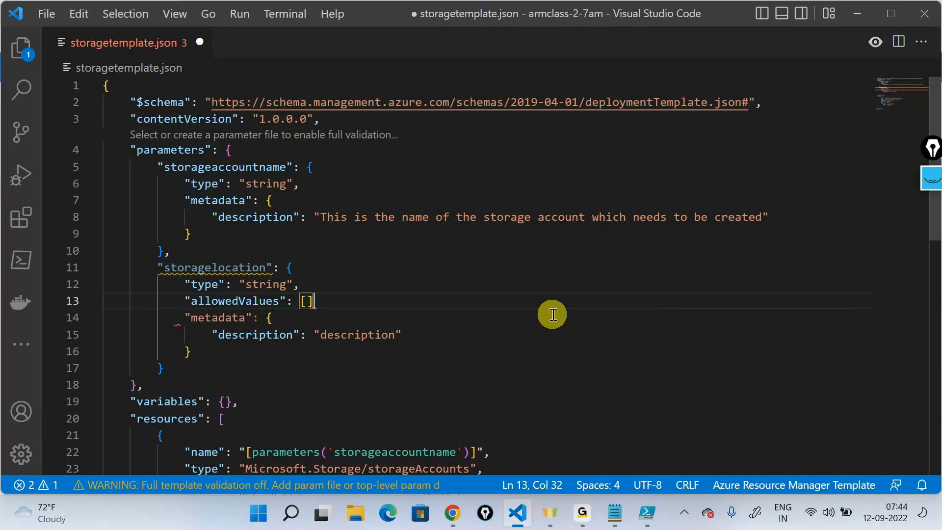
type(",")
key("Left")
key("Left")
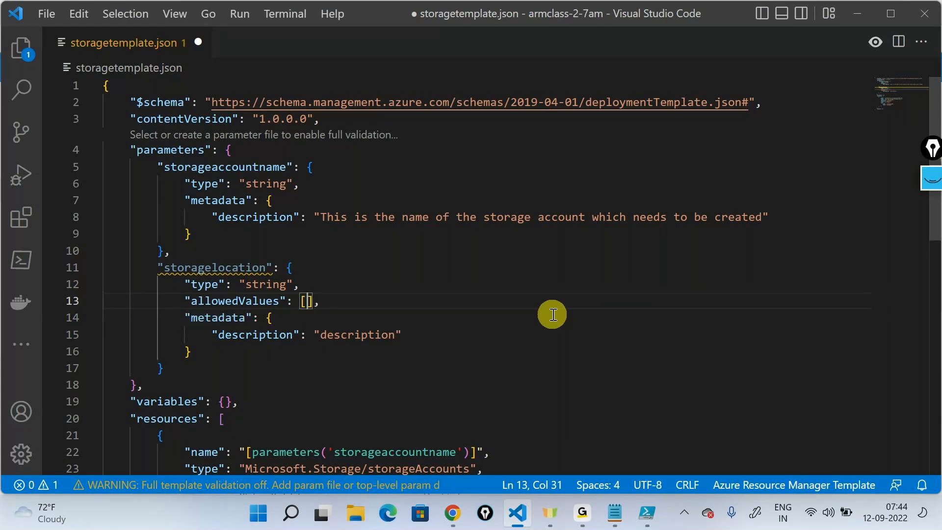
- List "East US2", "Central US" and "North Europe" on separate lines in the allowedValues array of storagelocation
key("Return")
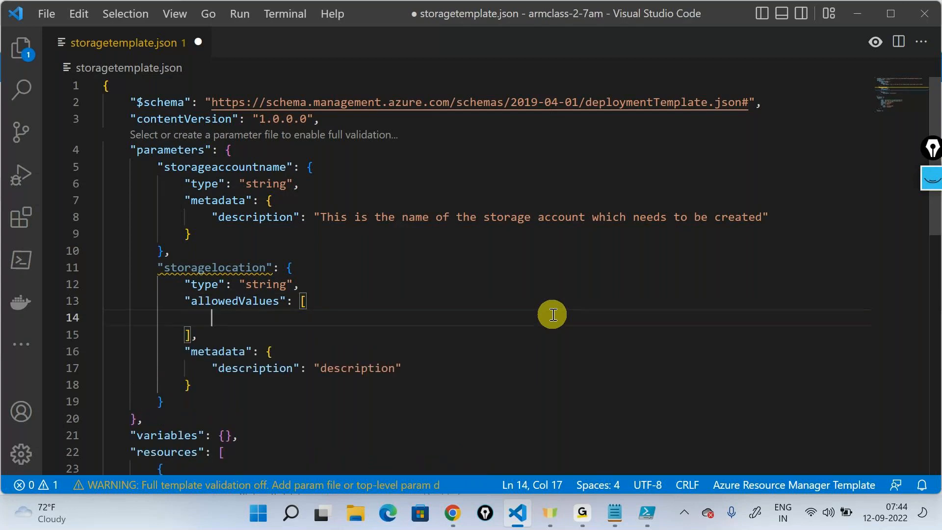
type("\"East US2\",")
key("Return")
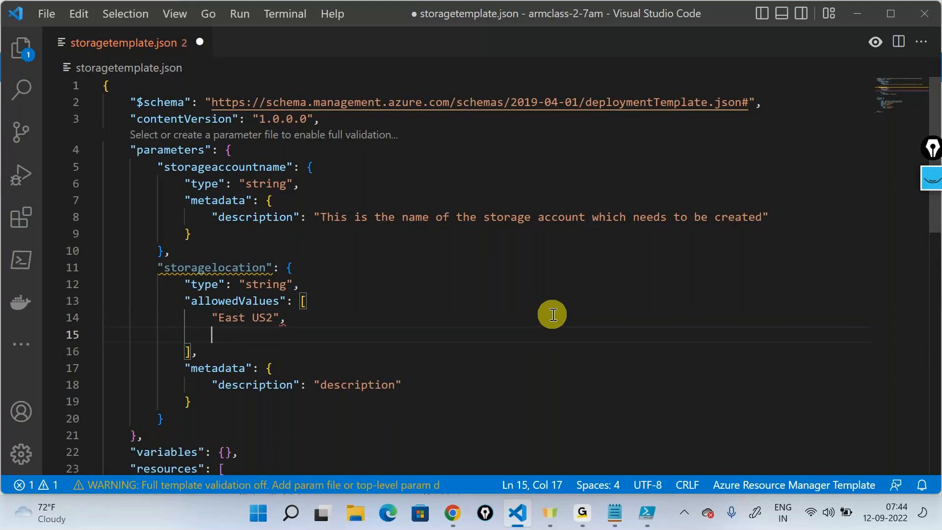
type("\"")
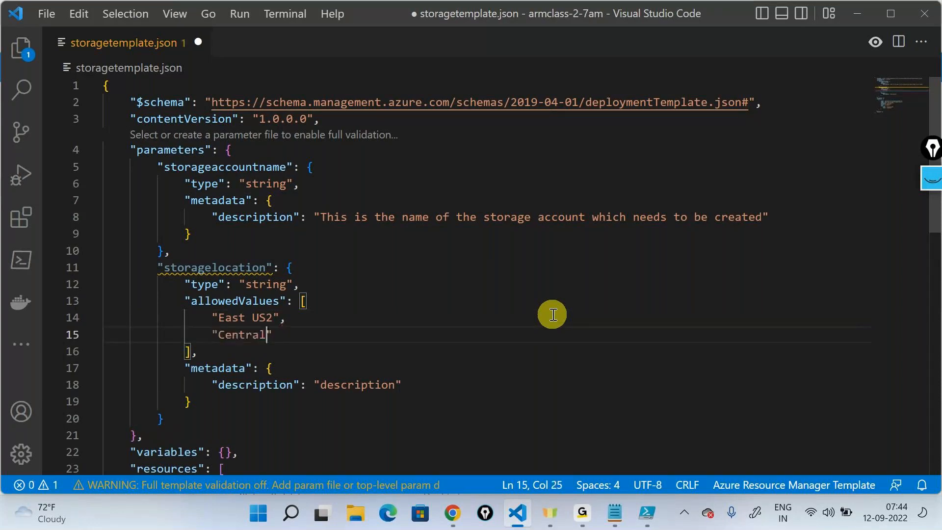
type("Central US\",\"")
key("BackSpace")
key("Return")
type("\"Noe")
key("BackSpace")
type("rth Eu")
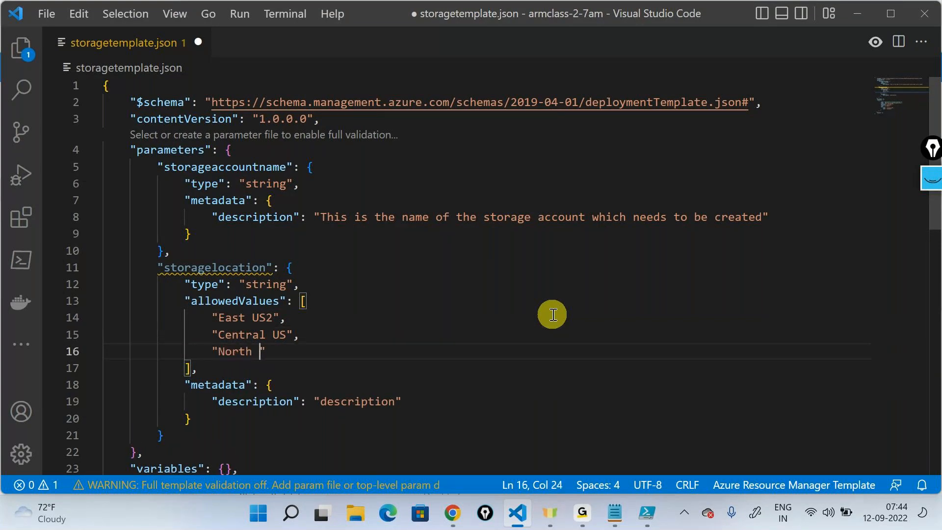
type("rope")
- Replace the storage account resource's location value with "[parameters('storagelocation')]" and save the template
scroll(553, 314, "down", 6)
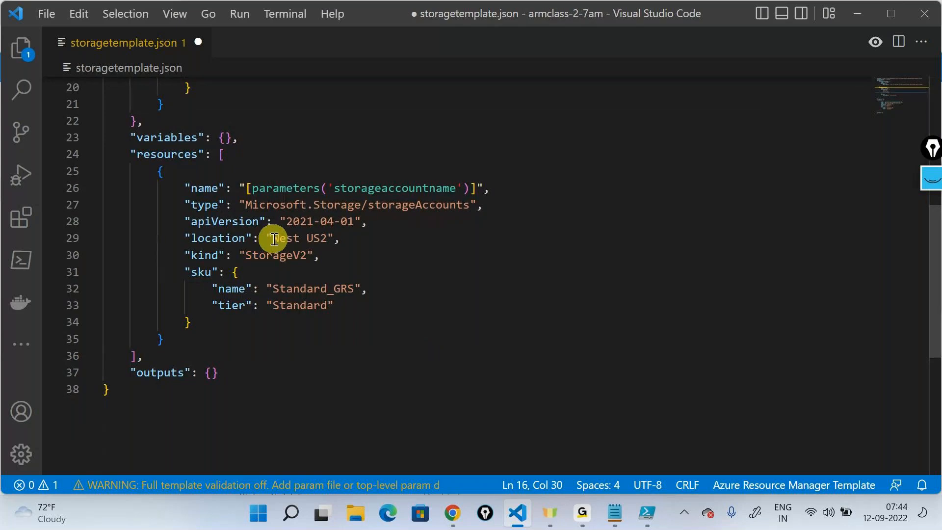
double_click(291, 238)
left_click_drag(291, 238, 335, 239)
type("[")
type("pa")
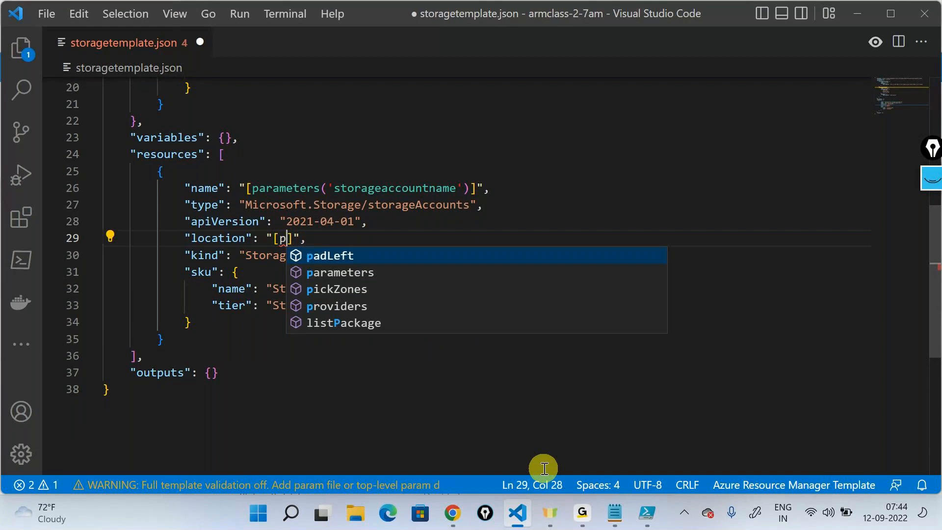
key("Down")
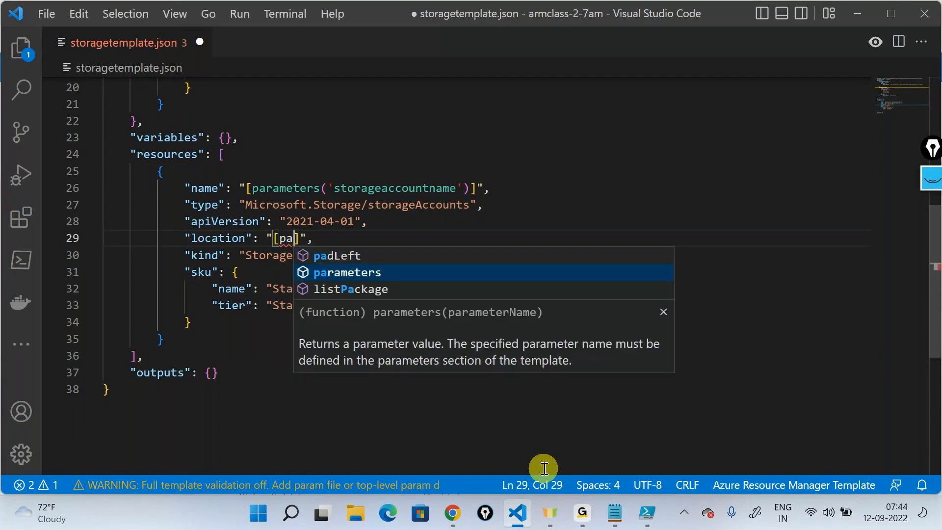
key("Return")
key("Down")
key("Return")
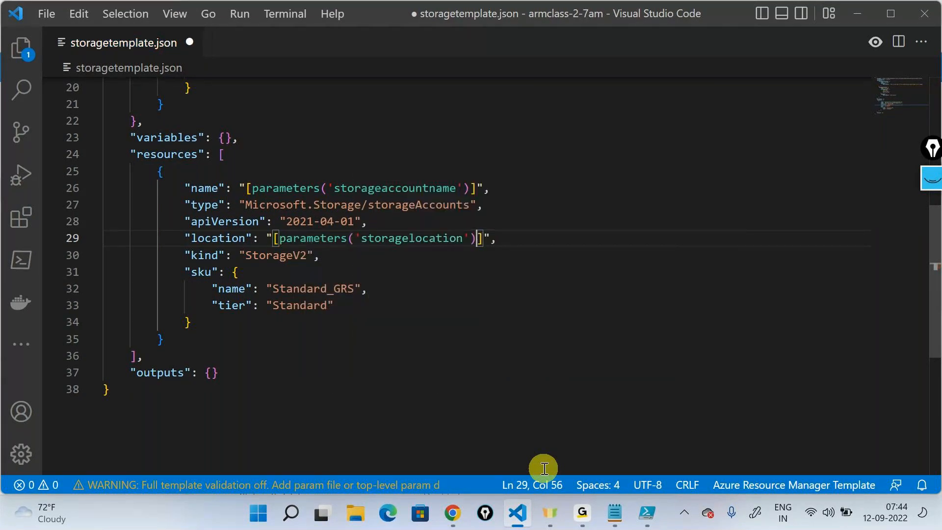
key("ctrl+s")
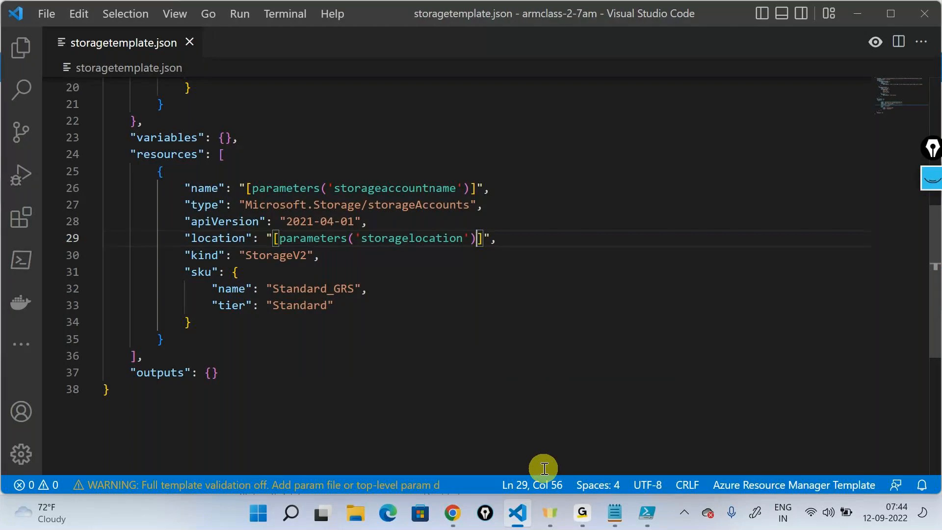
- Switch to the Azure portal and start a custom deployment from your own template, loading the storagetemplate file
key("alt+Tab")
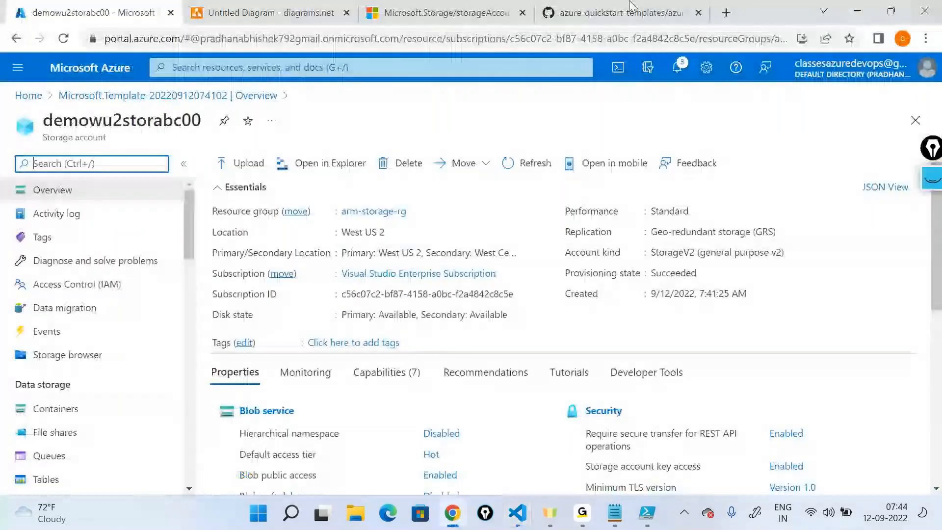
left_click(27, 96)
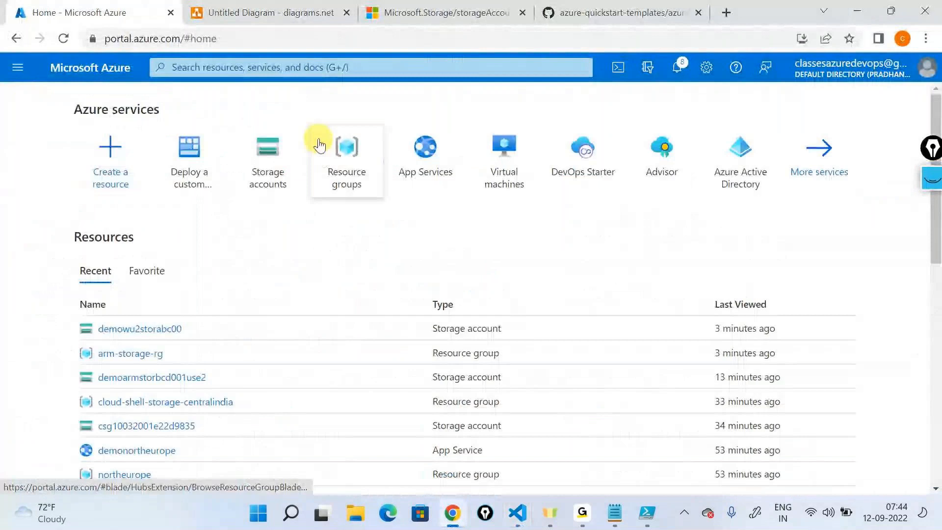
left_click(189, 149)
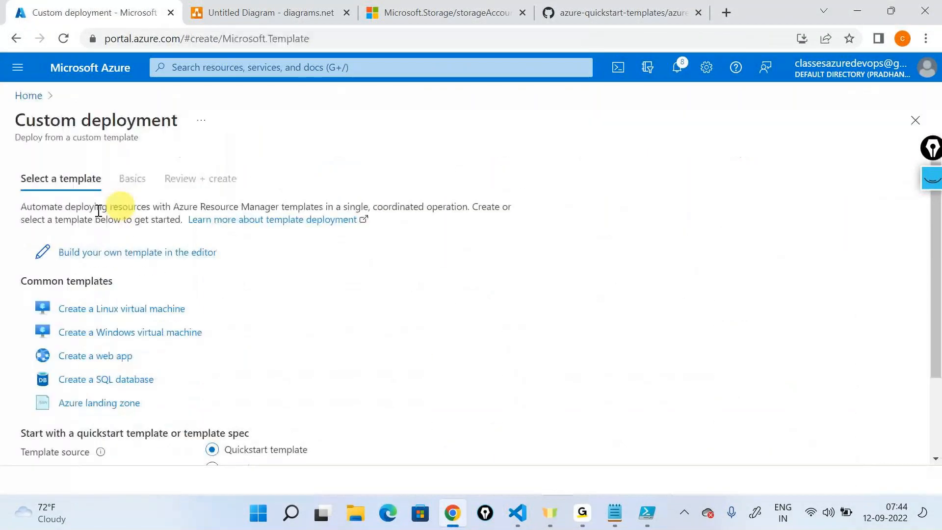
left_click(95, 254)
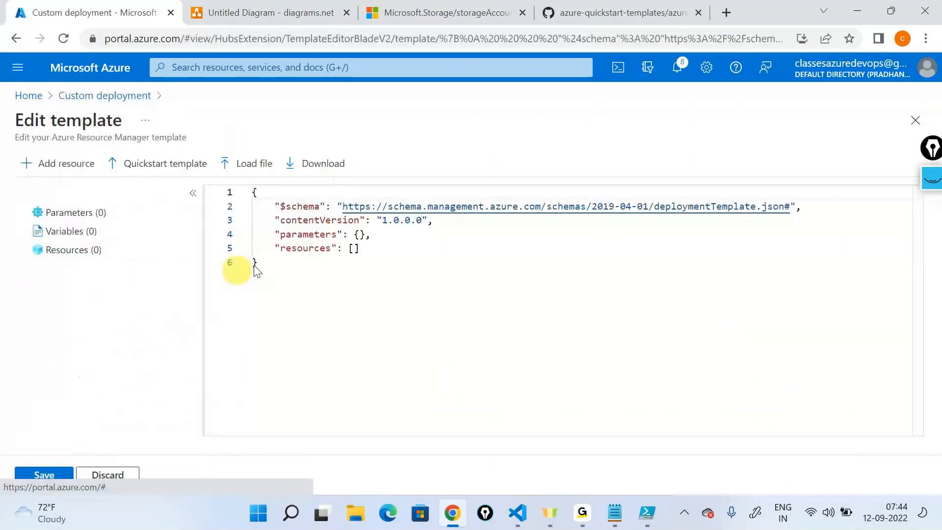
left_click(251, 182)
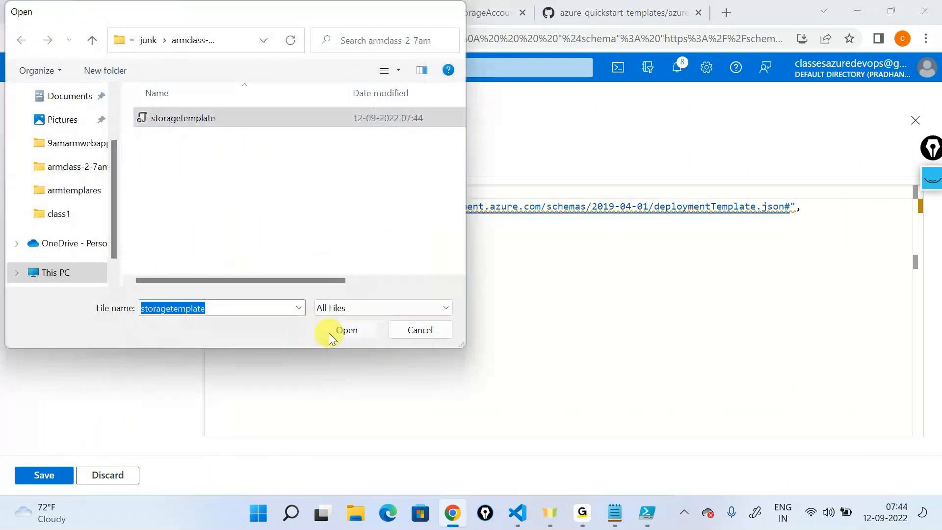
left_click(343, 330)
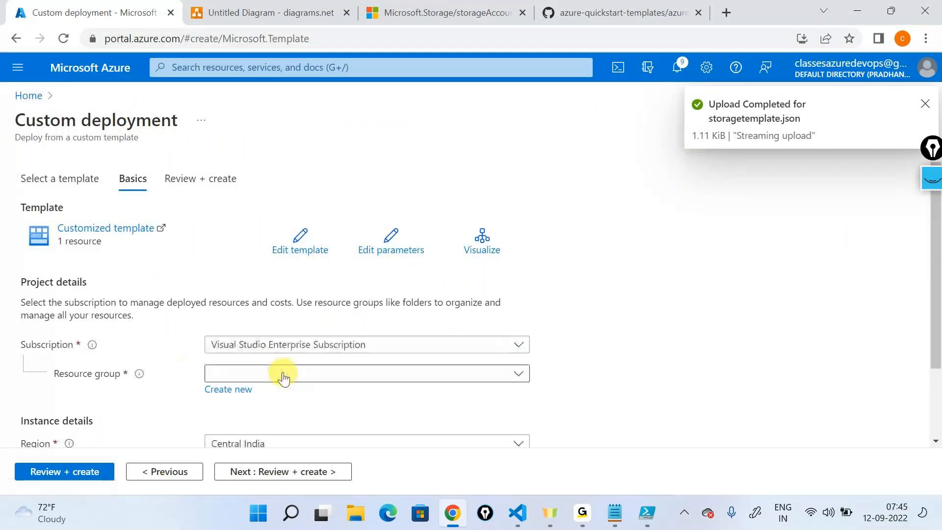
- Set the resource group to arm-storage-rg and try the Storagelocation choices East US2 and Central US, ending with North Europe
left_click(273, 378)
left_click(245, 425)
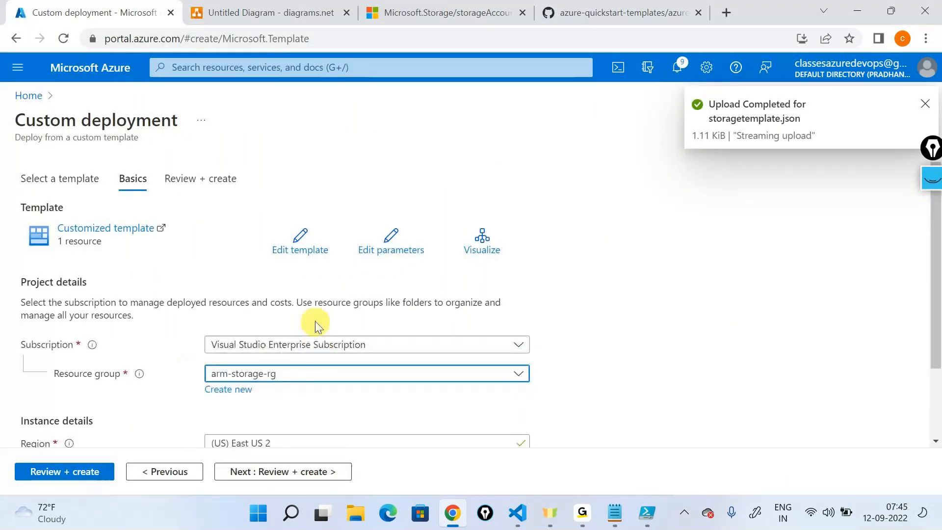
scroll(316, 324, "down", 1)
scroll(316, 323, "down", 1)
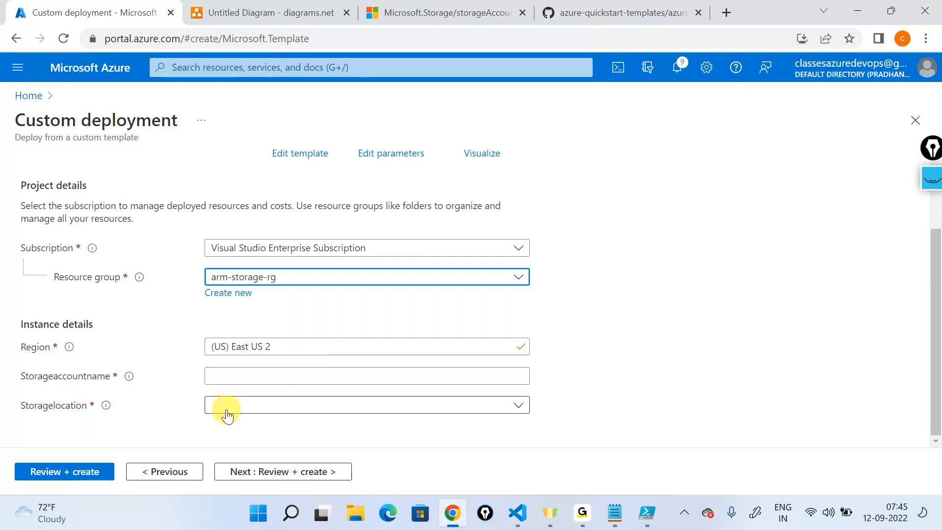
left_click(518, 413)
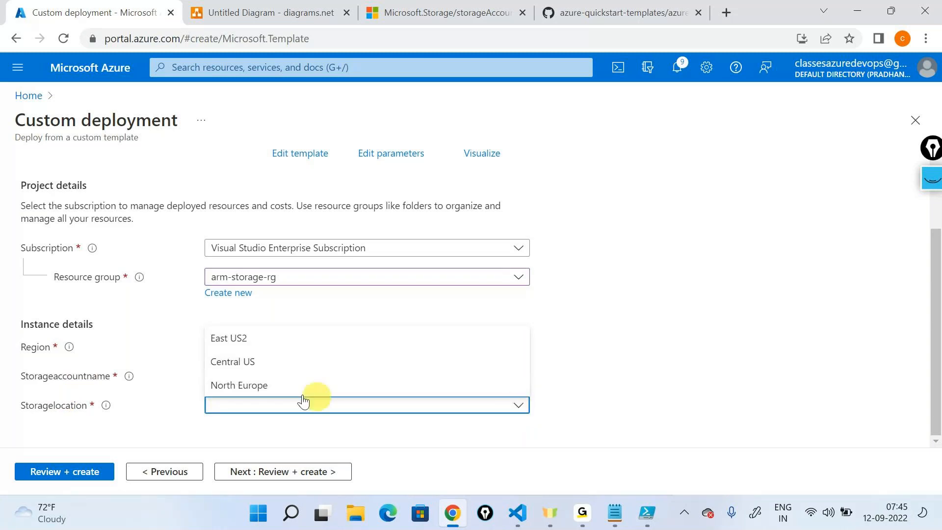
left_click(219, 339)
left_click(298, 416)
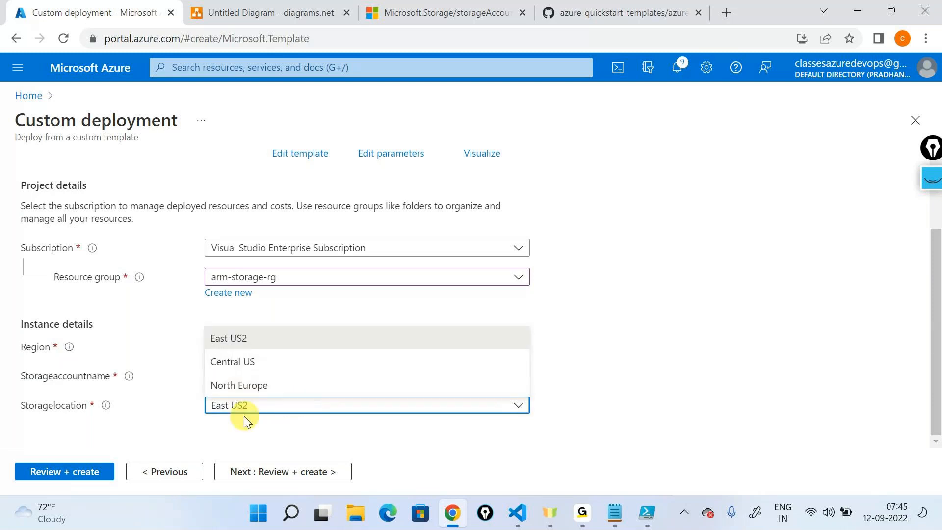
left_click(212, 361)
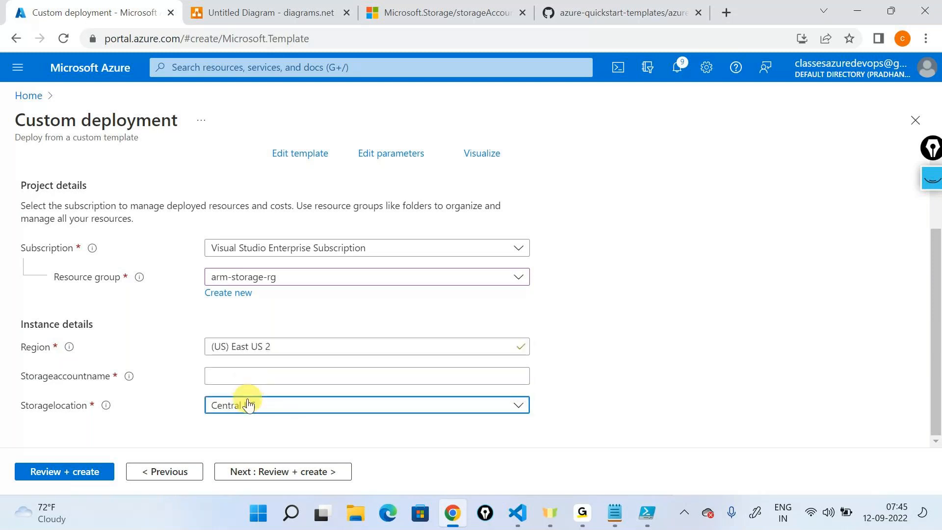
left_click(248, 404)
left_click(231, 385)
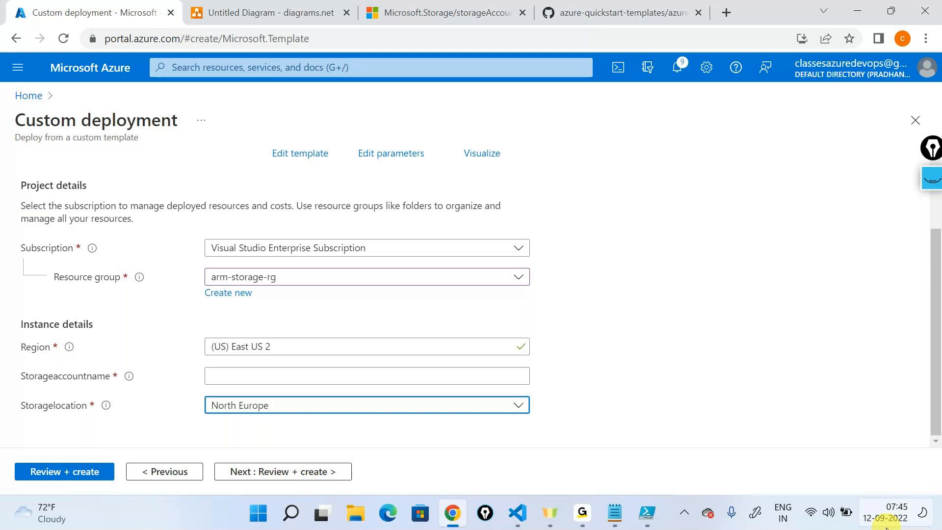
- Set Storageaccountname to demostorneu00abc and submit the custom deployment for review, checking the validation page
left_click(330, 380)
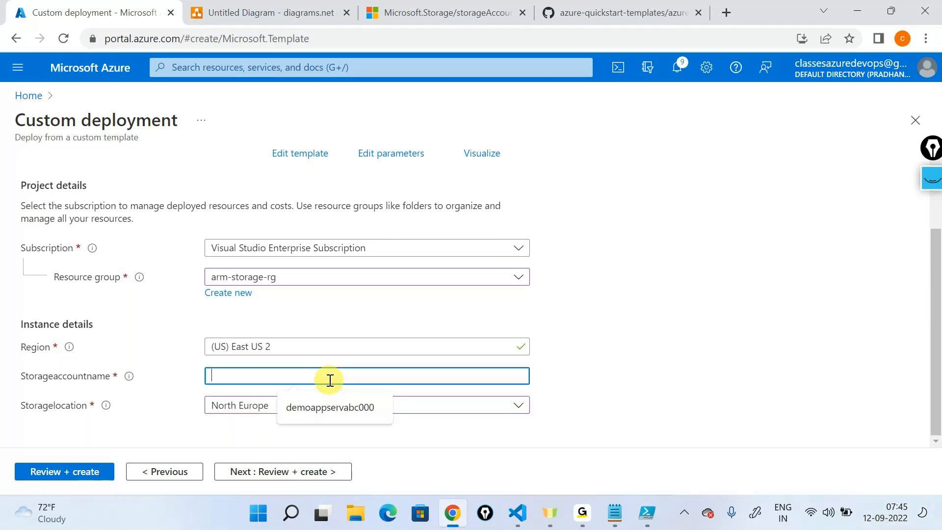
type("demostrorneu00abc")
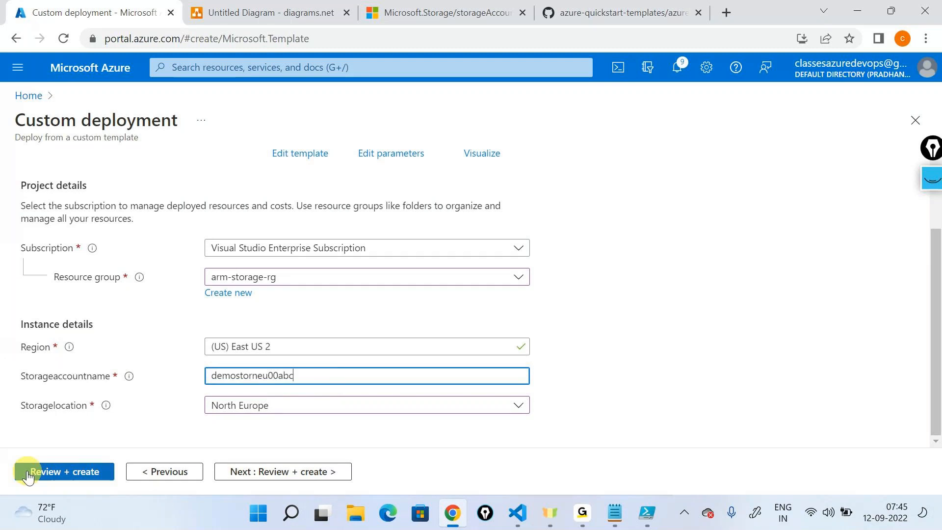
left_click(32, 471)
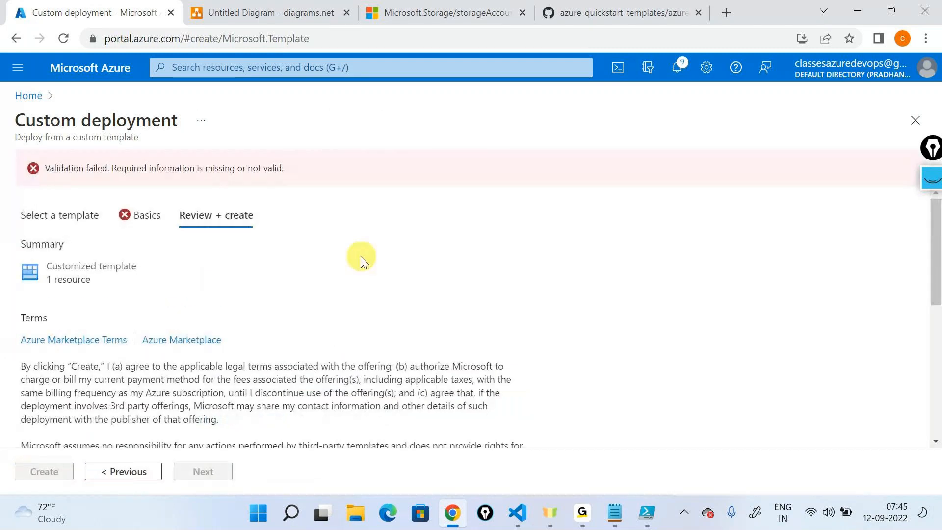
scroll(361, 260, "down", 3)
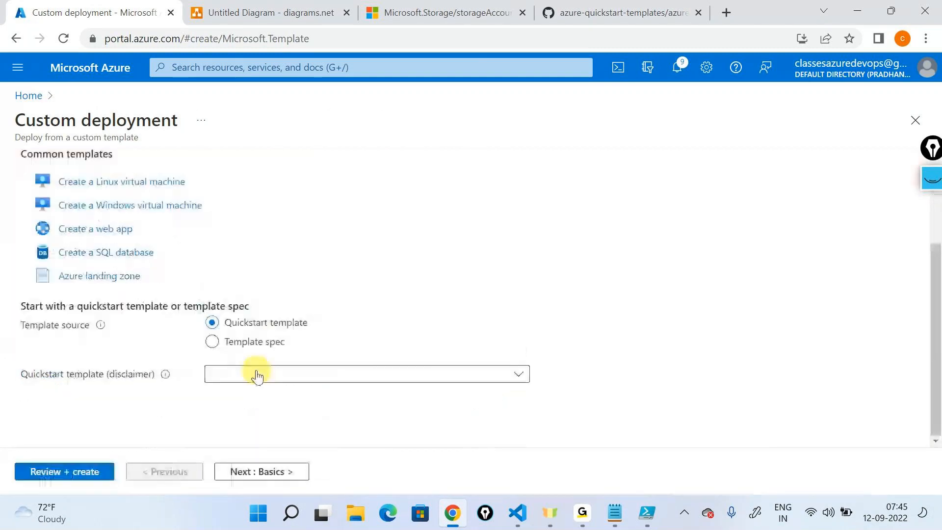
scroll(231, 324, "up", 3)
- Reopen the editor for building your own template, load the storagetemplate file again and save it
left_click(144, 253)
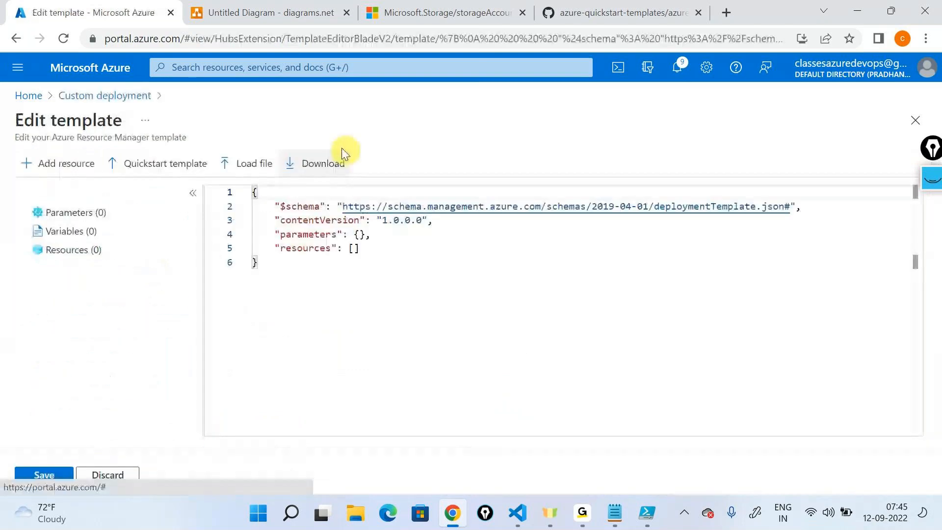
left_click(251, 163)
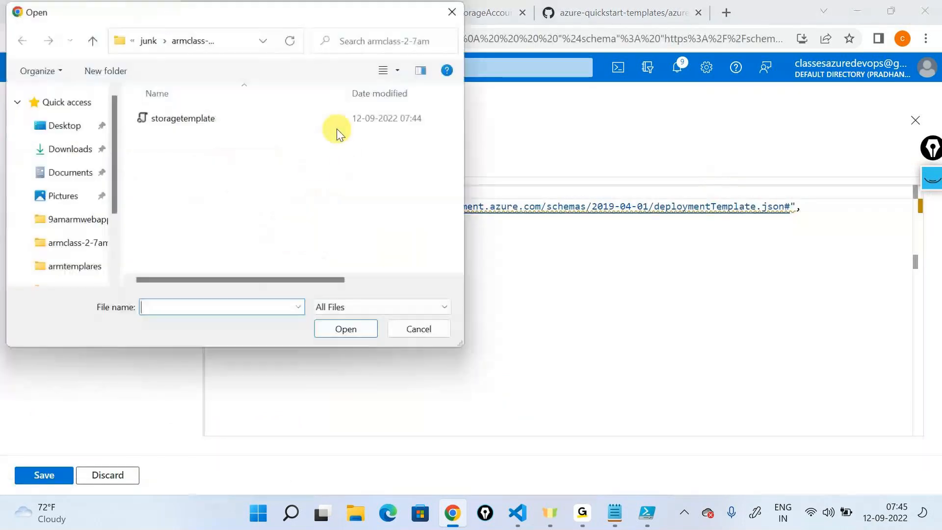
left_click(248, 123)
left_click(344, 330)
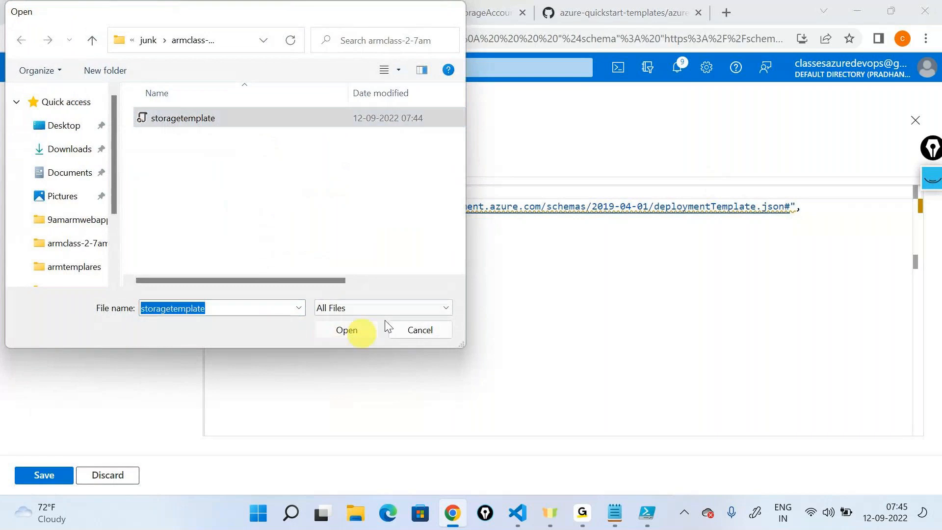
left_click(103, 474)
scroll(275, 343, "down", 3)
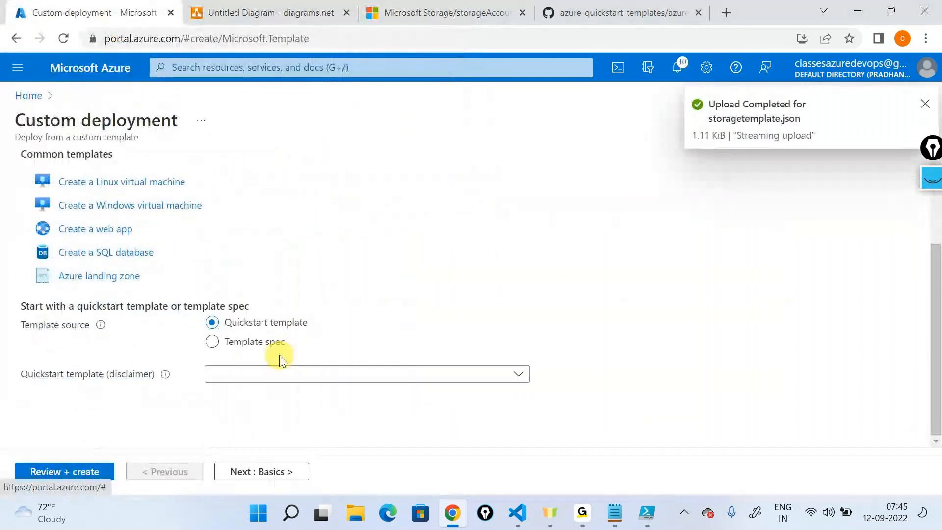
- Check the deployment's basic settings, validate the deployment again and create it
scroll(278, 355, "up", 5)
left_click(134, 178)
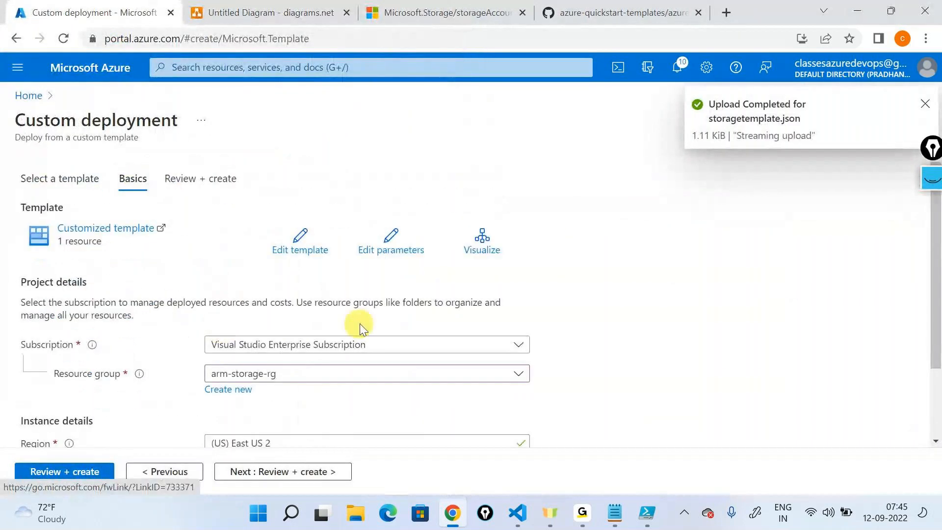
scroll(360, 327, "down", 2)
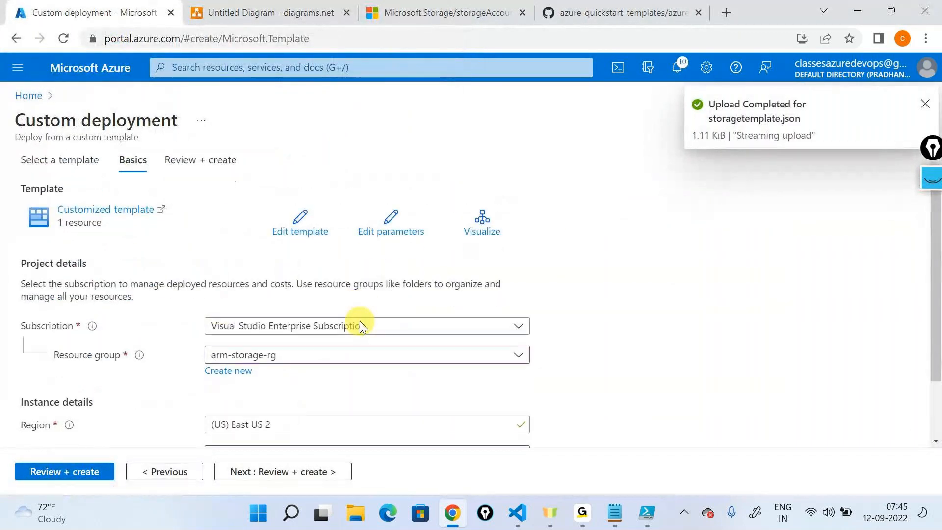
left_click(308, 471)
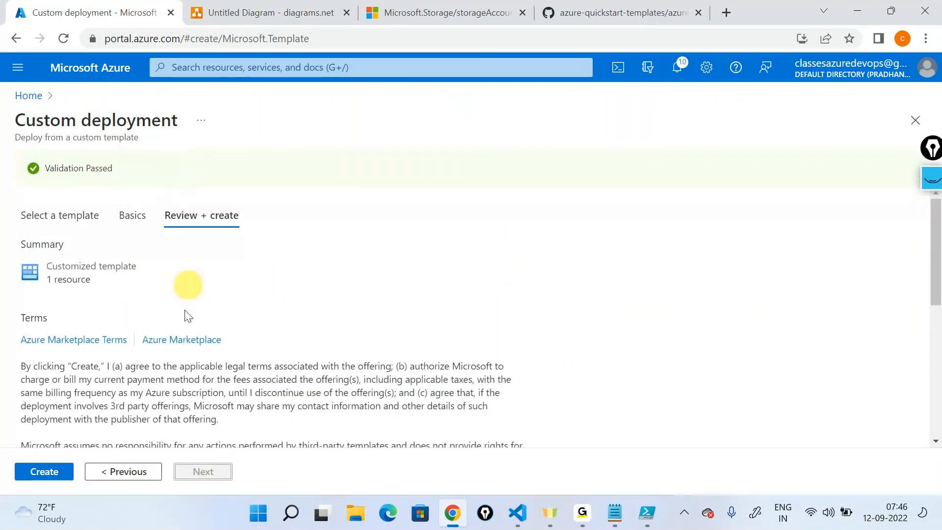
left_click(44, 471)
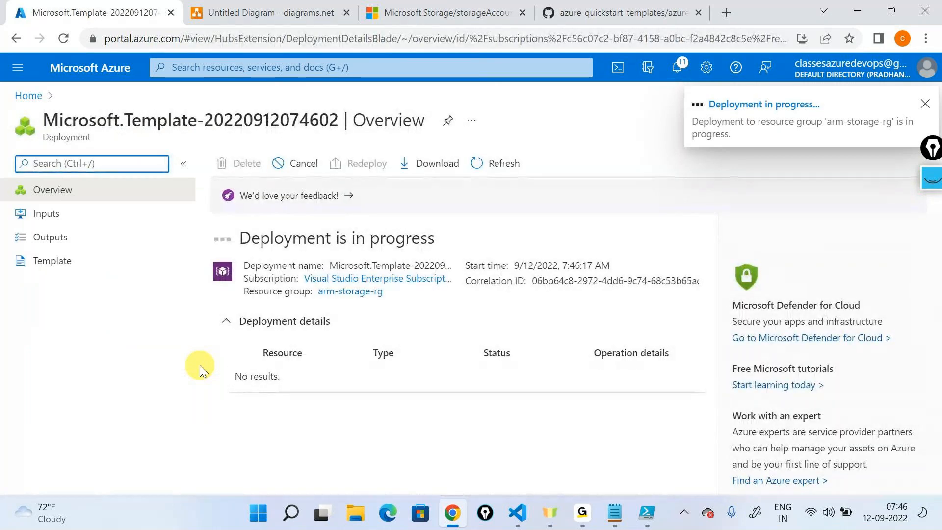
- Switch to Visual Studio Code and add an empty defaultValue property below the type of the storageaccountname parameter
left_click(518, 513)
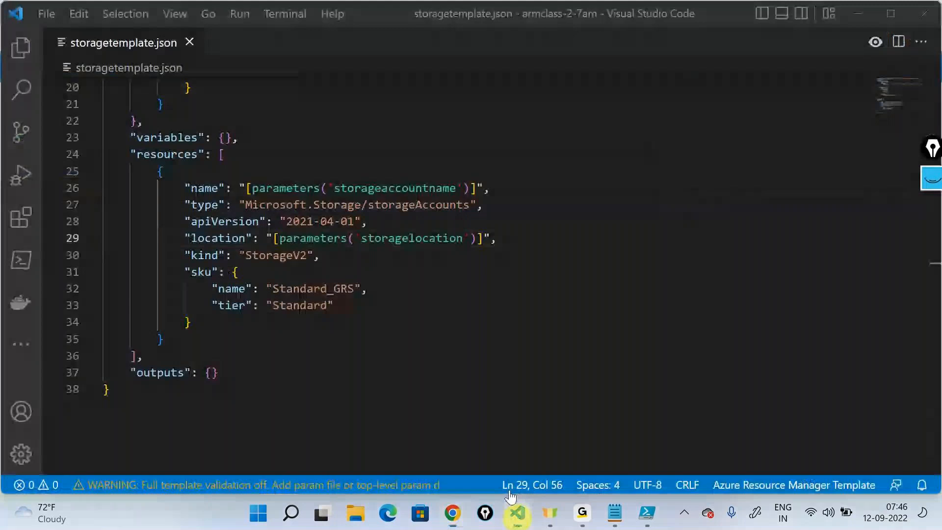
scroll(242, 216, "up", 7)
left_click_drag(206, 368, 180, 304)
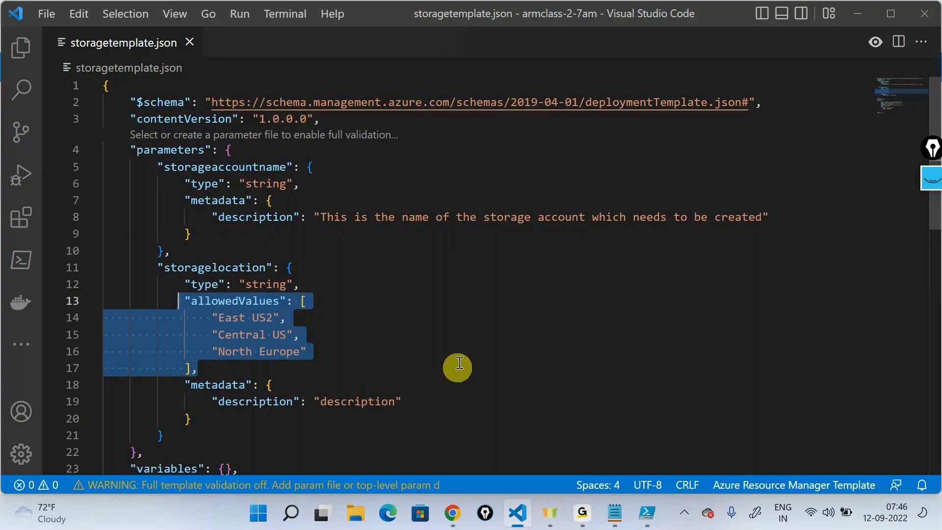
left_click(335, 182)
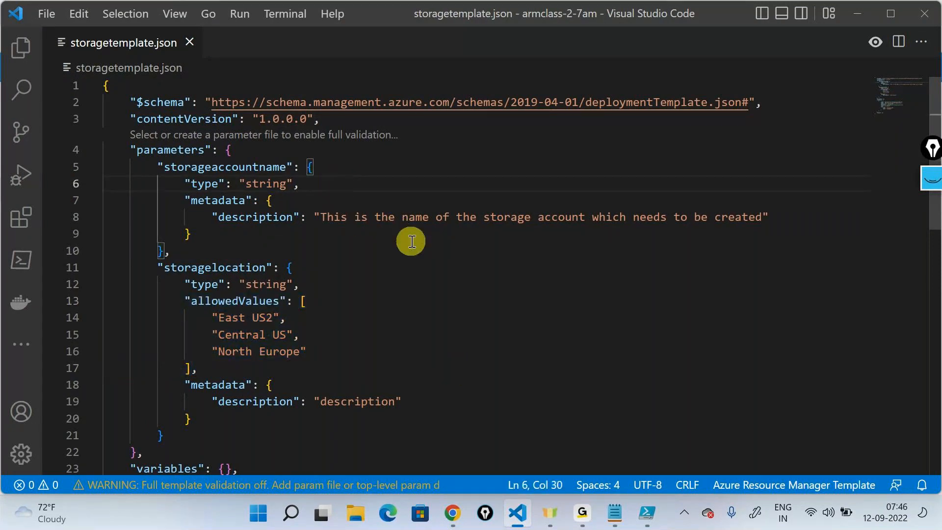
key("Return")
type("\"")
key("Down")
key("Return")
type(": \"\",")
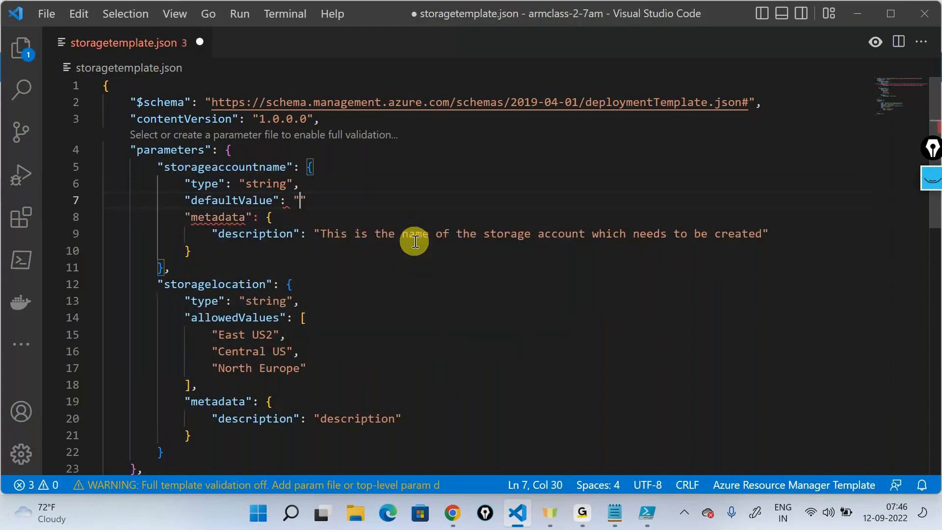
- Set the storageaccountname default value to "demostorabc000use2" and save the template
key("Left")
key("Left")
type("demostorabc")
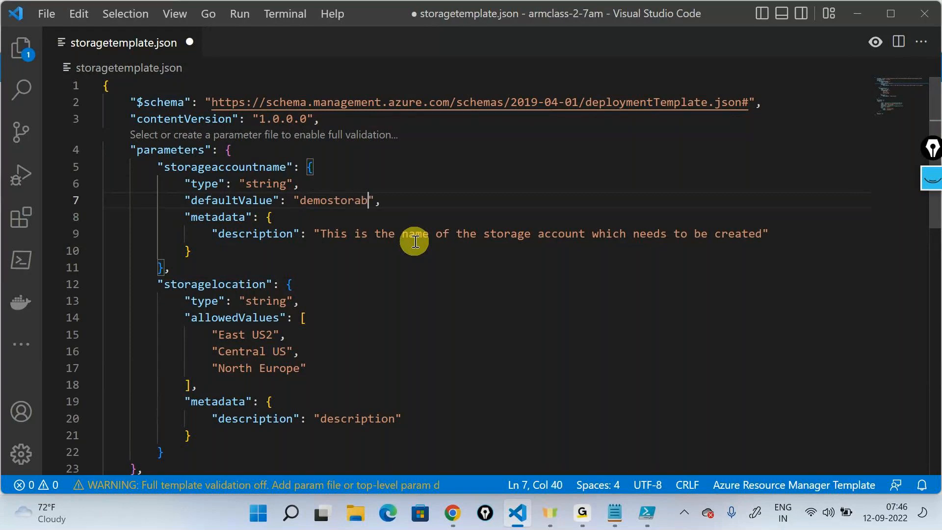
type("000use2")
- Switch to the Azure portal and start a new custom deployment from your own template, loading the updated storagetemplate file
key("alt+Tab")
double_click(330, 379)
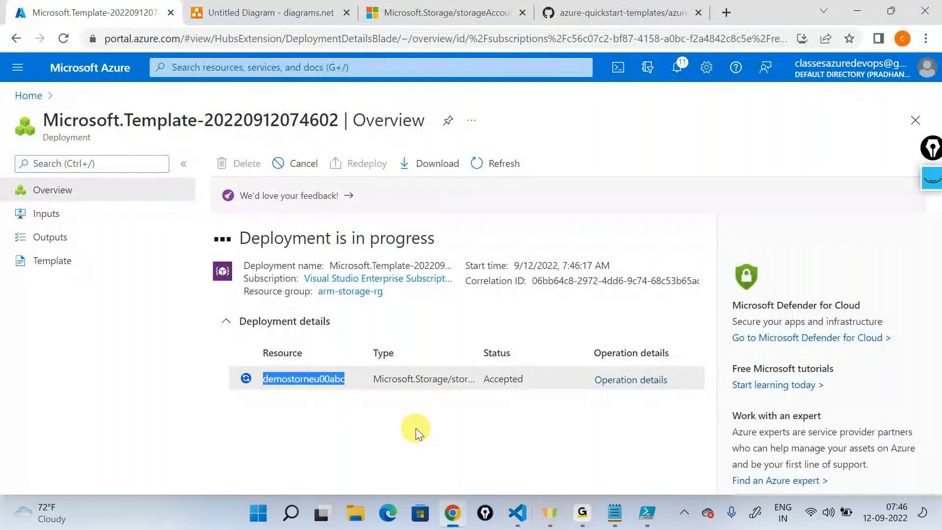
left_click(29, 96)
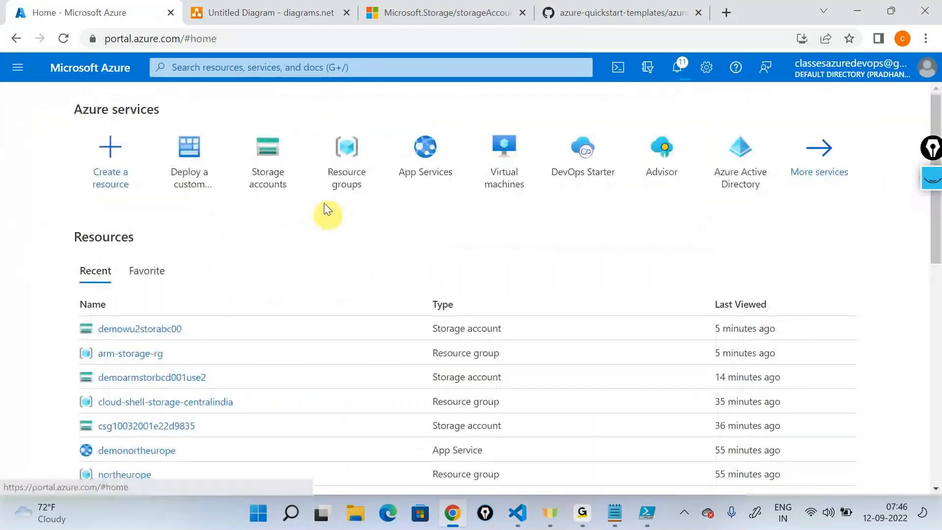
left_click(210, 160)
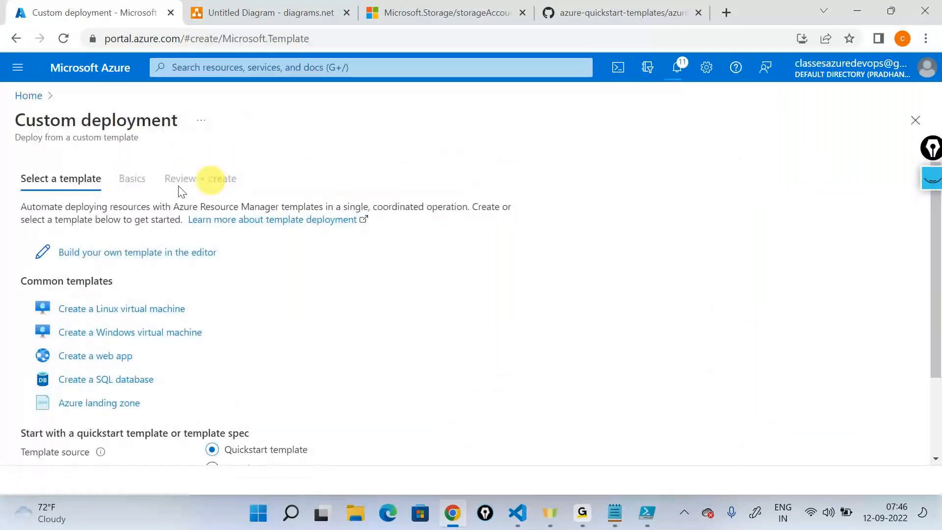
left_click(148, 252)
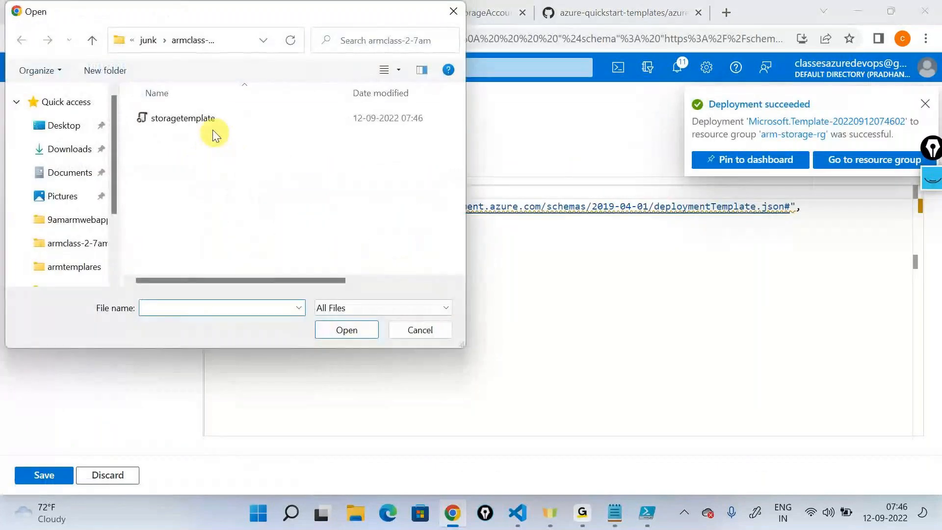
left_click(211, 121)
left_click(329, 334)
- Check the storageaccountname default value in Visual Studio Code, and save the loaded template in the Azure portal's editor
left_click(517, 513)
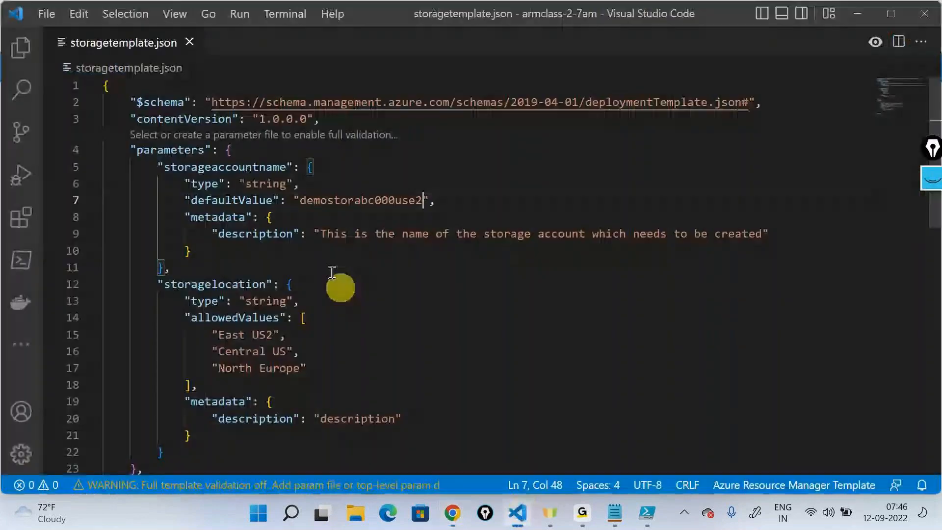
double_click(327, 201)
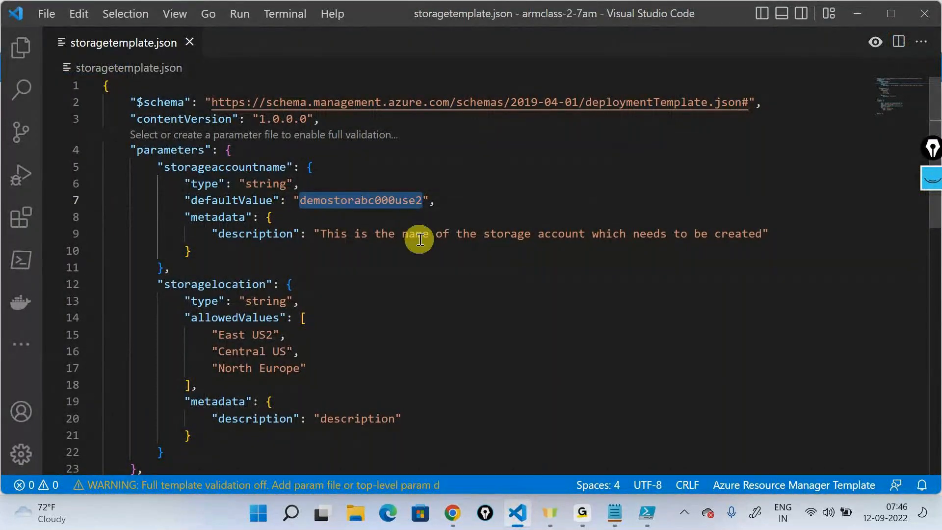
left_click(857, 14)
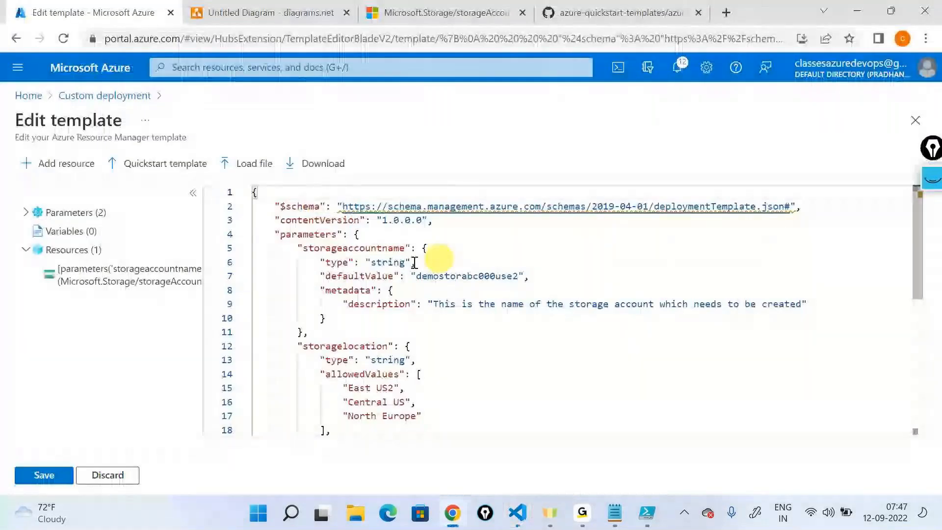
left_click(51, 479)
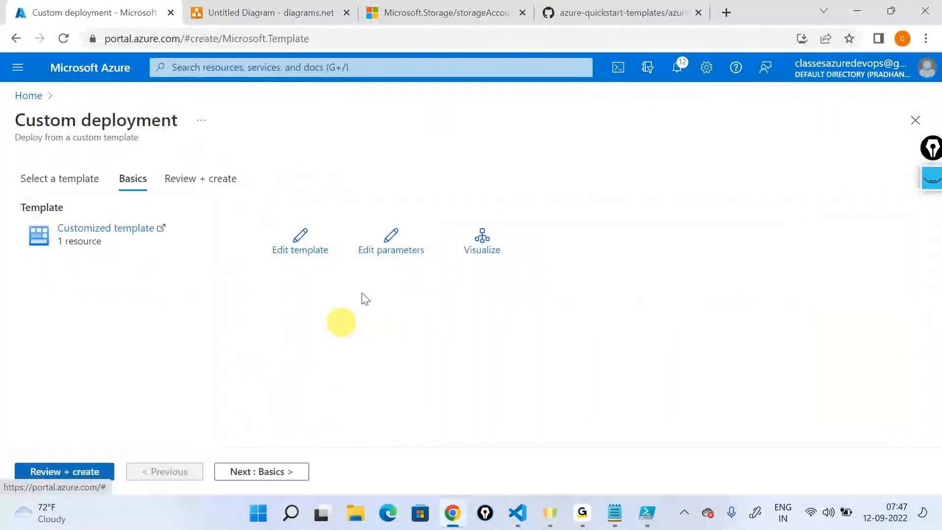
- Set the resource group to arm-storage-rg and clear the prefilled Storageaccountname
left_click(304, 370)
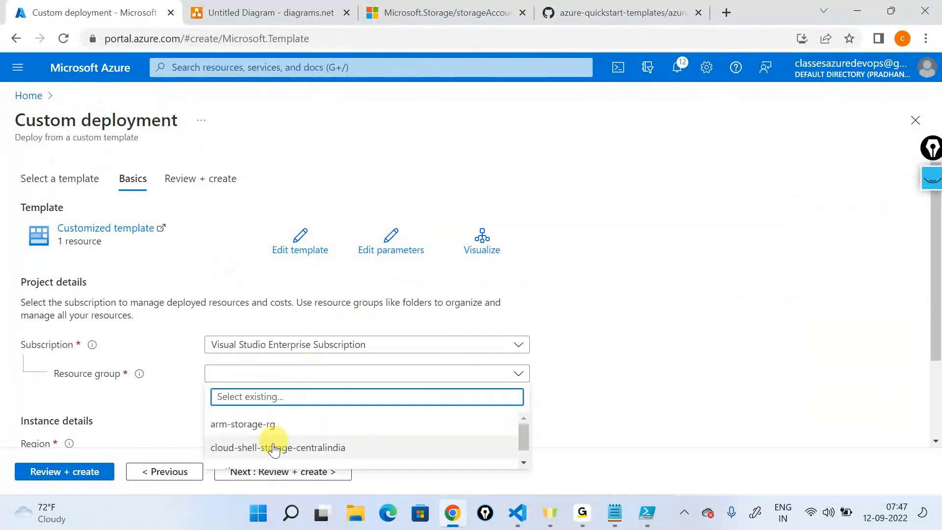
left_click(299, 435)
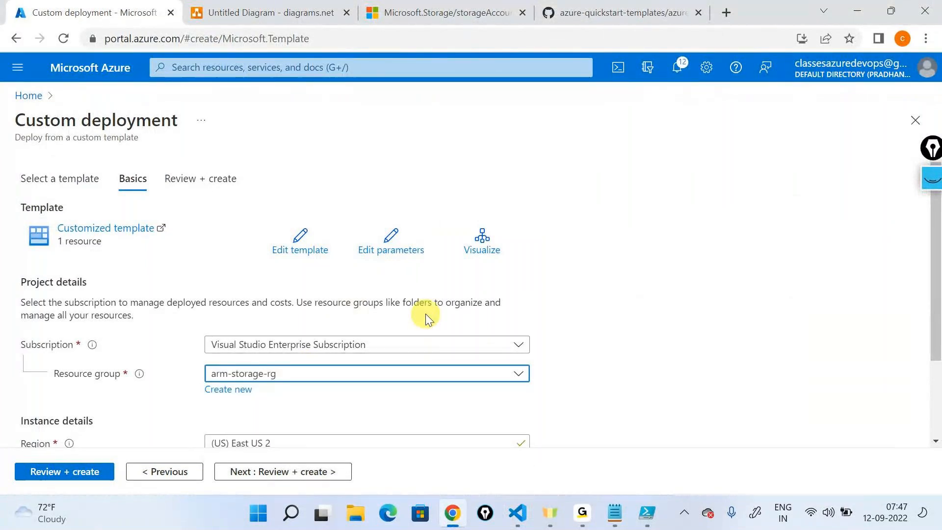
scroll(425, 313, "down", 2)
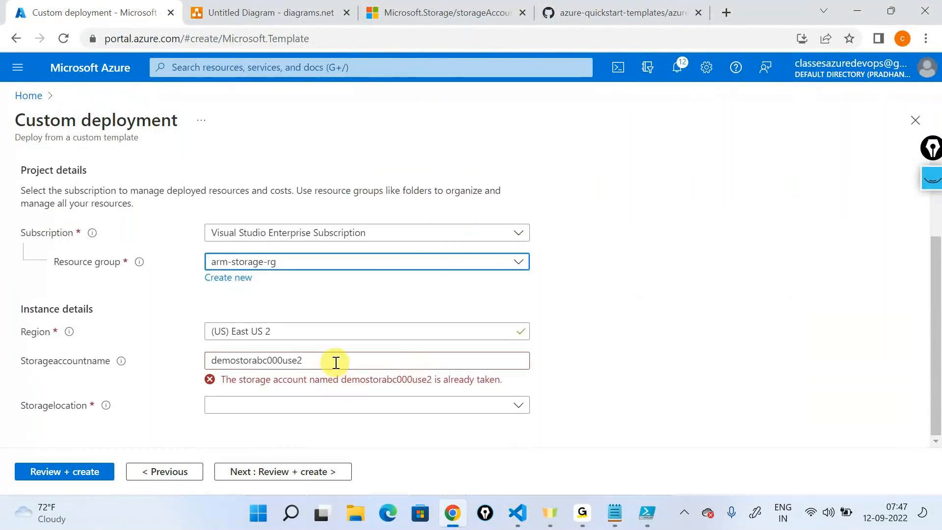
left_click_drag(332, 362, 111, 337)
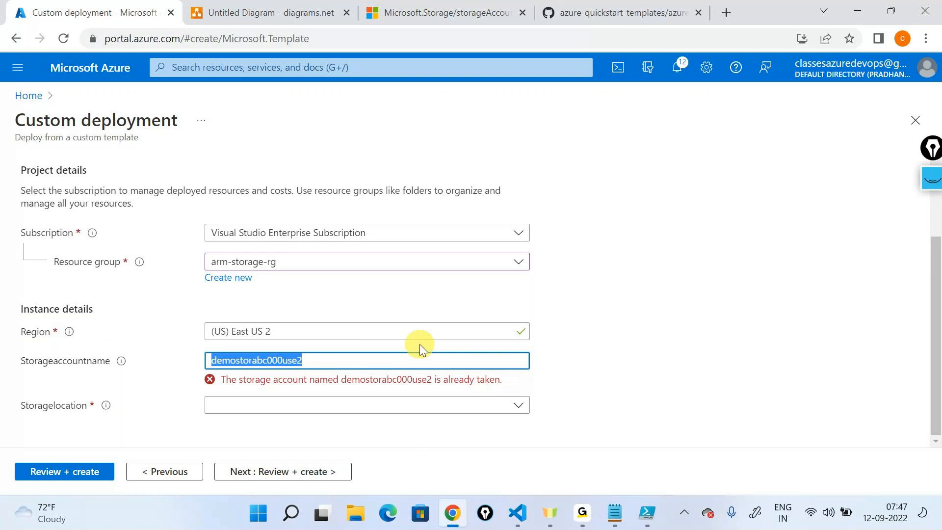
key("BackSpace")
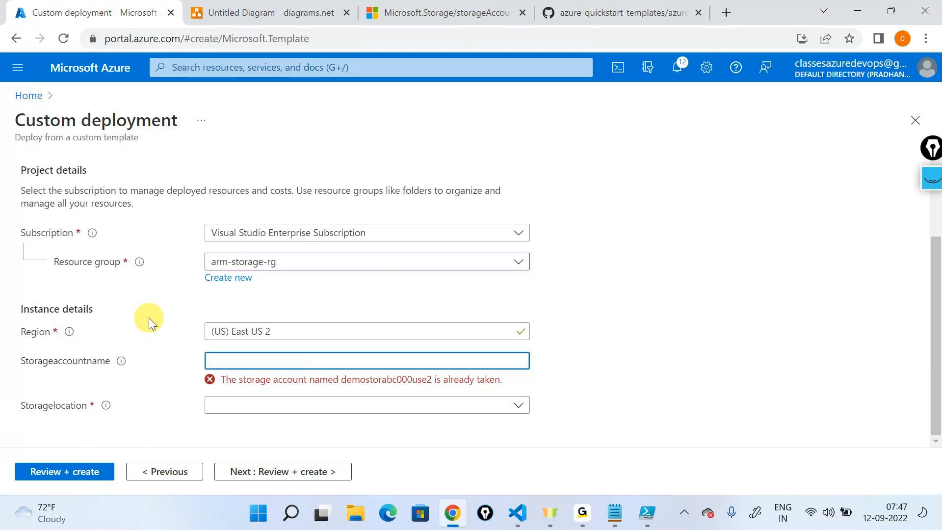
- View the Storagelocation choices without picking one, and compare the empty Storageaccountname with its default value in Visual Studio Code
left_click(320, 409)
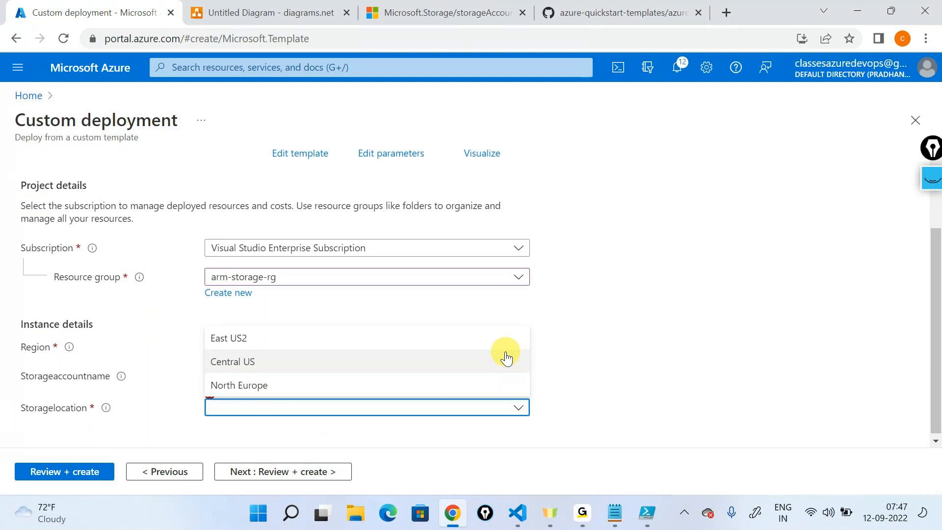
left_click(639, 317)
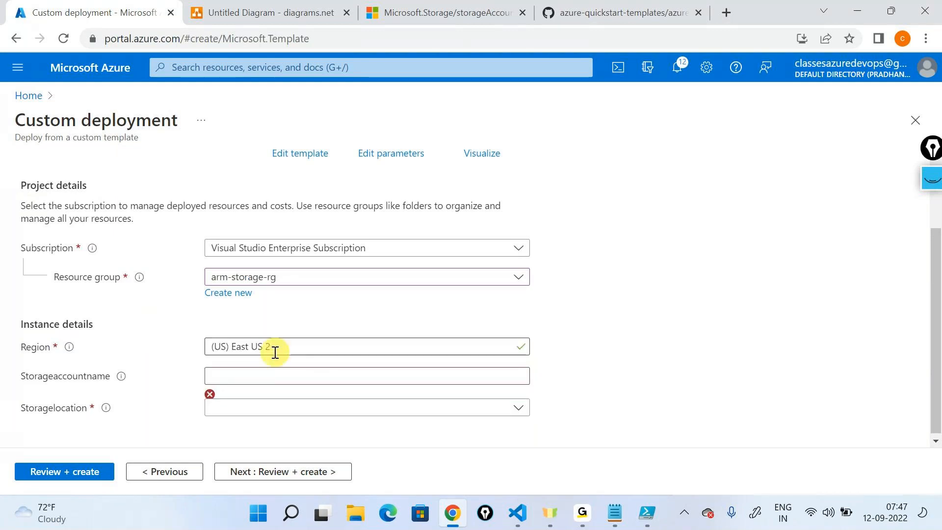
left_click(264, 375)
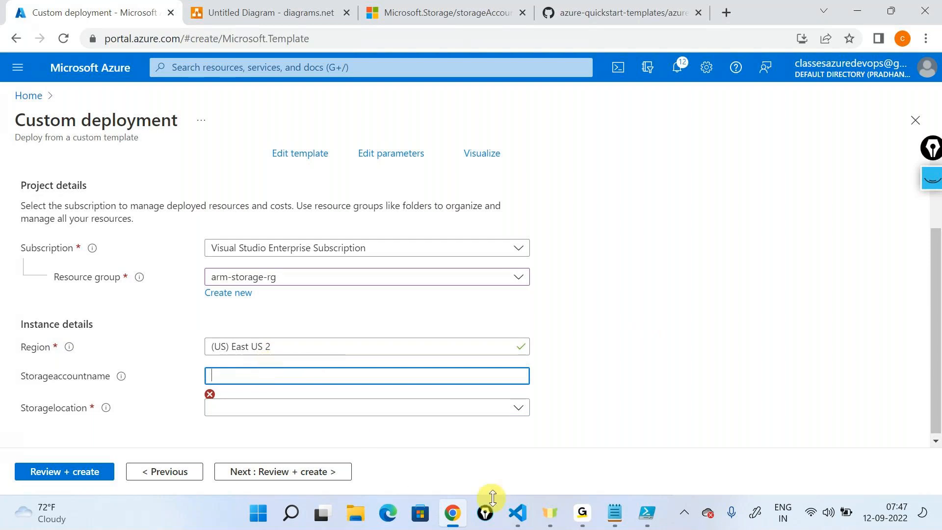
left_click(517, 512)
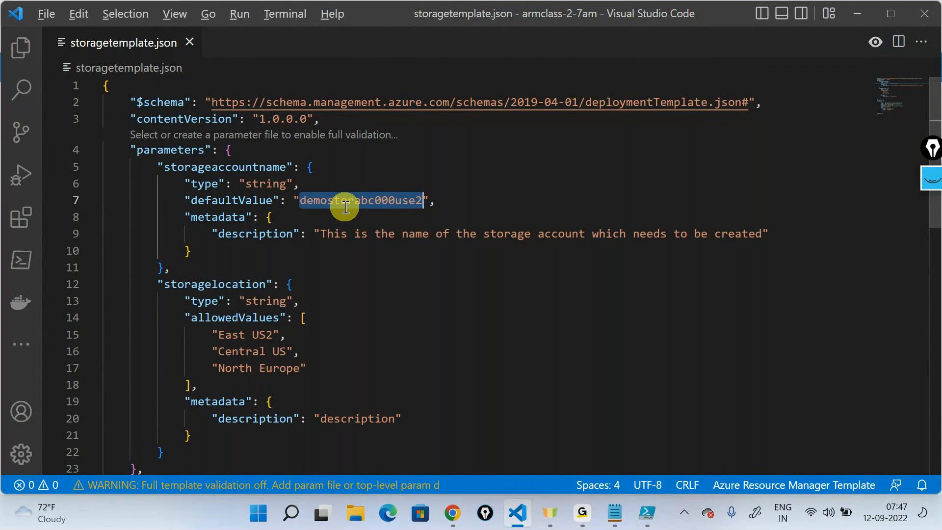
key("alt+Tab")
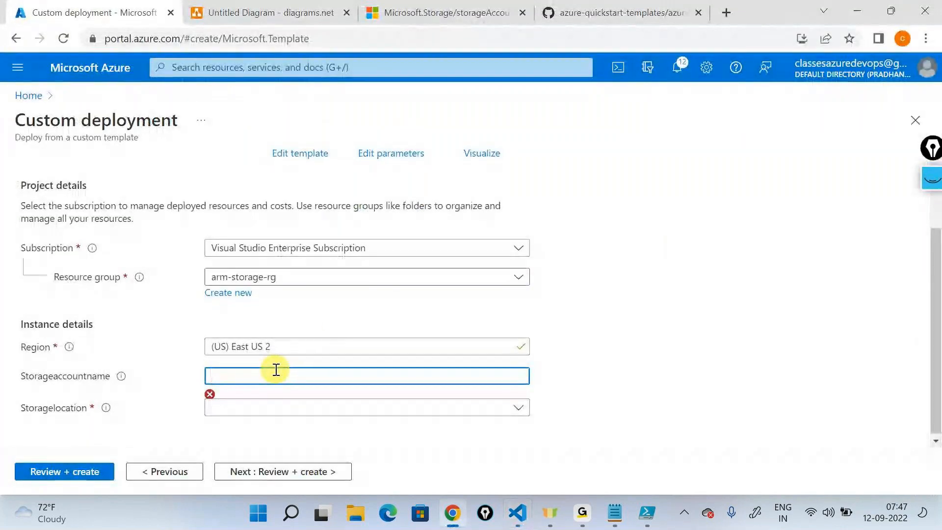
- Check the allowed Storagelocation values once more, and leave the custom deployment form for the portal home without deploying
left_click(280, 407)
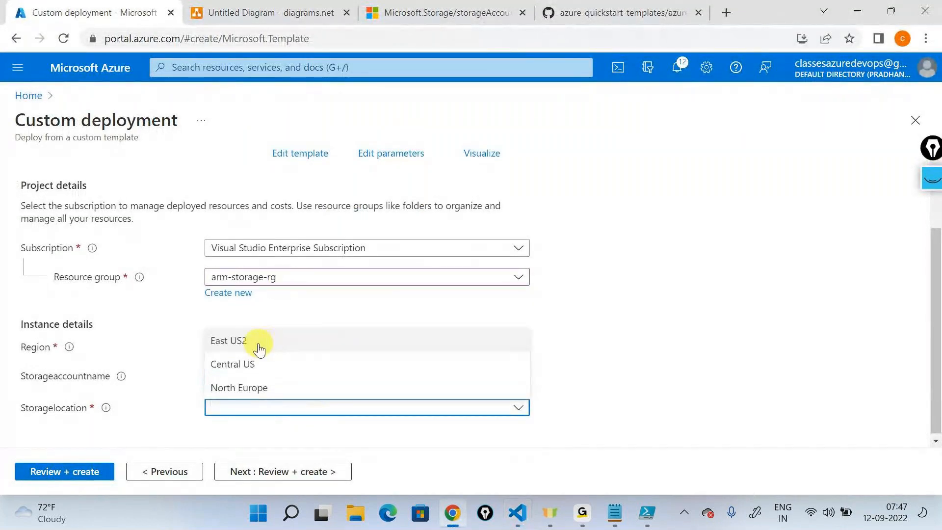
left_click(637, 250)
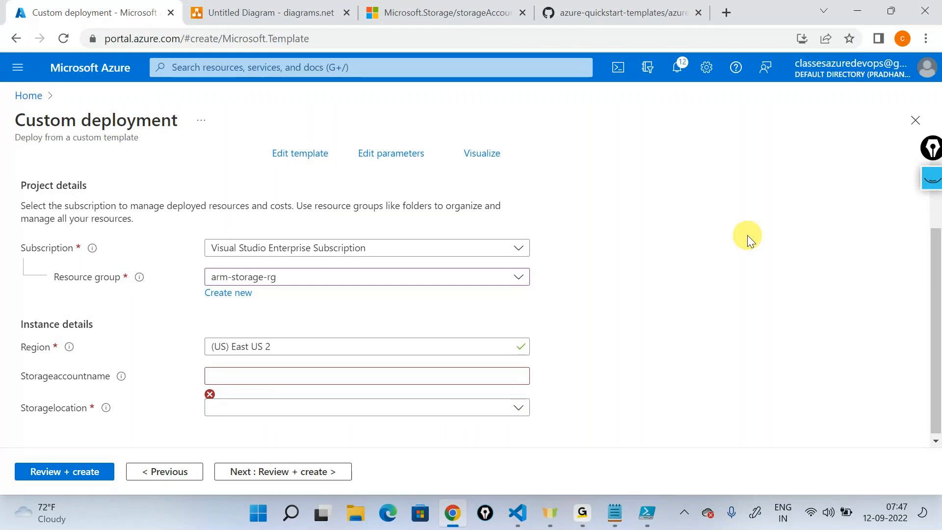
scroll(746, 238, "up", 1)
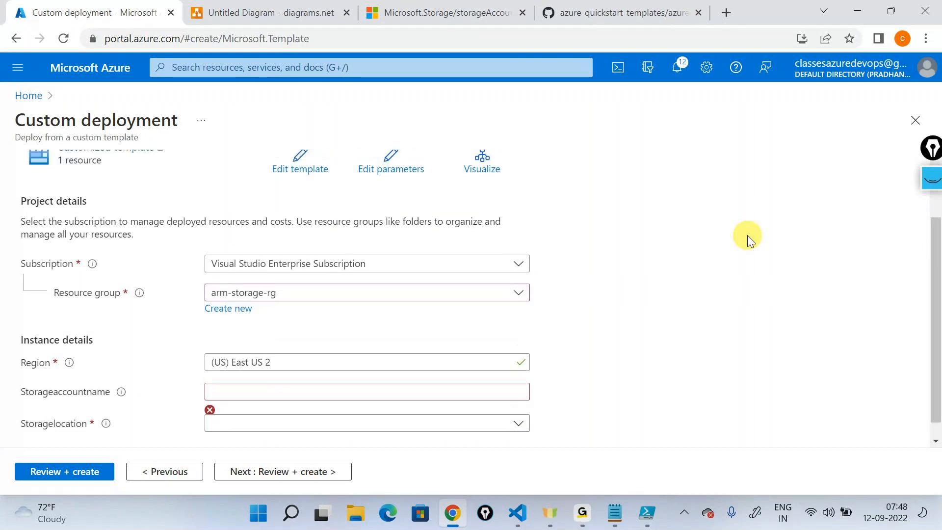
scroll(747, 234, "up", 2)
scroll(747, 234, "down", 3)
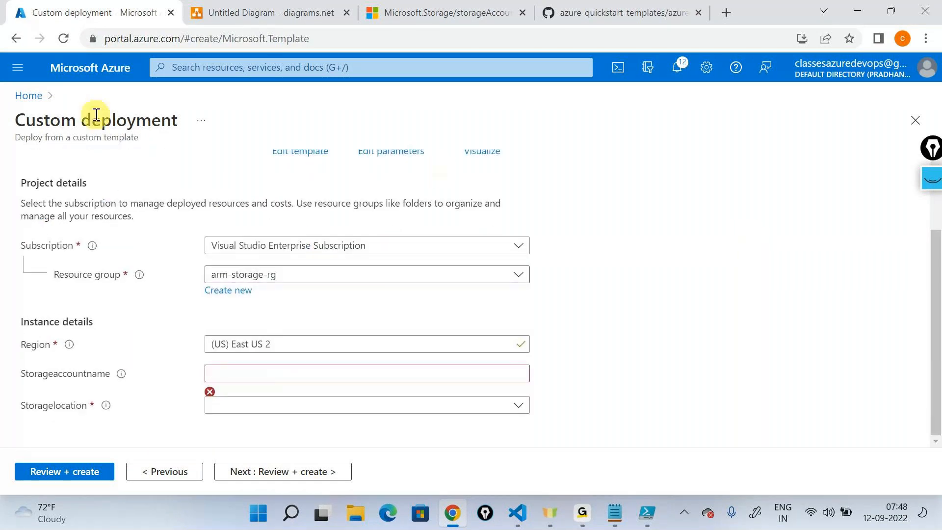
left_click(27, 95)
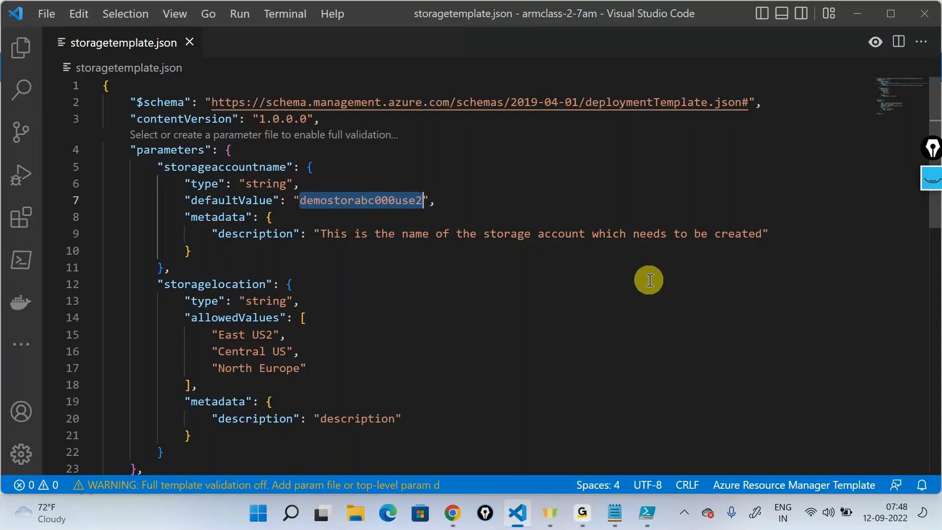
left_click(591, 503)
left_click(608, 413)
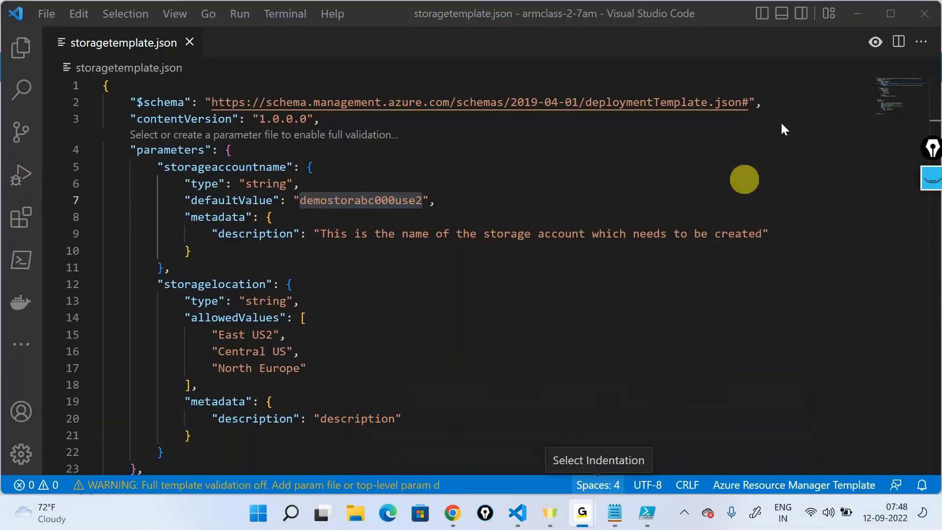
left_click(858, 11)
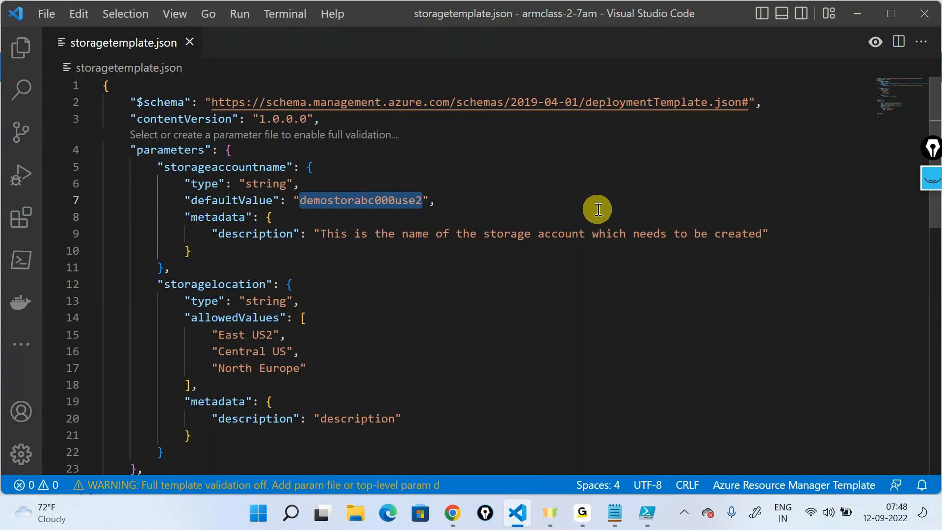
left_click(562, 286)
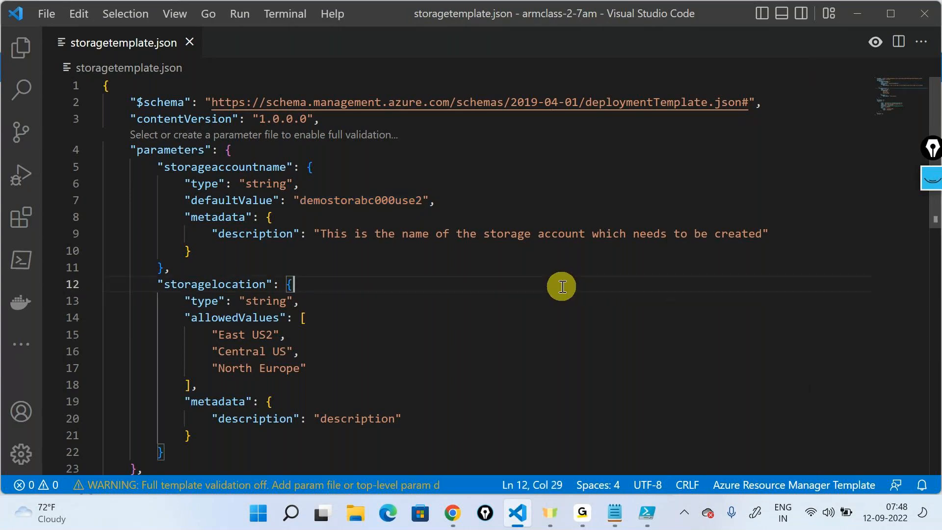
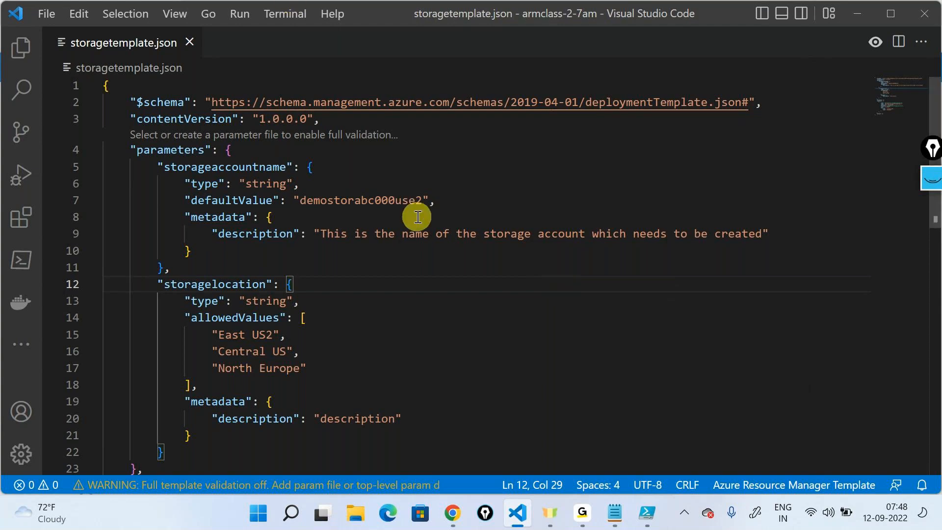
- Review the storageaccountname default value, the storagelocation allowed values and the resource's parameter references in storagetemplate.json
scroll(418, 216, "down", 1)
scroll(417, 217, "down", 1)
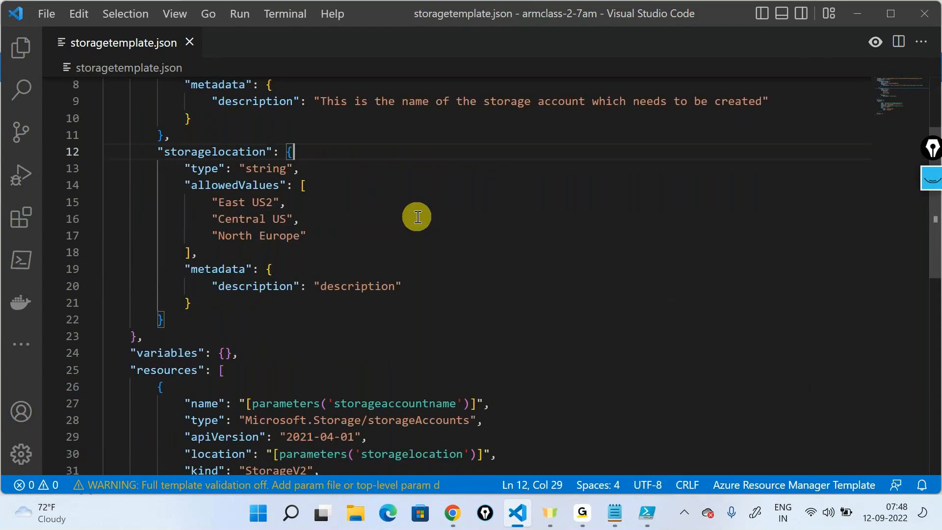
scroll(417, 217, "down", 2)
scroll(417, 216, "up", 4)
left_click(552, 244)
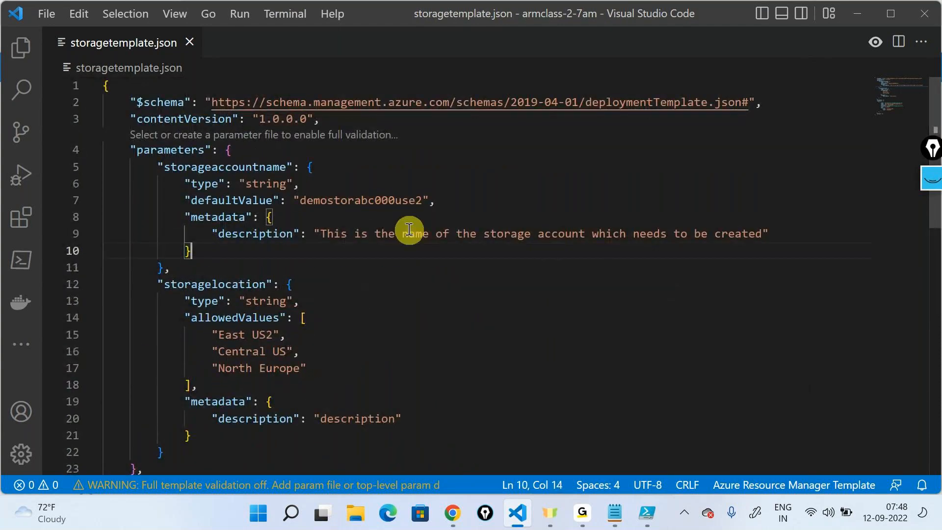
double_click(392, 207)
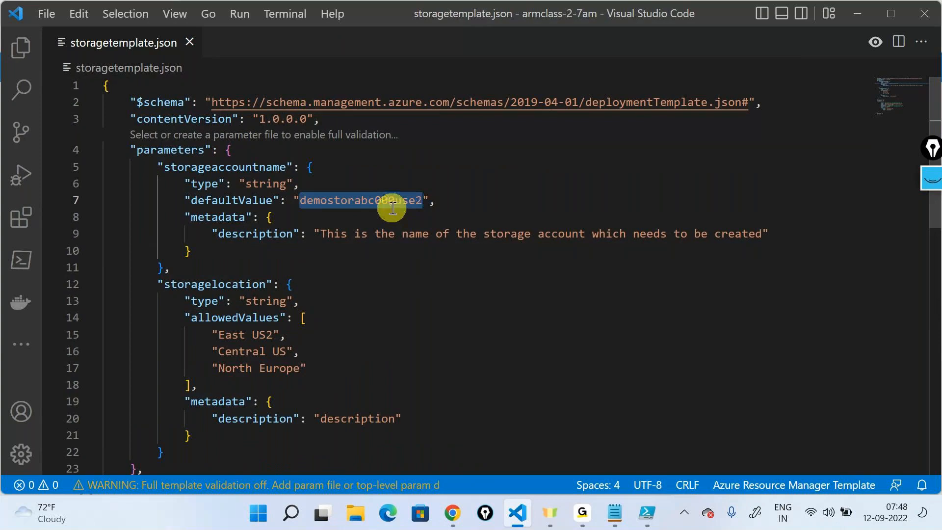
left_click(449, 307)
scroll(449, 307, "down", 3)
scroll(449, 307, "up", 4)
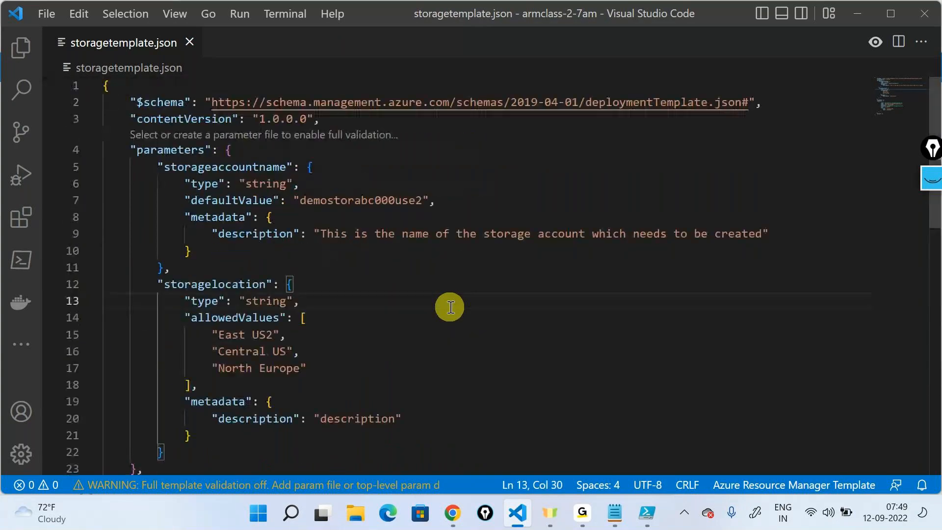
left_click(848, 10)
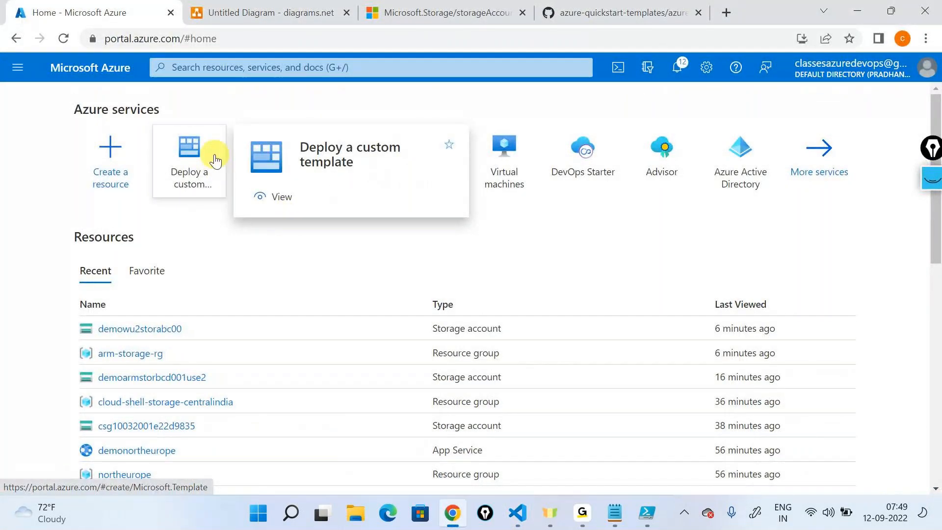
- Remove the defaultValue line from the storageaccountname parameter in Visual Studio Code and save storagetemplate.json
key("alt+Tab")
left_click_drag(443, 202, 184, 200)
key("BackSpace")
key("BackSpace")
key("BackSpace")
key("BackSpace")
key("BackSpace")
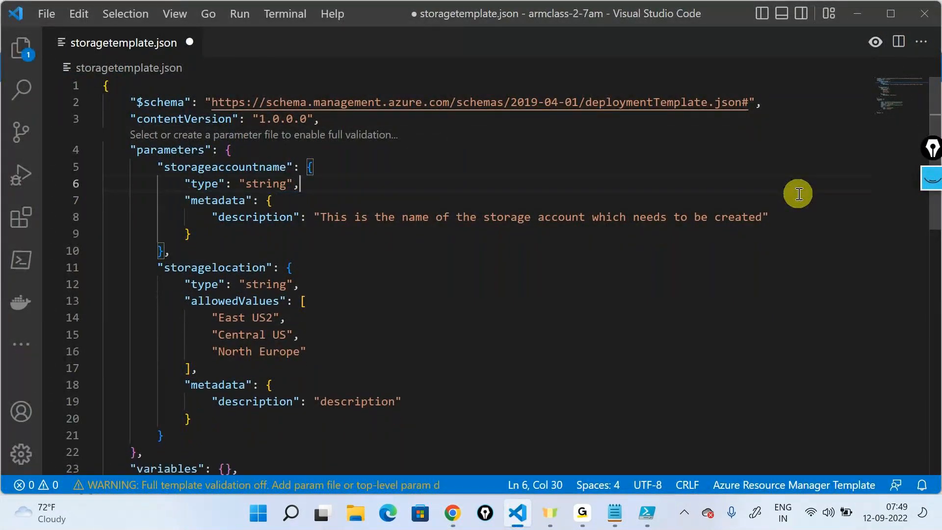
key("ctrl+s")
- Open a custom deployment in the Azure portal, load the storagetemplate file into the template editor, and save it
key("alt+Tab")
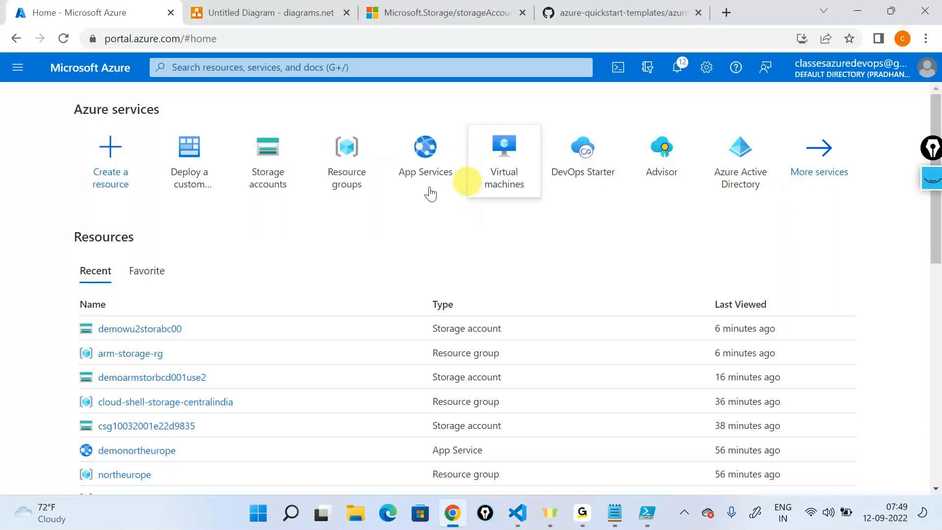
left_click(190, 160)
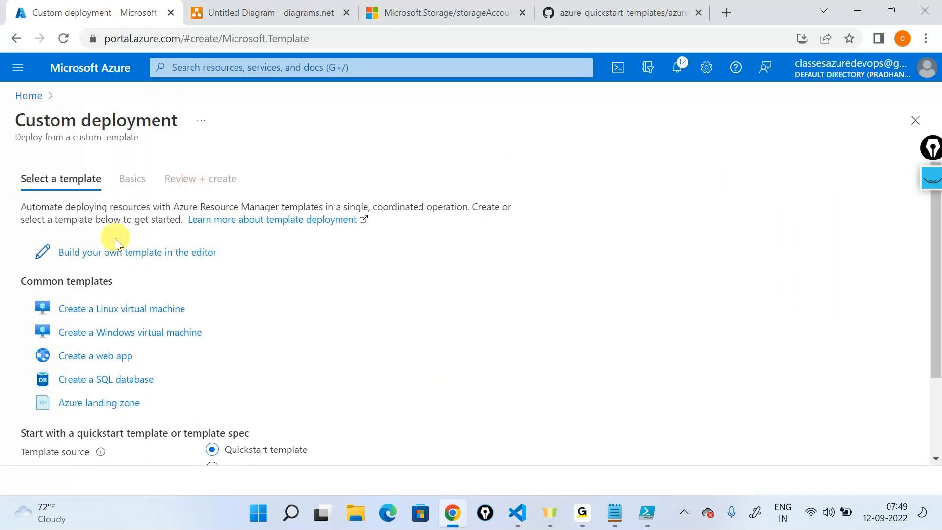
left_click(117, 245)
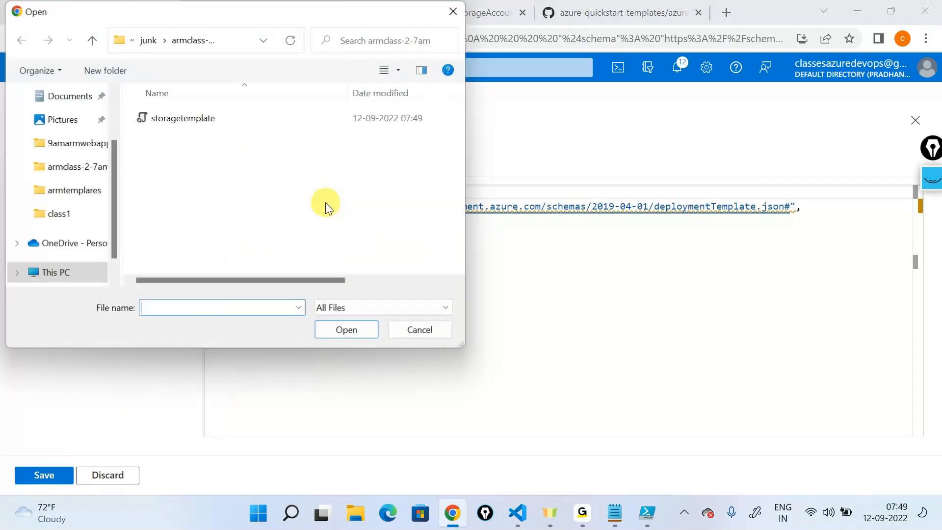
left_click(195, 117)
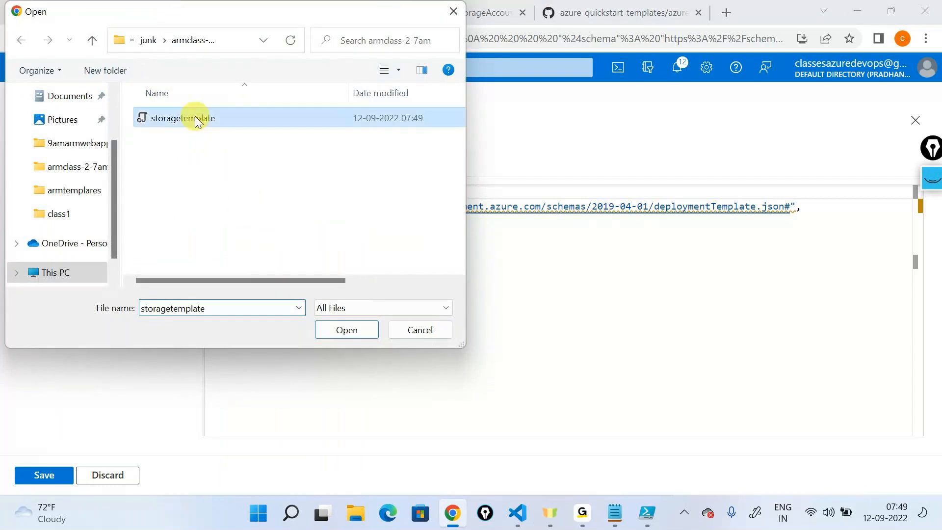
left_click(358, 325)
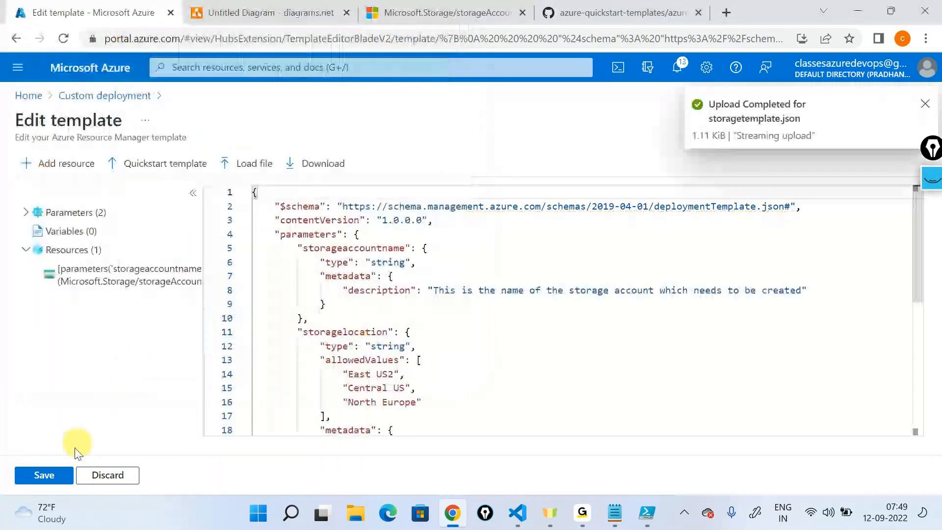
left_click(47, 474)
- Set the resource group to arm-storage-rg, and view the Storagelocation choices without picking one
left_click(242, 300)
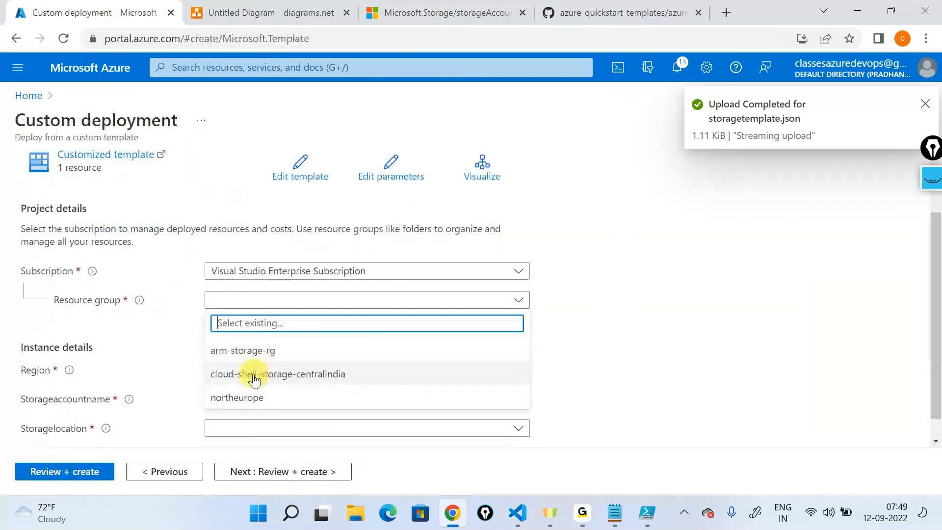
left_click(373, 352)
scroll(313, 370, "down", 1)
left_click(284, 373)
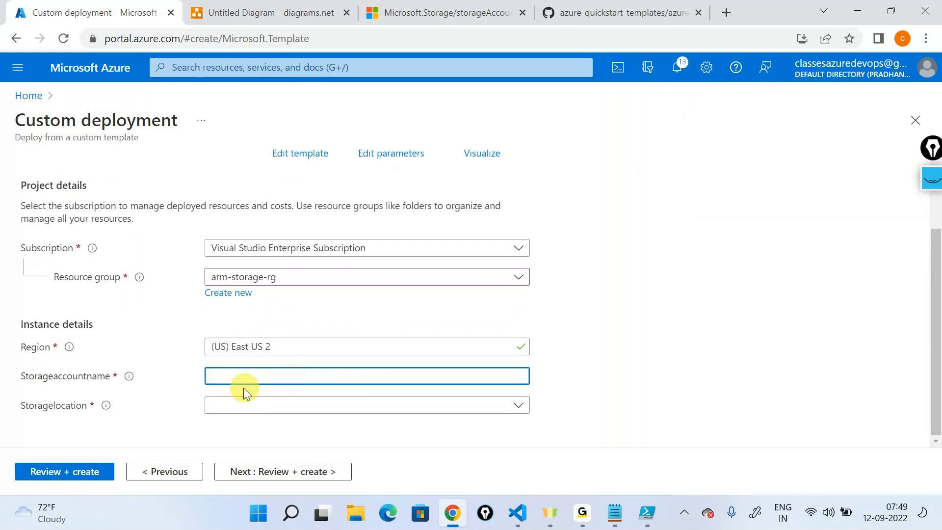
left_click(233, 403)
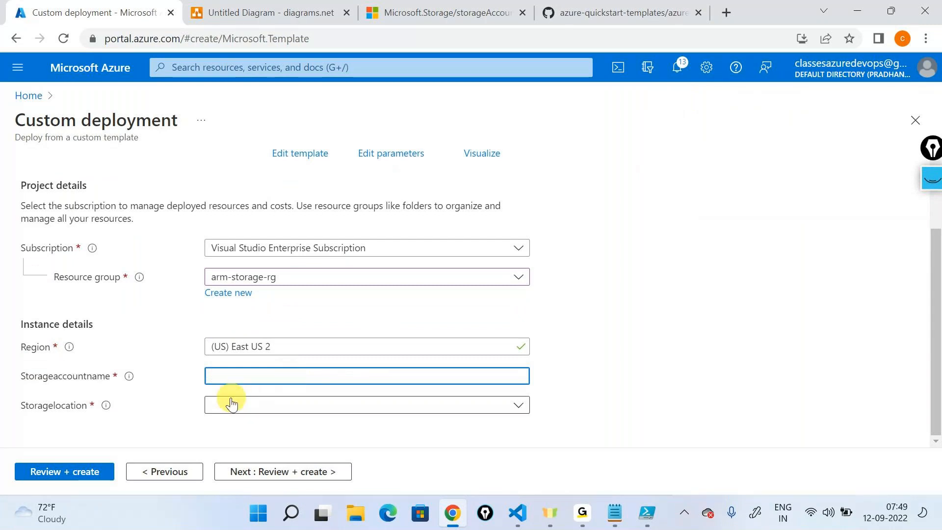
left_click(741, 309)
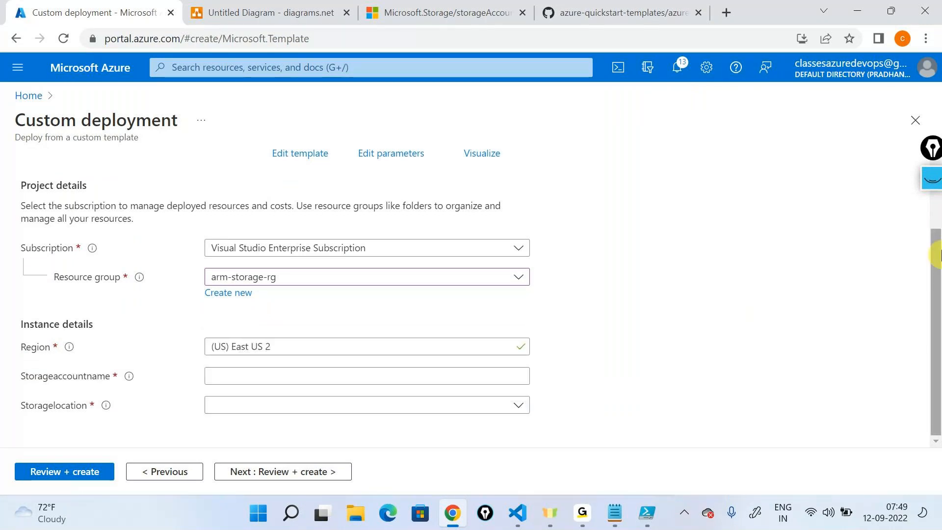
- Annotate the form with a circled handwritten "dev, qa, hr" and an arrow pointing at the Storageaccountname field
left_click(931, 195)
left_click(931, 222)
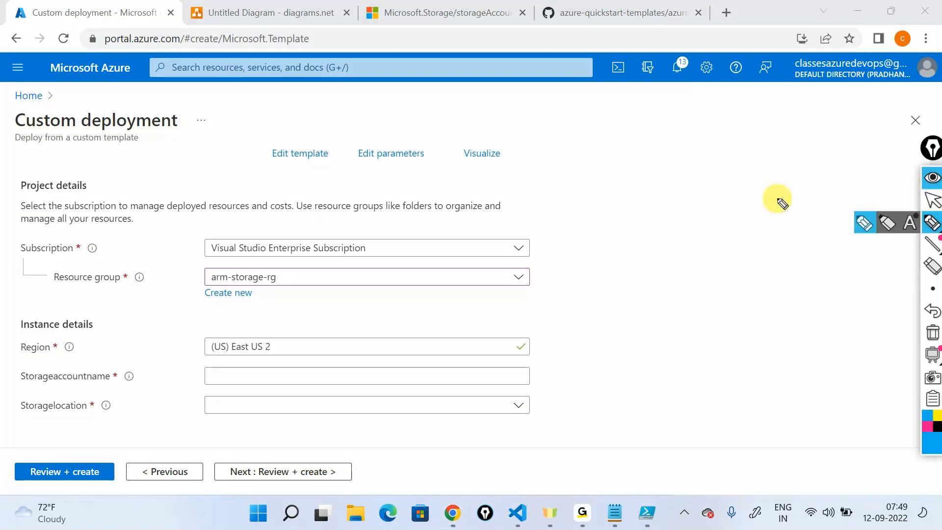
mouse_move(557, 378)
left_mouse_down()
mouse_move(589, 362)
mouse_move(601, 373)
mouse_move(625, 342)
mouse_move(669, 344)
mouse_move(694, 311)
mouse_move(656, 391)
mouse_move(691, 303)
left_mouse_up()
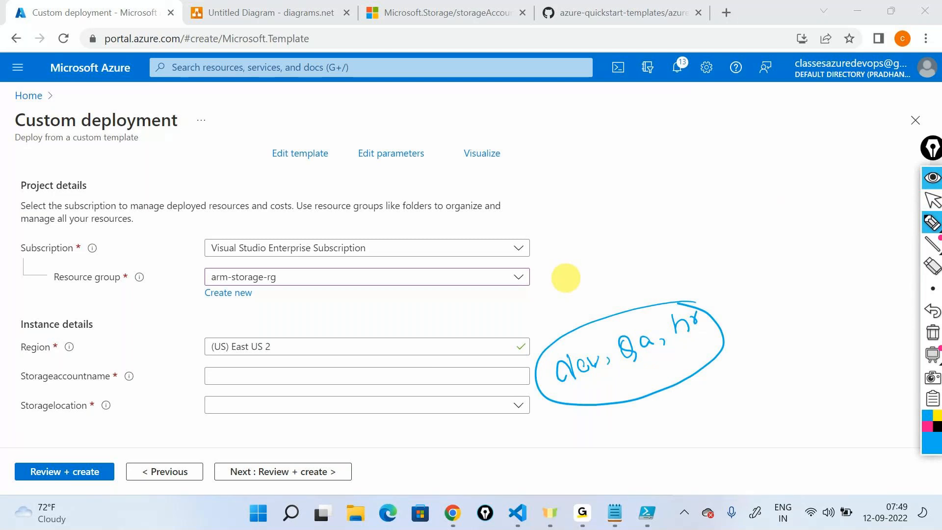
mouse_move(161, 361)
left_mouse_down()
mouse_move(179, 373)
mouse_move(195, 343)
left_mouse_up()
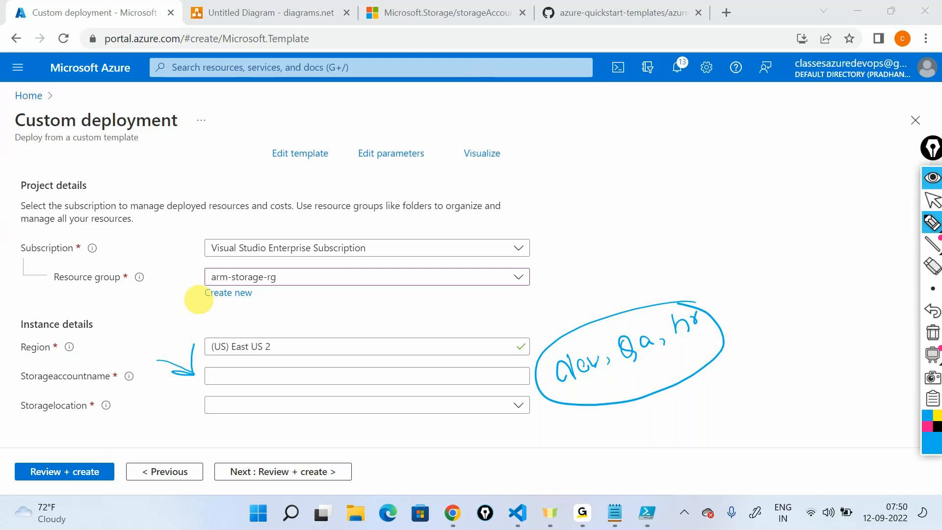
- Sketch a boxed list of dev, qa and hr, circle dev, and mark the box with a brace and an arrow
left_click_drag(768, 169, 779, 253)
mouse_move(772, 164)
left_mouse_down()
mouse_move(794, 163)
mouse_move(804, 266)
left_mouse_up()
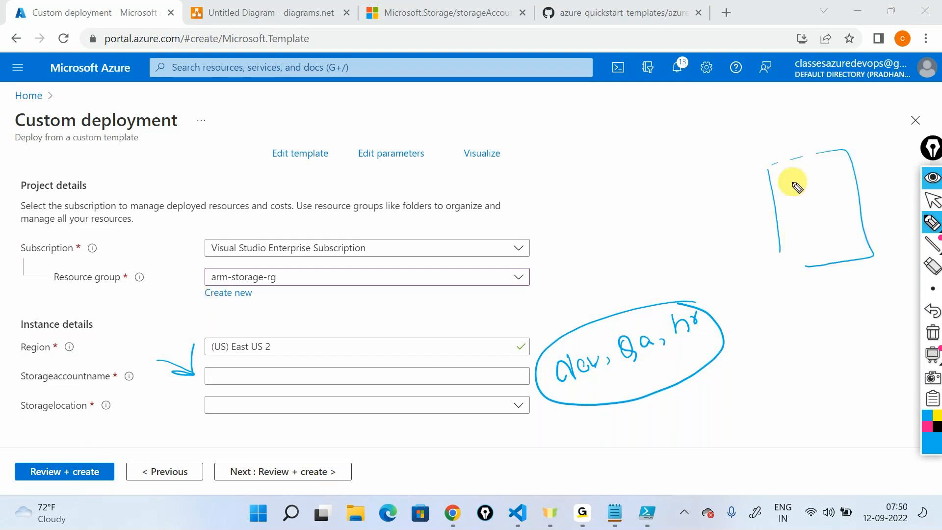
mouse_move(800, 176)
left_mouse_down()
mouse_move(805, 199)
mouse_move(824, 185)
mouse_move(811, 213)
mouse_move(829, 225)
left_mouse_up()
mouse_move(814, 234)
left_mouse_down()
mouse_move(812, 256)
mouse_move(822, 255)
left_mouse_up()
left_click_drag(827, 256, 837, 234)
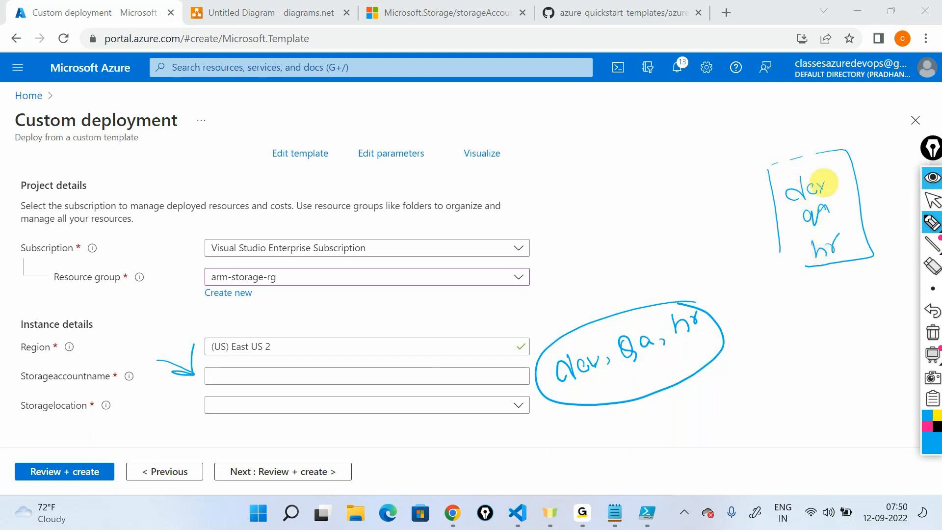
left_click_drag(785, 199, 866, 166)
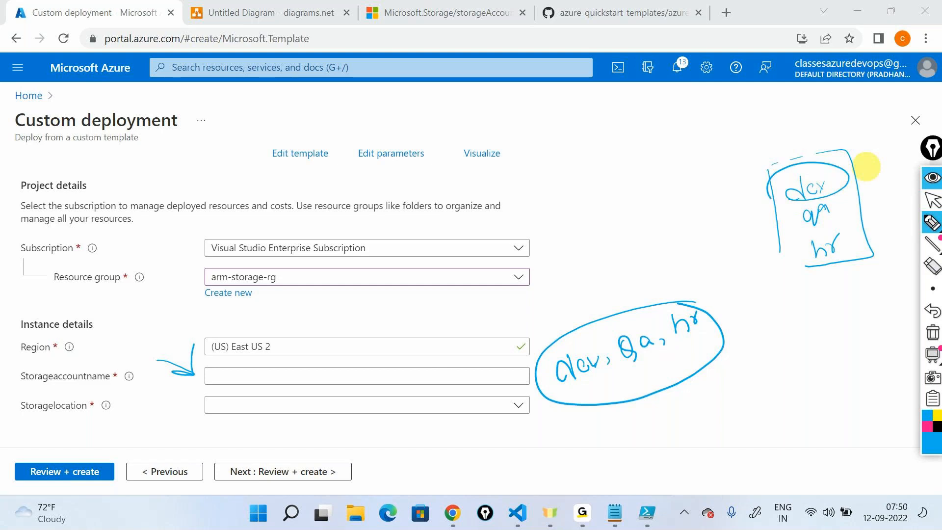
mouse_move(749, 169)
left_mouse_down()
mouse_move(761, 286)
mouse_move(788, 295)
left_mouse_up()
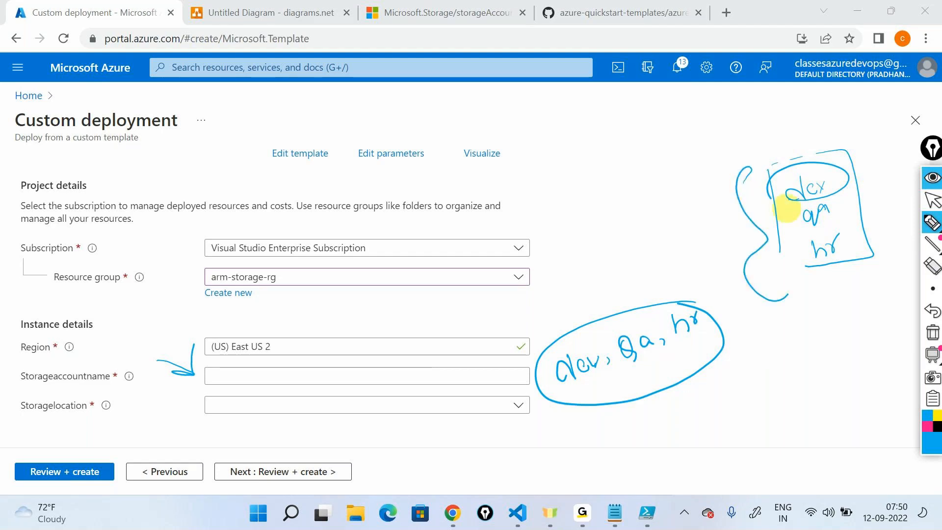
mouse_move(875, 121)
left_mouse_down()
mouse_move(854, 154)
mouse_move(877, 142)
left_mouse_up()
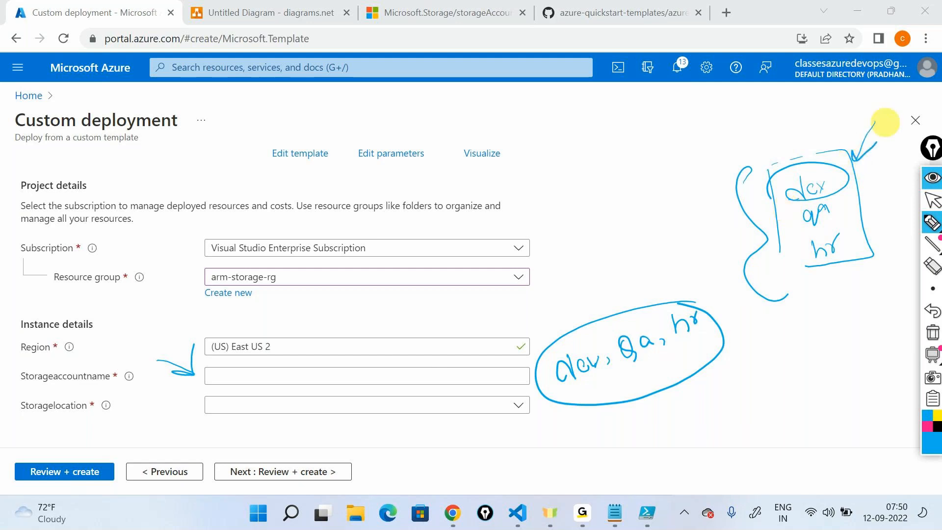
- Handwrite and frame an example storage account name starting with dev, and clear all annotations from the screen
mouse_move(710, 408)
left_mouse_down()
mouse_move(713, 425)
mouse_move(825, 385)
mouse_move(834, 390)
mouse_move(837, 378)
mouse_move(867, 385)
mouse_move(861, 374)
mouse_move(910, 343)
left_mouse_up()
left_click_drag(692, 439, 668, 384)
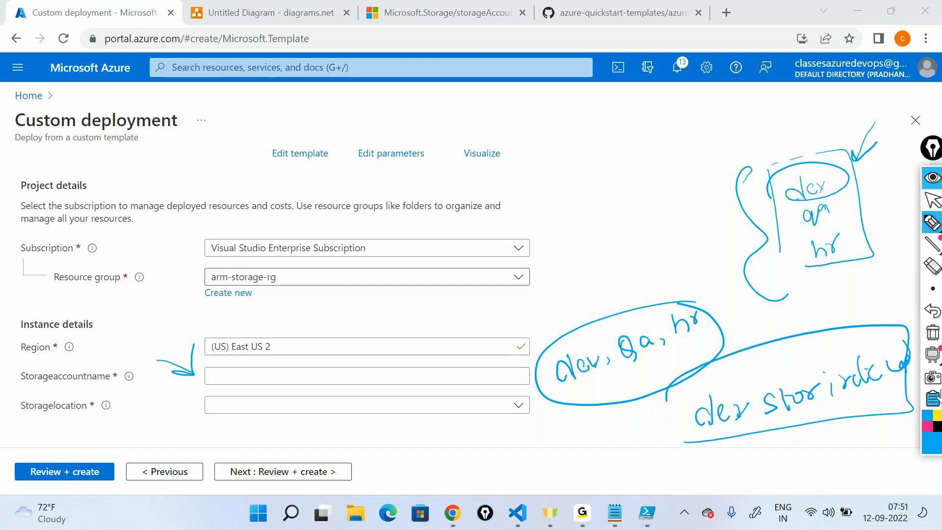
left_click(932, 332)
left_click(932, 200)
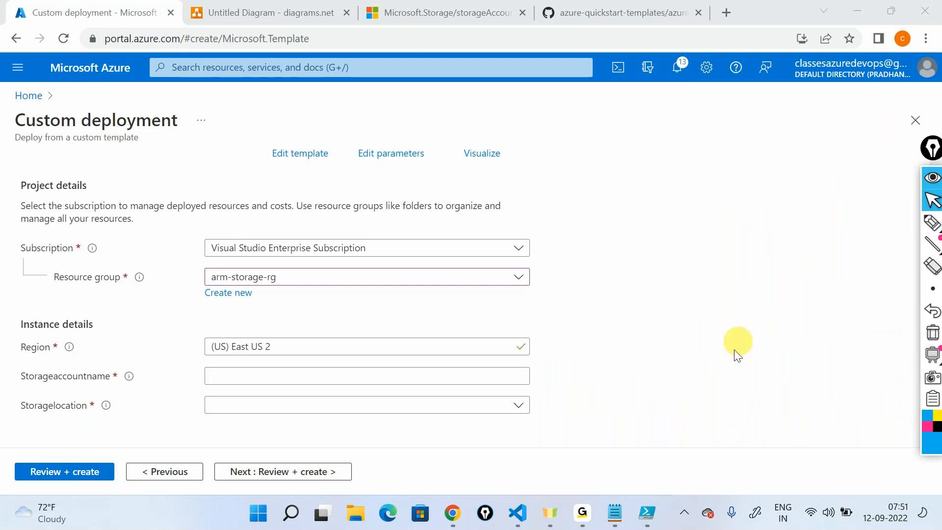
- Replace the Notepad contents with the example name dev+storabcxyz00use2
left_click(616, 510)
key("ctrl+a")
key("BackSpace")
type("dev")
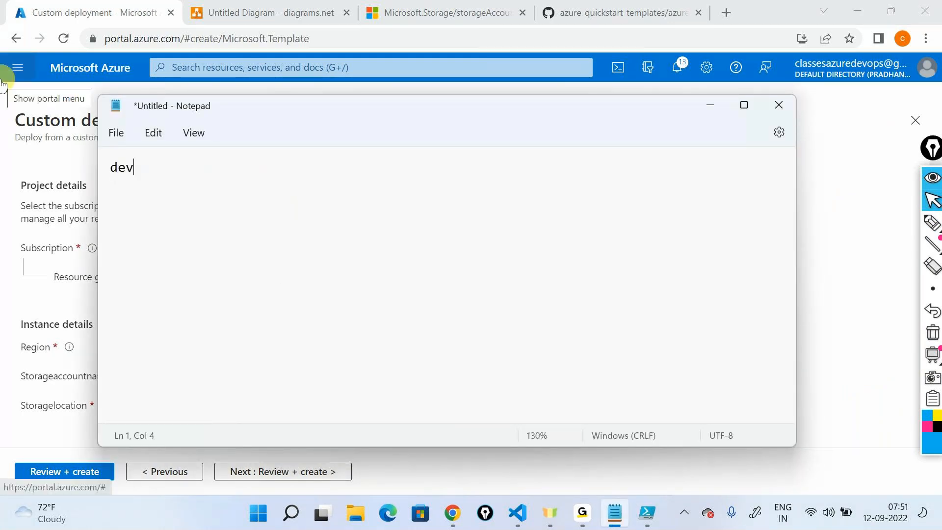
type("+storabc")
type("xyz")
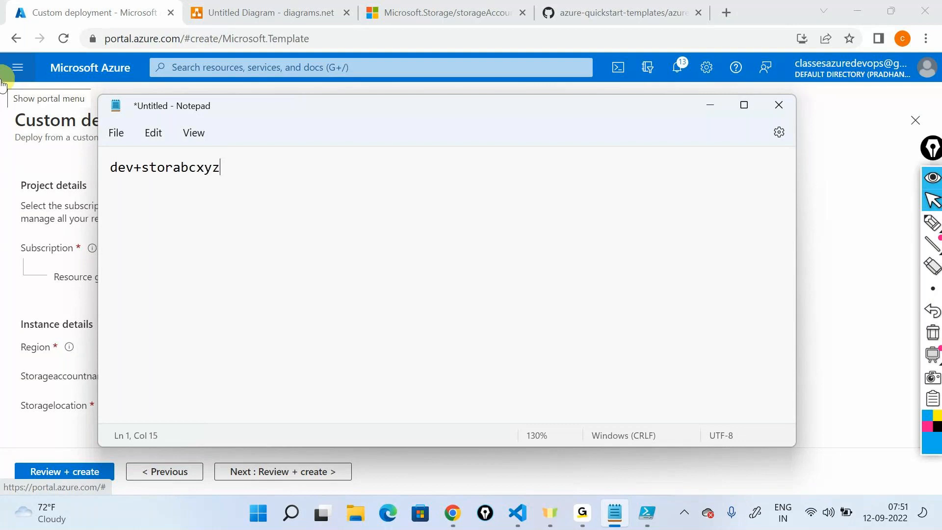
type("00use2")
- Add the example names qa+storabcxyz00use2 and hr+storabcxyz00use2 on separate lines below the dev name
key("Return")
type("qa+")
double_click(205, 170)
key("ctrl+c")
left_click(197, 187)
key("ctrl+v")
key("Return")
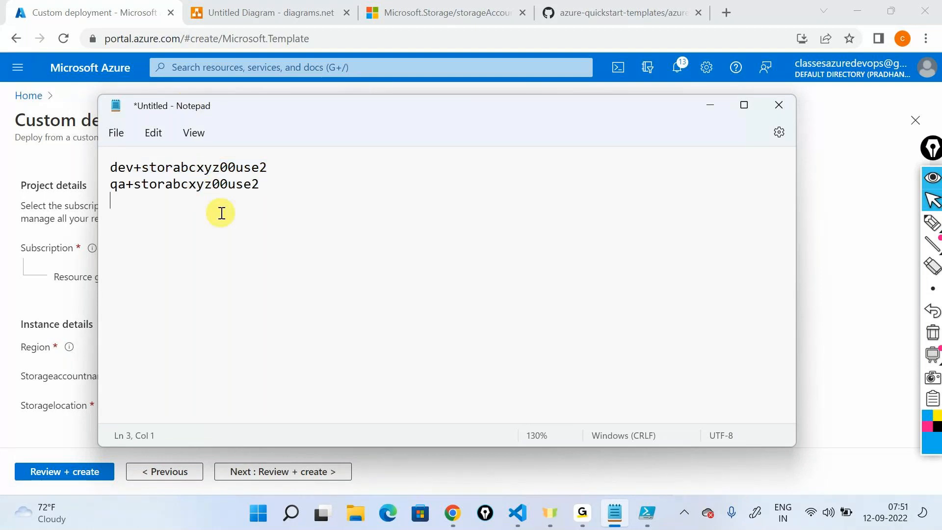
type("hr+")
key("ctrl+v")
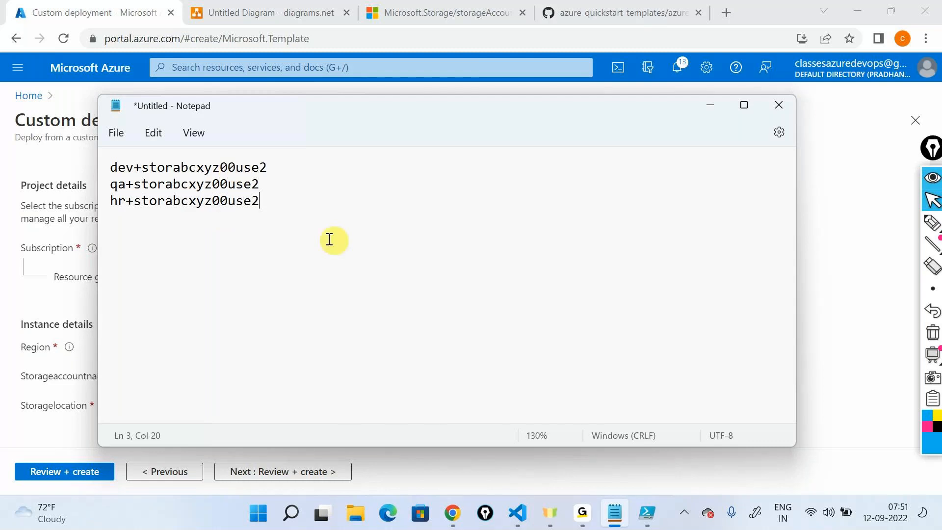
- Insert the heading "Adding two string in an arm template" above the three example names, set off by blank lines
key("ctrl+a")
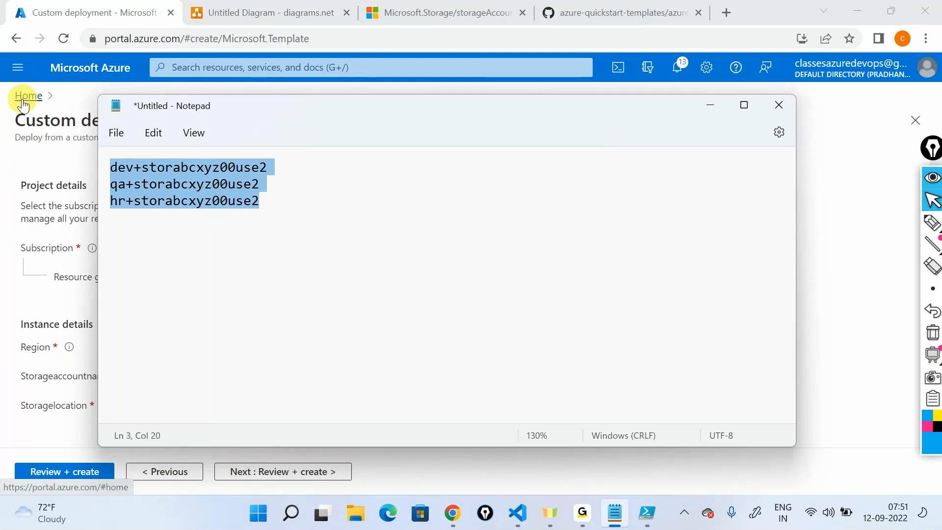
left_click(181, 202)
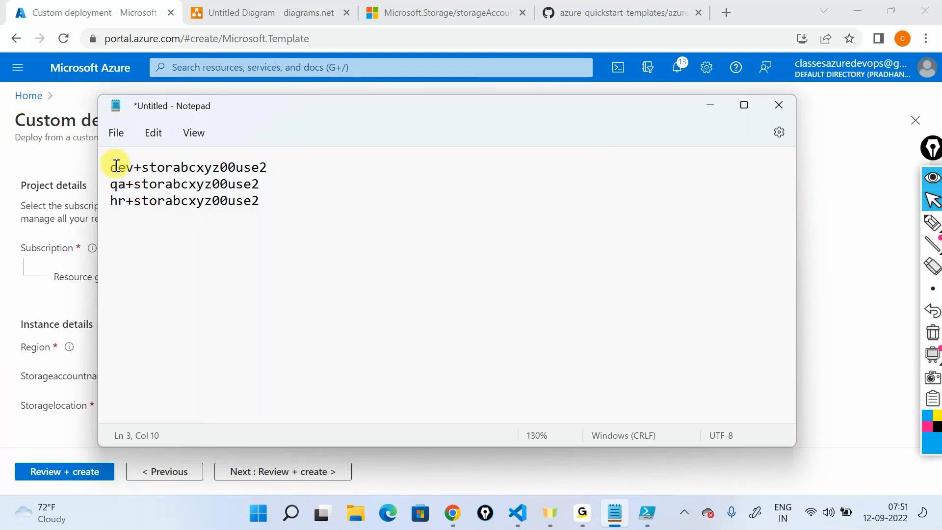
triple_click(116, 165)
left_click(113, 167)
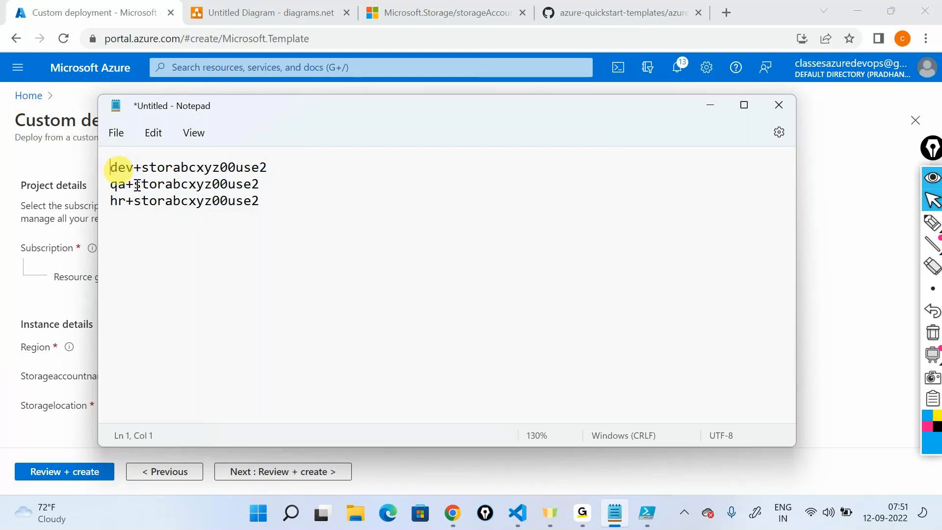
key("Return")
key("Return")
key("Return")
key("Up")
key("Up")
type("Adding two string in an arm template")
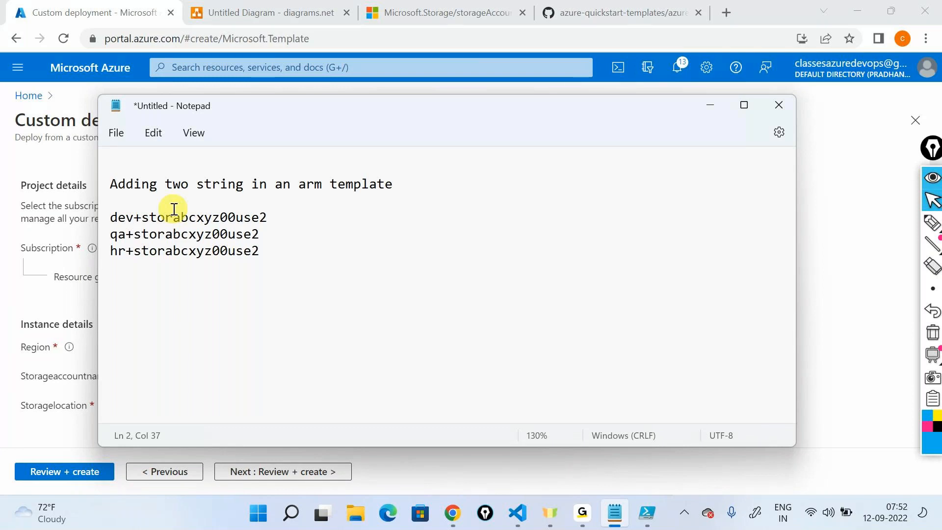
- Switch to the browser, search the web for "concat in arm template", and open Microsoft's ARM template functions page
left_click(622, 12)
left_click(622, 39)
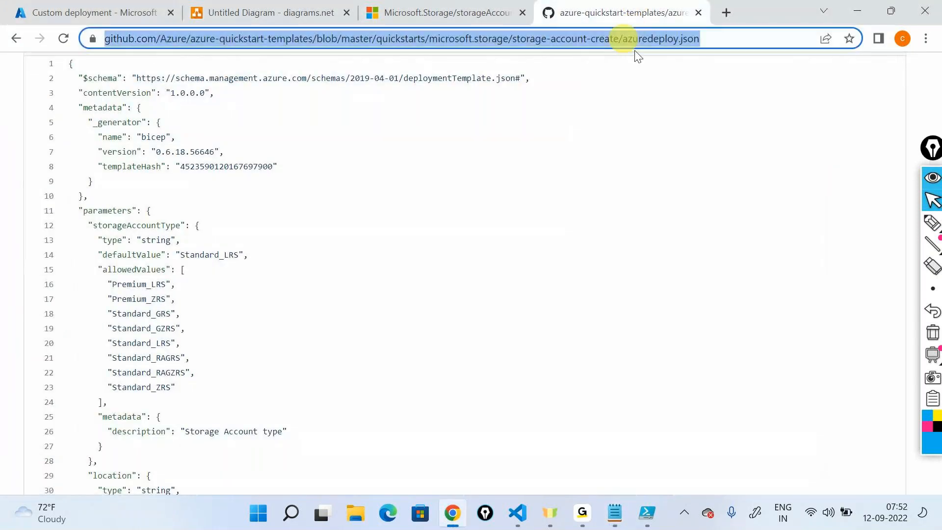
type("con")
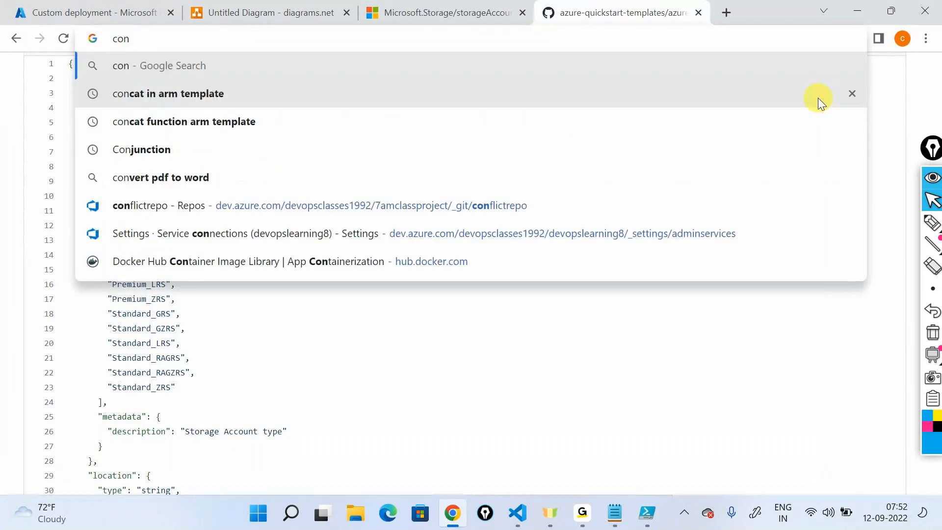
left_click(817, 98)
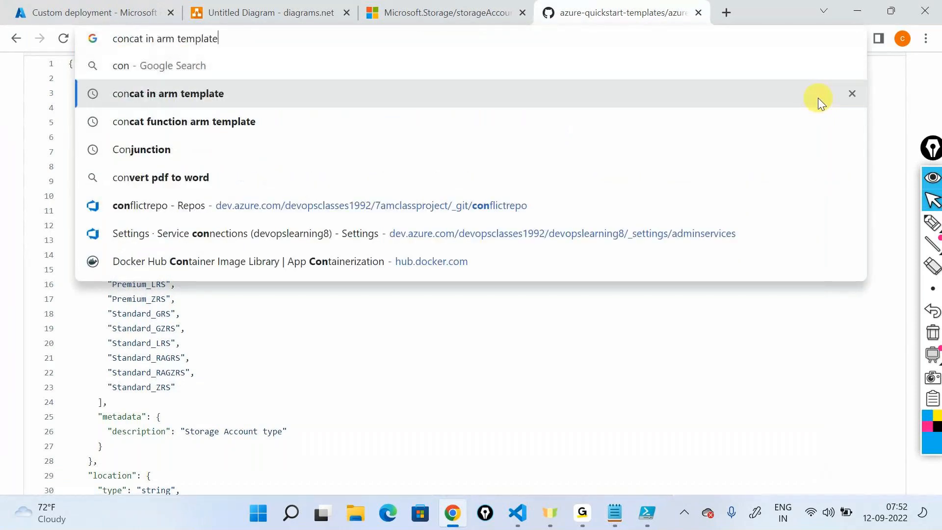
left_click(362, 214)
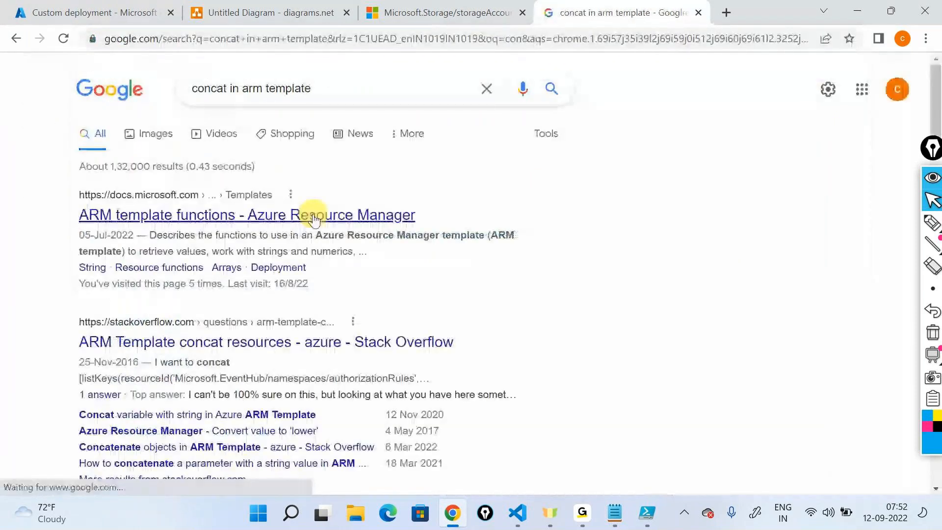
- Find "concat" in the list of template functions on the page and open its reference entry
scroll(385, 365, "down", 10)
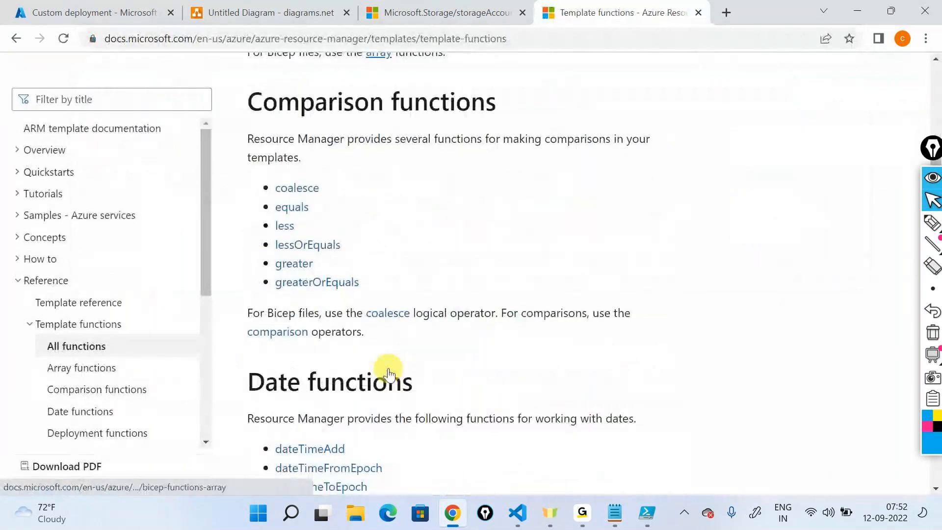
scroll(388, 372, "up", 6)
key("ctrl+f")
type("conact")
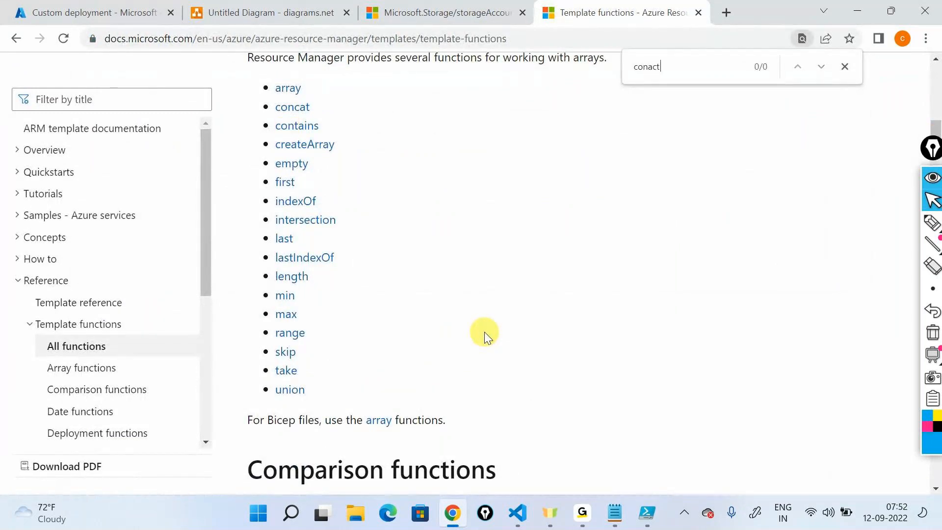
key("BackSpace")
key("BackSpace")
key("BackSpace")
type("c")
key("ctrl+Return")
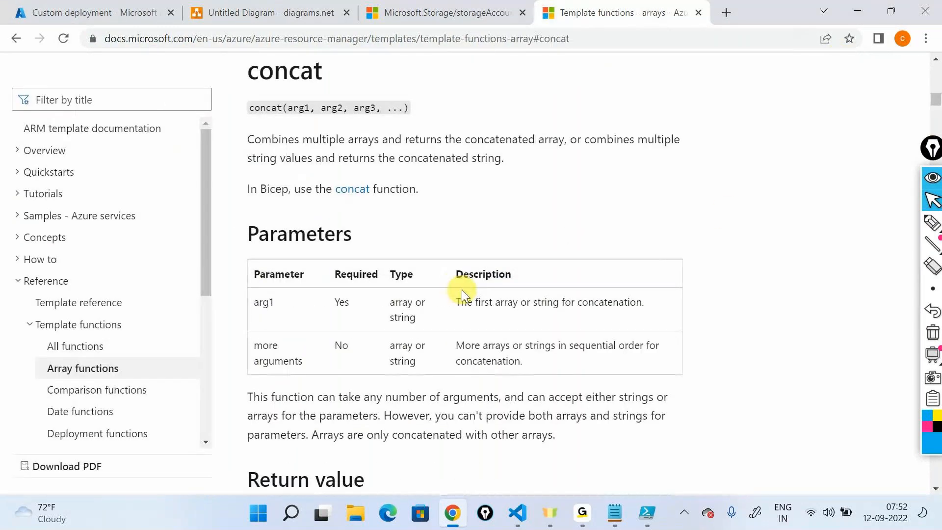
- Examine the concat syntax and its JSON examples for combining two arrays and combining two string values
triple_click(300, 106)
scroll(390, 170, "down", 8)
scroll(388, 167, "down", 4)
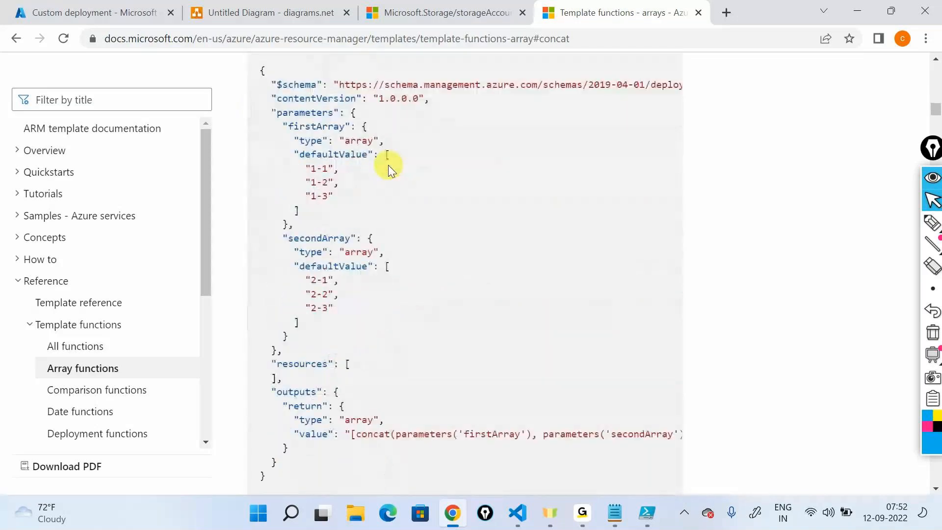
scroll(388, 164, "down", 12)
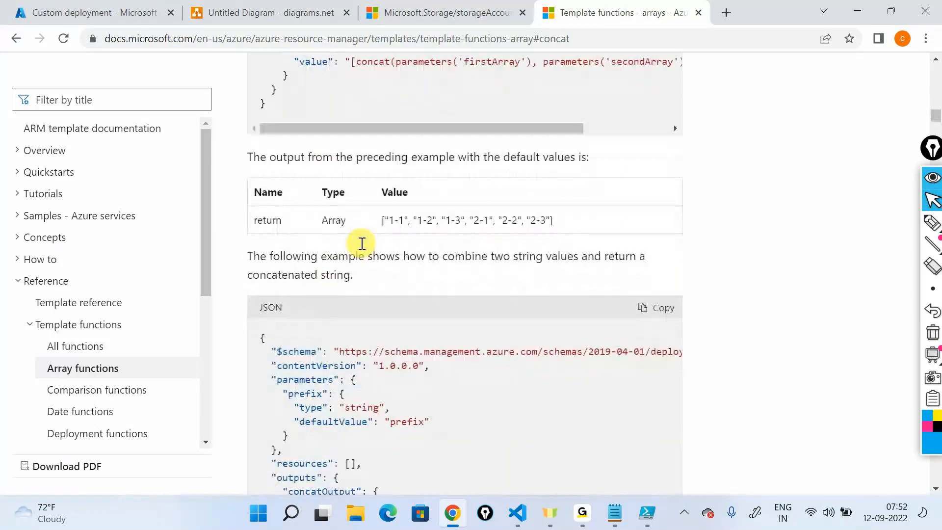
scroll(446, 137, "down", 10)
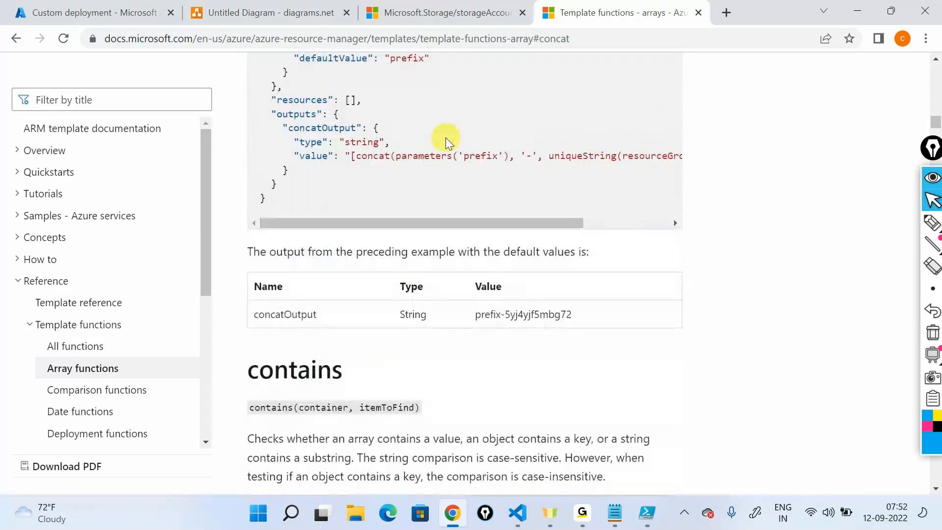
scroll(445, 137, "up", 12)
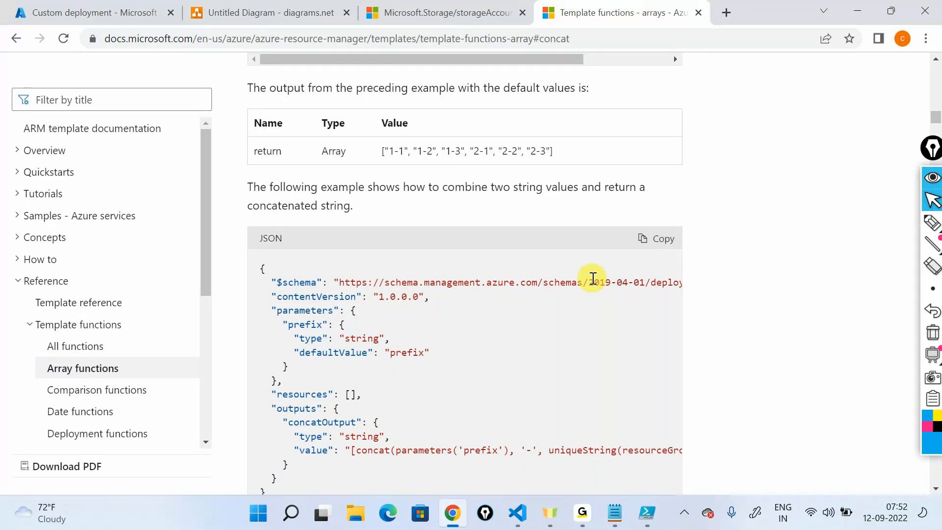
scroll(593, 278, "up", 15)
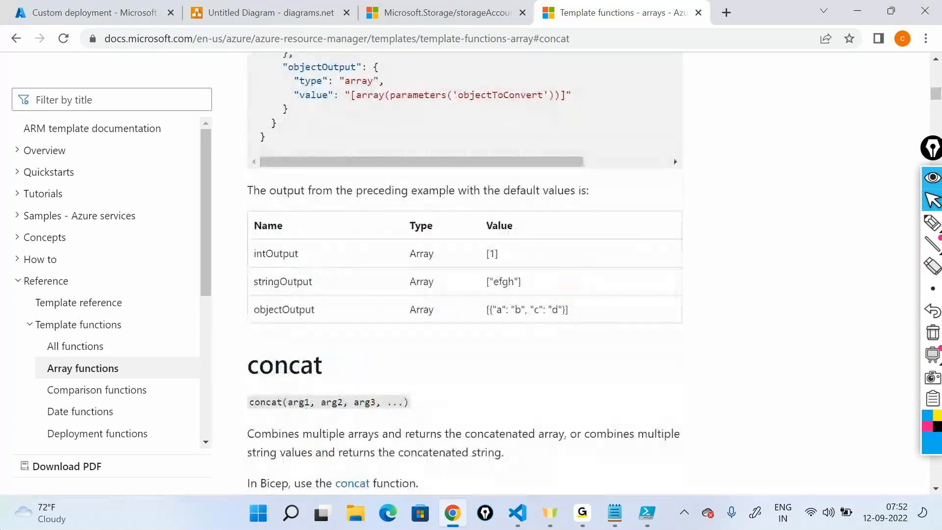
left_click(609, 452)
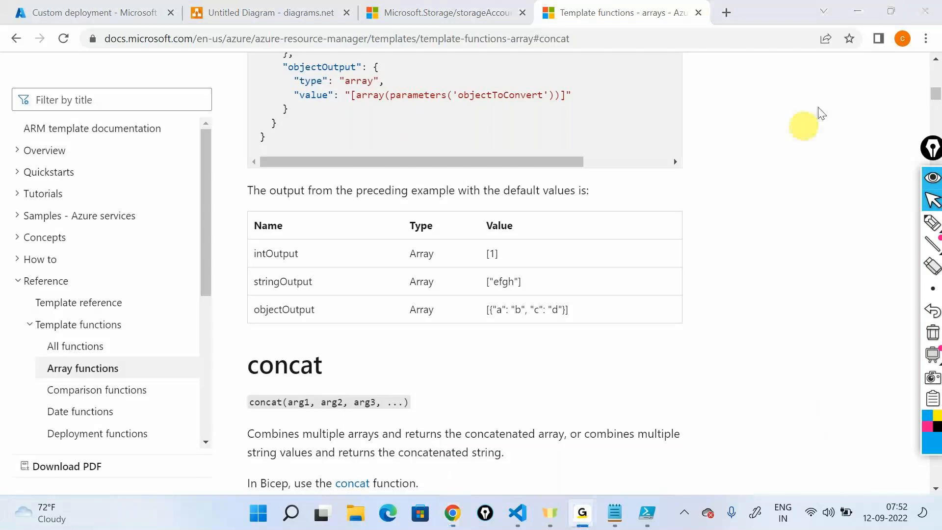
left_click(866, 14)
left_click(609, 452)
left_click(865, 13)
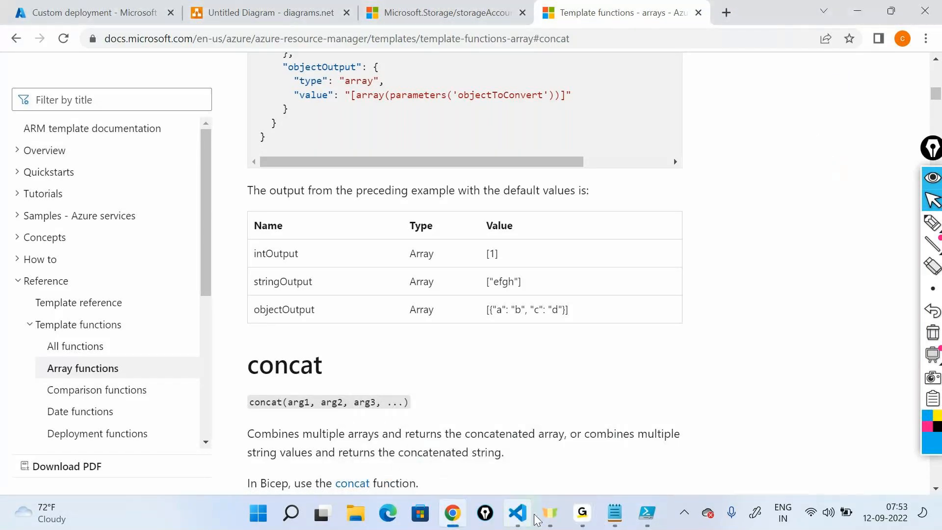
left_click(574, 512)
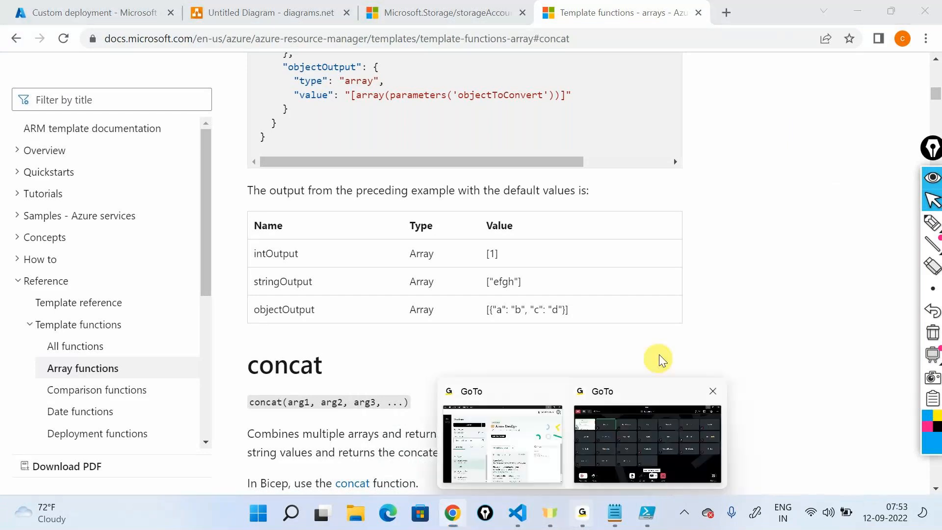
- Collapse the annotation toolbar and review the storage account name parameter and the allowed locations of storagetemplate.json in Visual Studio Code
left_click(932, 180)
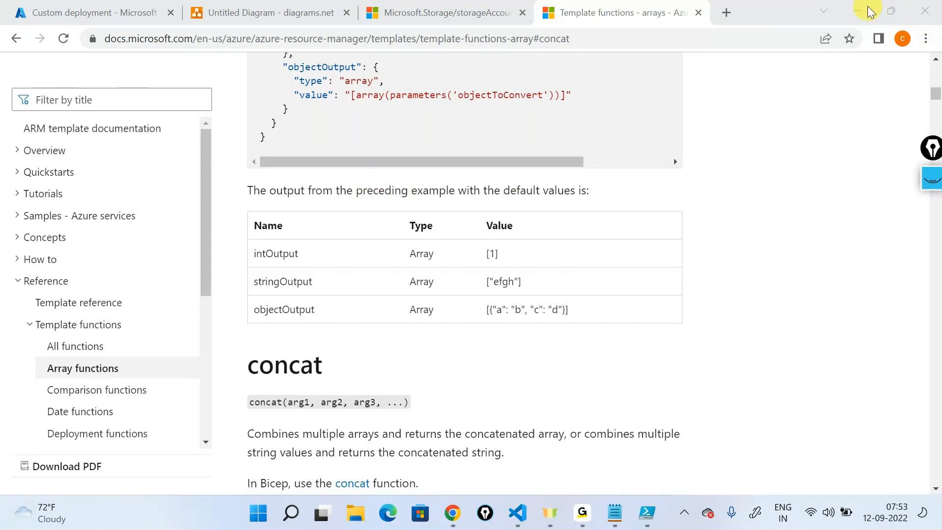
left_click(519, 510)
scroll(314, 236, "down", 2)
scroll(314, 235, "up", 2)
scroll(314, 236, "down", 9)
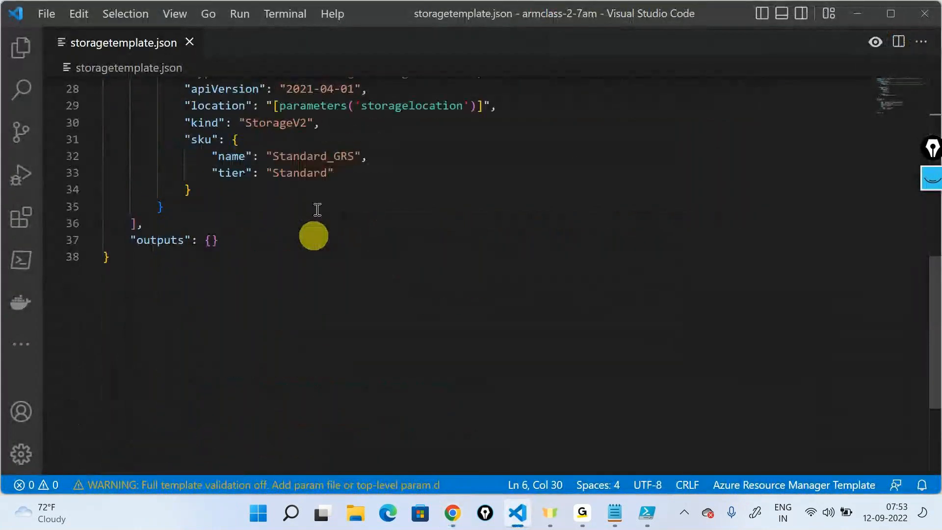
scroll(324, 131, "up", 3)
double_click(298, 186)
scroll(399, 256, "up", 3)
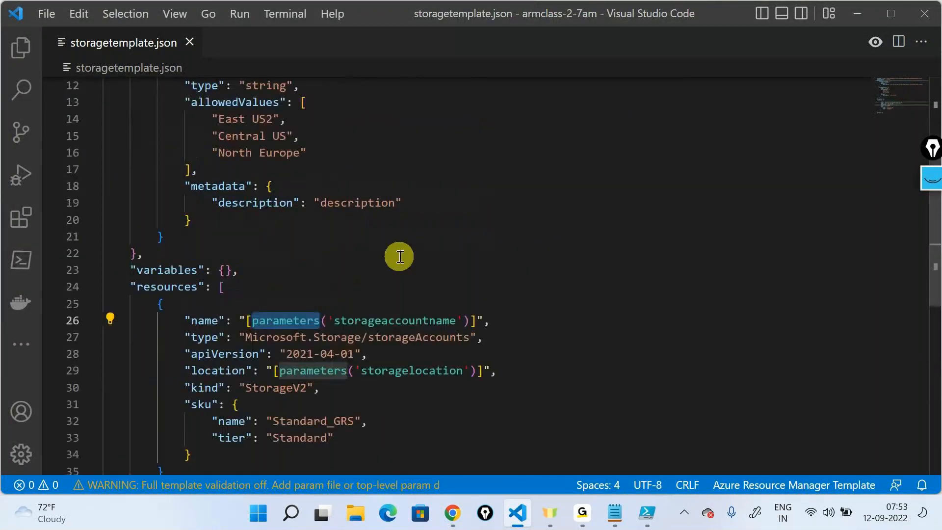
scroll(399, 256, "up", 4)
left_click_drag(185, 301, 330, 370)
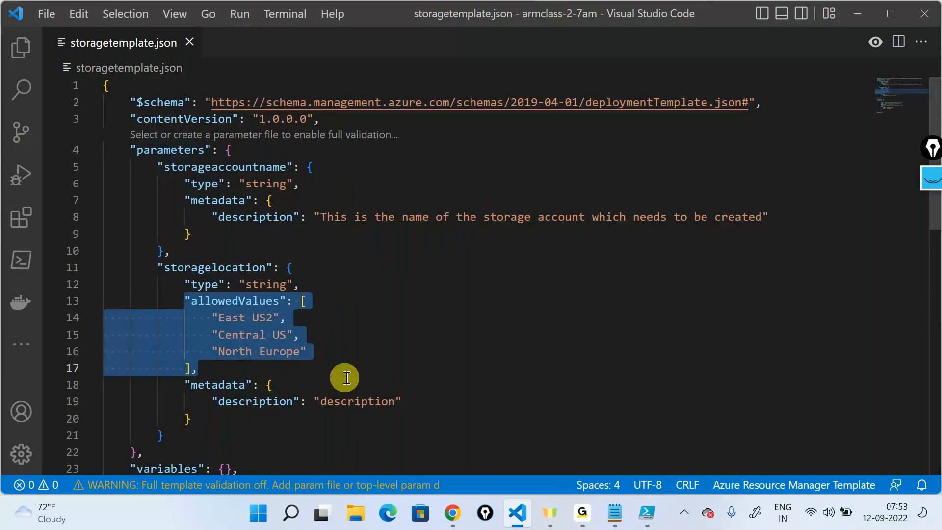
left_click(363, 357)
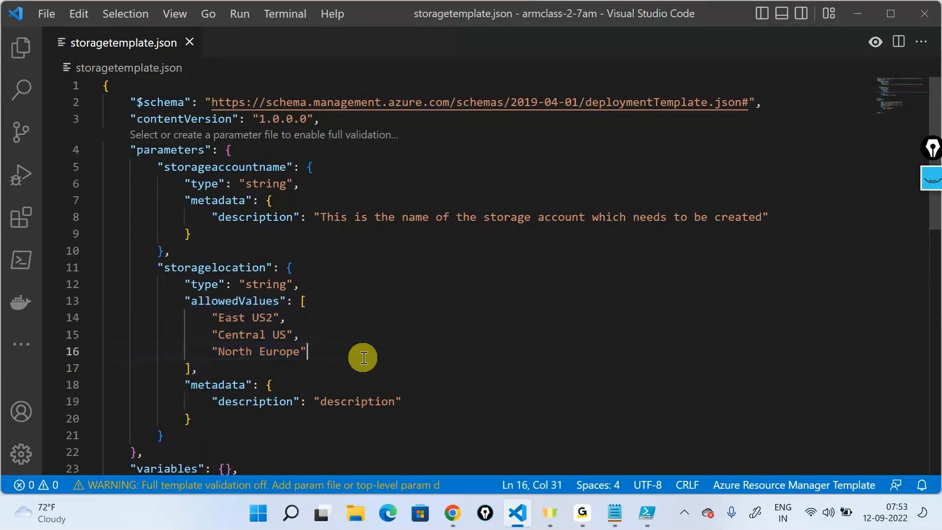
- Return to the concat documentation in the browser and review the function's syntax line and description
left_click(855, 13)
scroll(387, 300, "down", 4)
mouse_move(515, 285)
left_mouse_down()
mouse_move(258, 198)
mouse_move(238, 177)
left_mouse_up()
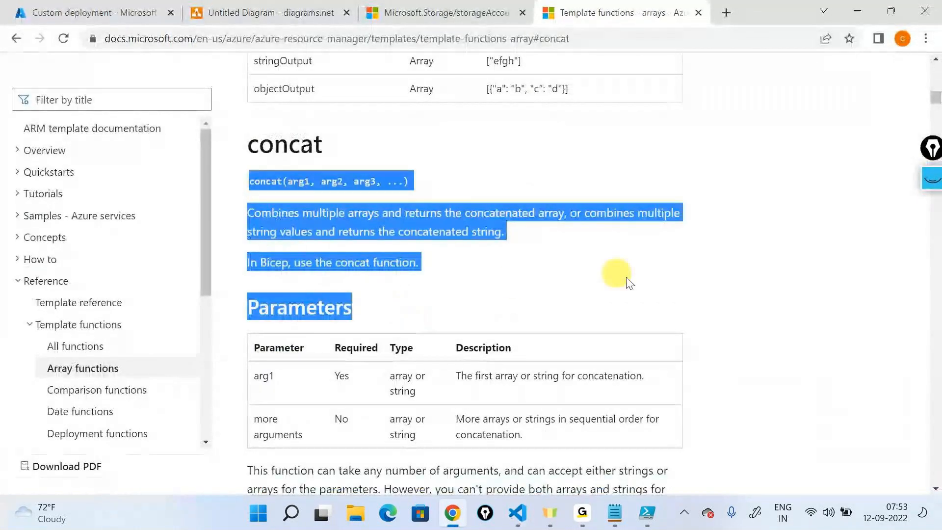
left_click(657, 292)
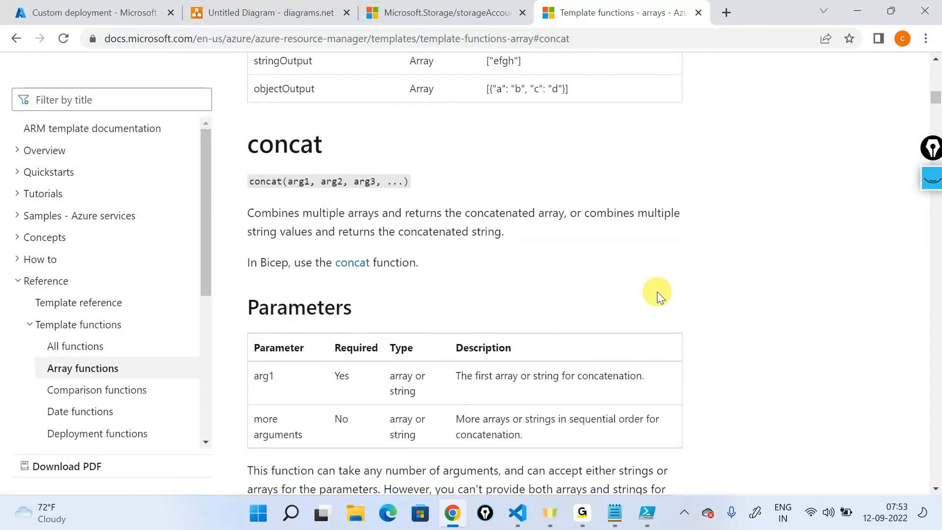
left_click(582, 513)
left_click(619, 434)
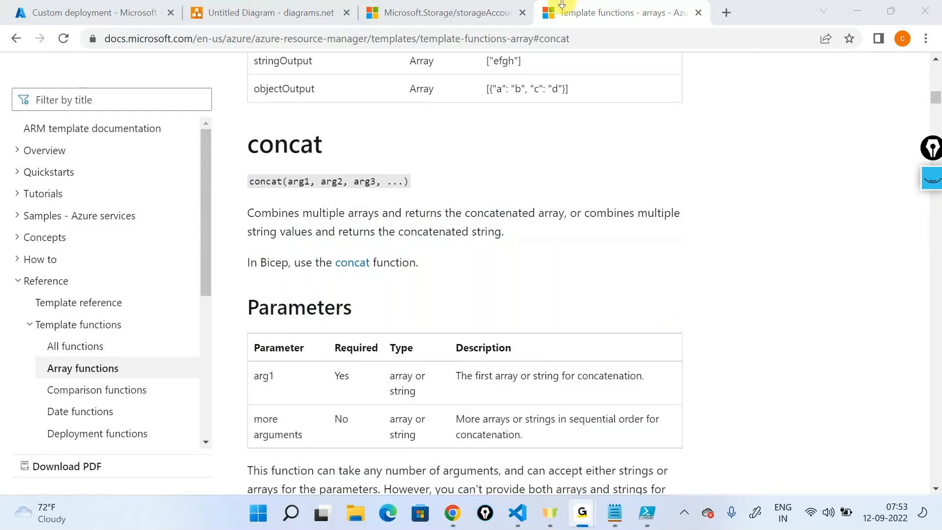